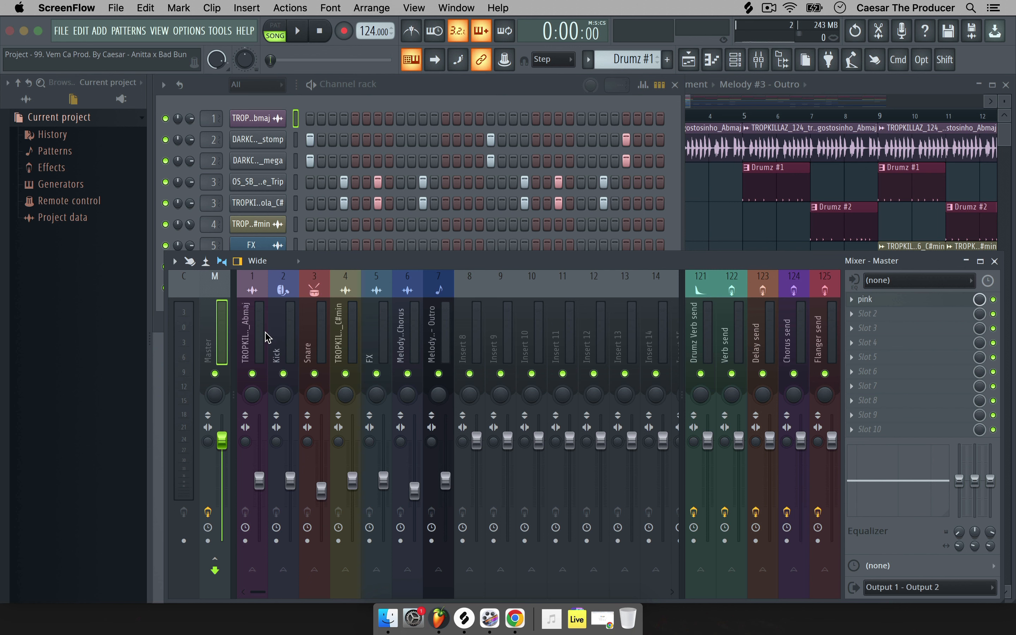
Solo the trumpet loop's mixer track
left_click(261, 342)
right_click(253, 373)
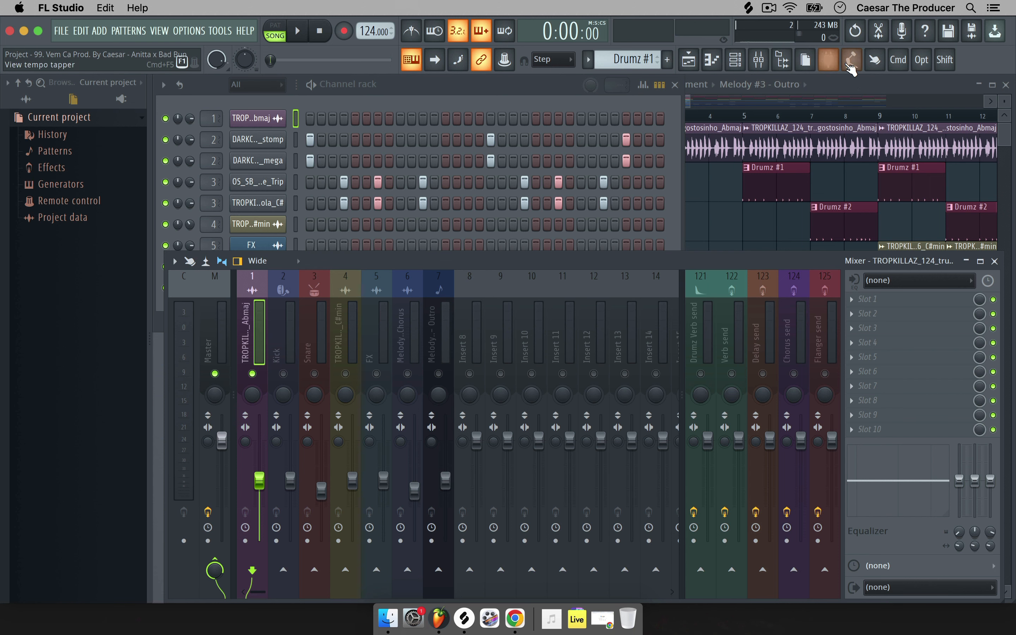
Select the playlist section from bar 13 to bar 21 for playback
left_click(852, 86)
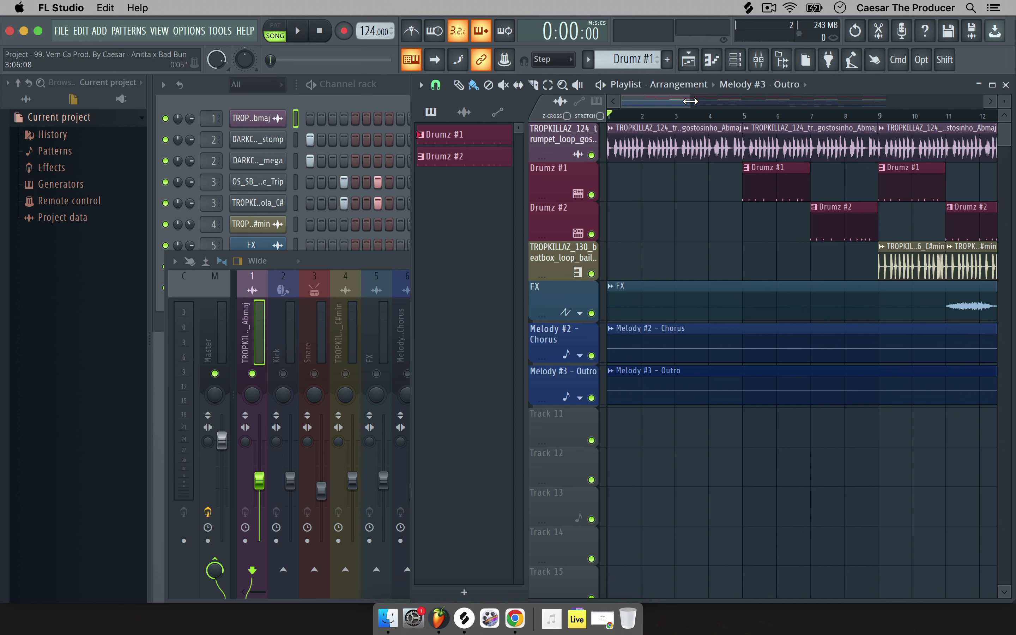
left_click_drag(680, 102, 738, 102)
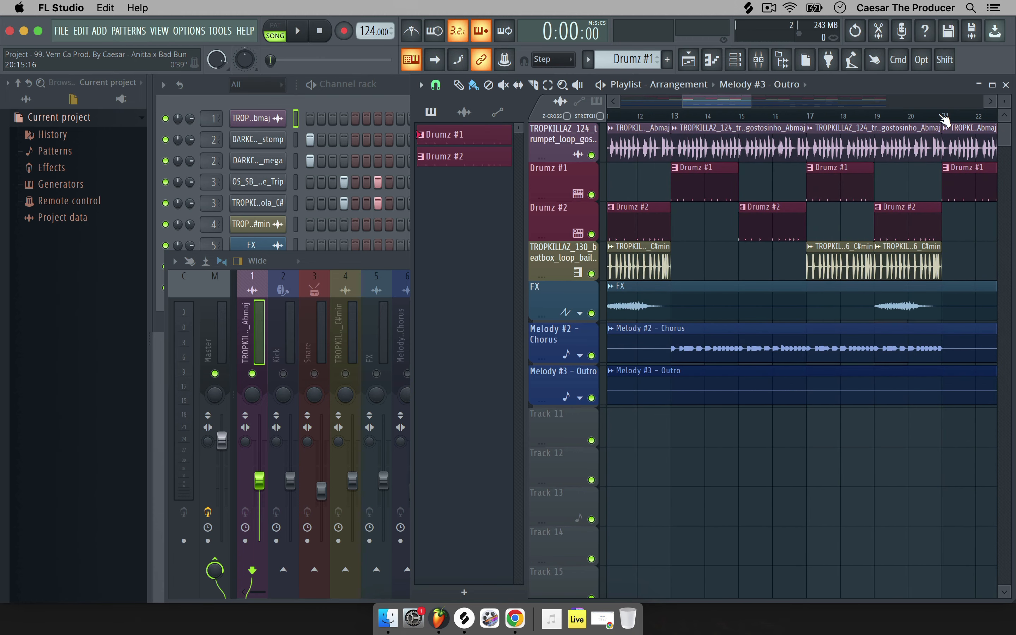
left_click_drag(945, 120, 673, 116)
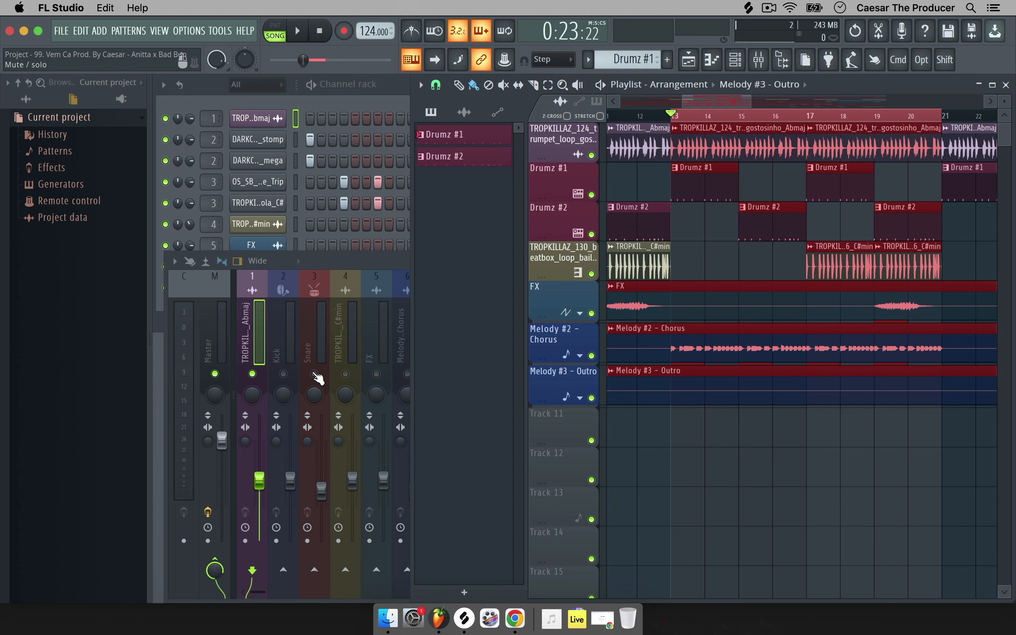
Return to the mixer, play the soloed trumpet loop briefly and lower the computer's output volume
left_click(296, 317)
left_click(262, 329)
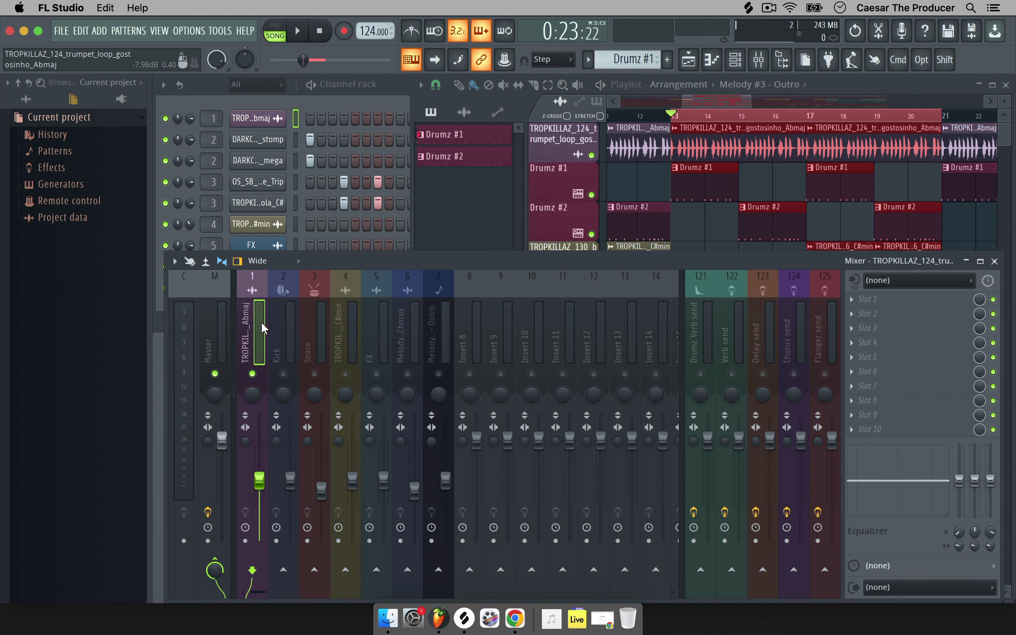
key("space")
key("space")
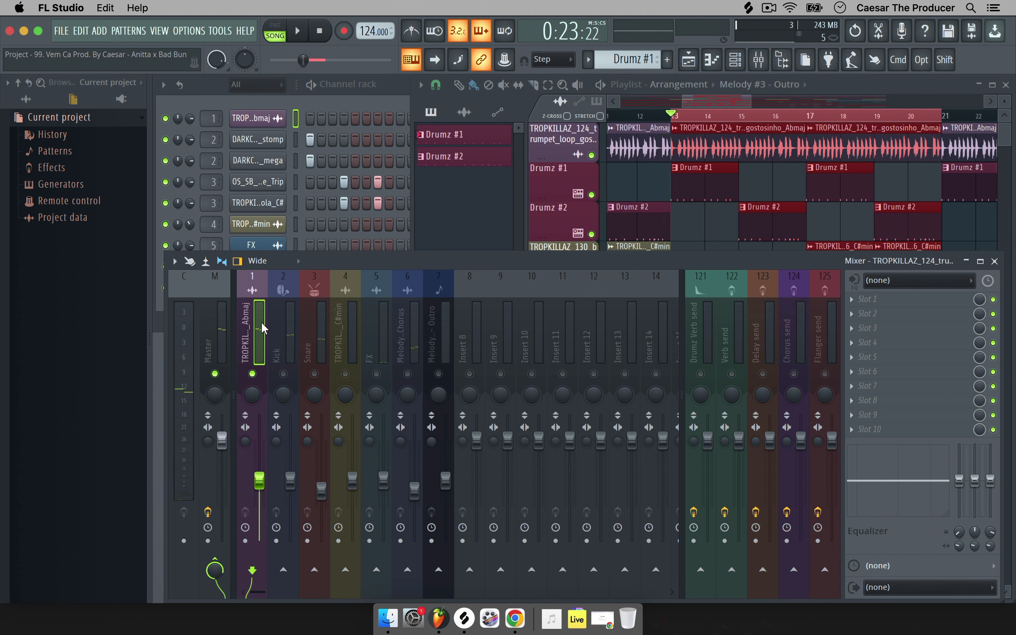
key("XF86AudioLowerVolume")
key("XF86AudioLowerVolume")
key("XF86AudioLowerVolume")
key("XF86AudioLowerVolume")
key("XF86AudioLowerVolume")
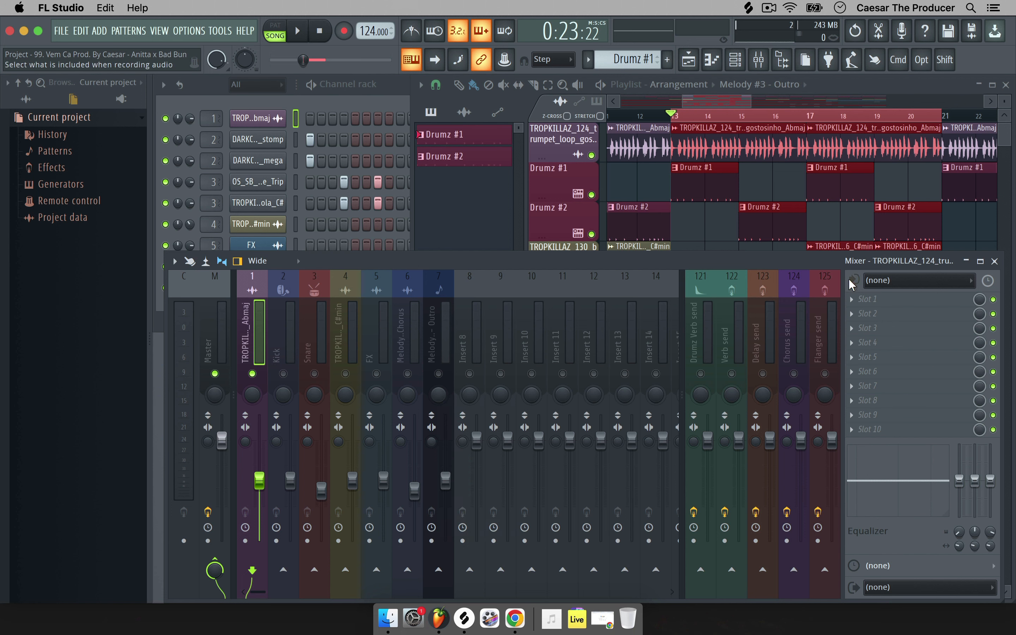
Add Fruity parametric EQ 2 to the trumpet track's first effect slot and load its 3 bands preset
left_click(887, 296)
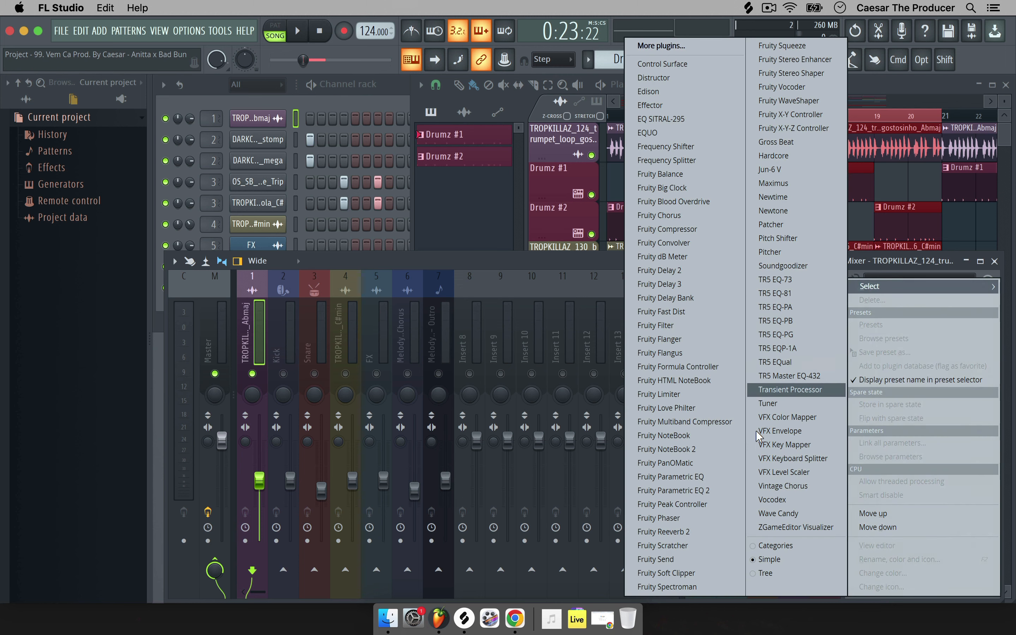
left_click(721, 490)
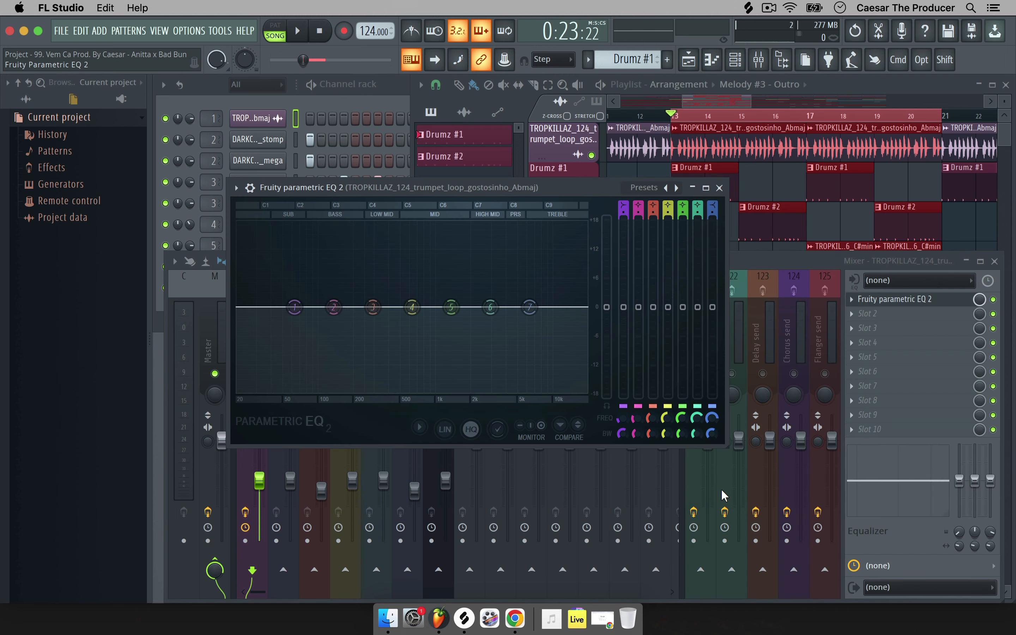
left_click(237, 188)
mouse_move(262, 242)
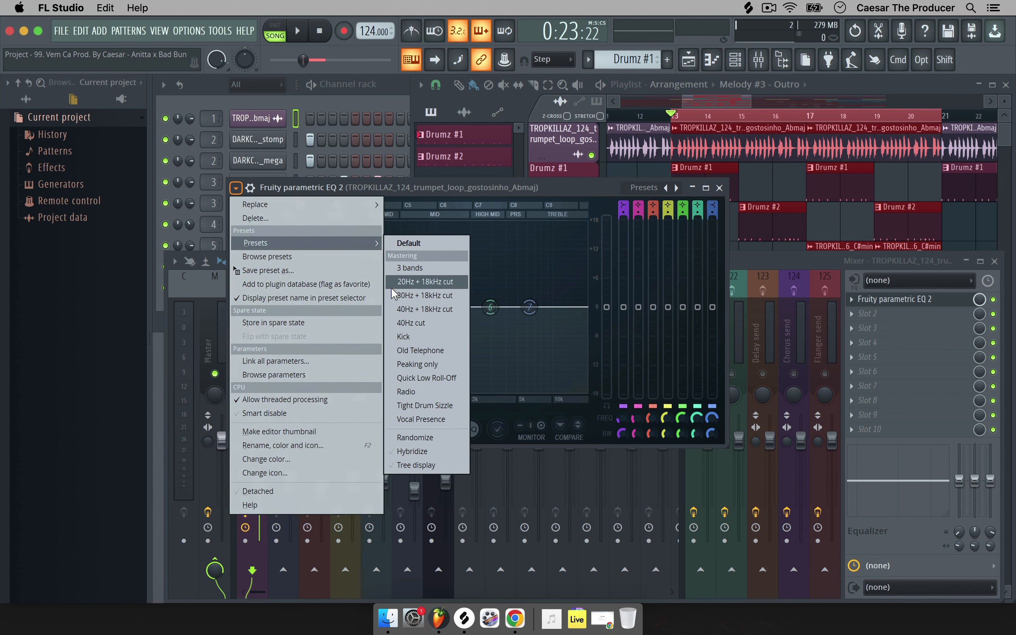
left_click(414, 269)
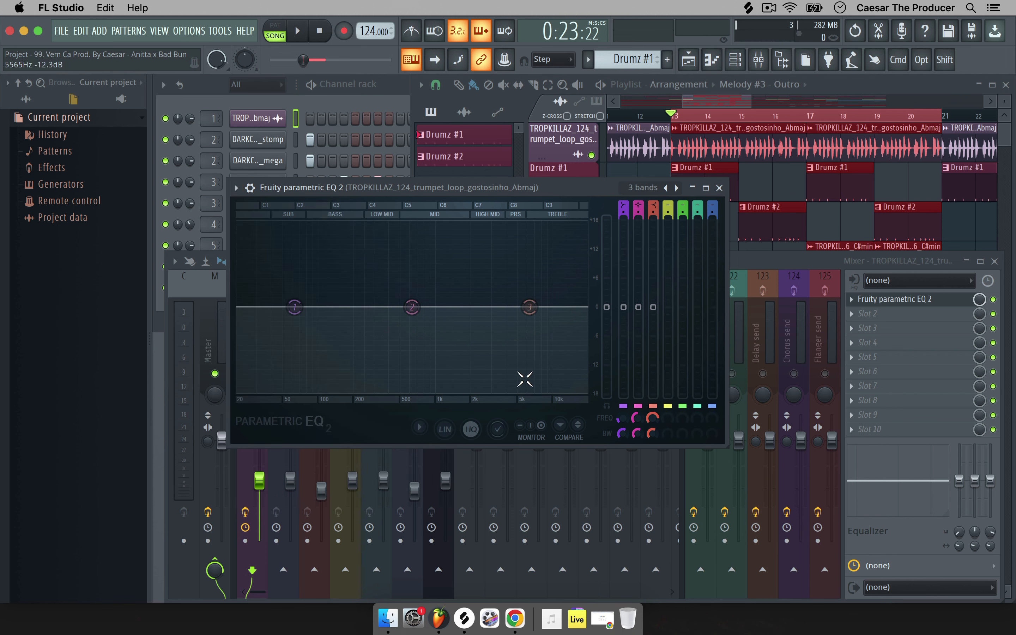
View the FabFilter Pro-Q 3 page in Chrome, and return to FL Studio to examine the trumpet's spectrum in the EQ during playback
left_click(515, 618)
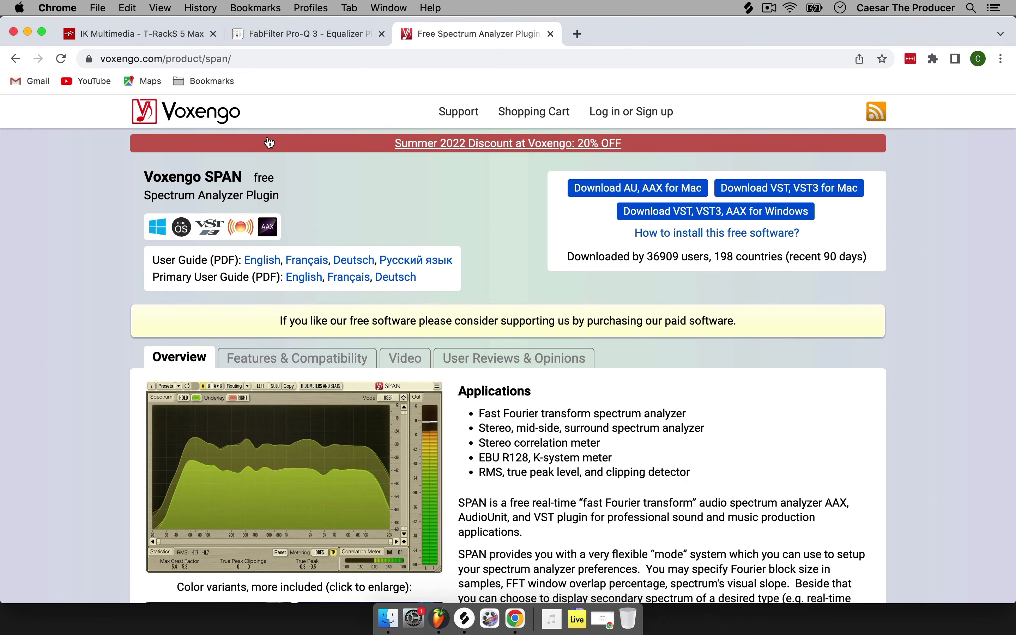
left_click(285, 35)
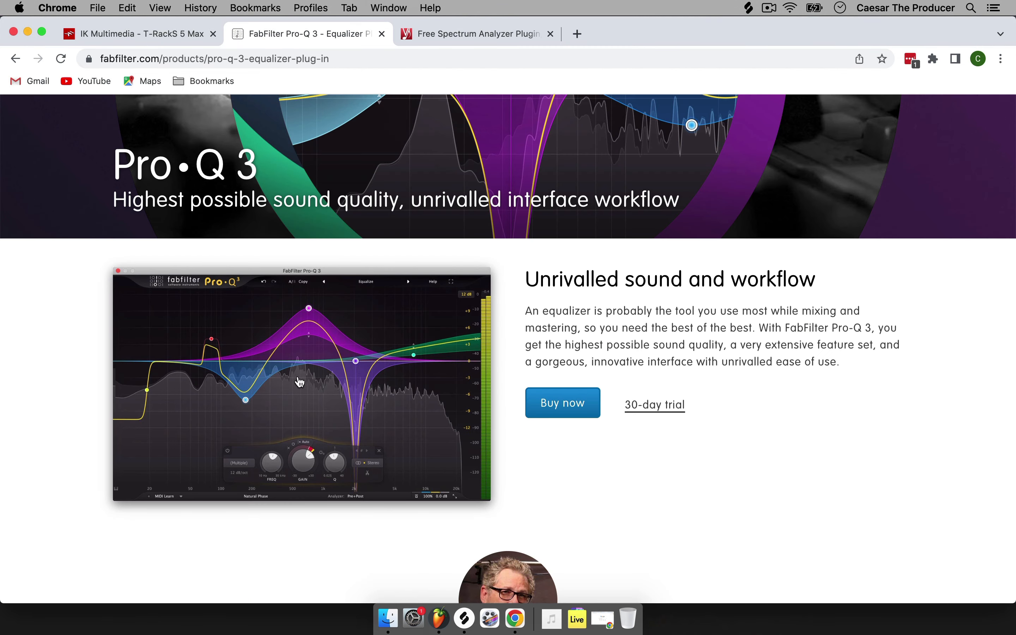
left_click(440, 620)
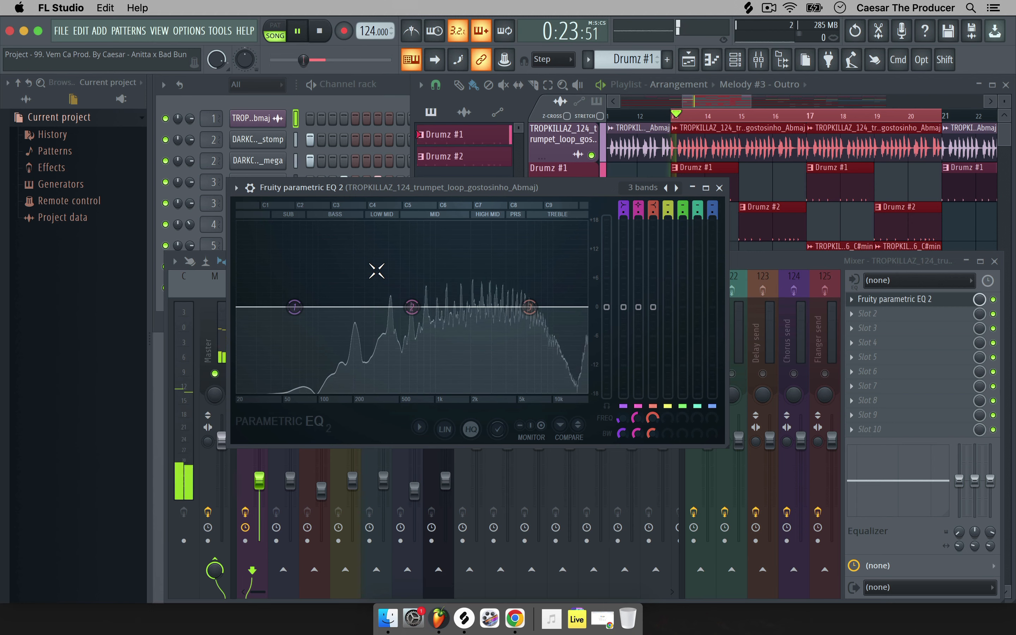
key("space")
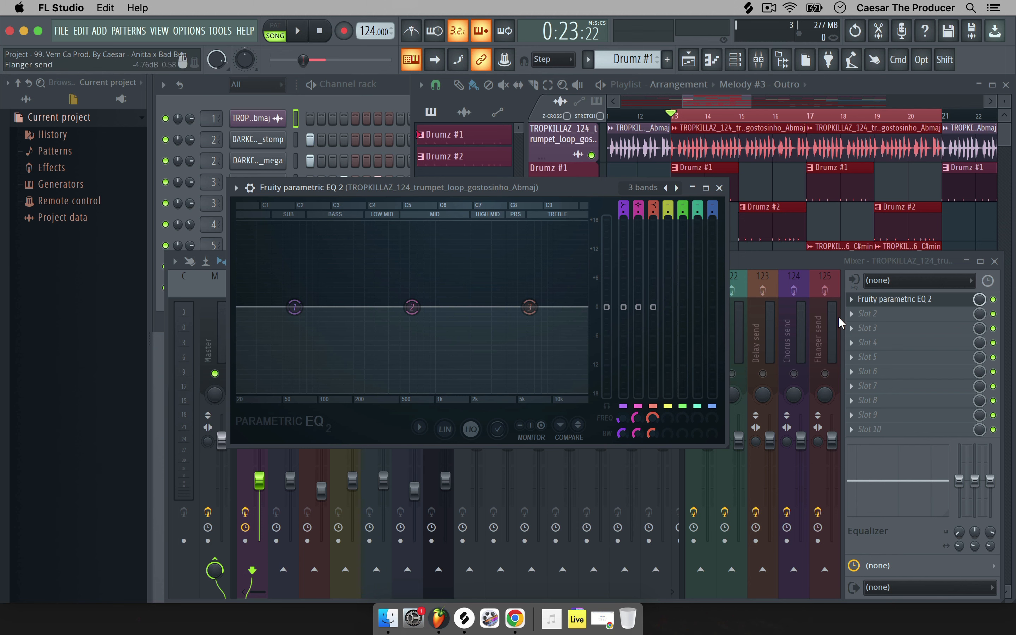
Find the VST version of Voxengo SPAN among the effect plugins and load it into the trumpet track's second slot
left_click(864, 310)
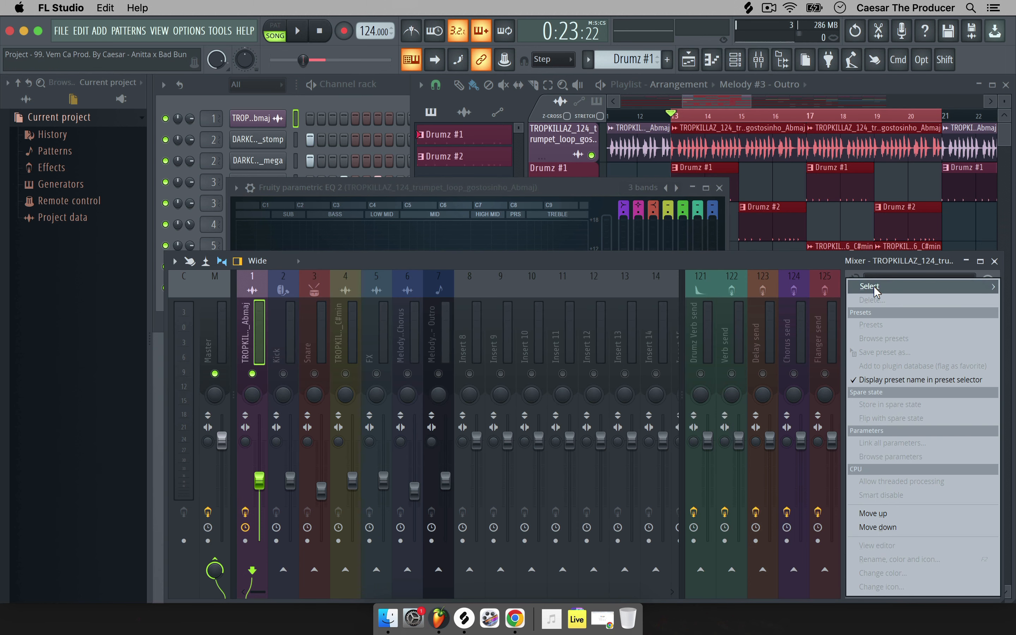
mouse_move(873, 286)
left_click(669, 44)
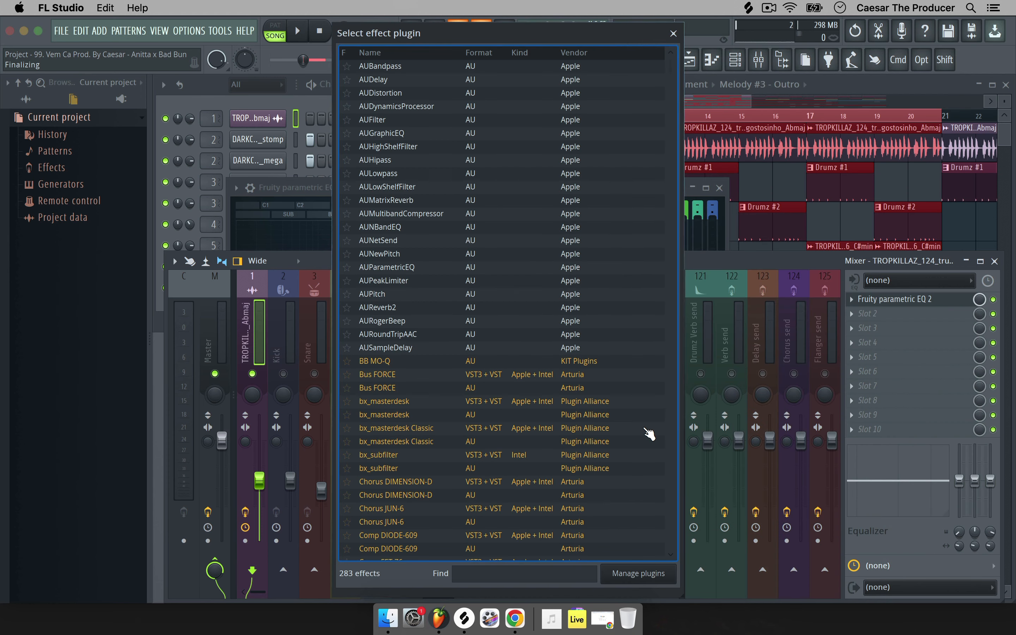
left_click(509, 576)
type("a")
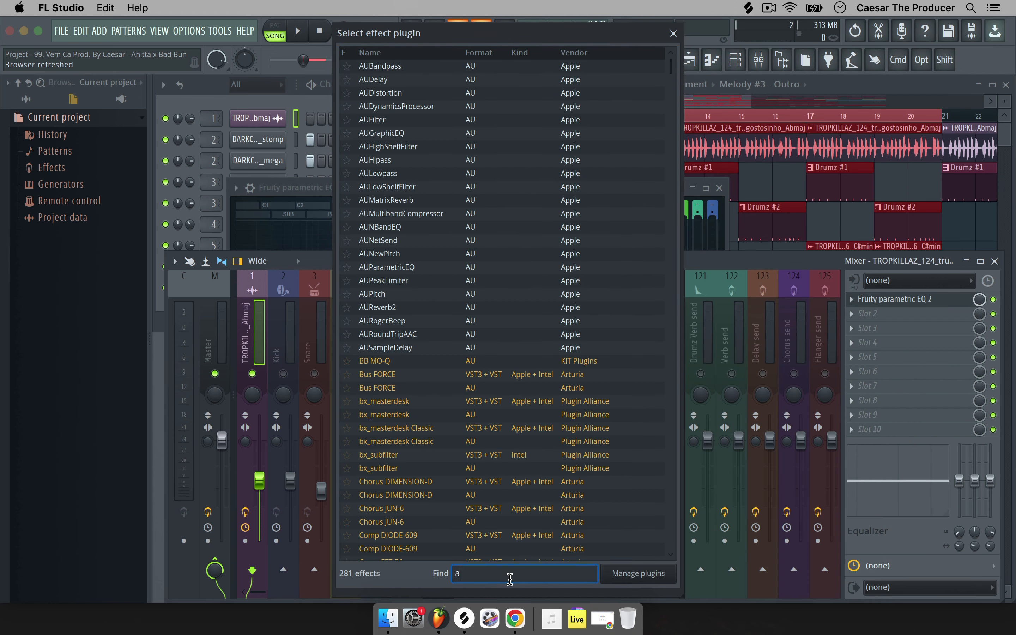
key("BackSpace")
type("span")
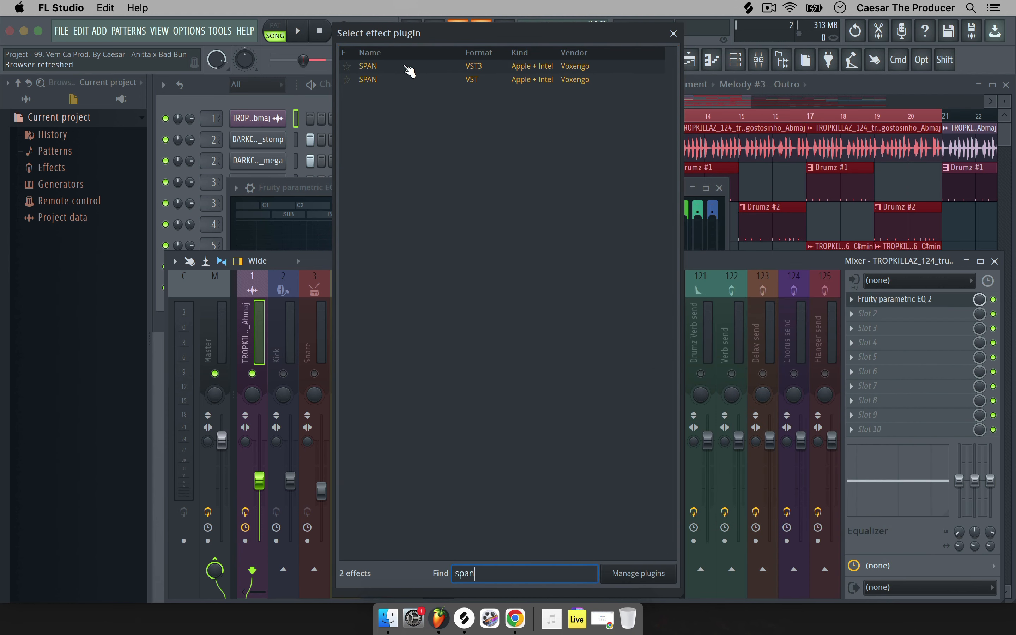
double_click(407, 79)
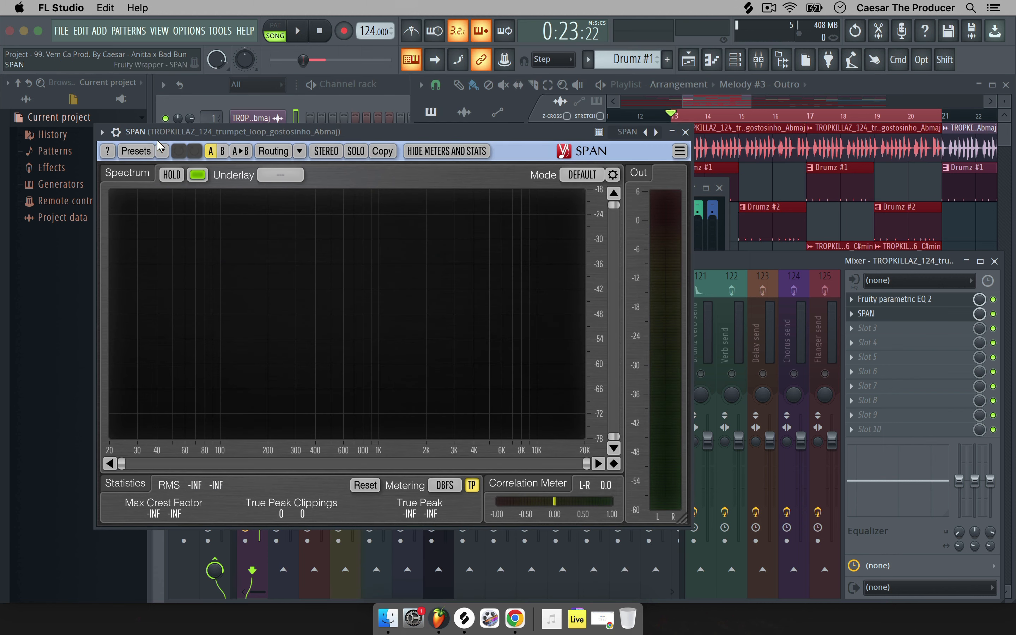
Show the Voxengo SPAN product page in Chrome, highlight the plugin's name and return to FL Studio
left_click(515, 618)
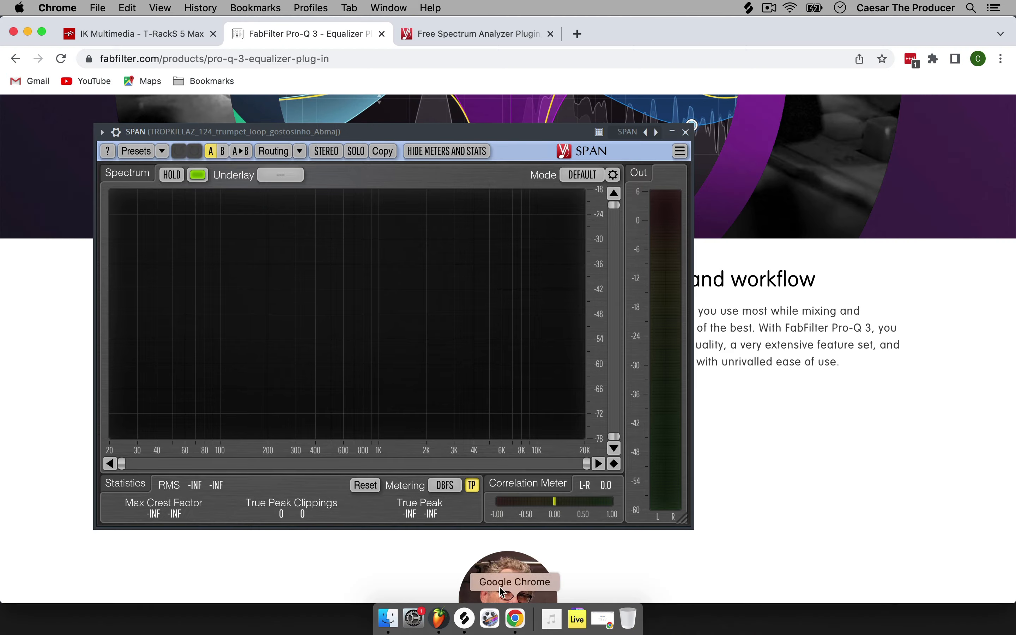
left_click(453, 33)
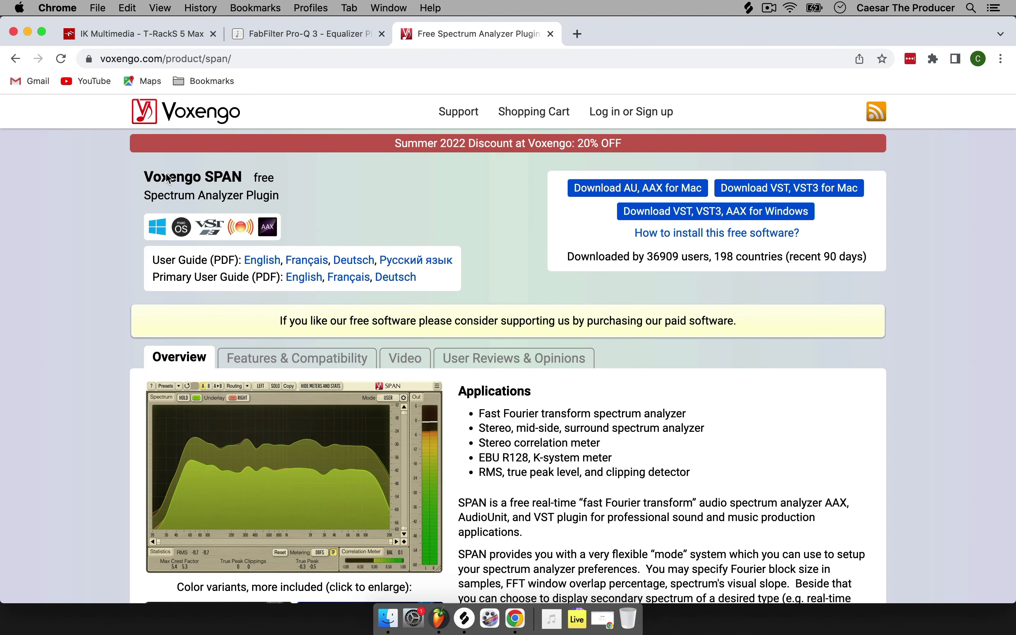
left_click_drag(154, 177, 247, 175)
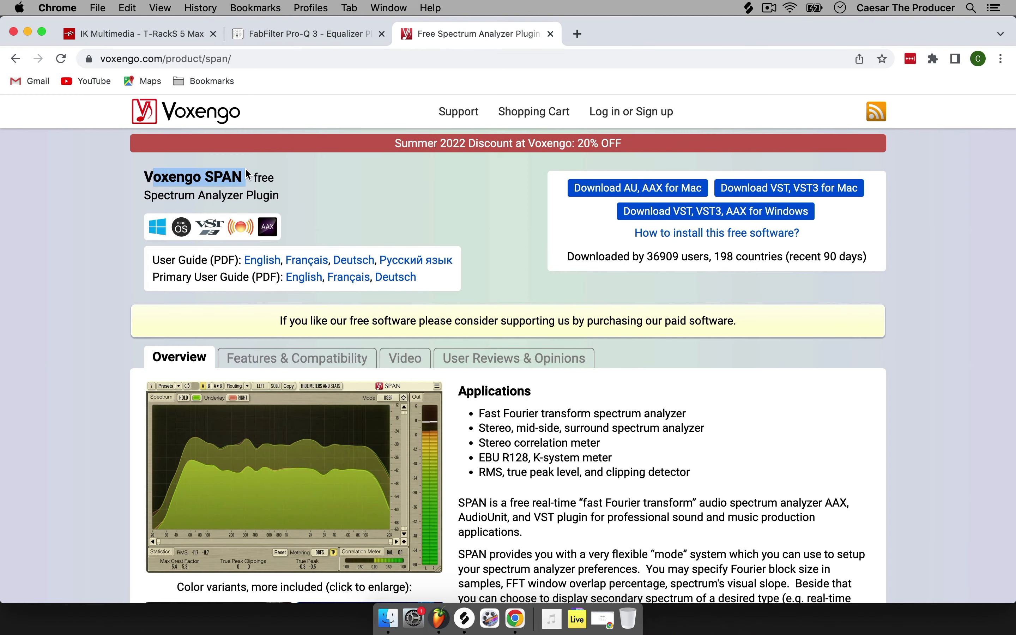
left_click(265, 181)
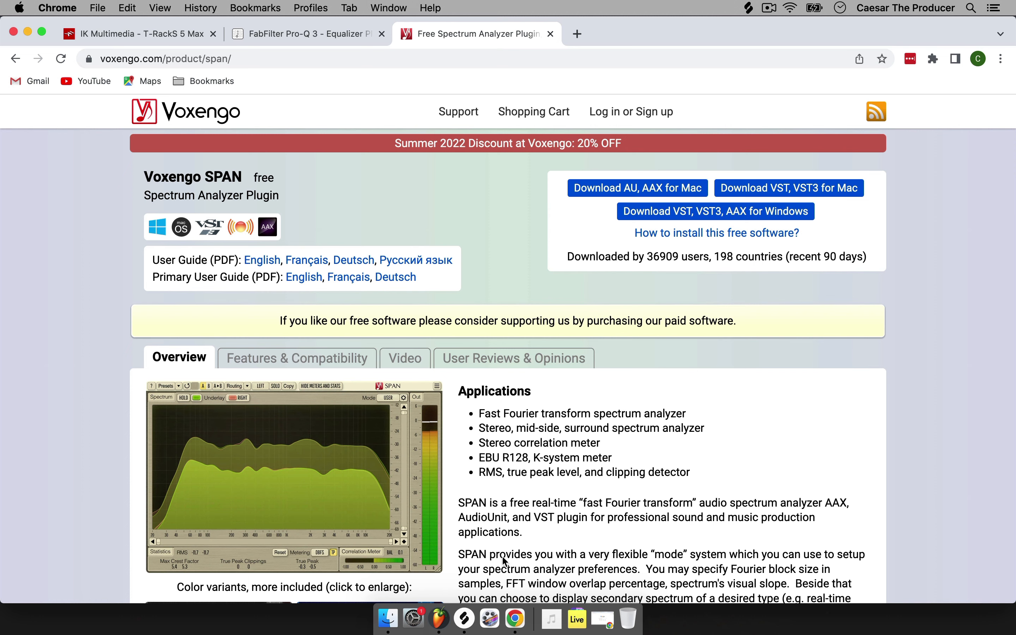
left_click(439, 618)
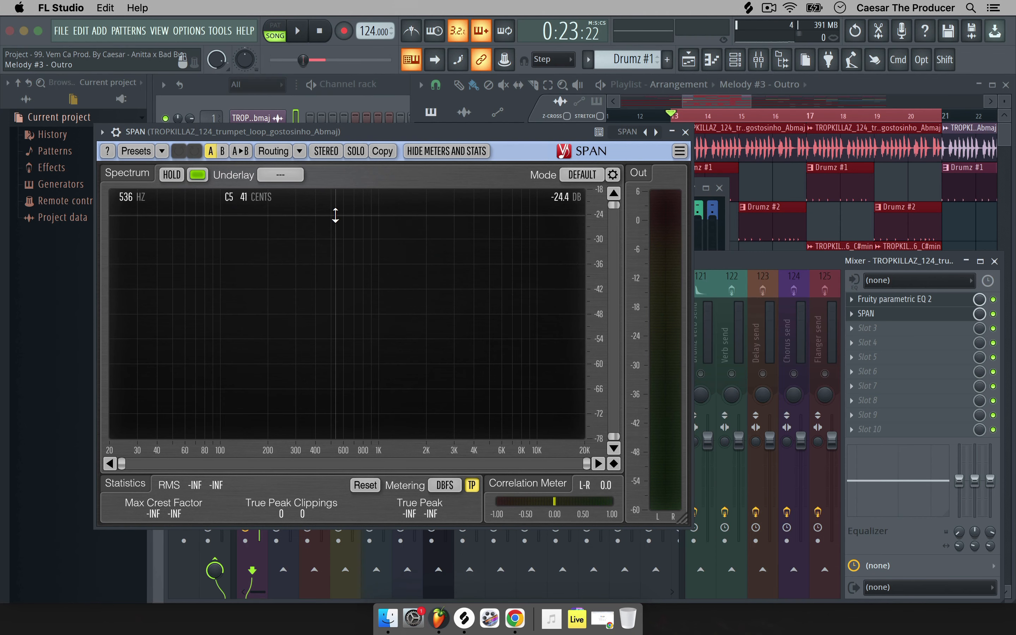
Play the trumpet through SPAN and set the spectrum's Range Lo to -180 in the Spectrum Mode Editor
key("space")
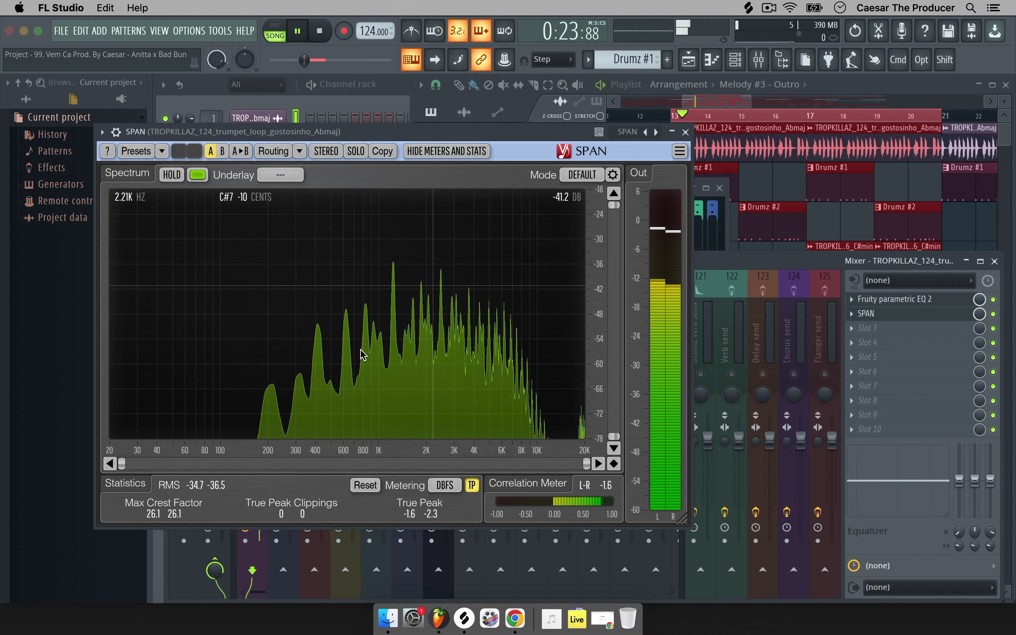
key("space")
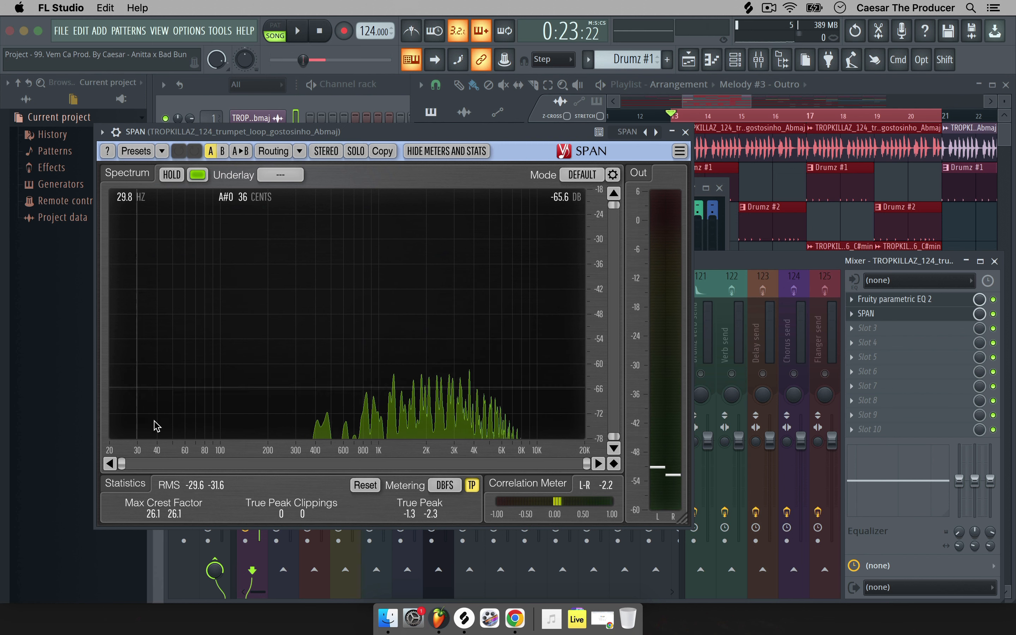
left_click(613, 175)
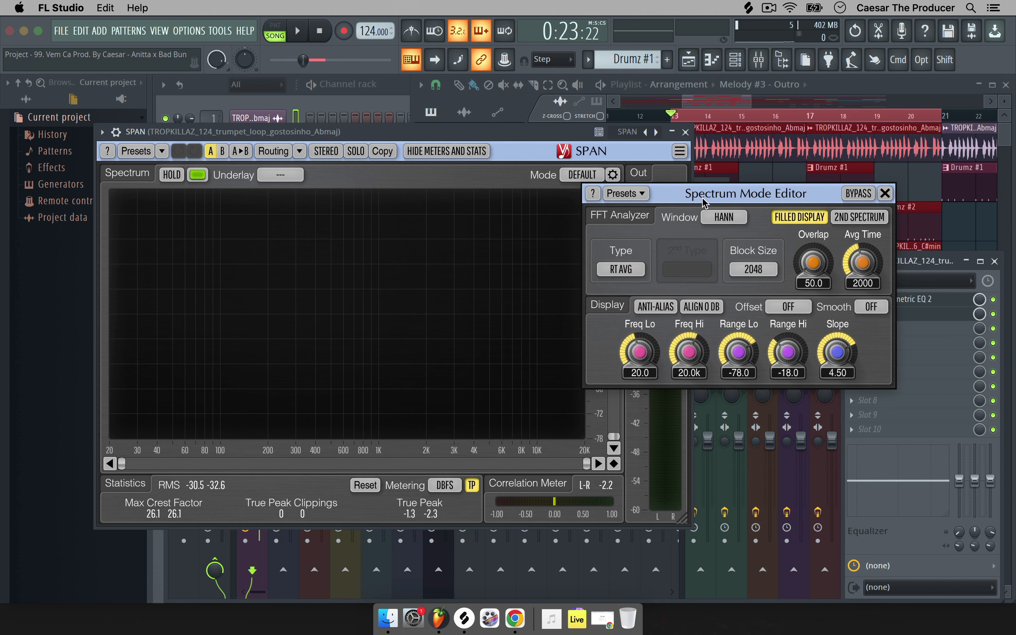
mouse_move(739, 349)
key("space")
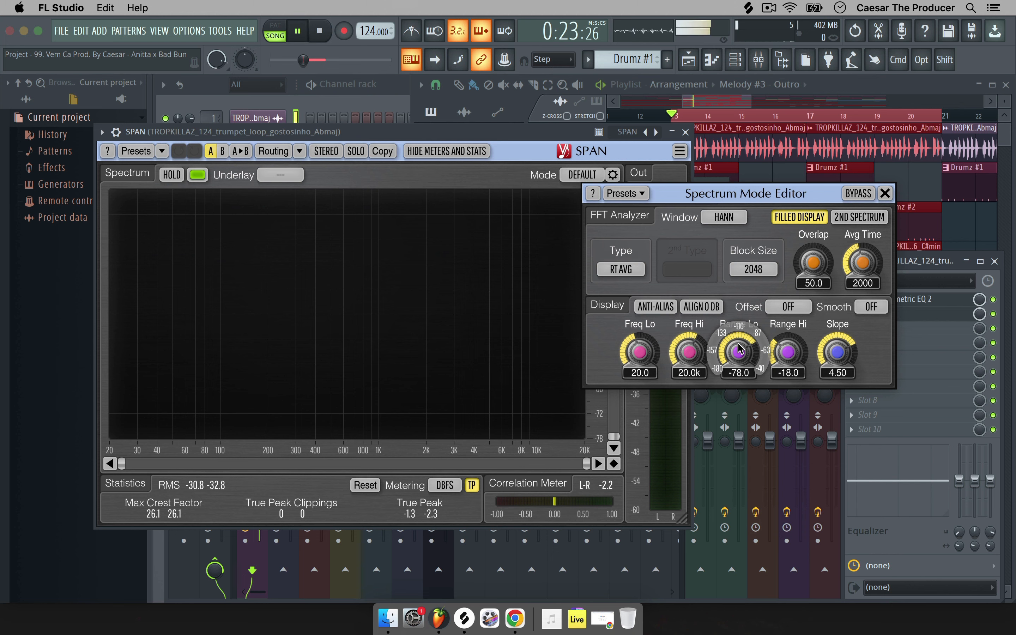
left_click_drag(739, 348, 739, 372)
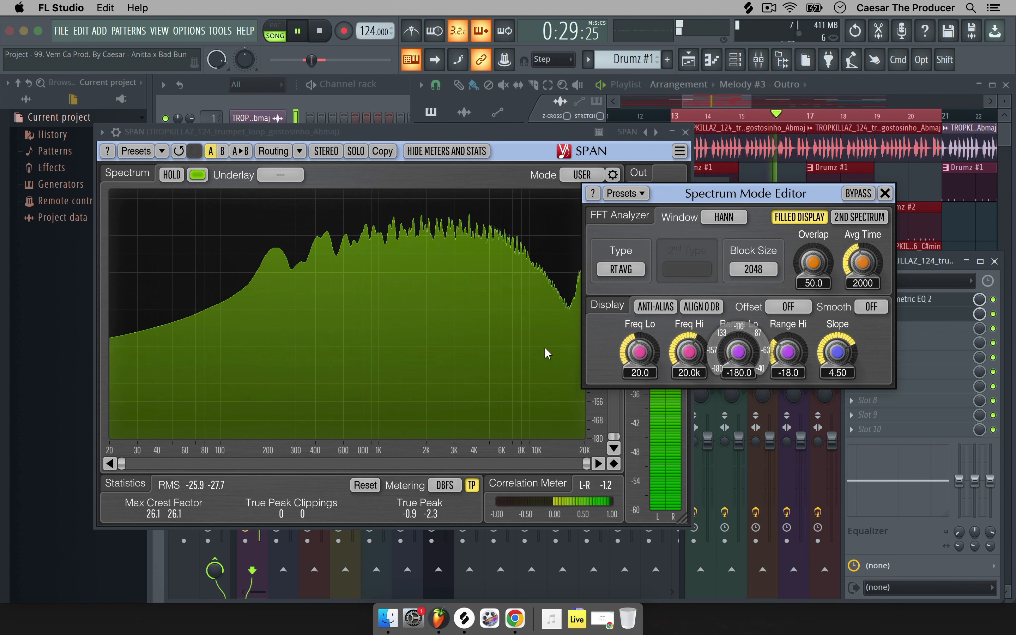
left_click(306, 42)
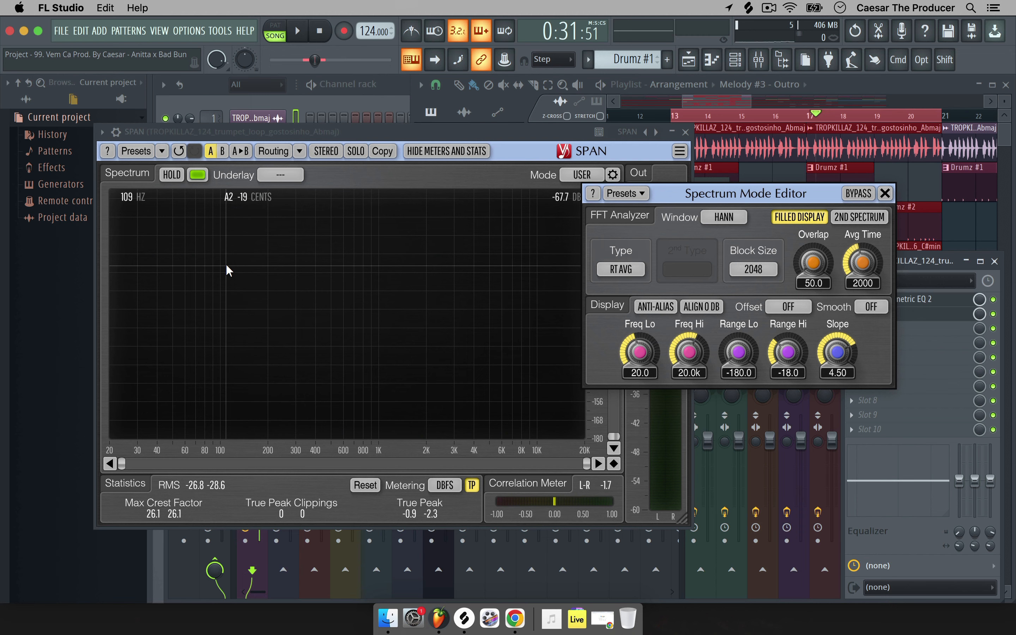
left_click(885, 194)
Look at the FabFilter Pro-Q 3 screenshot in Chrome again and return to FL Studio
left_click(508, 609)
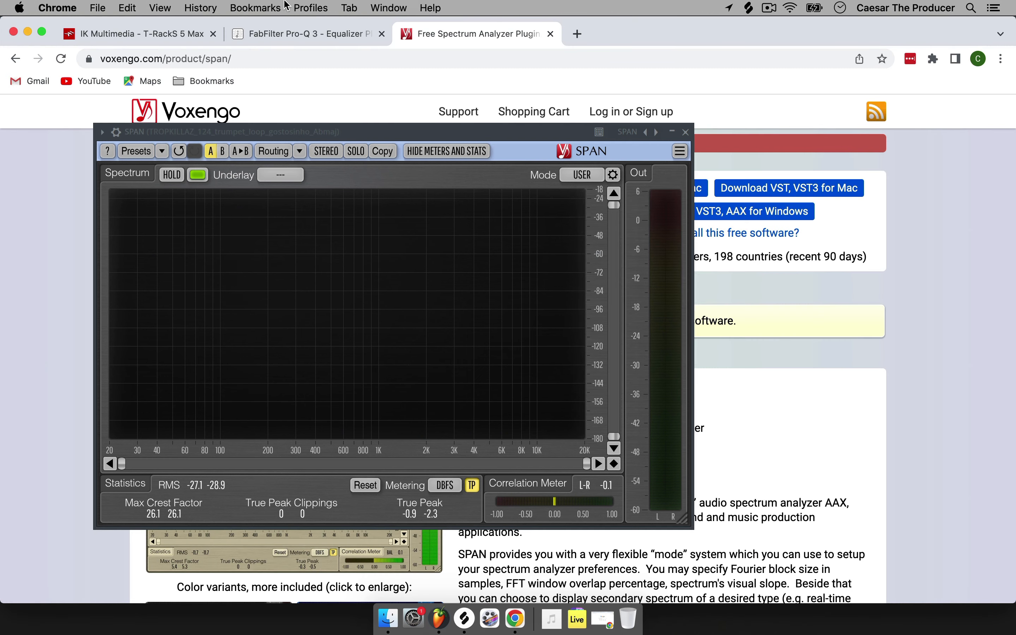
left_click(294, 34)
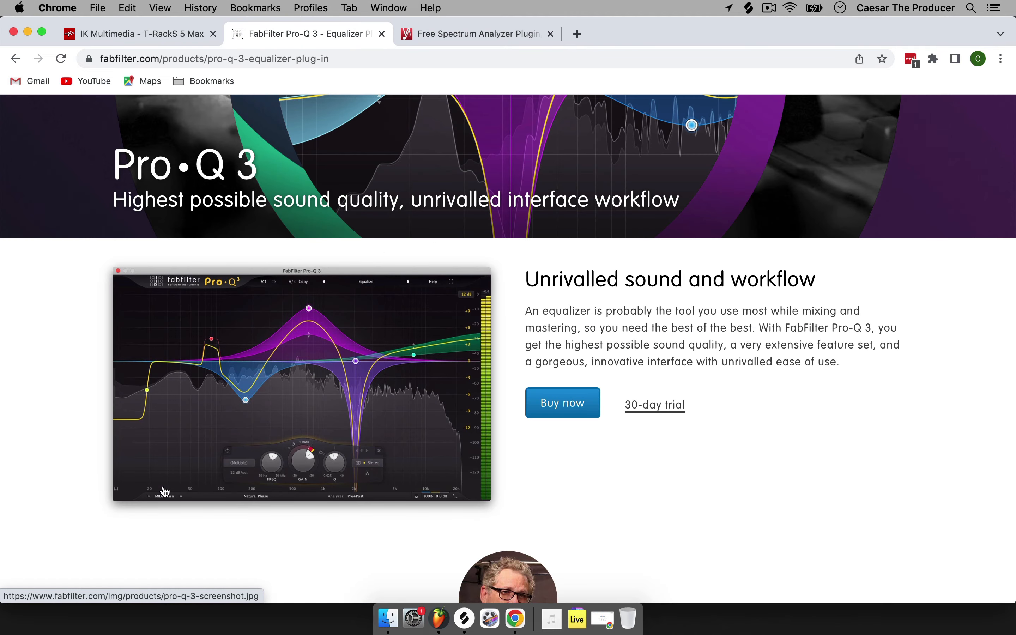
left_click(440, 618)
Close the SPAN window and reopen Fruity parametric EQ 2 on the trumpet track
left_click(684, 133)
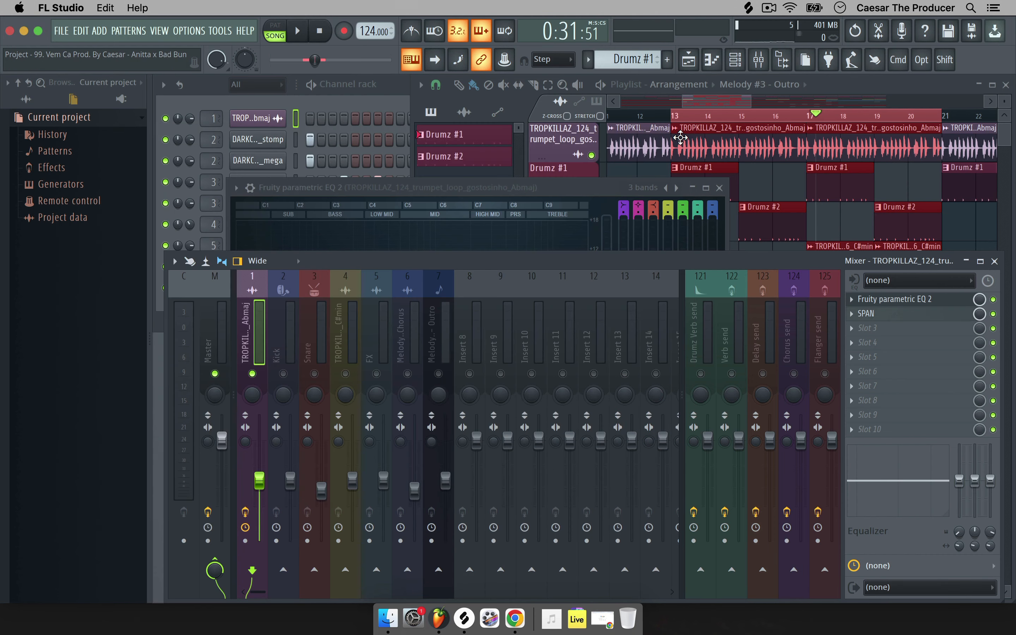
left_click(893, 299)
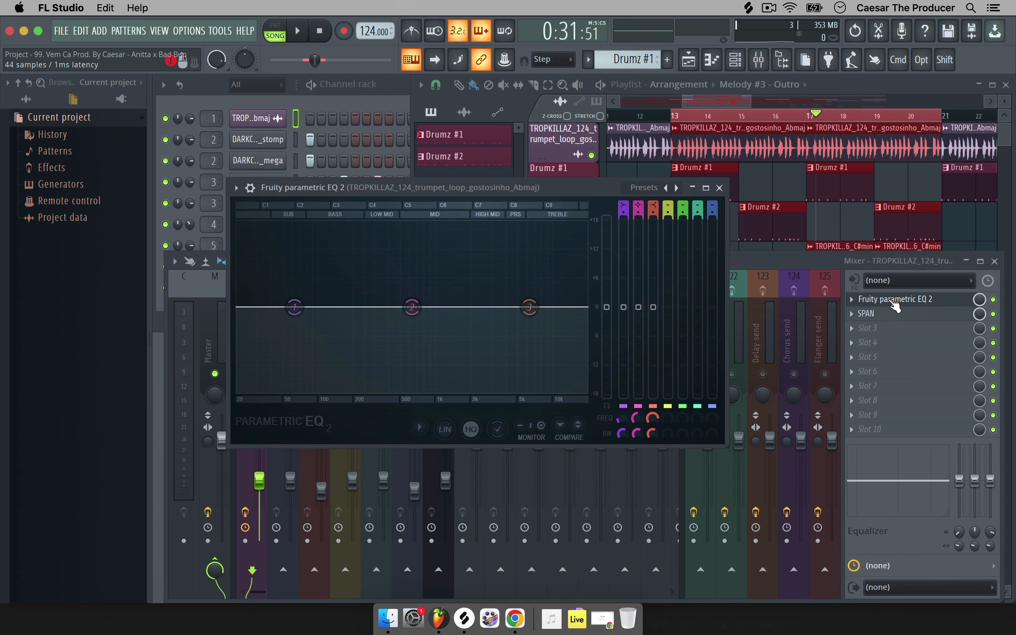
Change the trumpet equalizer's band 1 to a High pass filter and make its slope steeper
key("space")
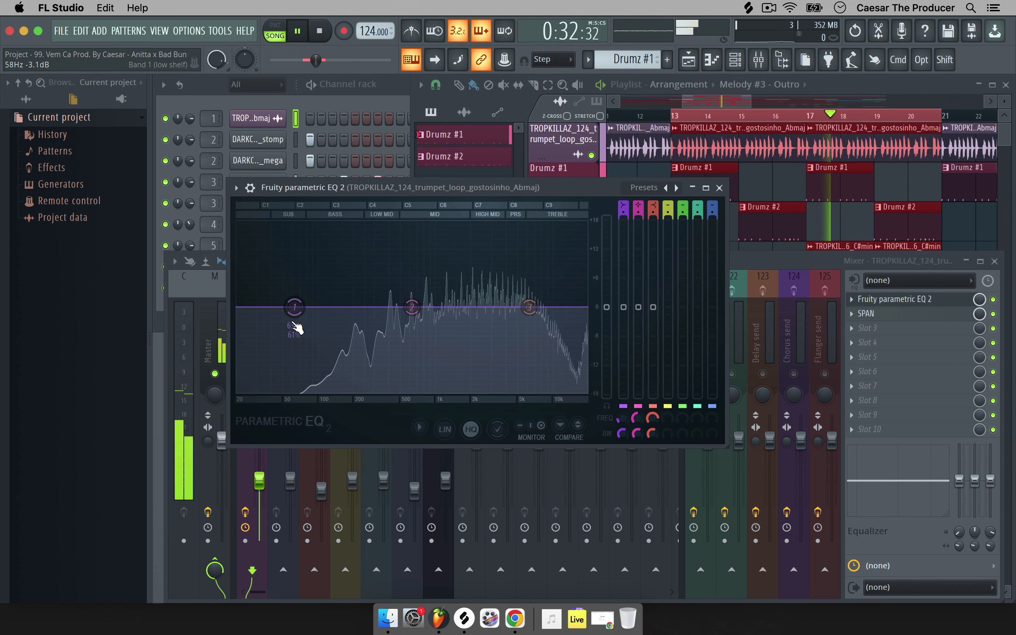
key("space")
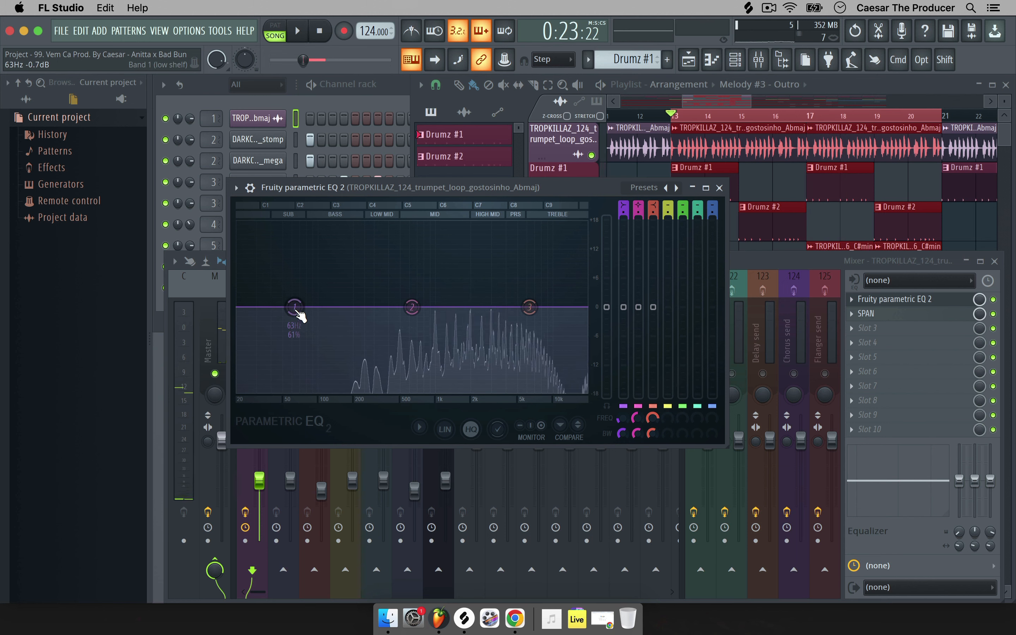
right_click(295, 308)
mouse_move(321, 344)
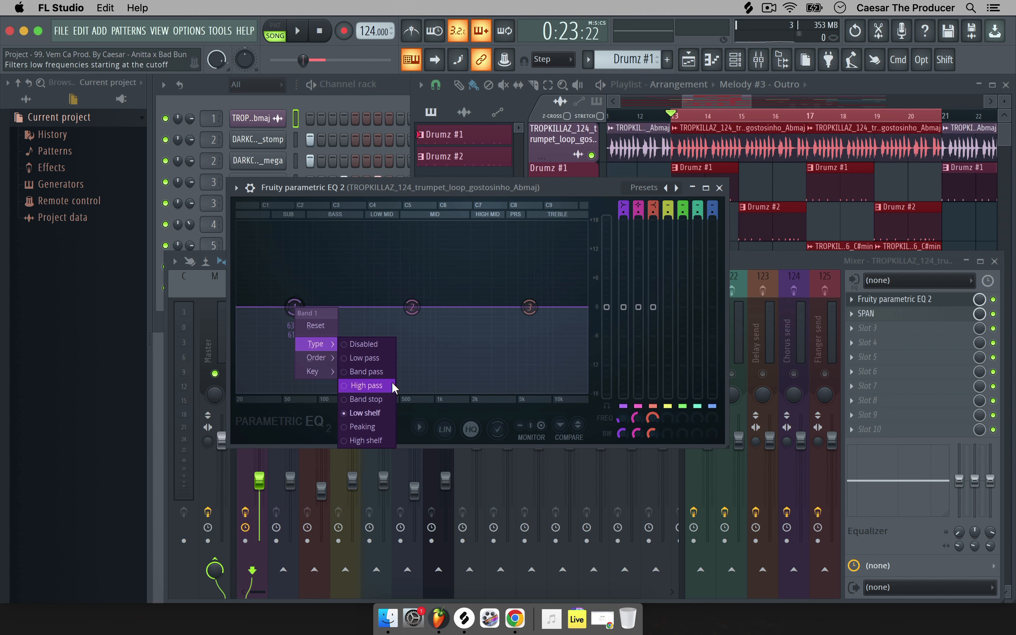
left_click(367, 385)
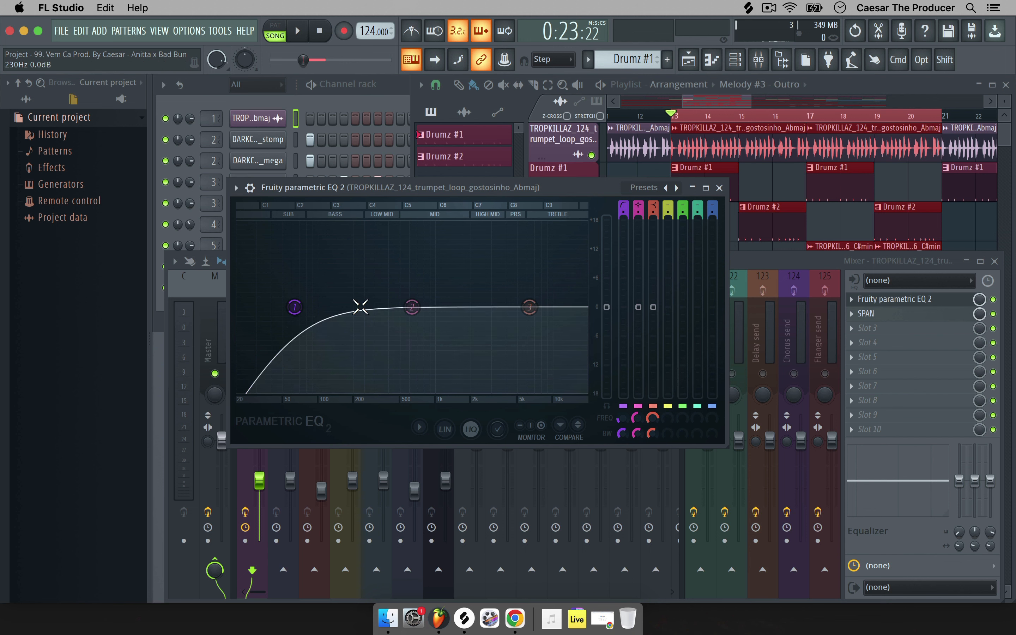
left_click_drag(625, 221, 624, 212)
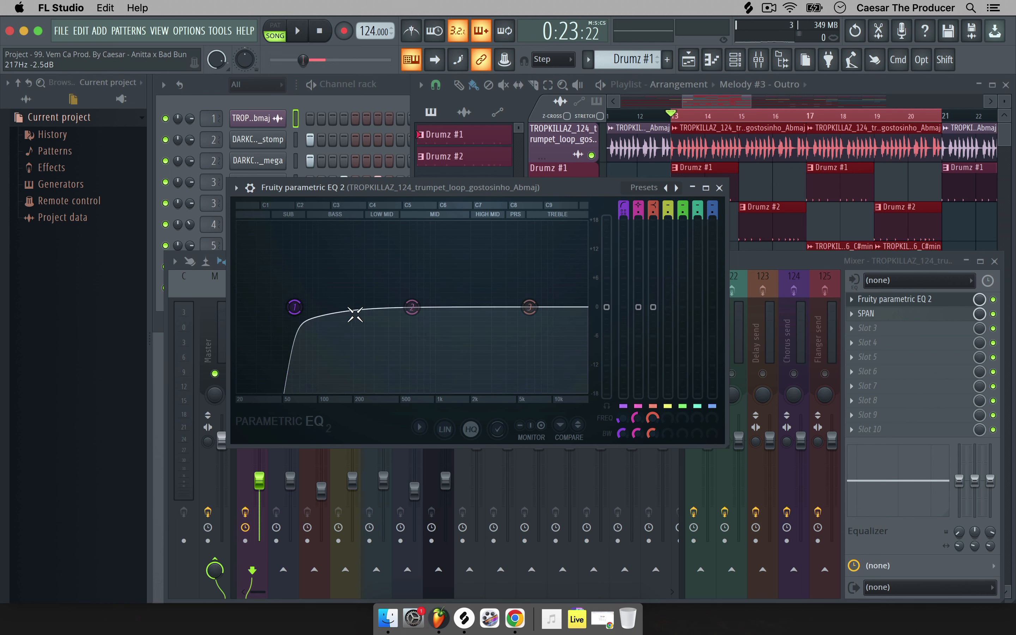
While the loop plays, sweep the high-pass cutoff up to about 802 Hz and settle it just below the trumpet's lowest frequencies
key("space")
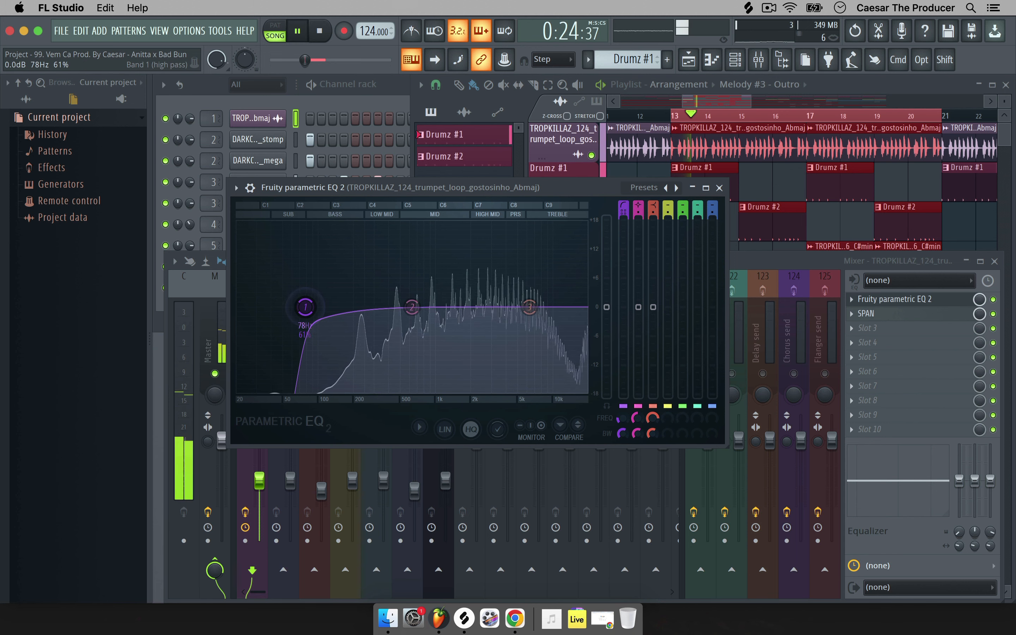
left_click_drag(302, 310, 309, 311)
key("space")
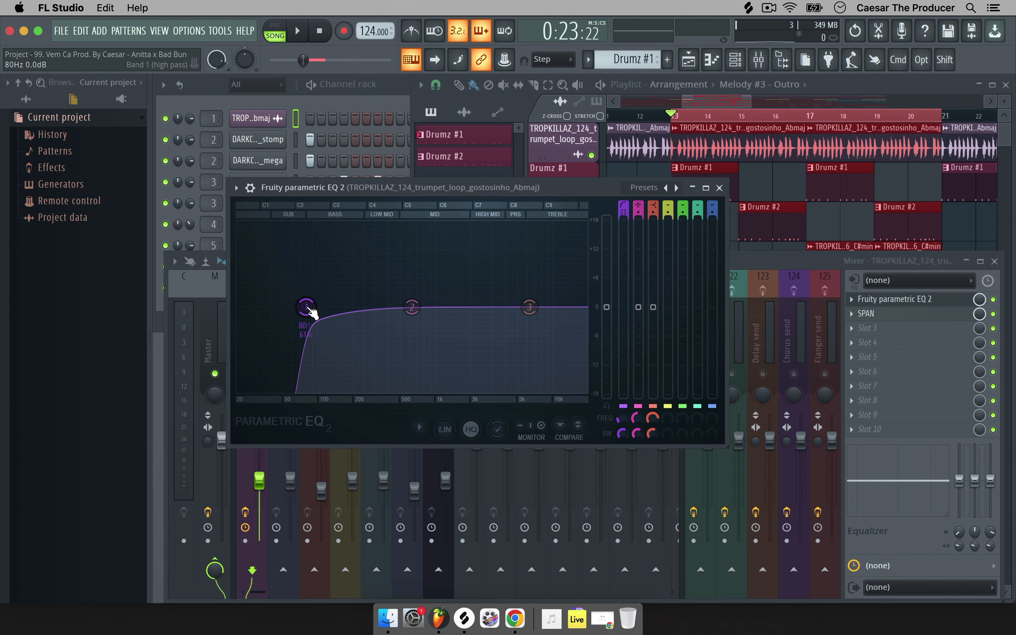
key("space")
left_click_drag(311, 311, 337, 307)
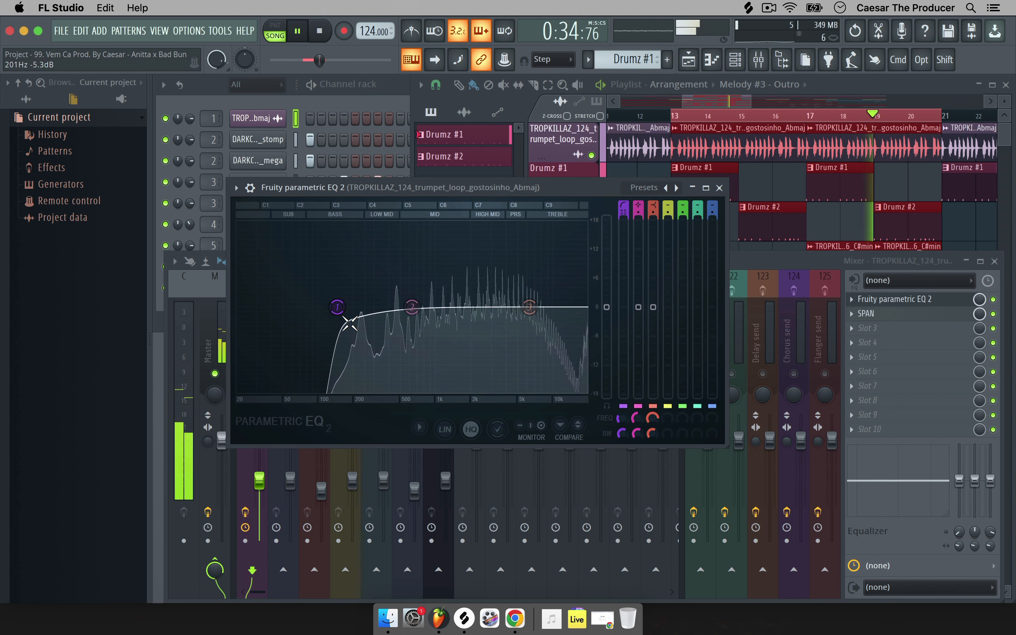
left_click_drag(338, 307, 424, 307)
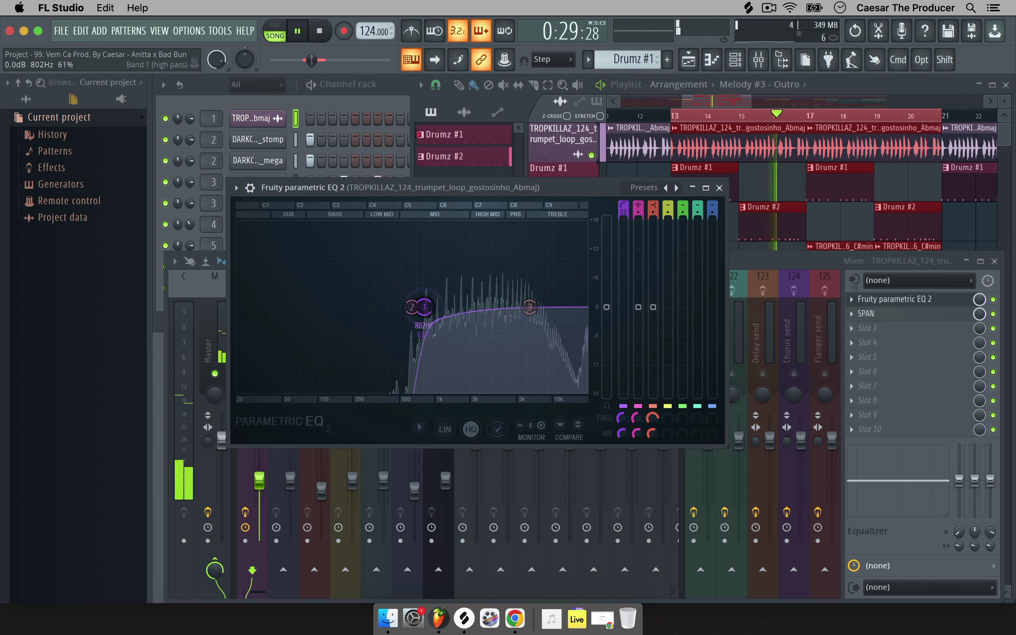
left_click_drag(424, 307, 333, 307)
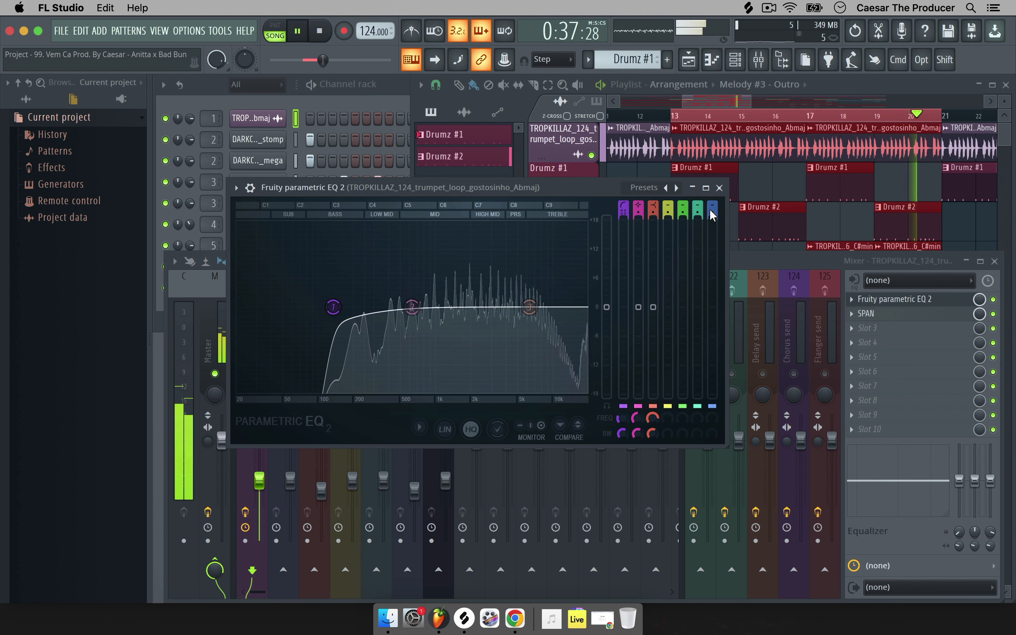
key("space")
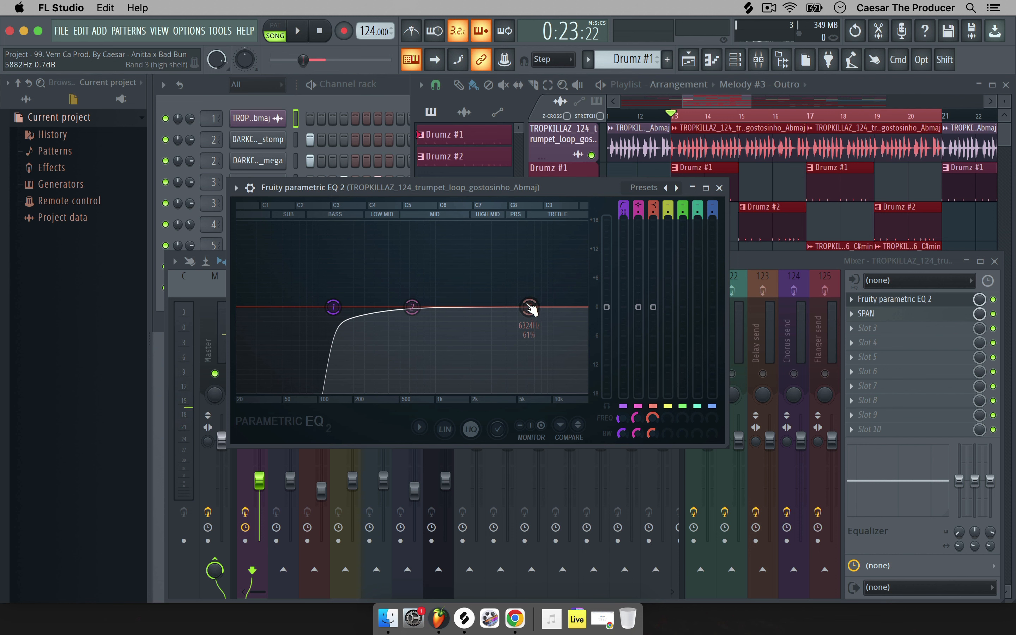
key("space")
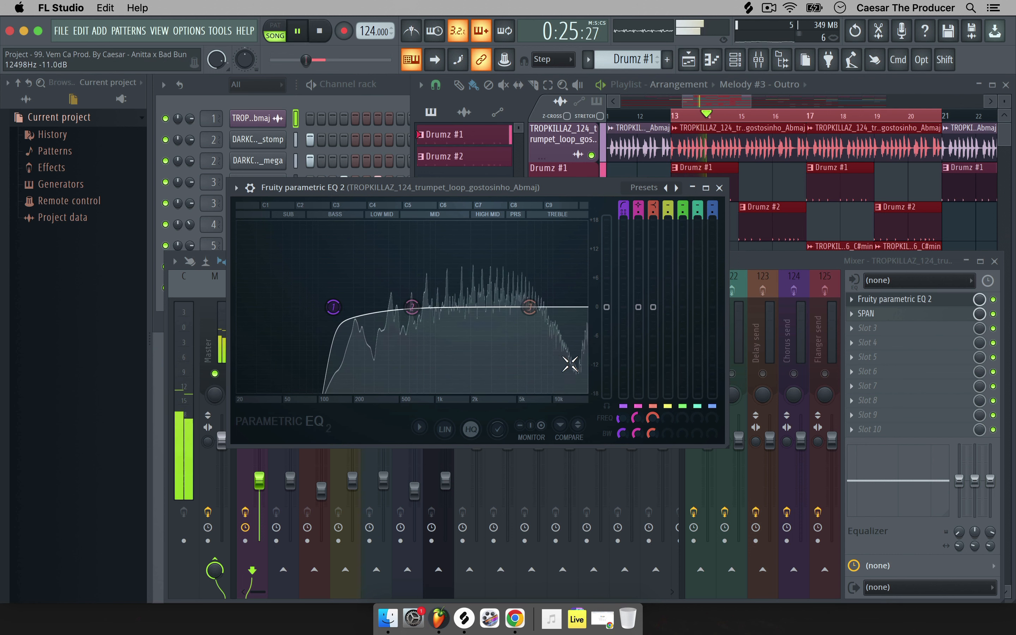
right_click(535, 311)
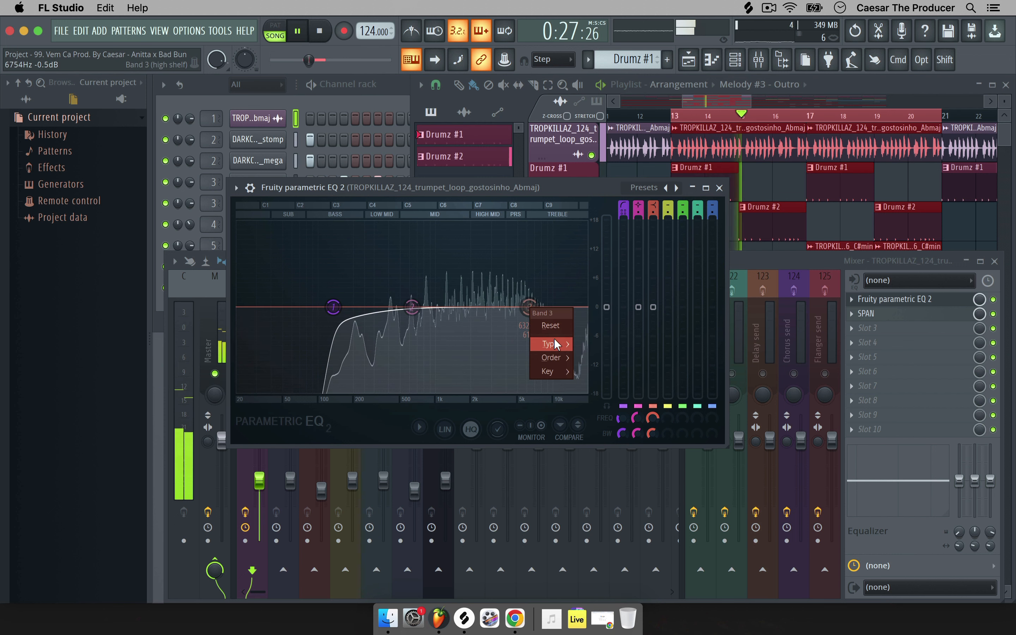
mouse_move(554, 341)
left_click(609, 384)
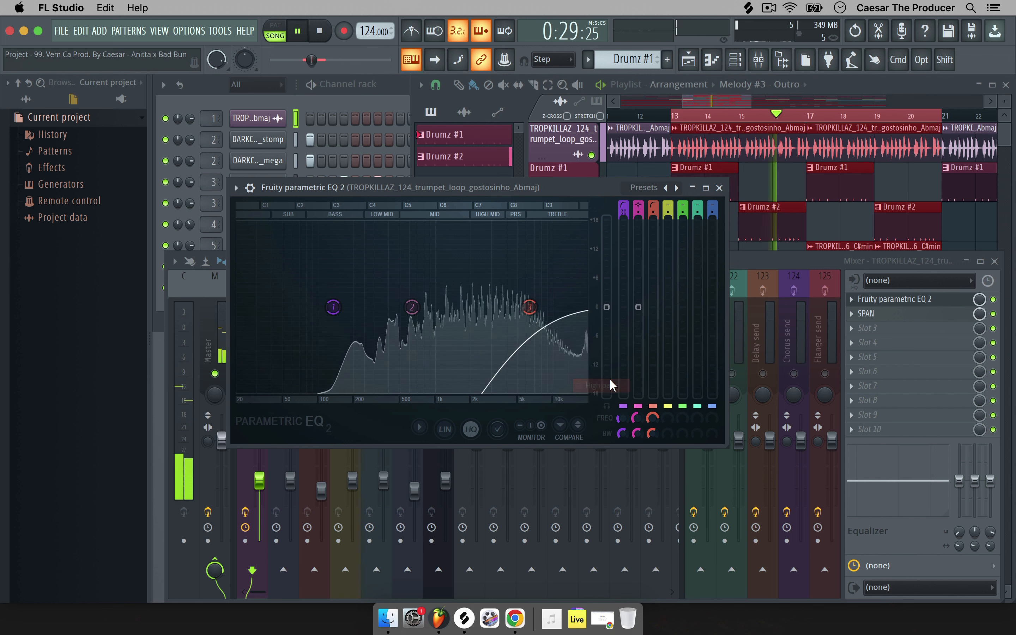
Set band 3 to a steep Low pass filter with its cutoff at about 14066 Hz and close the equalizer
right_click(529, 310)
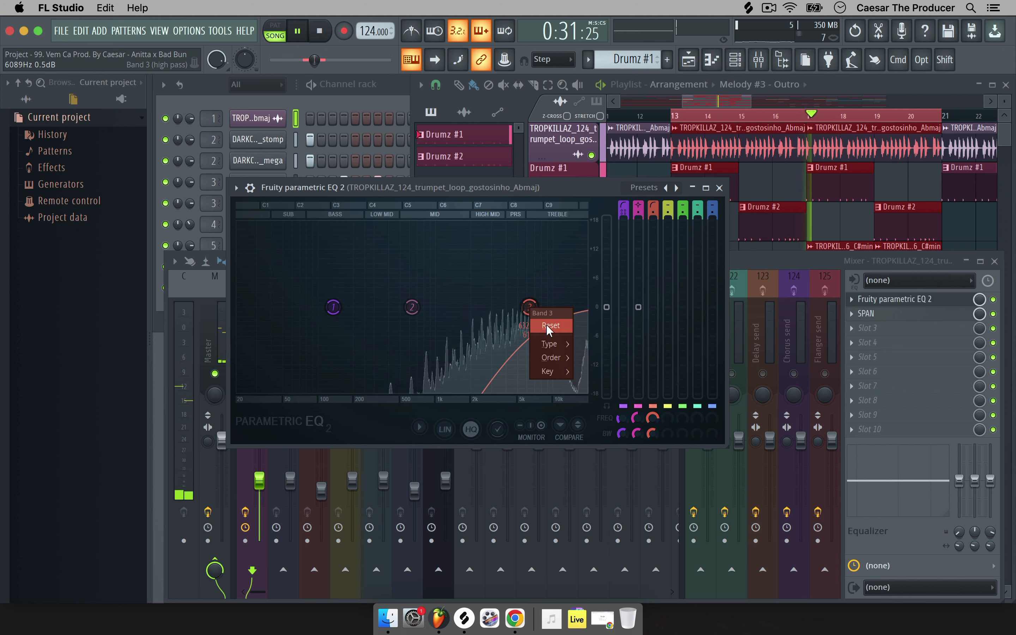
mouse_move(552, 344)
left_click(609, 372)
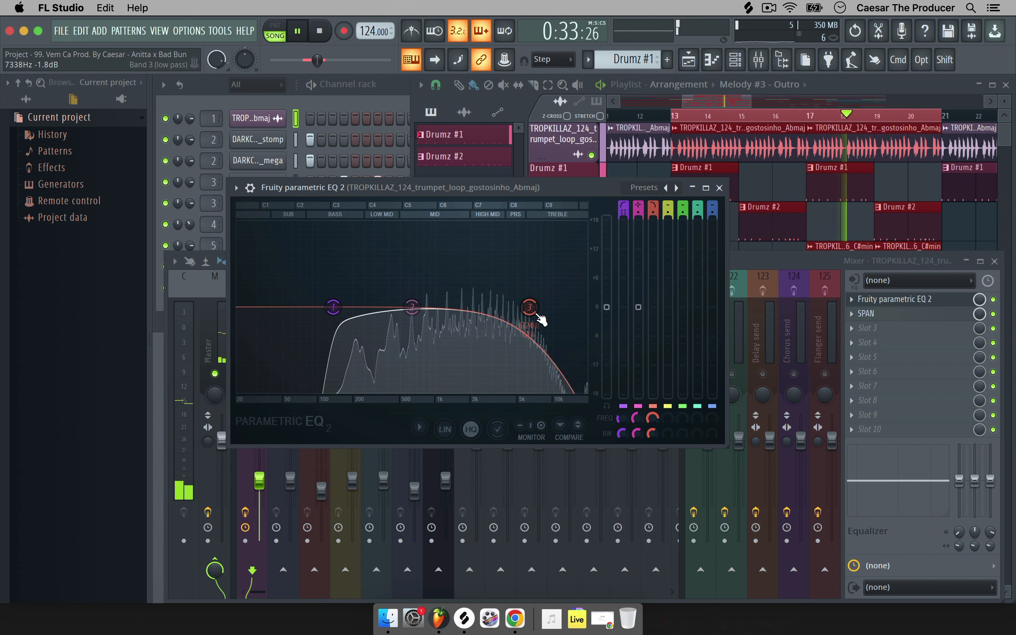
left_click_drag(653, 213, 653, 185)
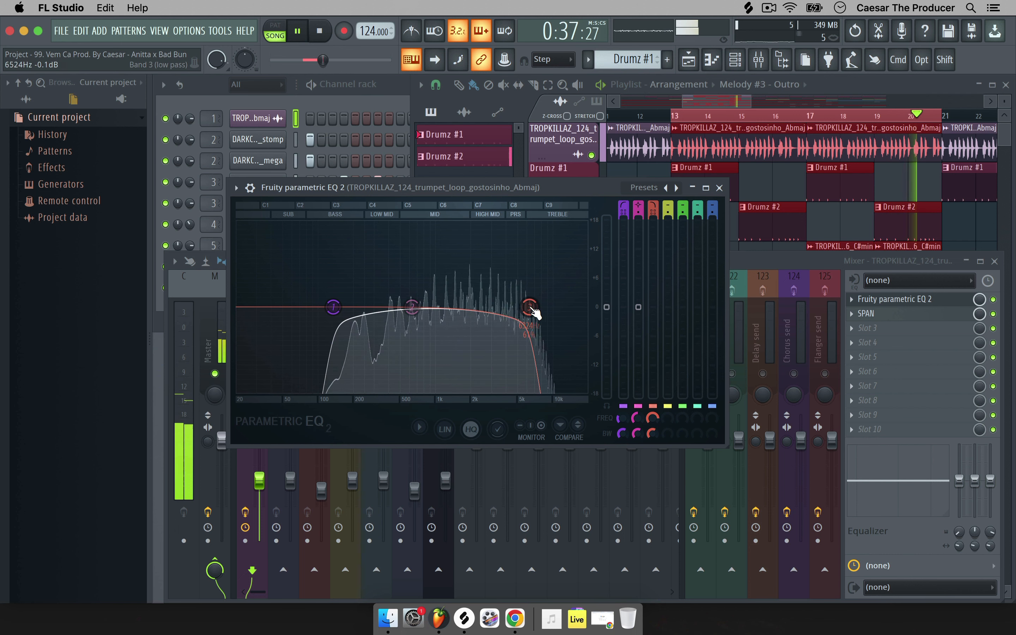
left_click_drag(530, 307, 570, 307)
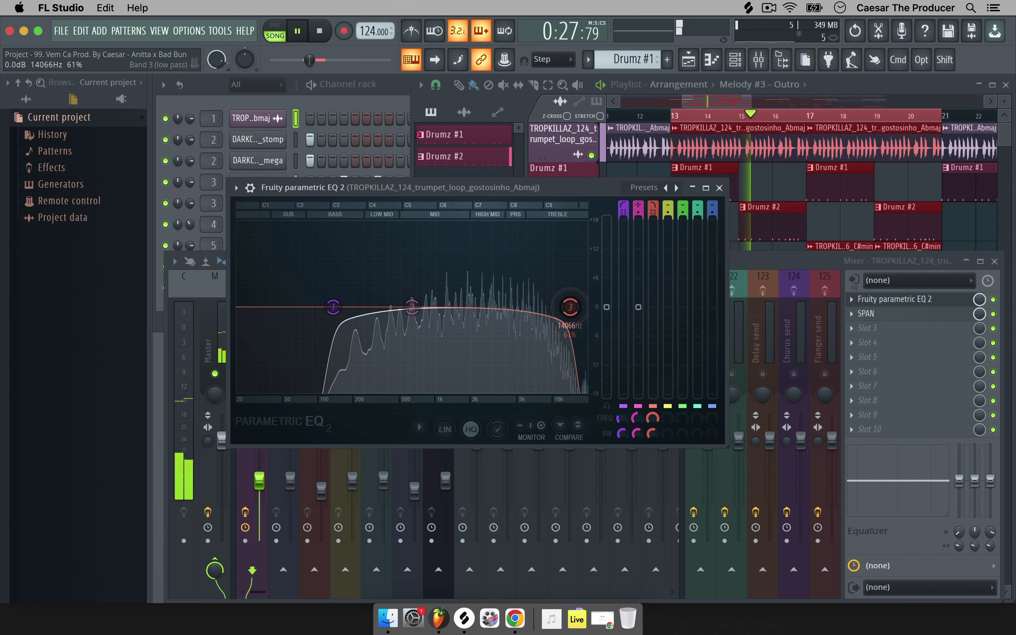
left_click(720, 188)
key("space")
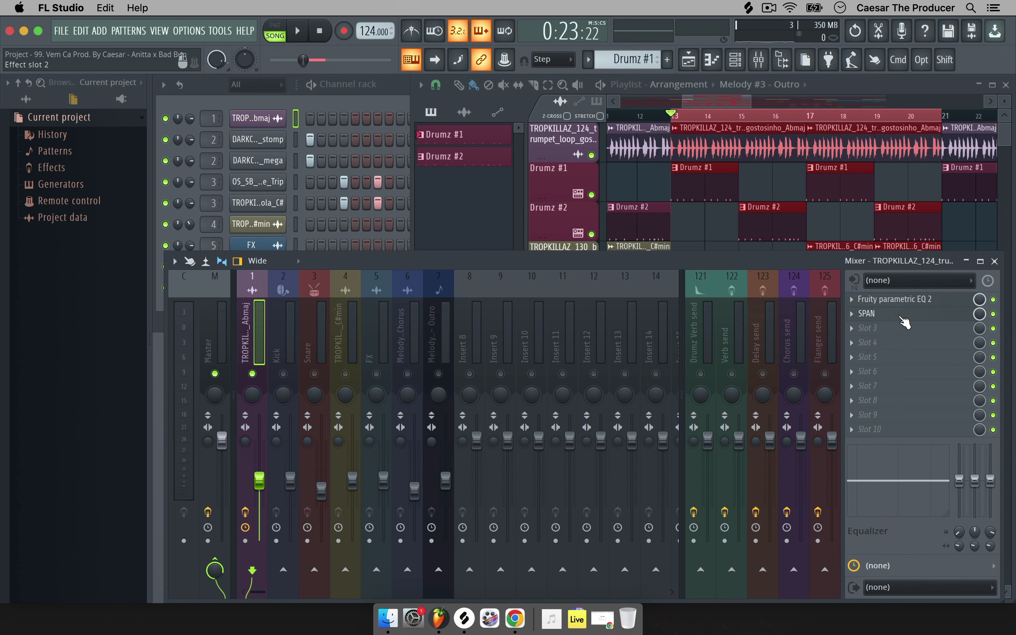
Load a second Fruity parametric EQ 2 into slot 3 of the trumpet track
left_click(858, 324)
mouse_move(873, 286)
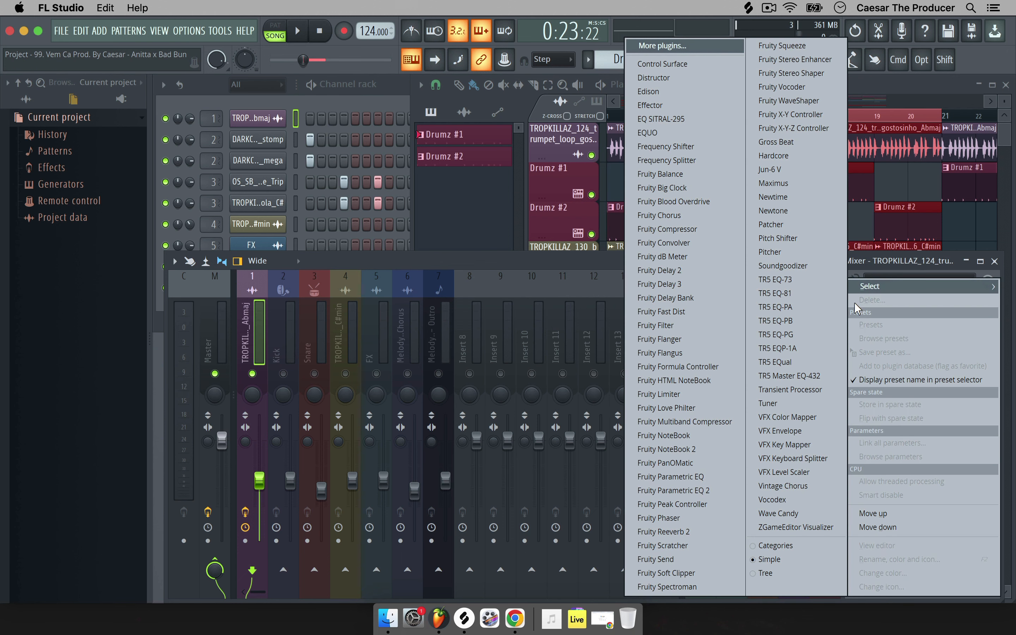
left_click(725, 490)
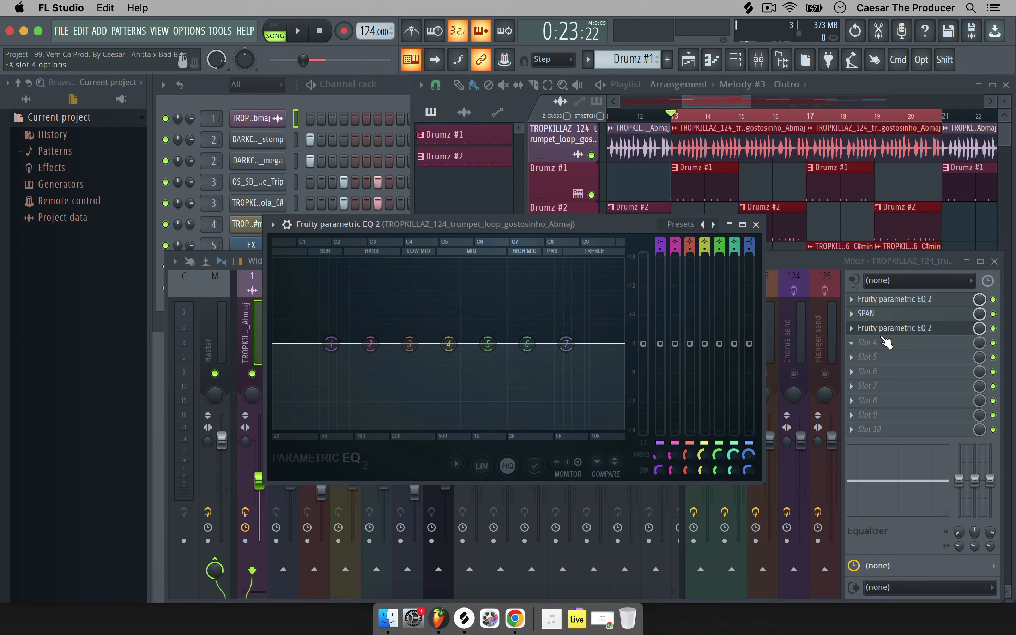
While playing, boost bands 6 and 7 by about 4.7 dB and band 5 by about 2 dB at 1443 Hz
key("space")
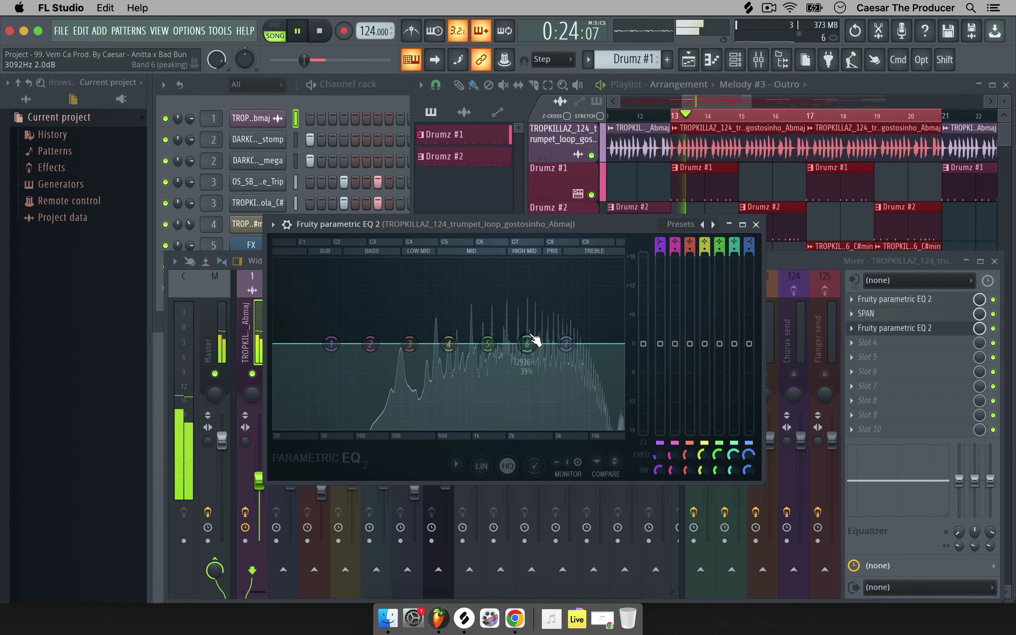
left_click_drag(527, 344, 566, 321)
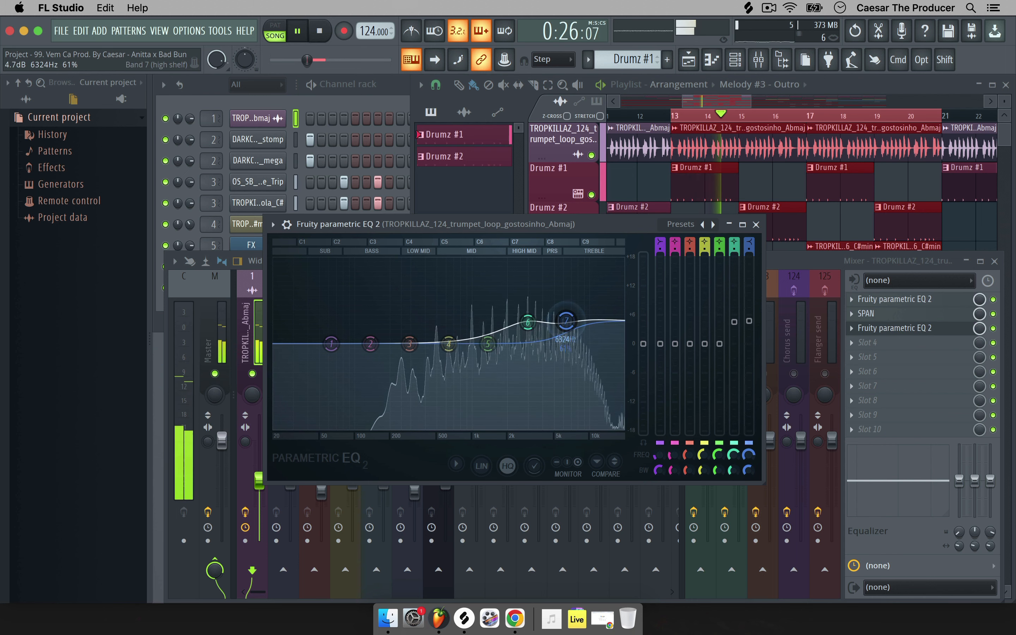
mouse_move(487, 344)
left_mouse_down()
mouse_move(481, 367)
mouse_move(469, 328)
mouse_move(491, 334)
left_mouse_up()
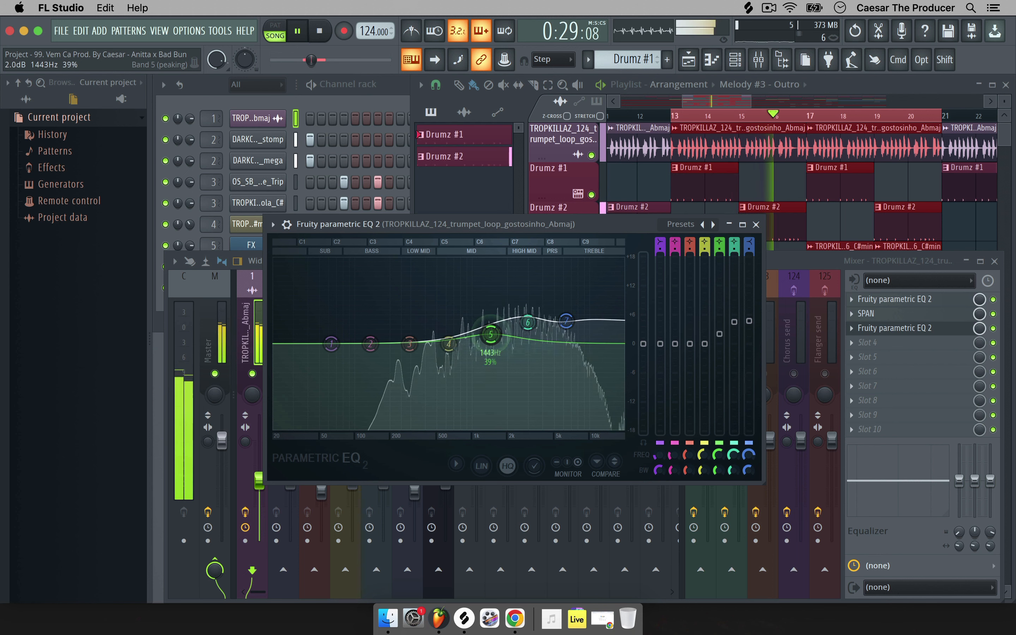
left_click(756, 224)
Delete the second Fruity parametric EQ 2 from slot 3 of the trumpet track
left_click(852, 329)
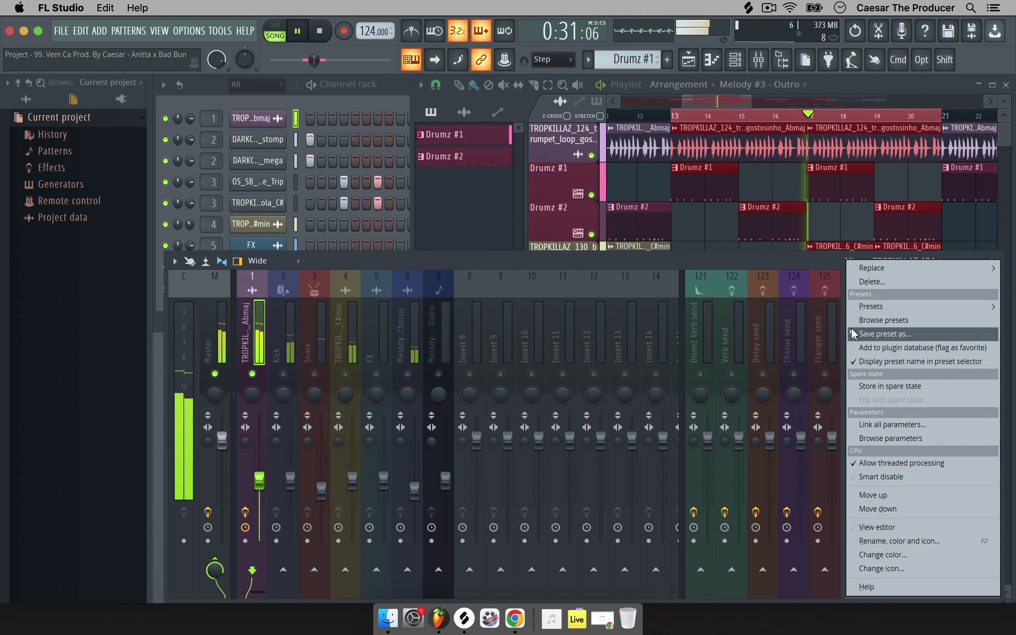
left_click(872, 281)
left_click(561, 362)
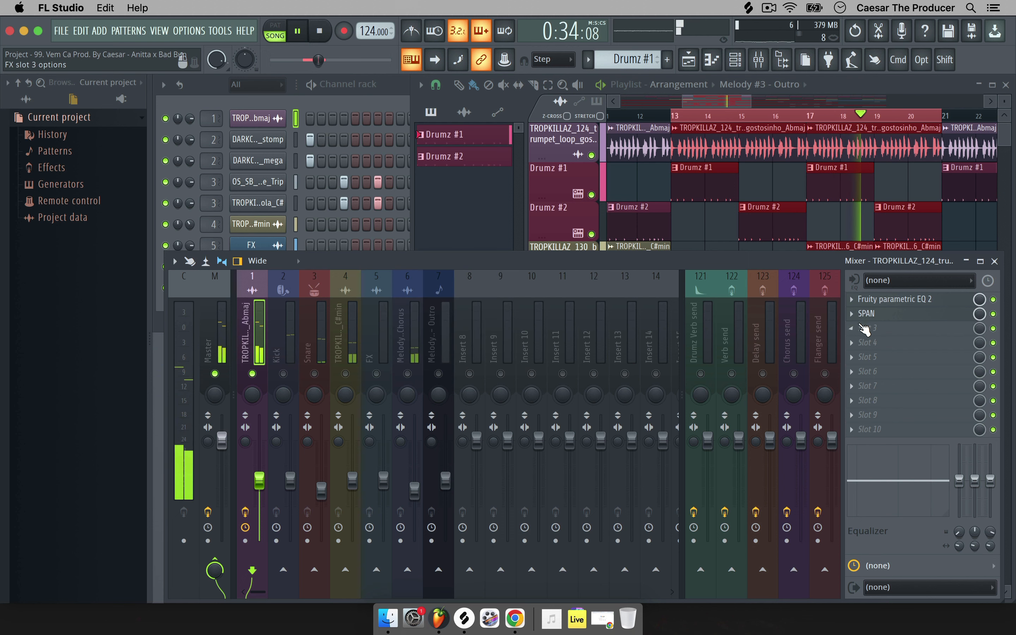
Load TR5 EQ-73 into slot 3 of the trumpet track and listen to the loop through it
left_click(864, 329)
left_click(782, 280)
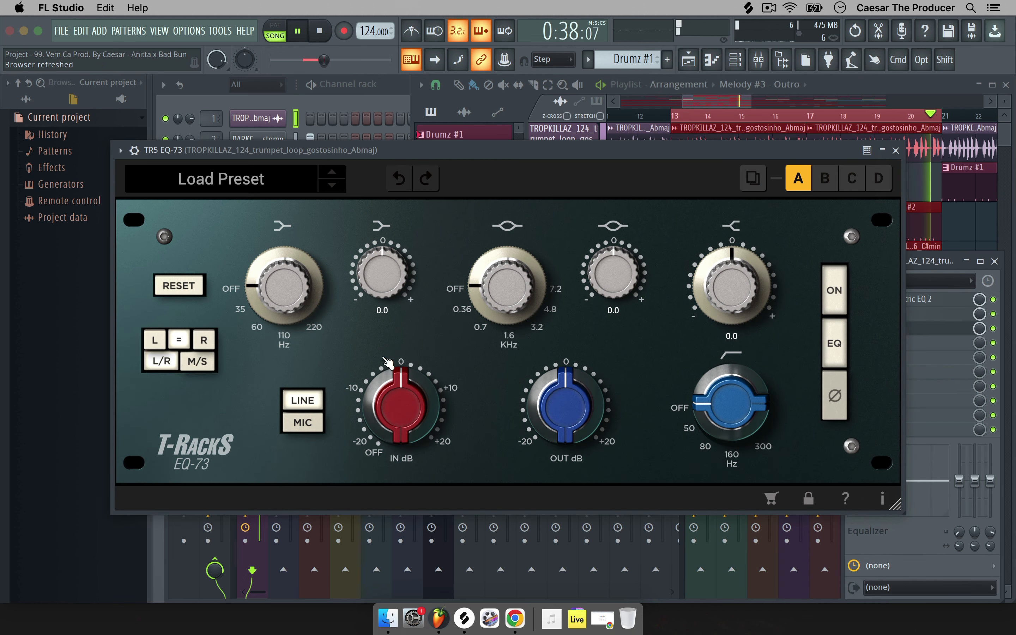
key("space")
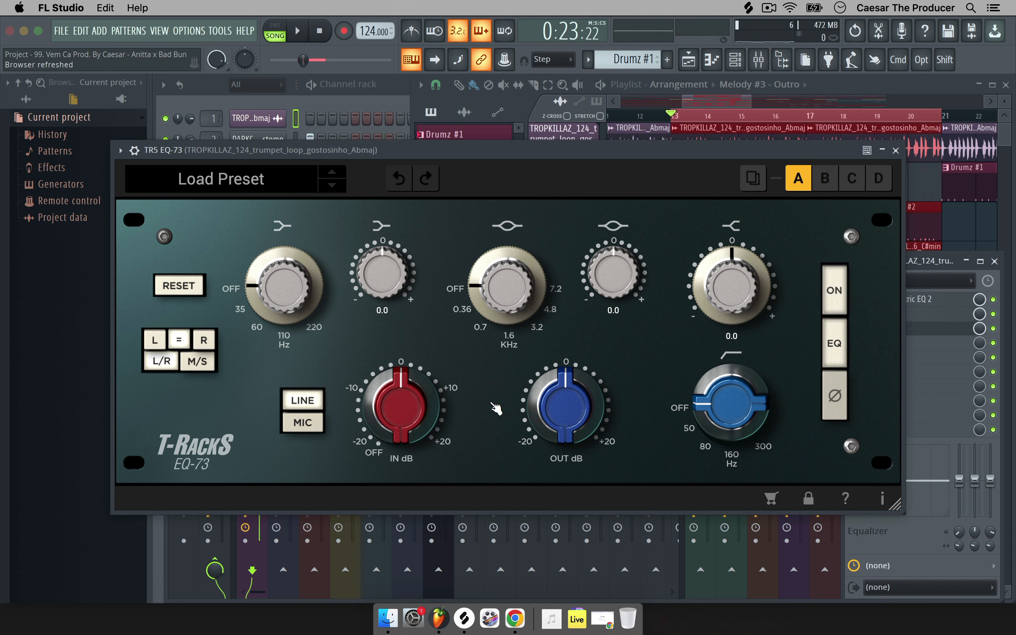
key("space")
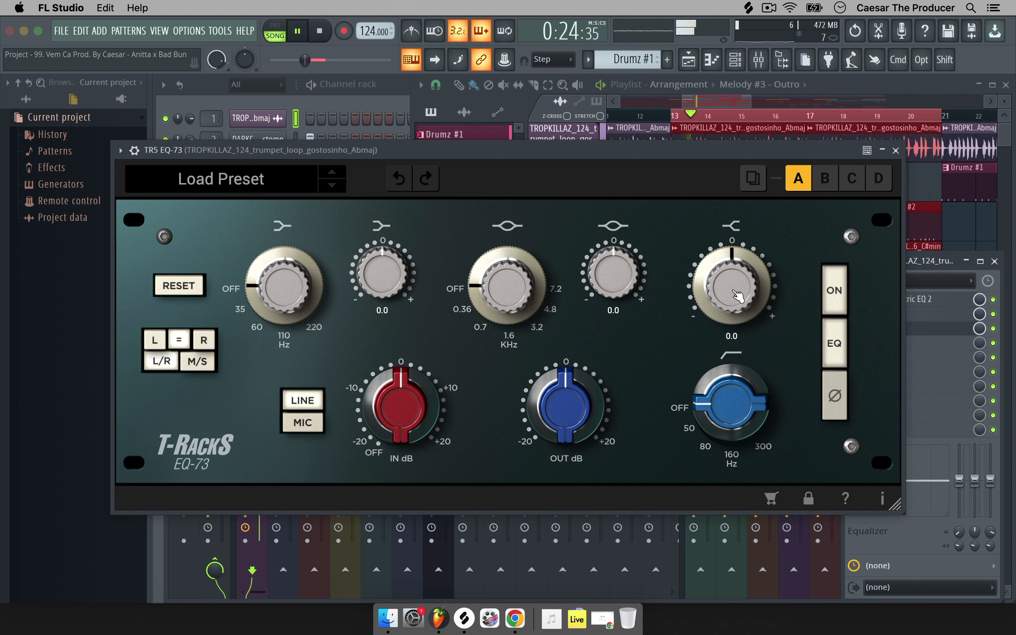
key("space")
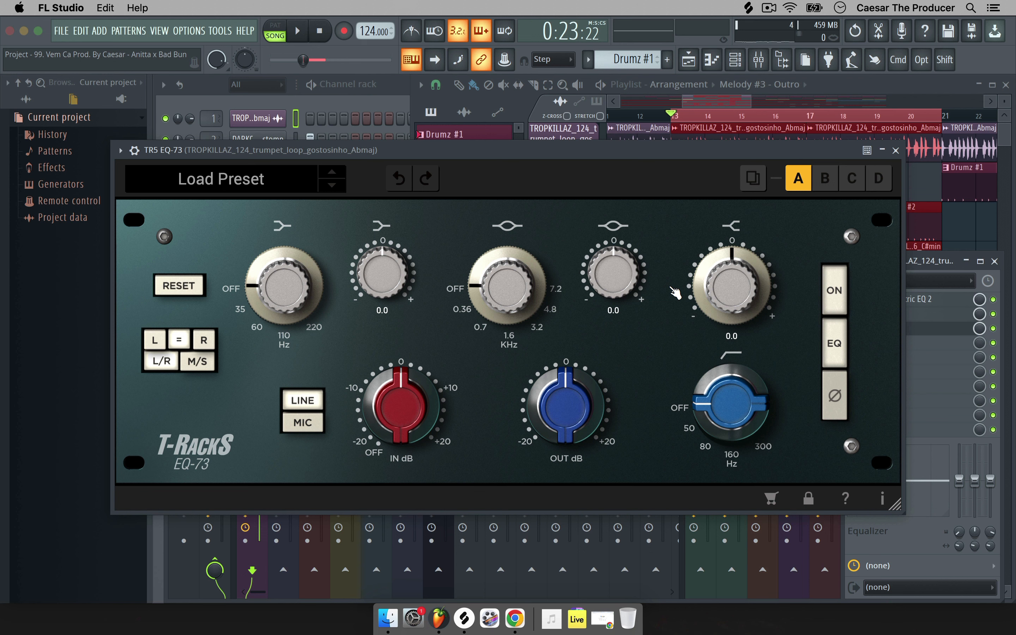
Try boosting and cutting the EQ-73's high-shelf gain while the loop plays and settle it at 3.5
key("space")
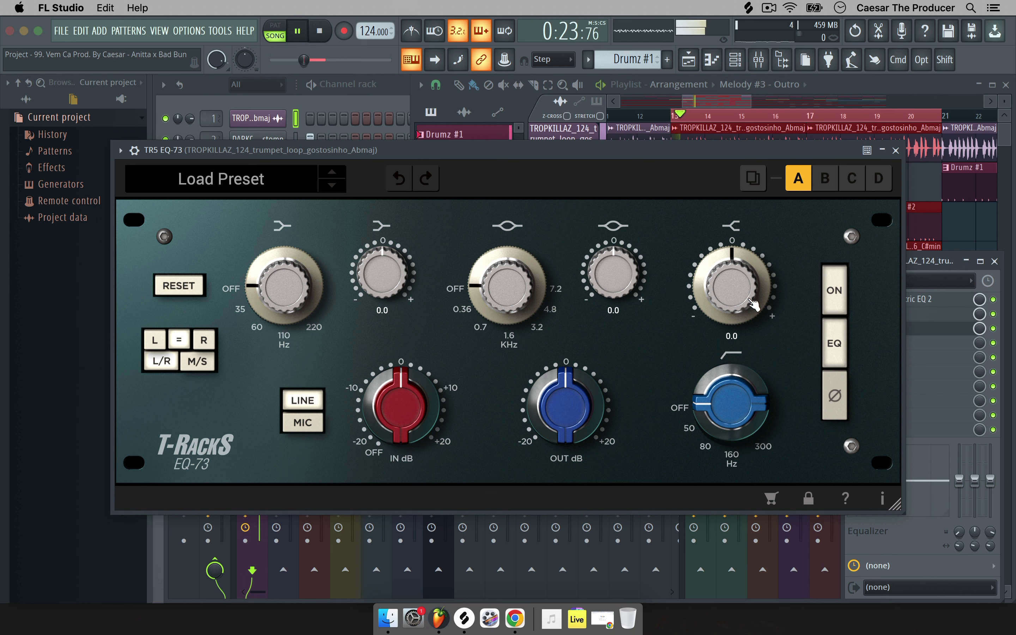
left_click_drag(732, 289, 739, 248)
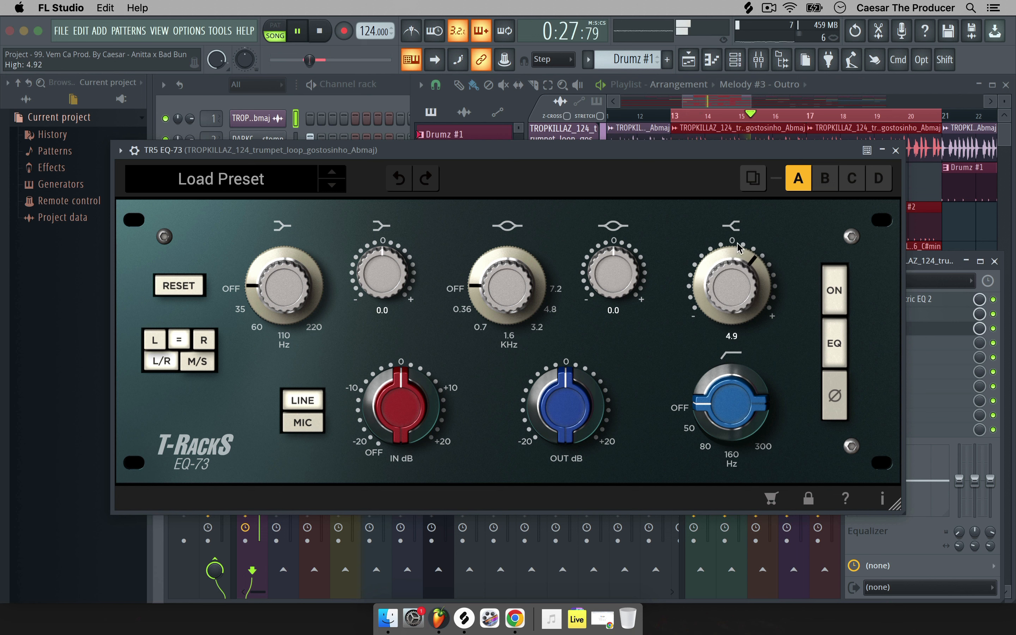
left_click_drag(740, 313, 740, 324)
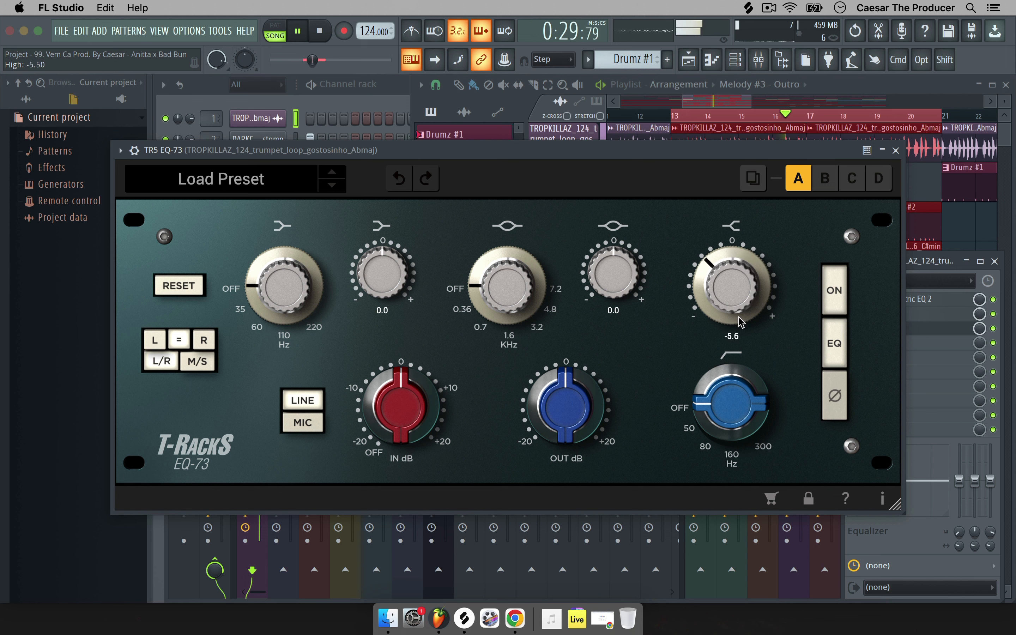
left_click_drag(735, 286, 731, 237)
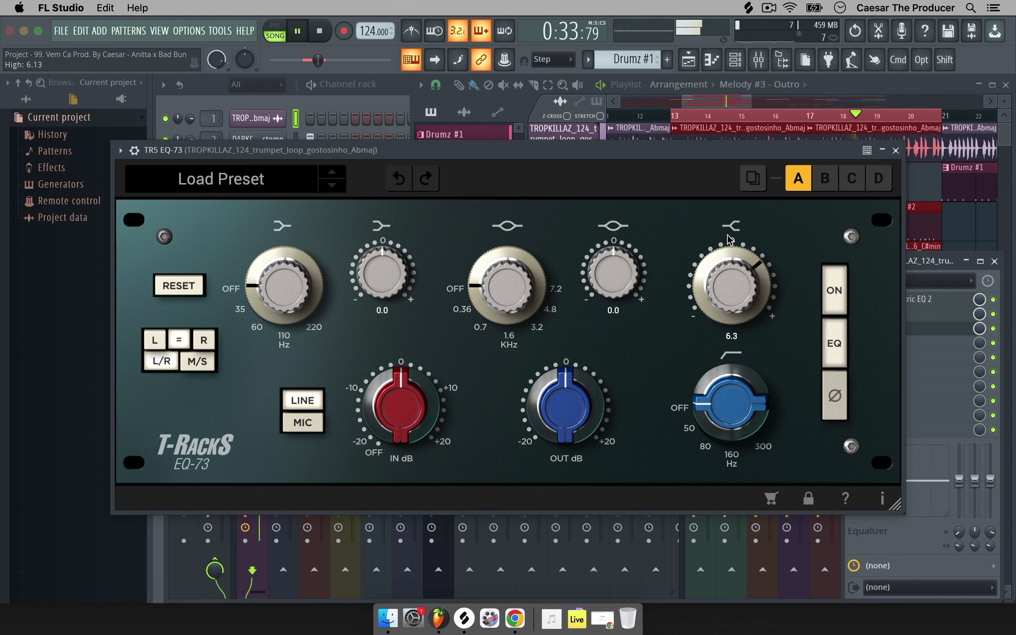
key("space")
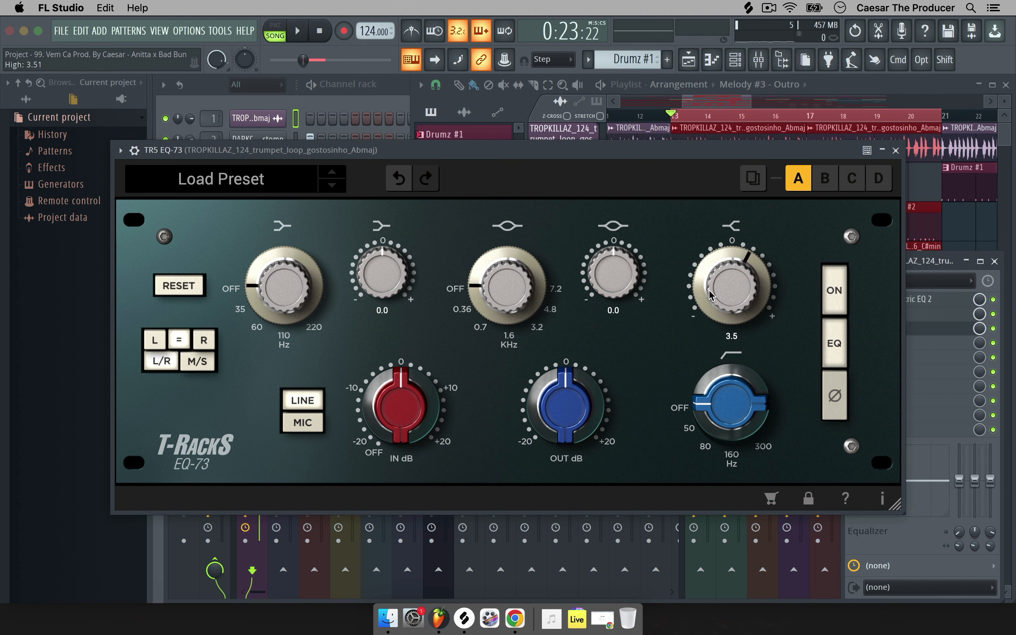
Settle the EQ-73's high-shelf gain at 3.2 during playback, then boost the presence band to 4.1 at 0.35 kHz
key("space")
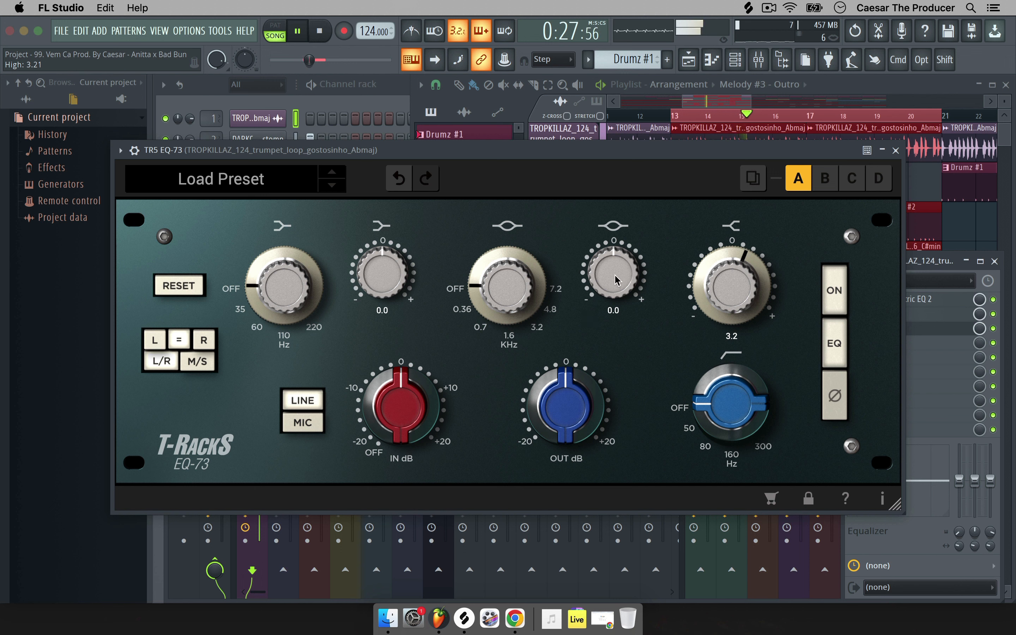
key("space")
left_click_drag(615, 281, 612, 266)
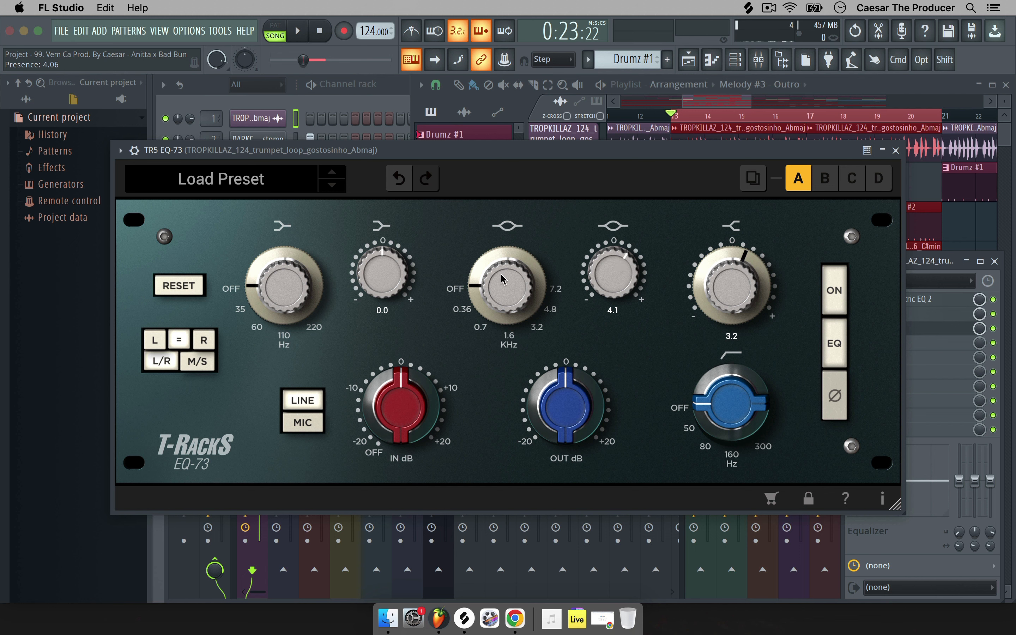
left_click_drag(486, 308, 504, 349)
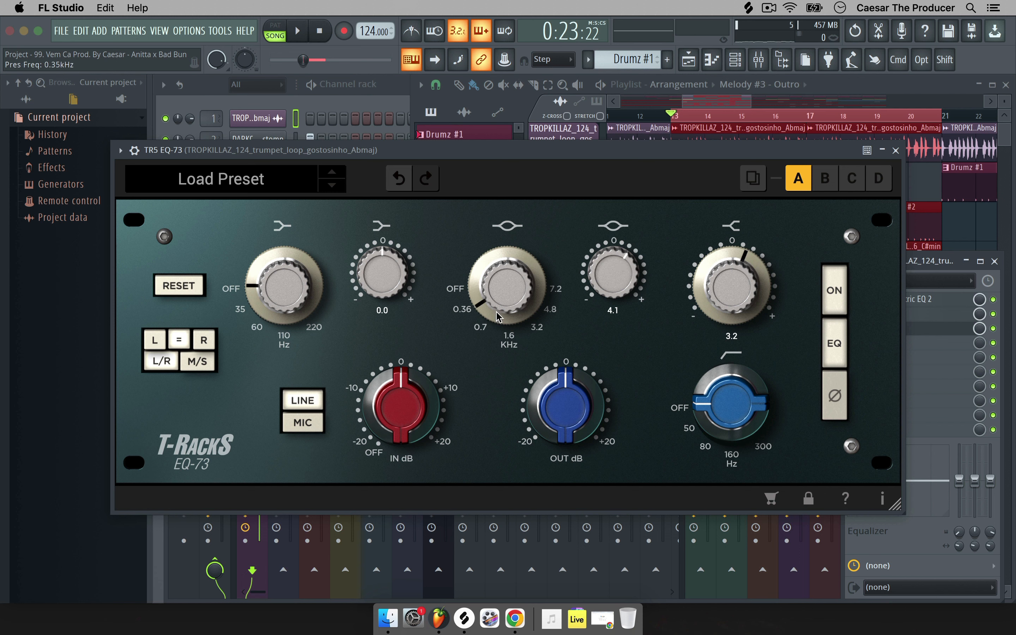
Raise the presence gain to 5.0 and try the presence frequency from off up to 7.2 kHz while the loop plays
left_click_drag(496, 310, 520, 372)
key("space")
mouse_move(610, 260)
left_mouse_down()
mouse_move(608, 306)
mouse_move(610, 258)
left_mouse_up()
left_click_drag(508, 289, 516, 390)
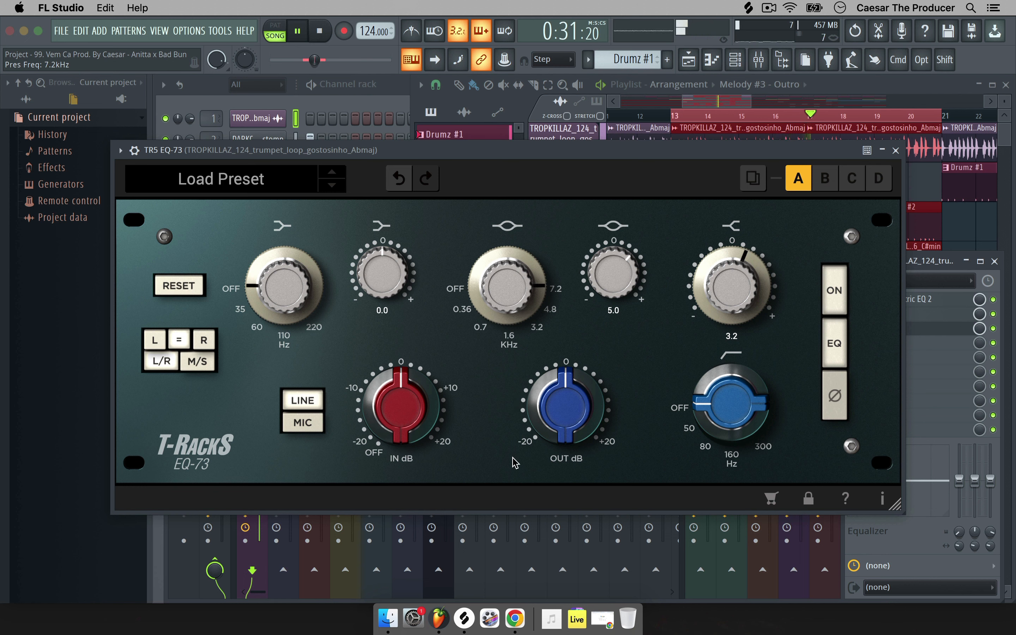
left_click_drag(510, 355, 506, 301)
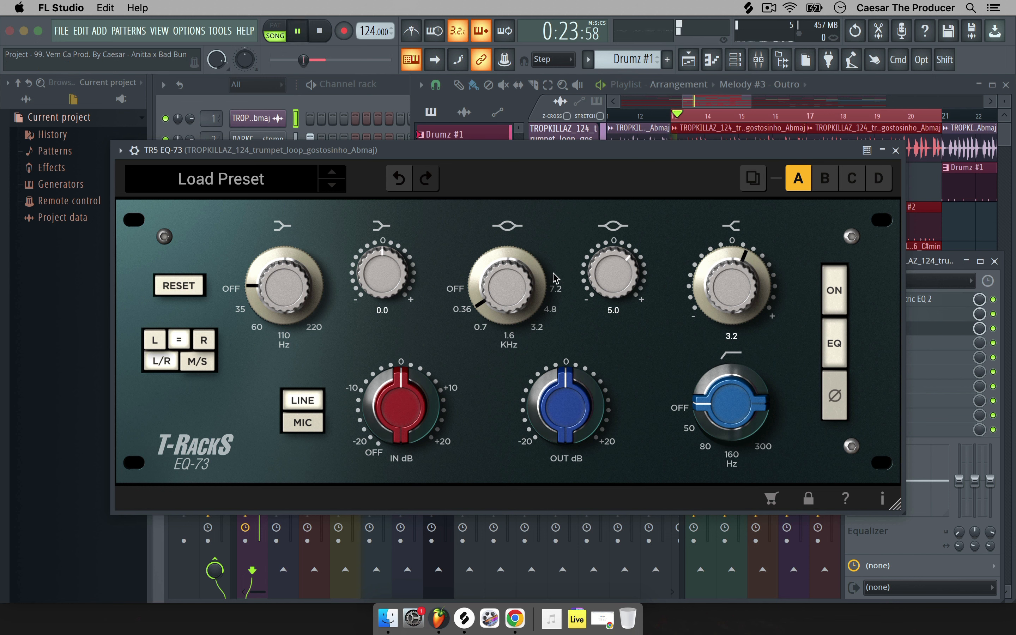
left_click_drag(492, 289, 470, 233)
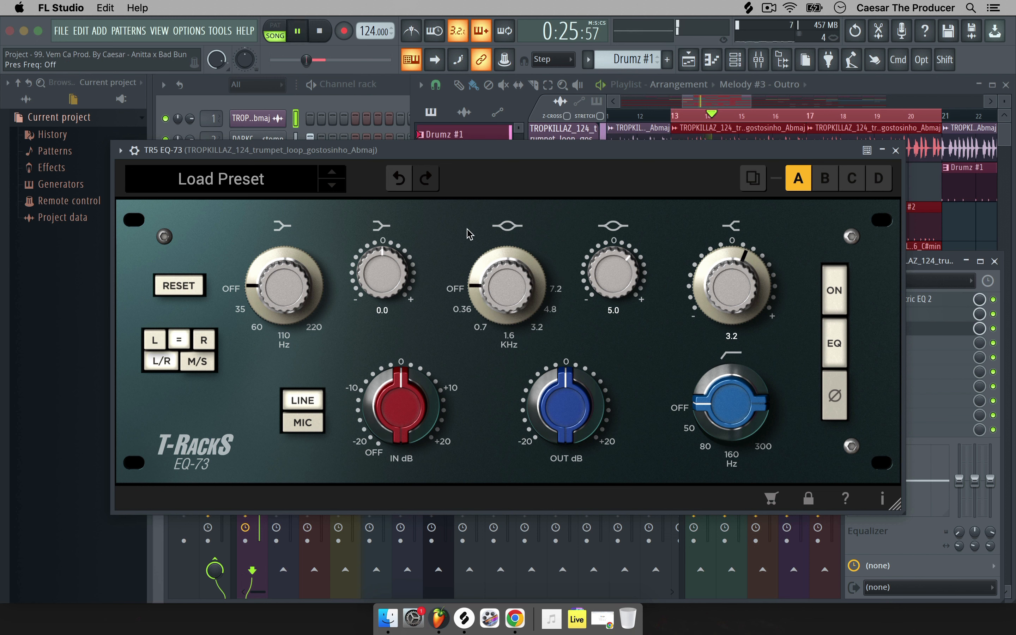
left_click_drag(467, 280, 488, 350)
left_click_drag(498, 398, 457, 330)
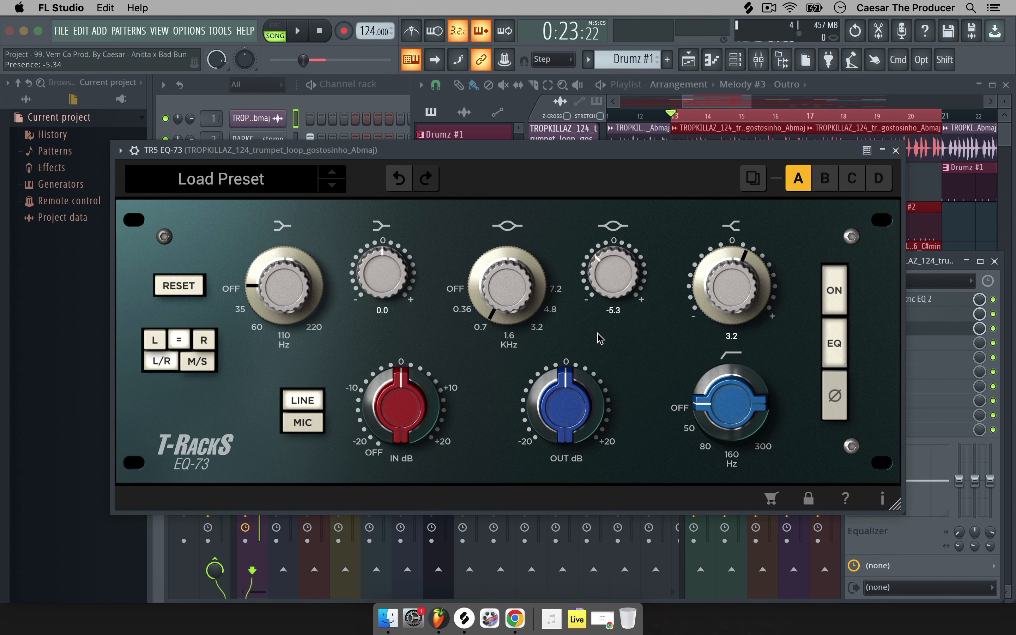
Try presence cuts of -5.3 and -1.3 while comparing the 0.35 kHz and 0.7 kHz frequencies during playback
left_click_drag(499, 310, 492, 275)
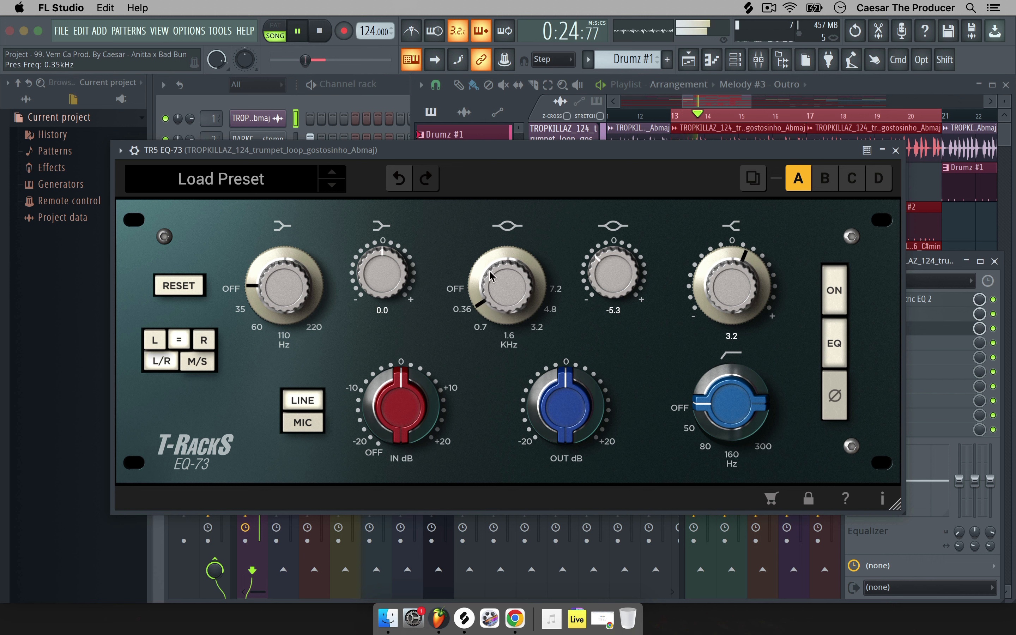
left_click_drag(517, 385, 509, 309)
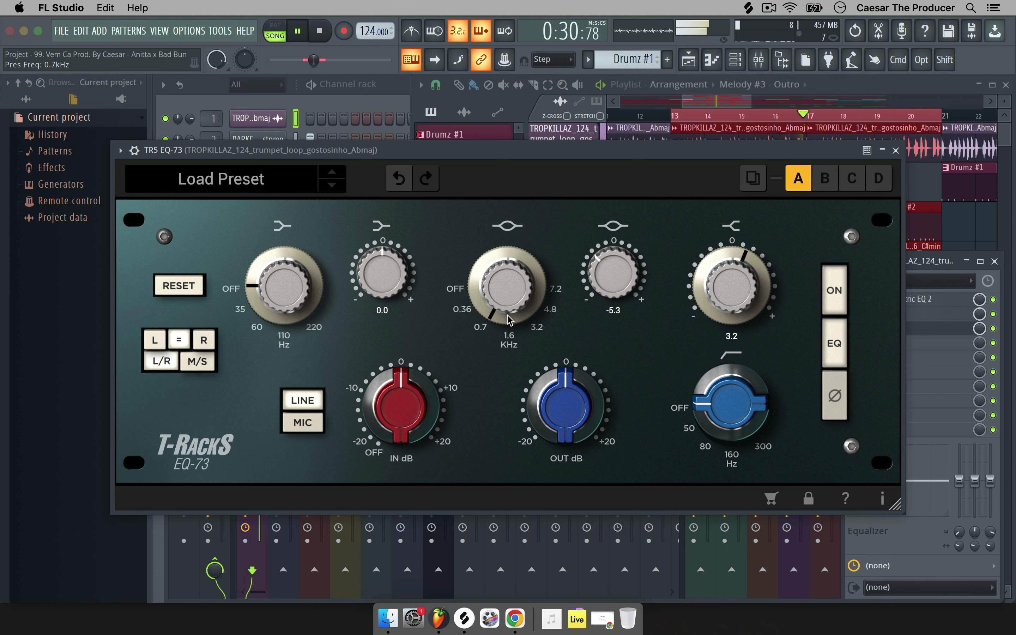
left_click_drag(602, 248, 604, 245)
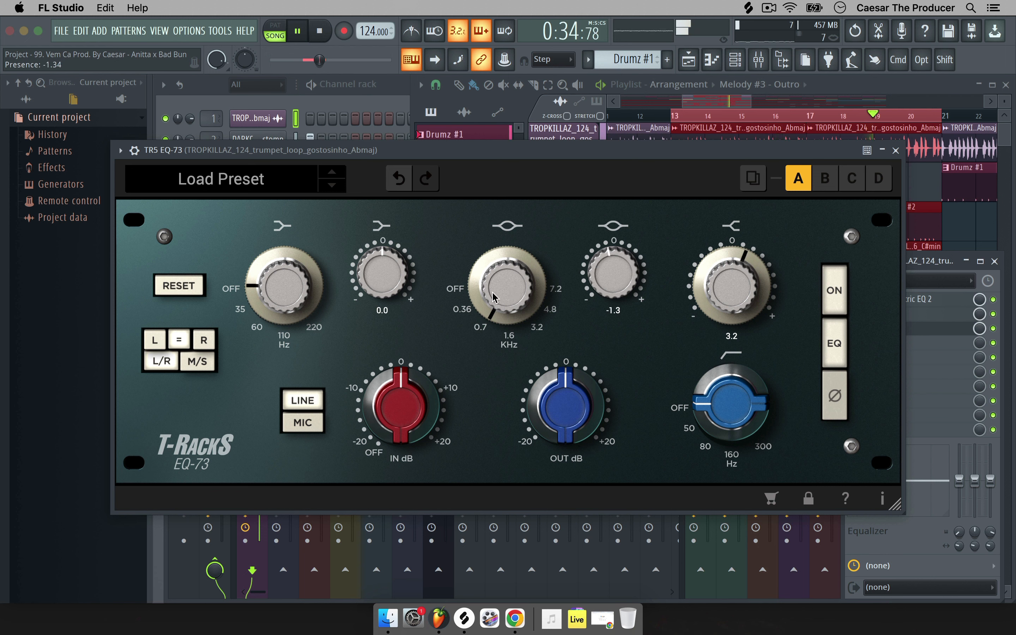
left_click_drag(494, 298, 493, 266)
left_click_drag(530, 388, 542, 268)
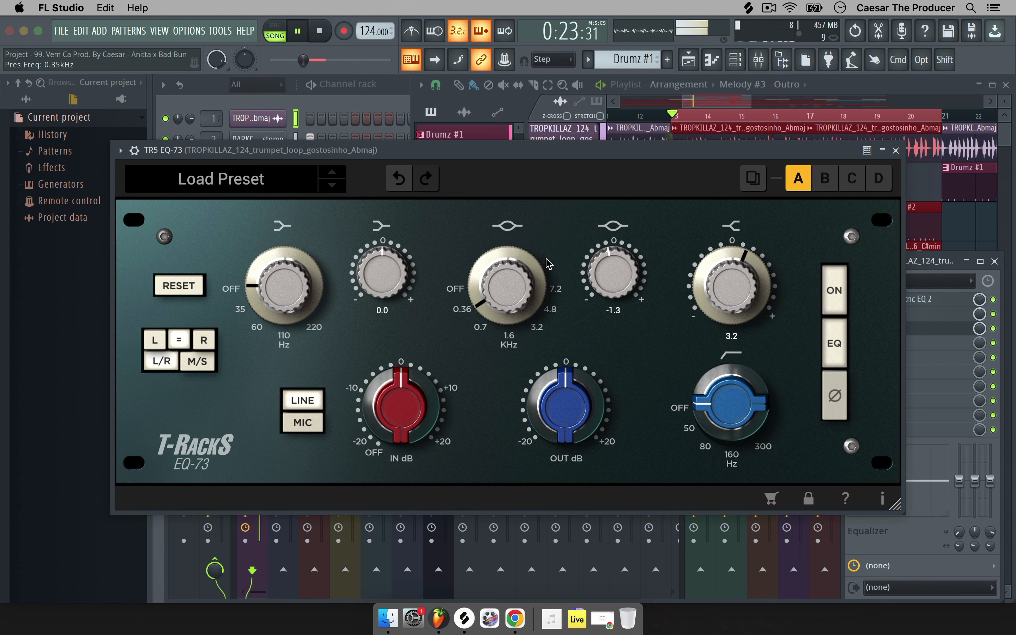
Try further presence gains and frequencies, settle on a 2.1 boost at 0.35 kHz, and close the EQ-73
left_click_drag(607, 276, 609, 243)
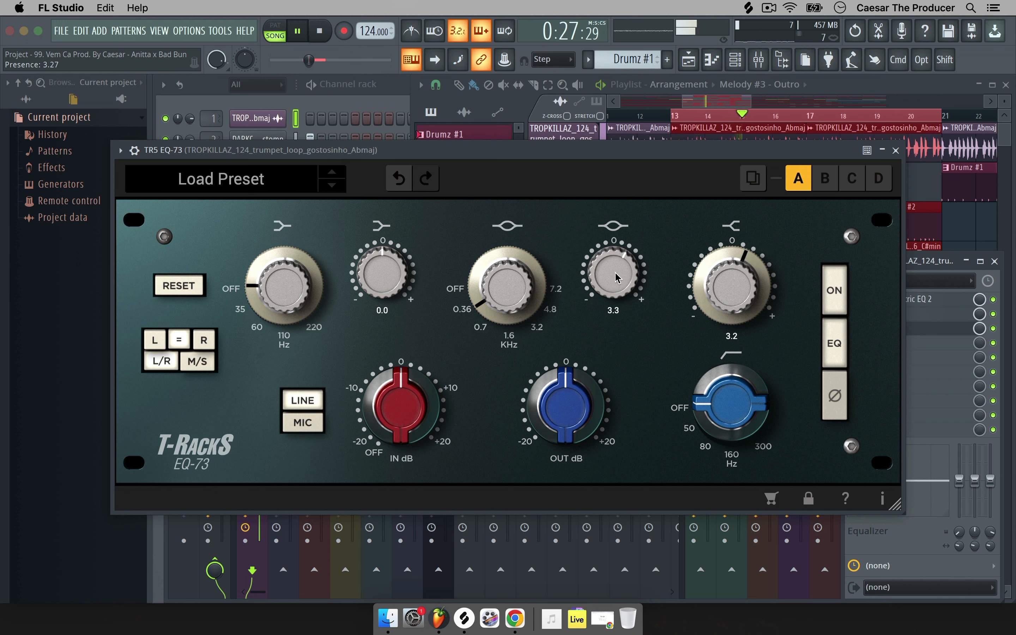
left_click_drag(616, 281, 614, 284)
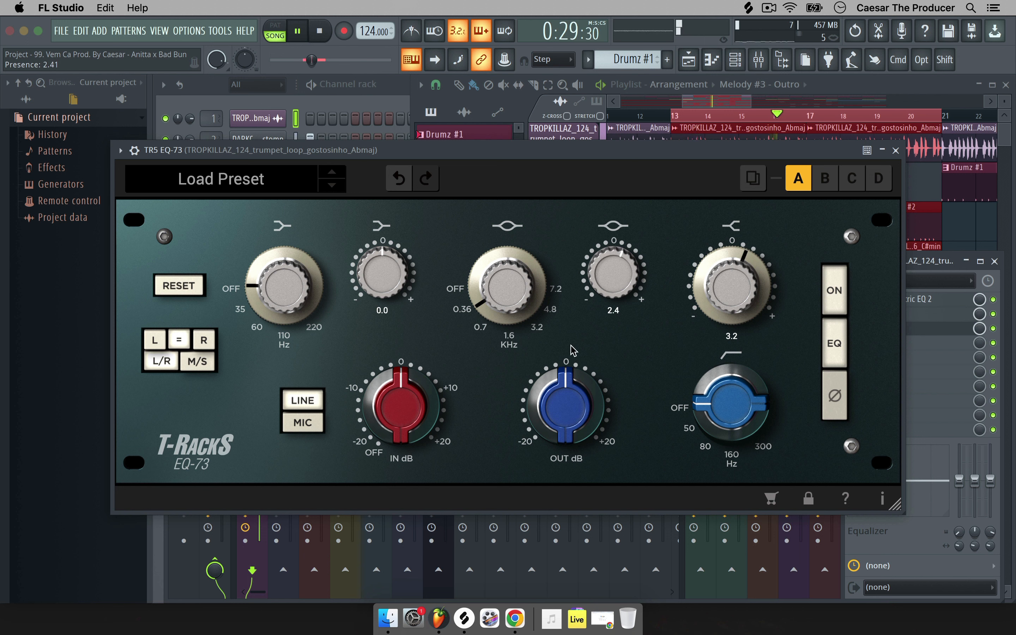
key("space")
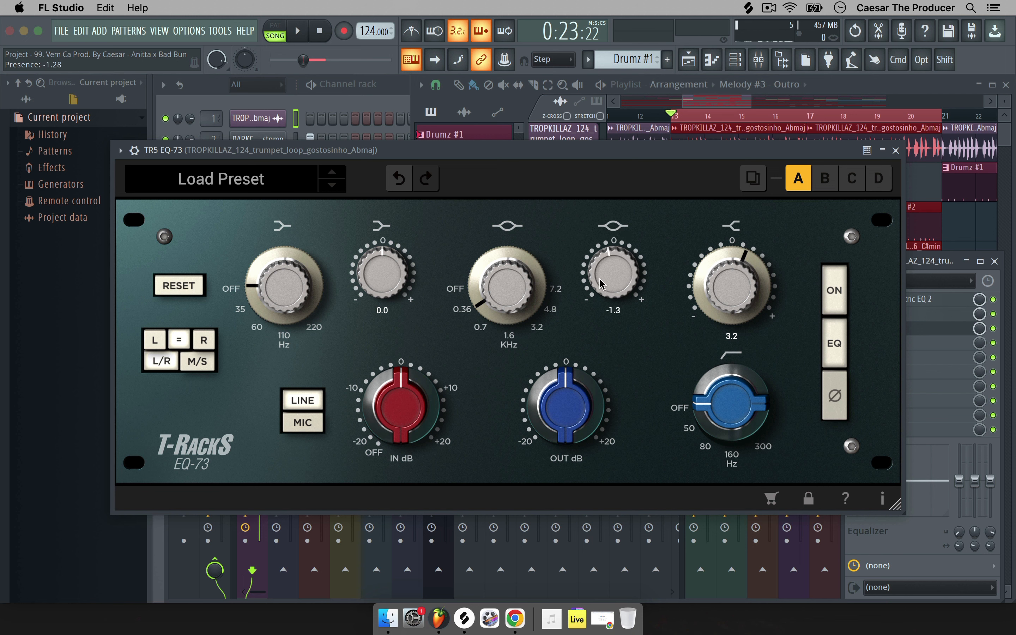
left_click_drag(506, 291, 556, 352)
left_click_drag(472, 211, 472, 152)
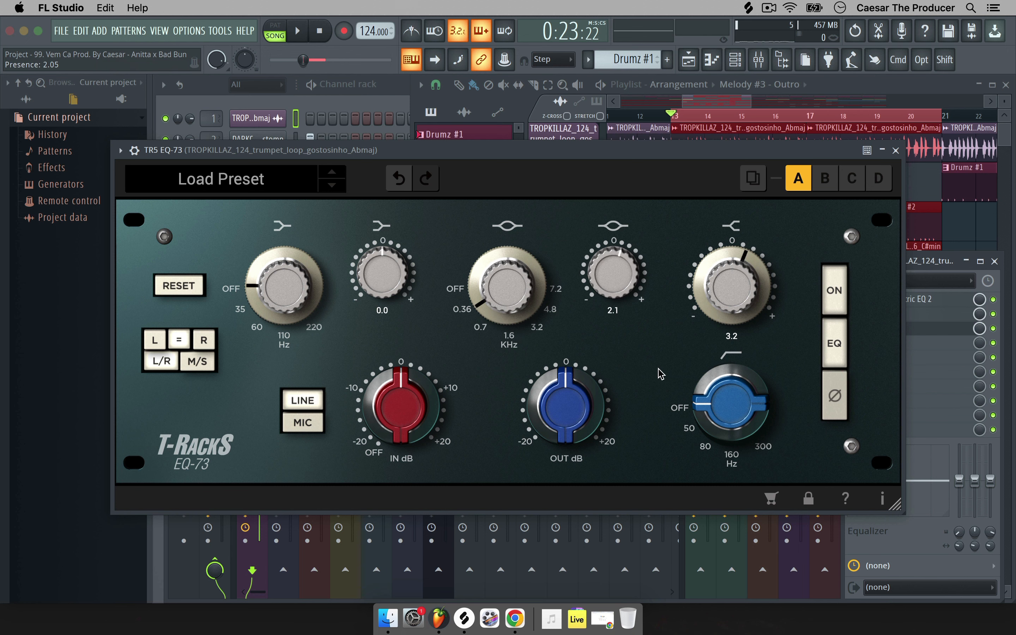
left_click(896, 150)
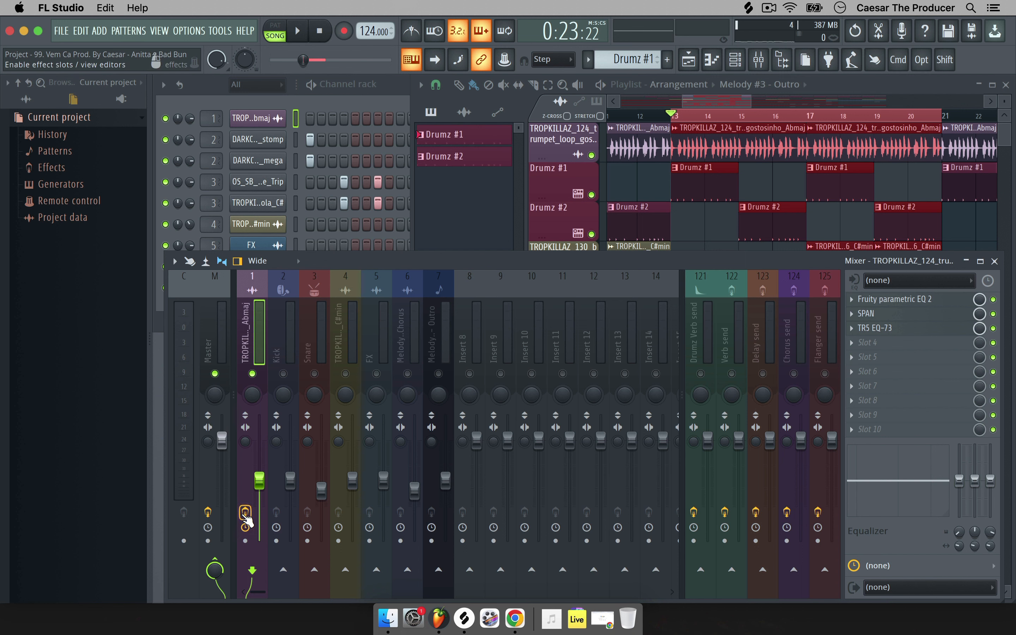
Compare the trumpet loop with its effect slots bypassed and enabled during playback, leaving the effects enabled
left_click(246, 512)
key("space")
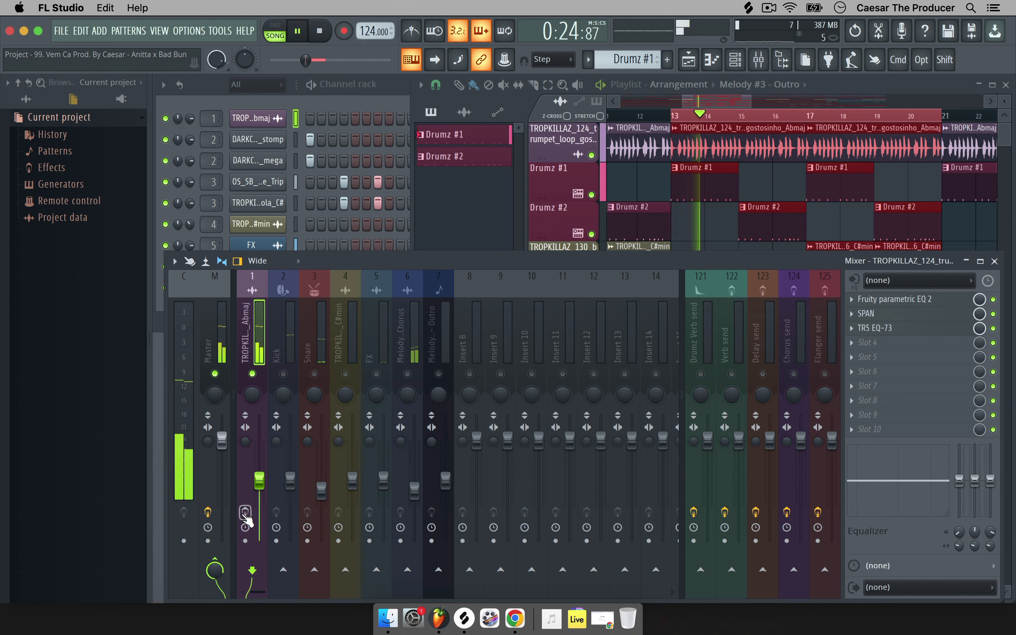
left_click(245, 512)
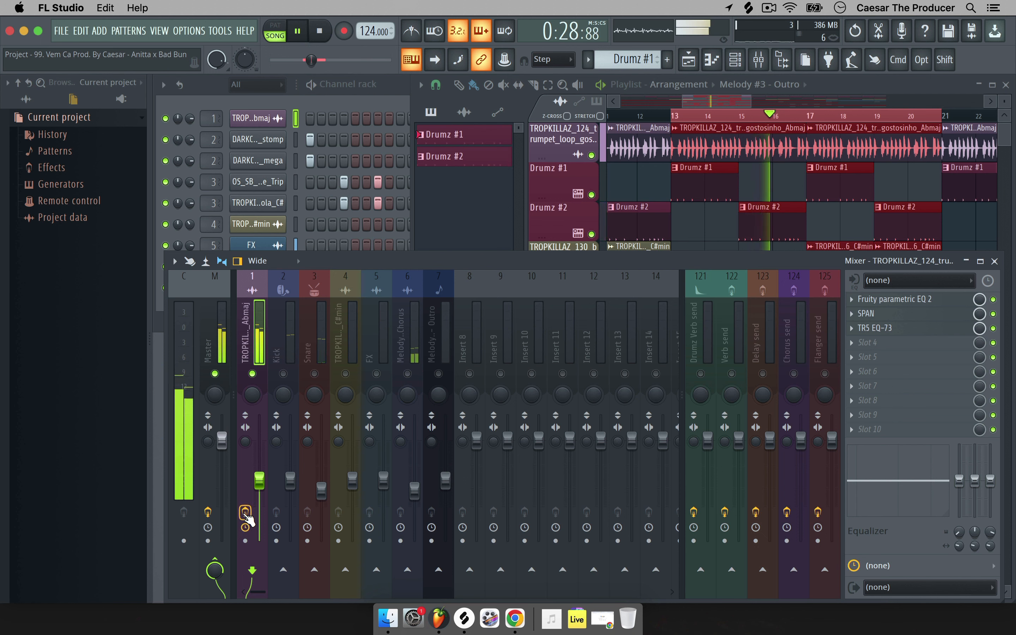
left_click(245, 512)
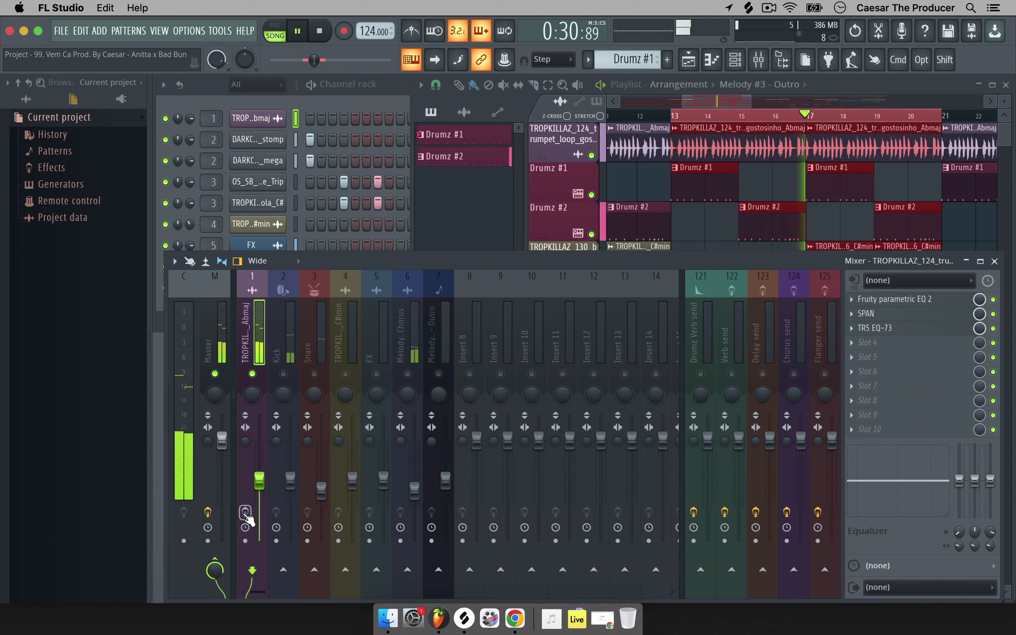
left_click(245, 512)
key("space")
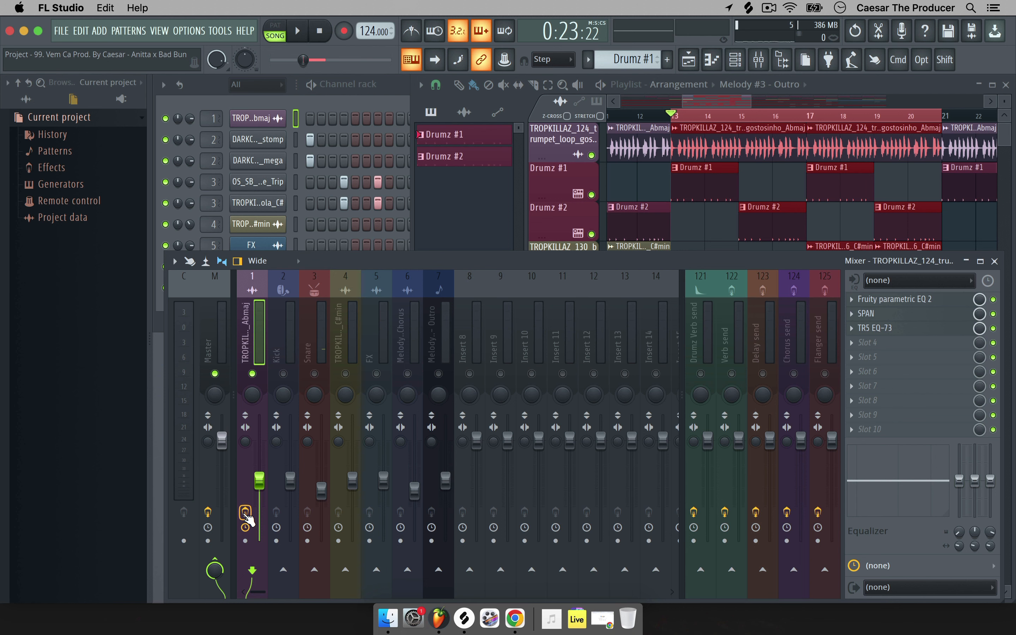
Solo and select the Kick mixer track, and start playback
left_click(308, 346)
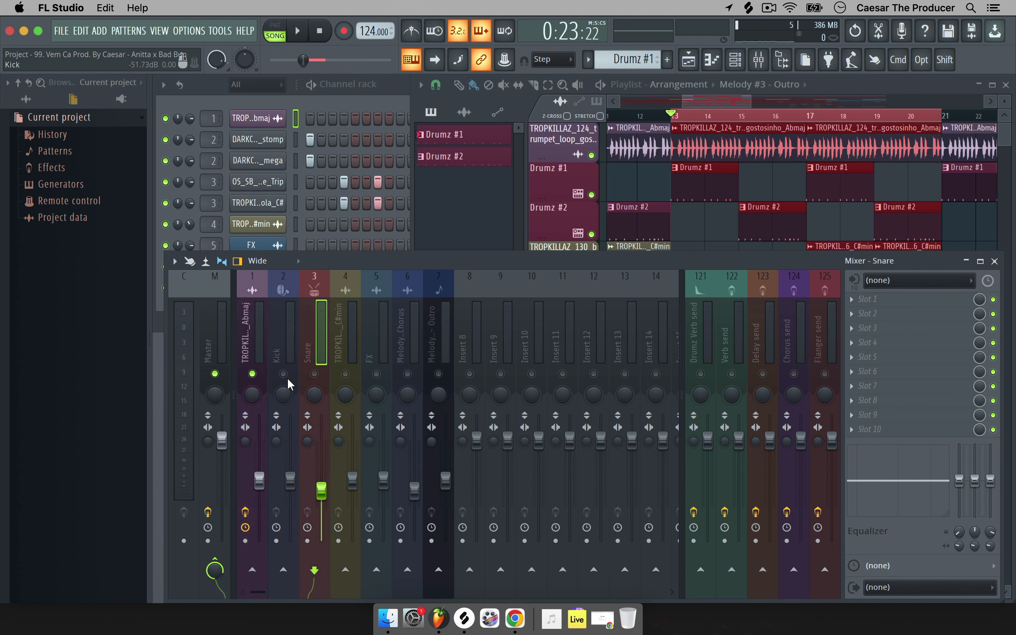
right_click(283, 374)
left_click(292, 332)
key("space")
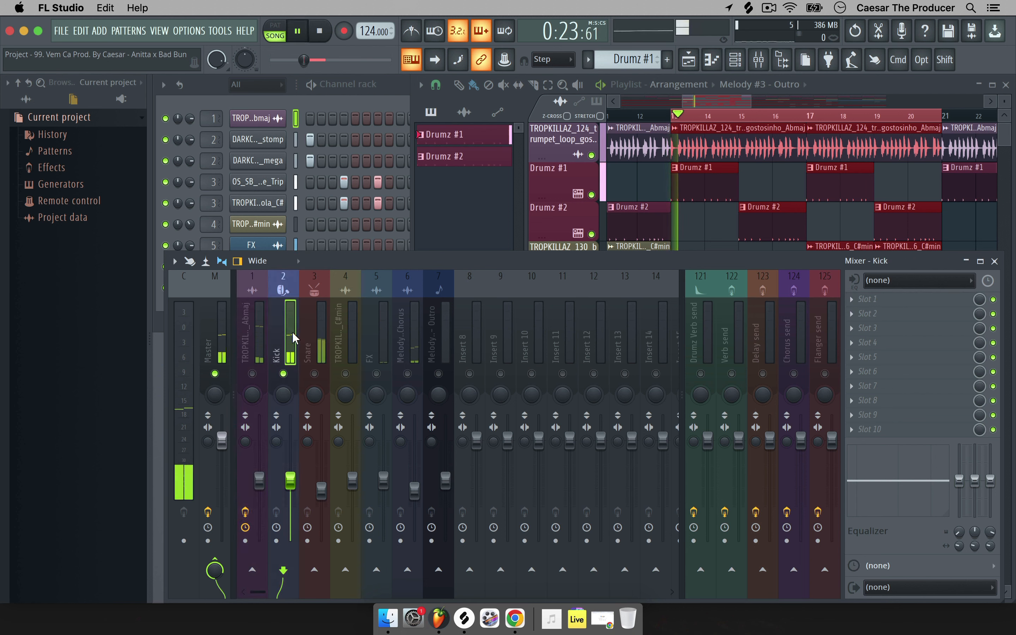
Load Fruity parametric EQ 2 into slot 1 of the Kick track and apply its 3 bands preset
left_click(884, 299)
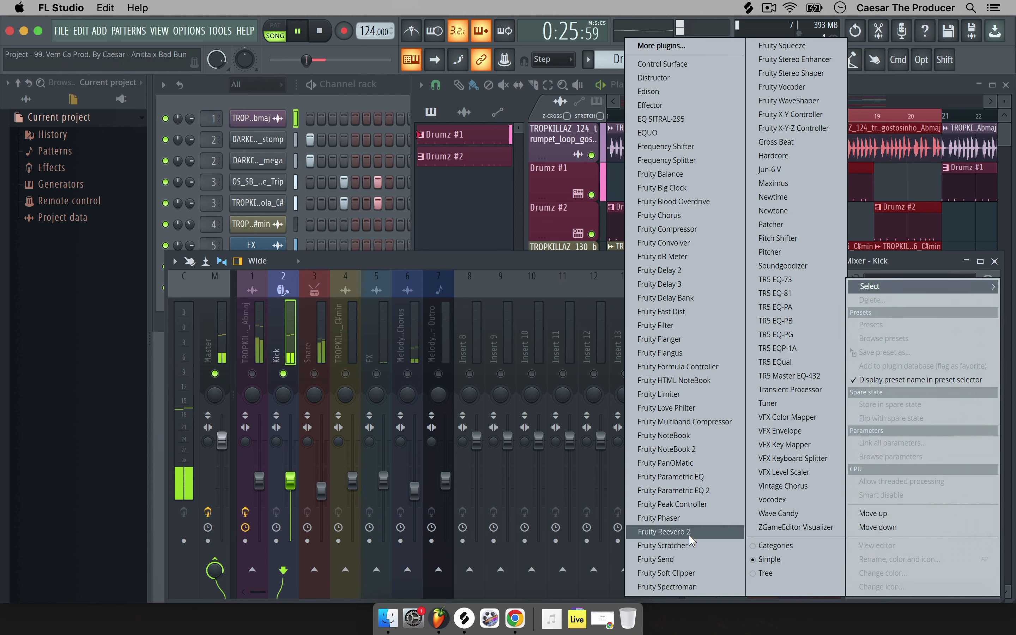
left_click(703, 489)
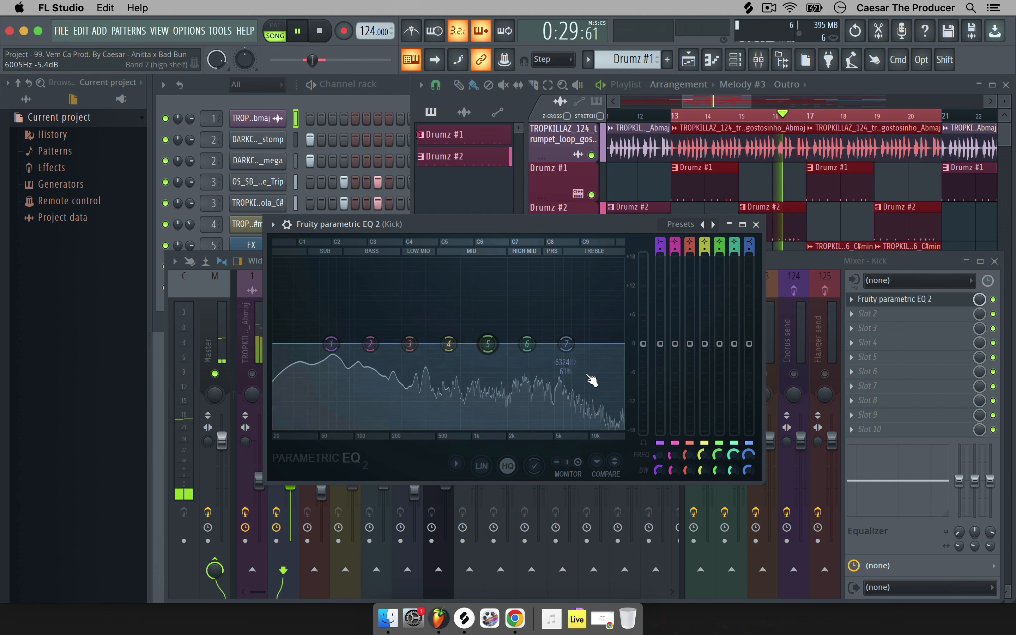
left_click(273, 225)
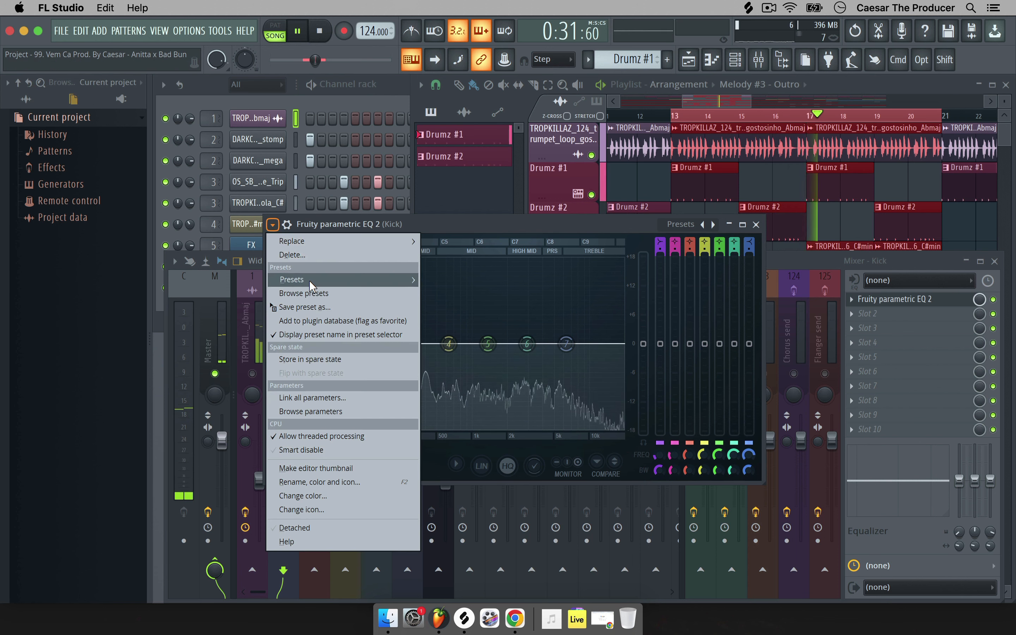
mouse_move(311, 280)
left_click(476, 309)
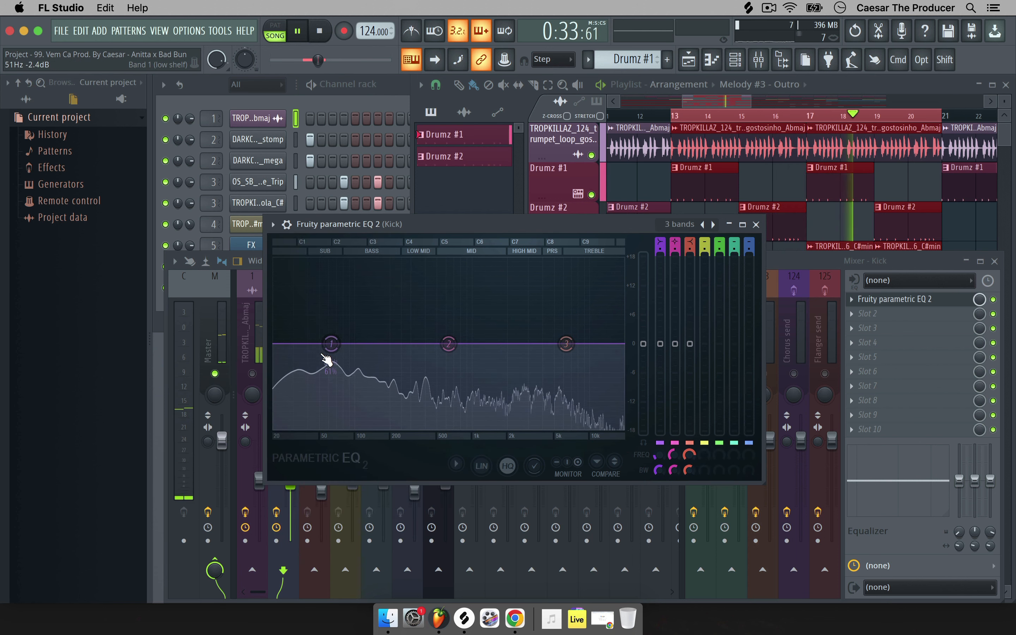
Change band 1 of the kick's EQ to a high-pass filter with the Steep 8 order
right_click(333, 344)
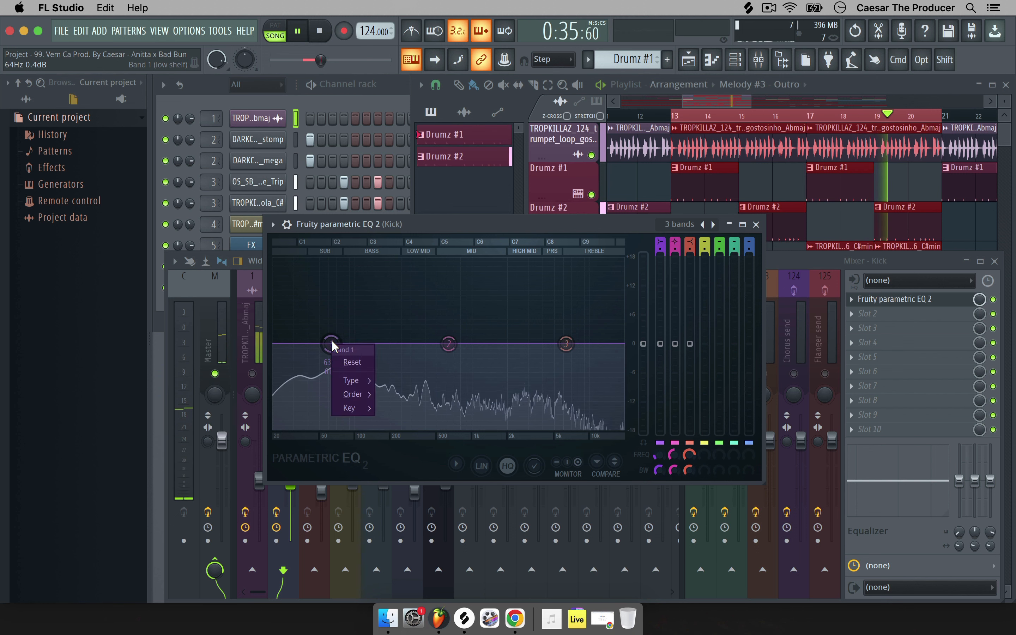
mouse_move(355, 378)
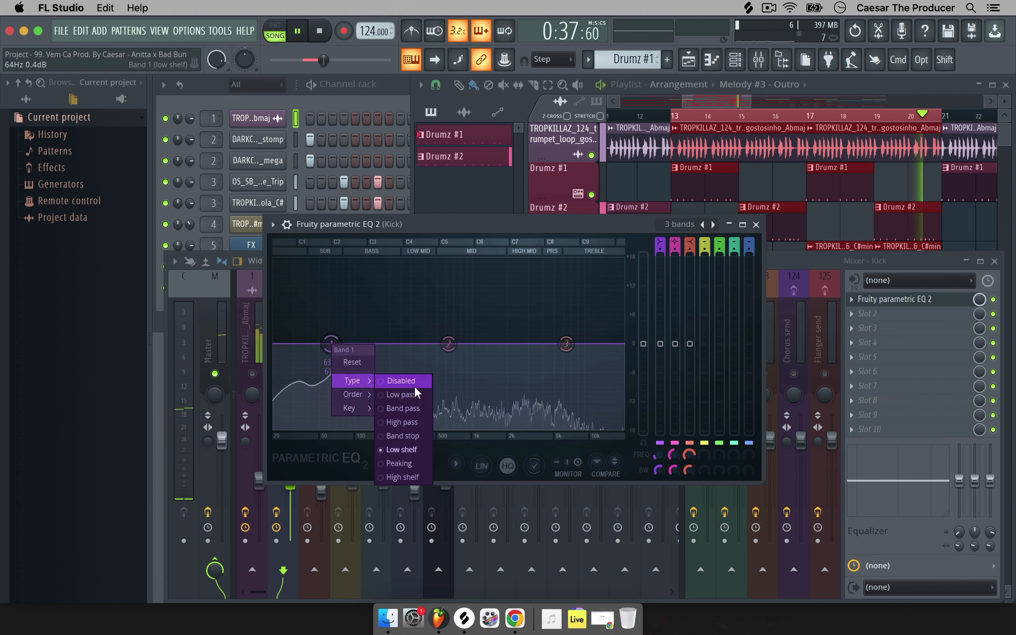
left_click(413, 421)
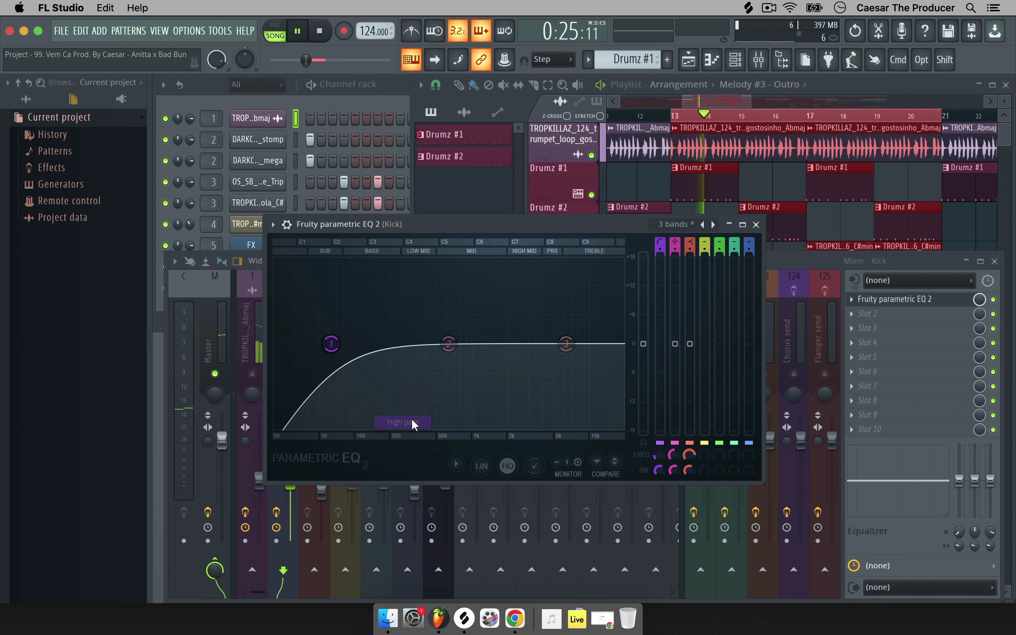
right_click(331, 345)
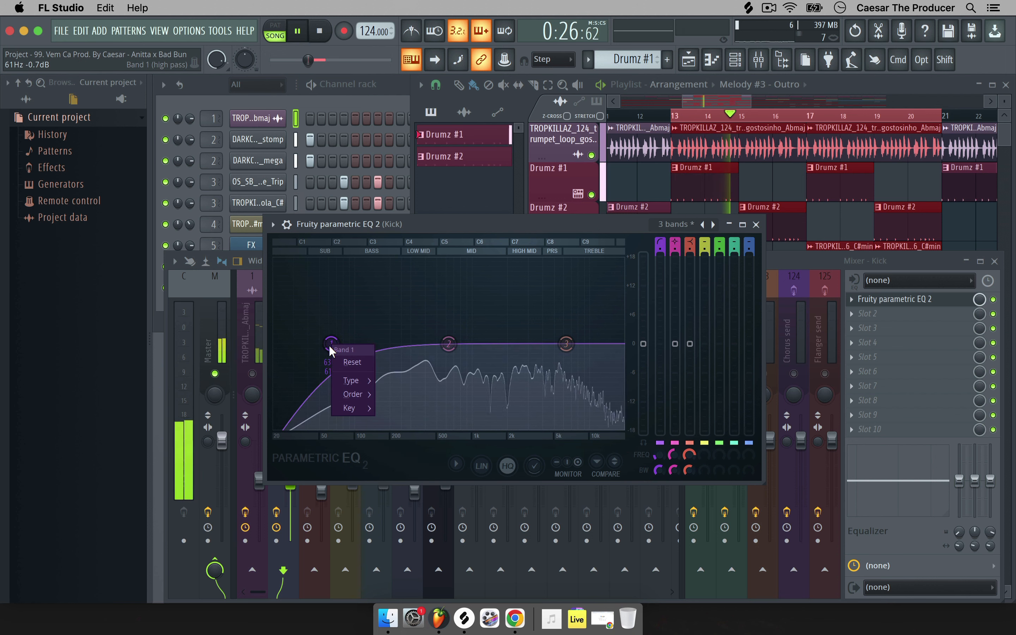
left_click(659, 254)
left_click_drag(663, 254, 663, 222)
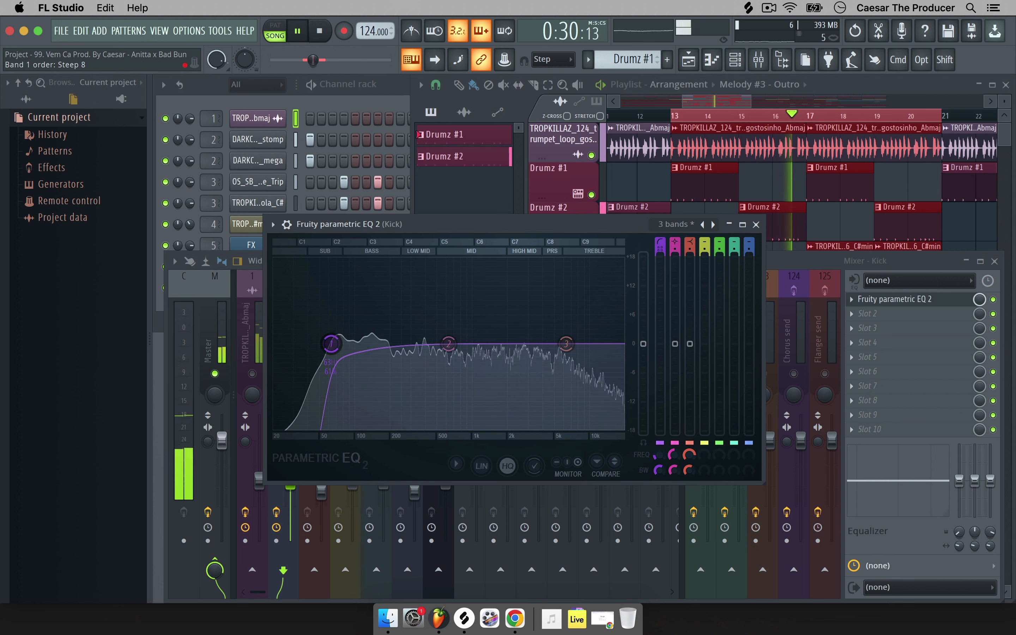
Lower the kick's high-pass cutoff, compare nearby positions while it plays, and settle it at 20 Hz
left_click_drag(331, 345, 284, 344)
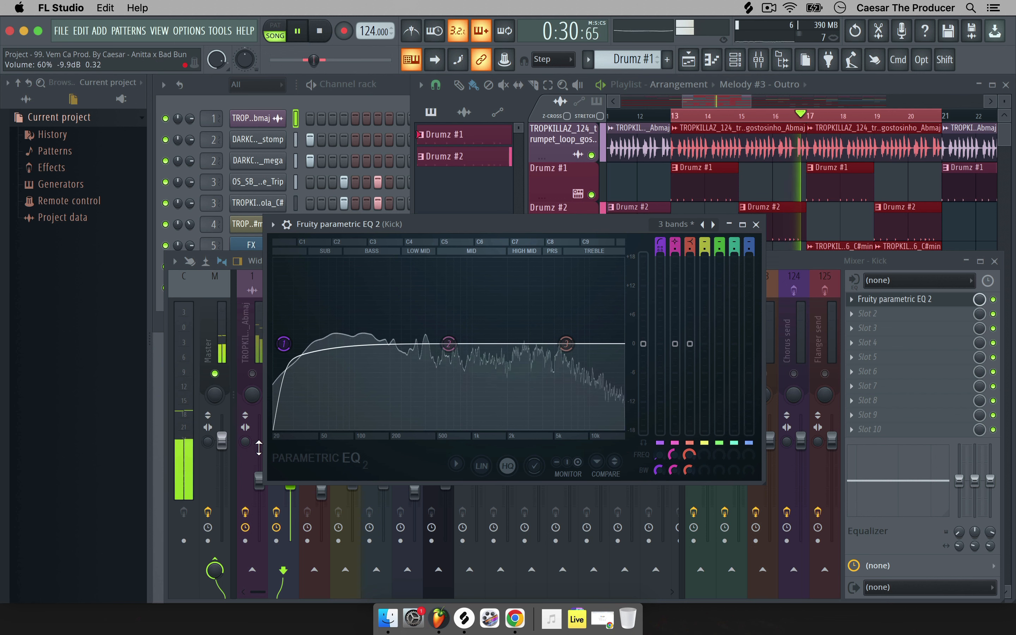
left_click_drag(284, 344, 274, 344)
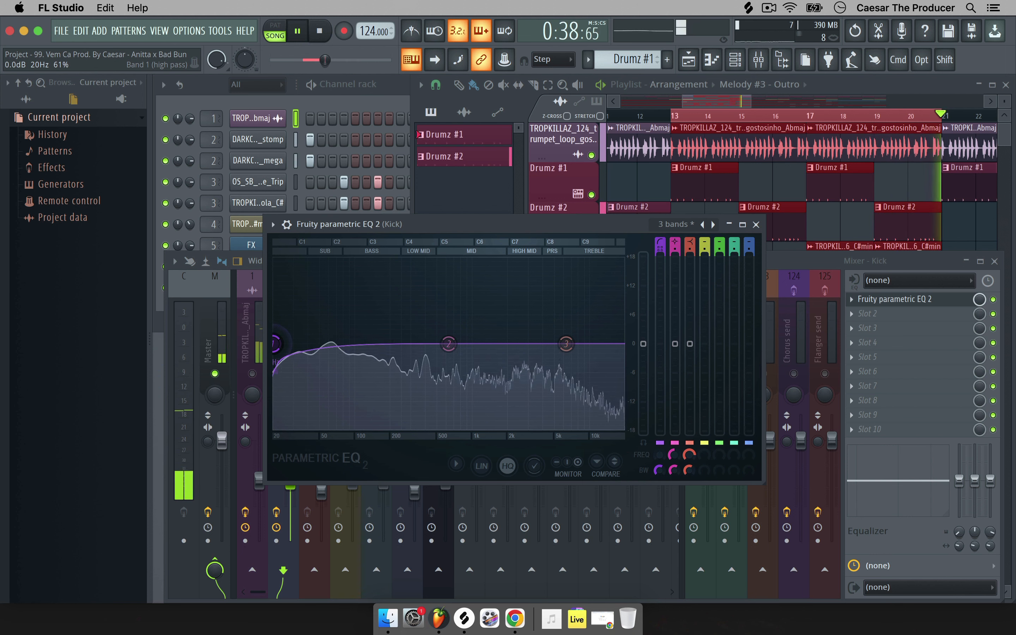
left_click_drag(275, 344, 284, 344)
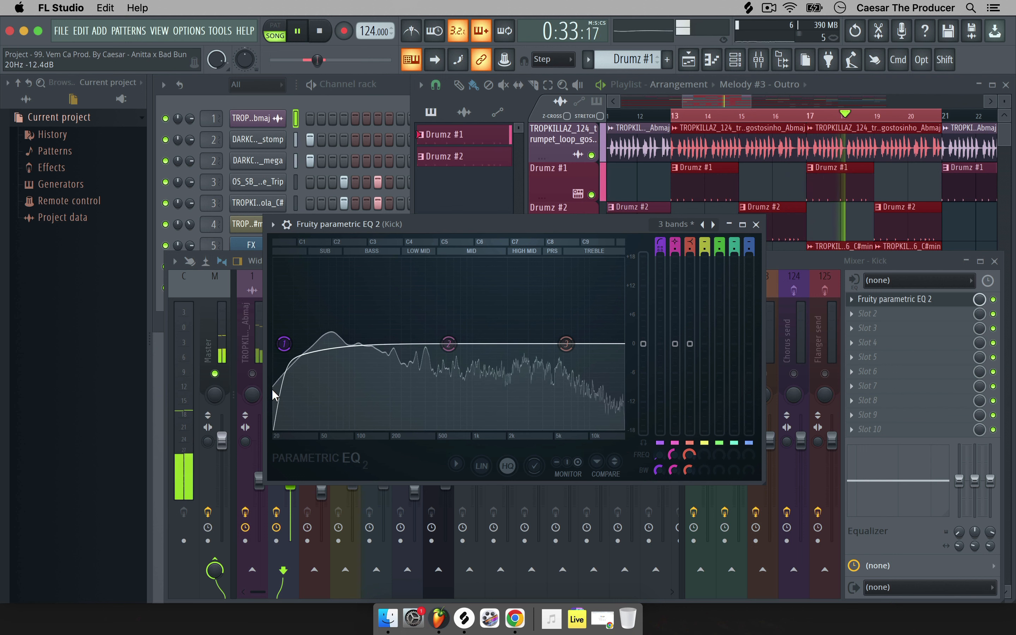
left_click_drag(291, 351, 276, 347)
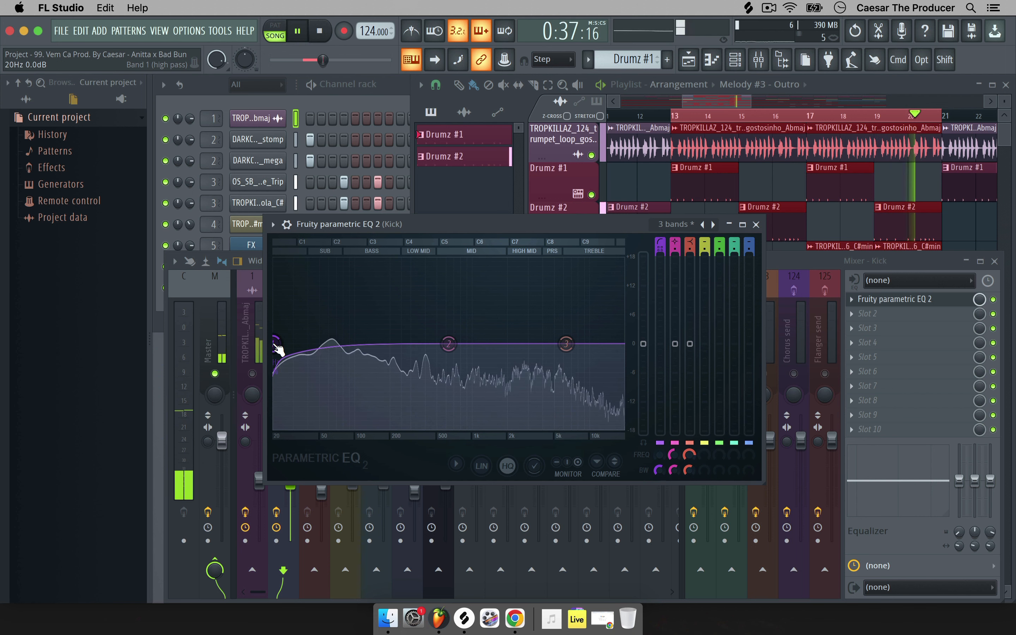
Compare the kick's high-pass cutoff at slightly different positions while it plays, and settle it at 25 Hz
key("XF86AudioRaiseVolume")
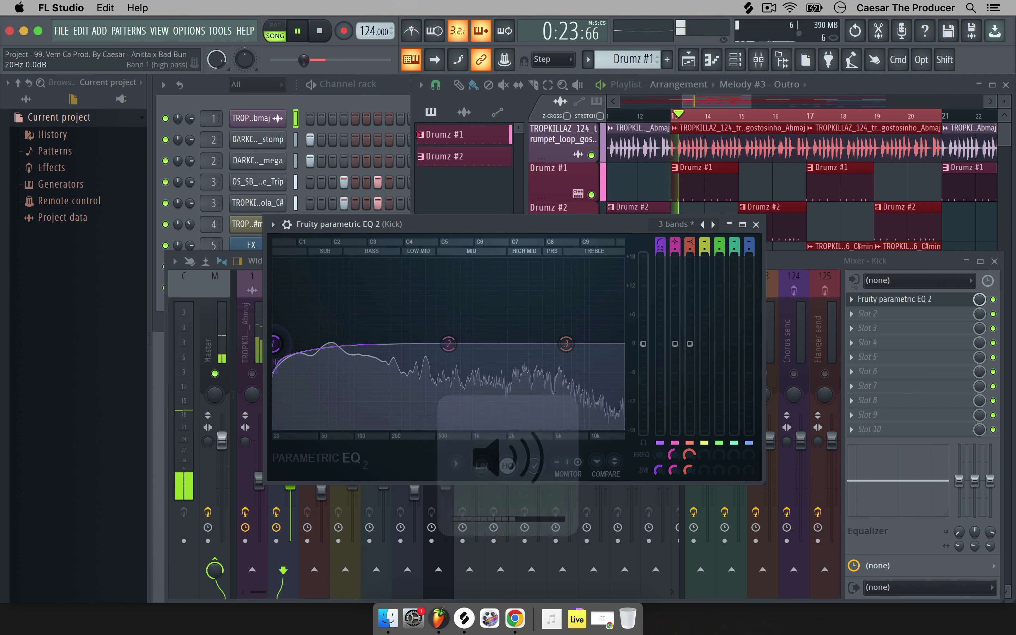
left_click_drag(276, 346, 286, 346)
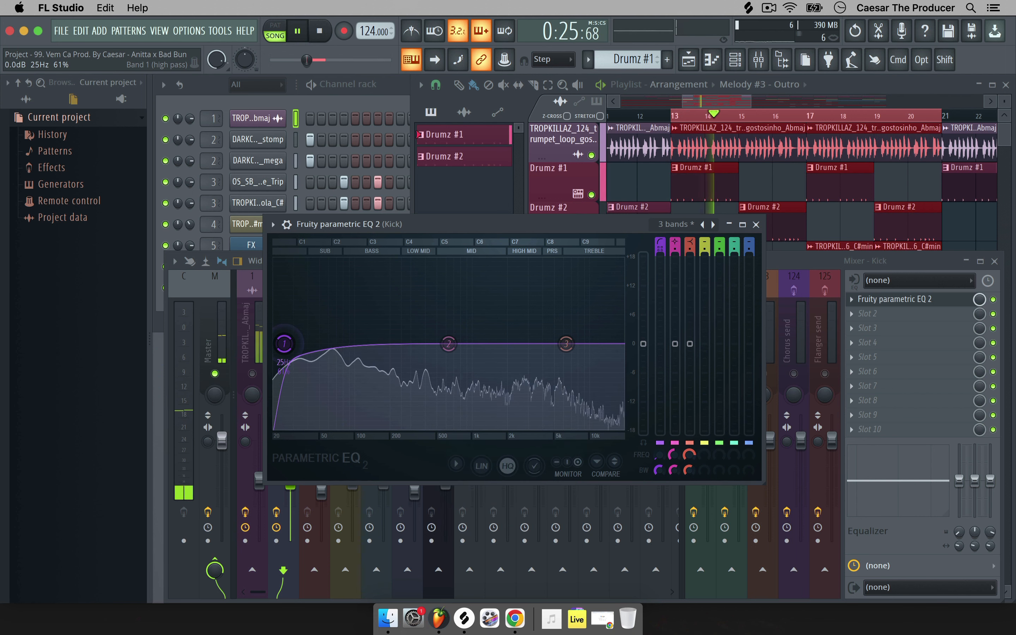
left_click_drag(284, 343, 275, 344)
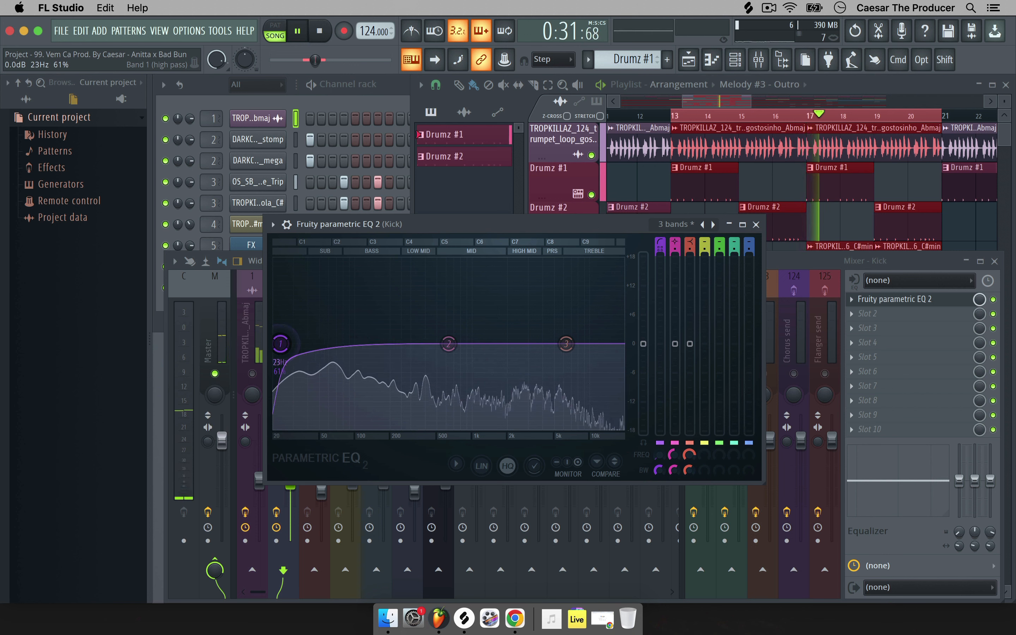
left_click_drag(275, 344, 285, 344)
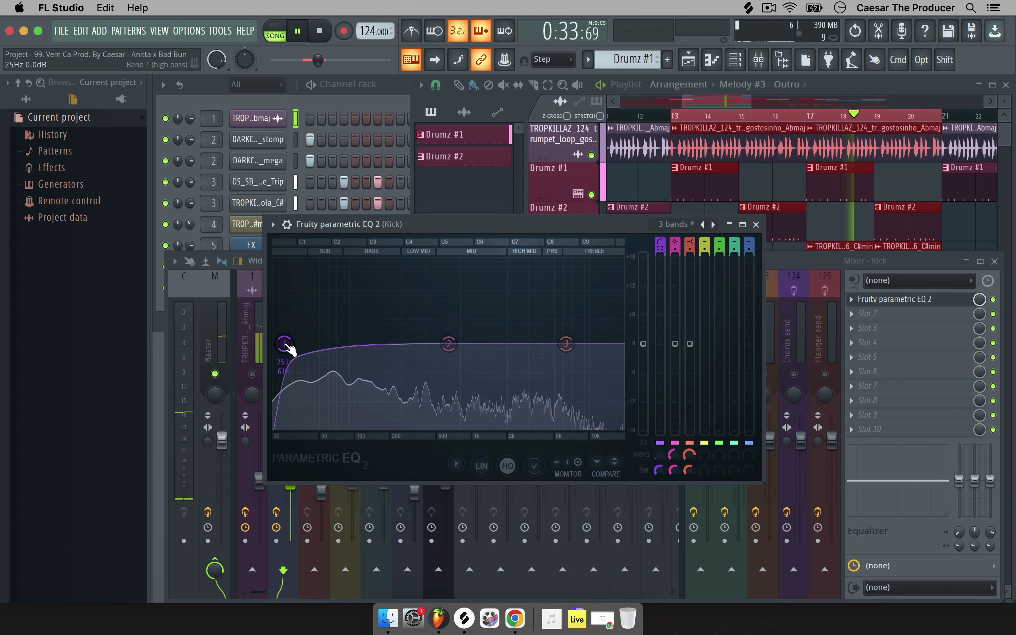
Change band 3 of the kick's EQ to a low-pass filter with the Steep 8 order
right_click(566, 344)
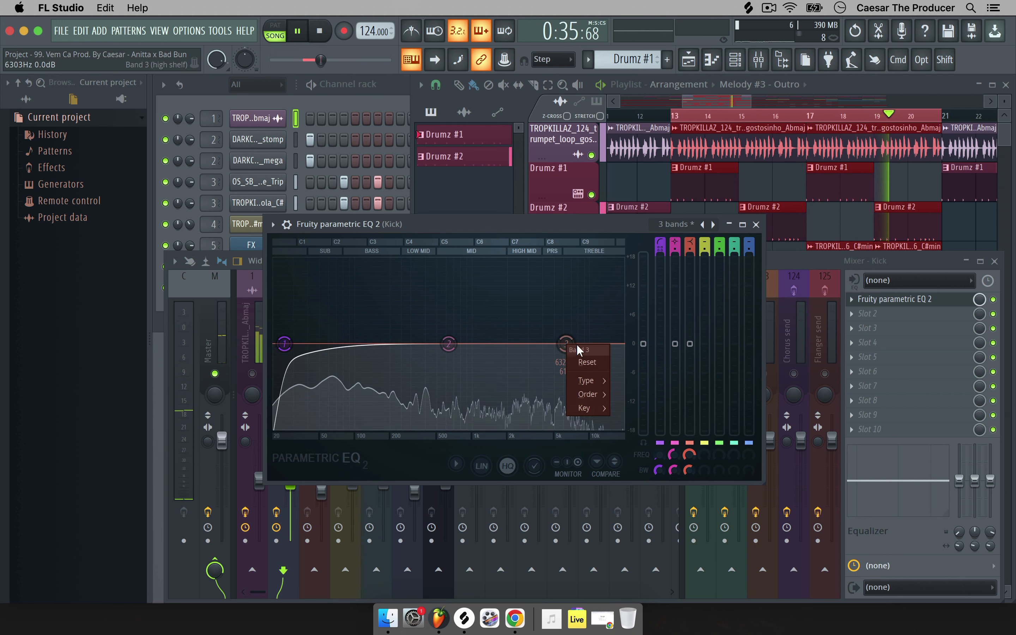
mouse_move(607, 379)
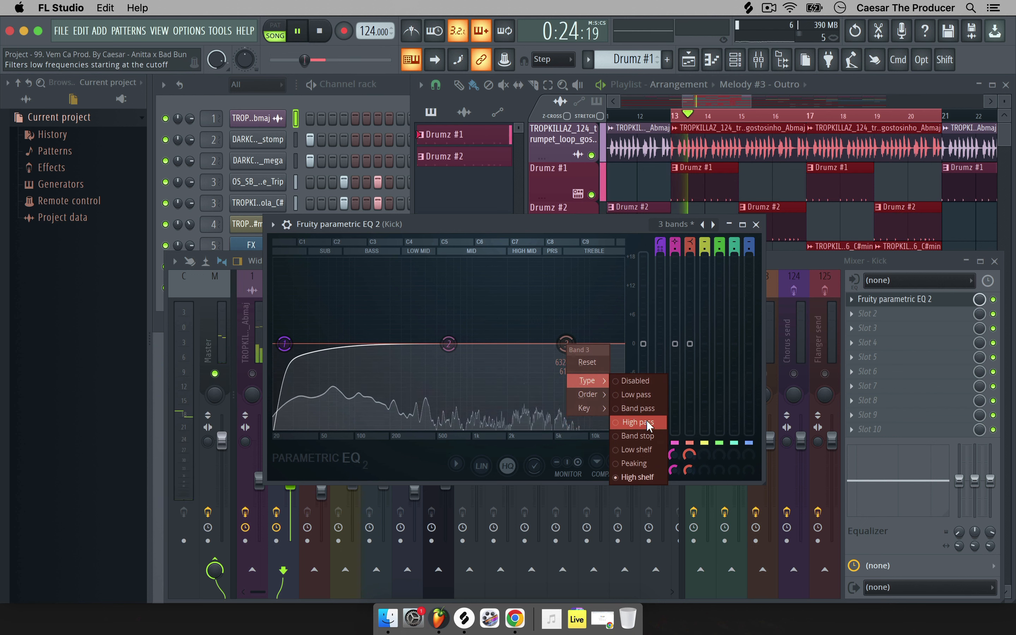
left_click(651, 397)
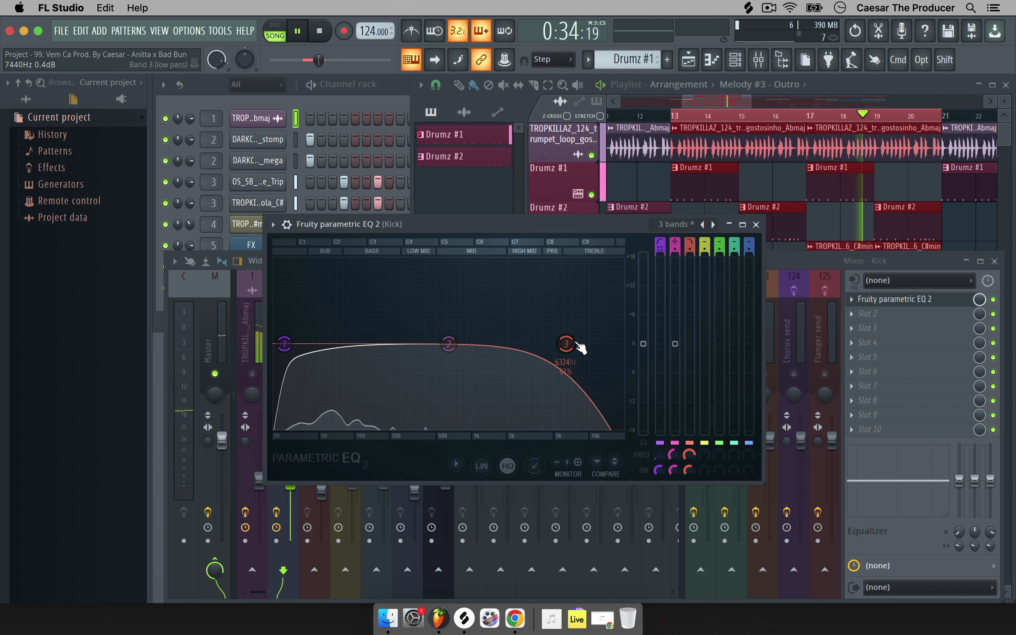
left_click_drag(689, 249, 690, 231)
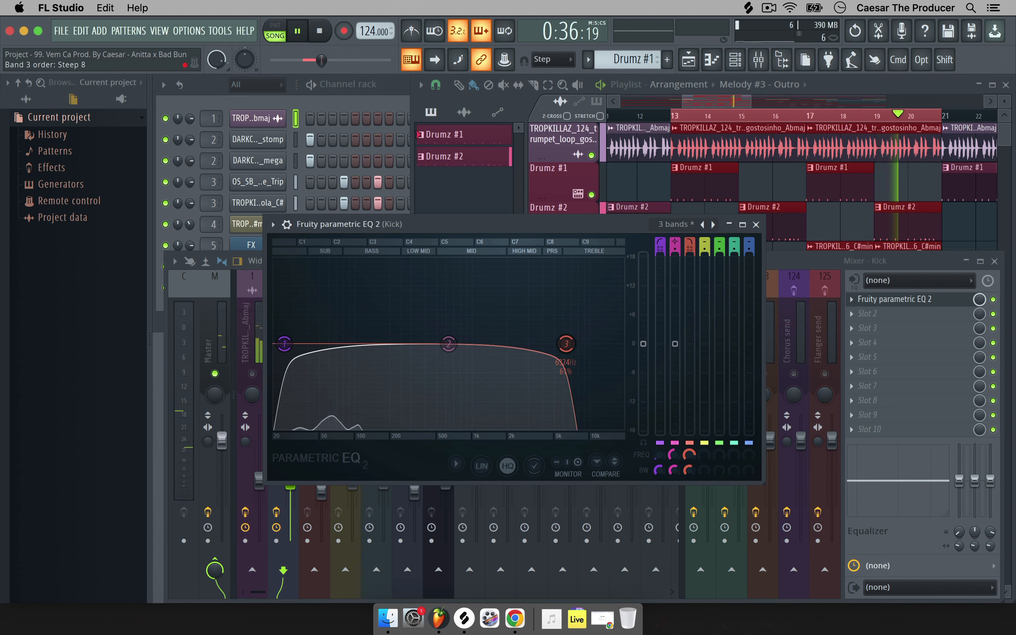
Raise the kick's low-pass cutoff to about 16044 Hz, fine-tune its bandwidth, and close the EQ
left_click_drag(566, 343, 614, 343)
scroll(616, 344, "down", 3)
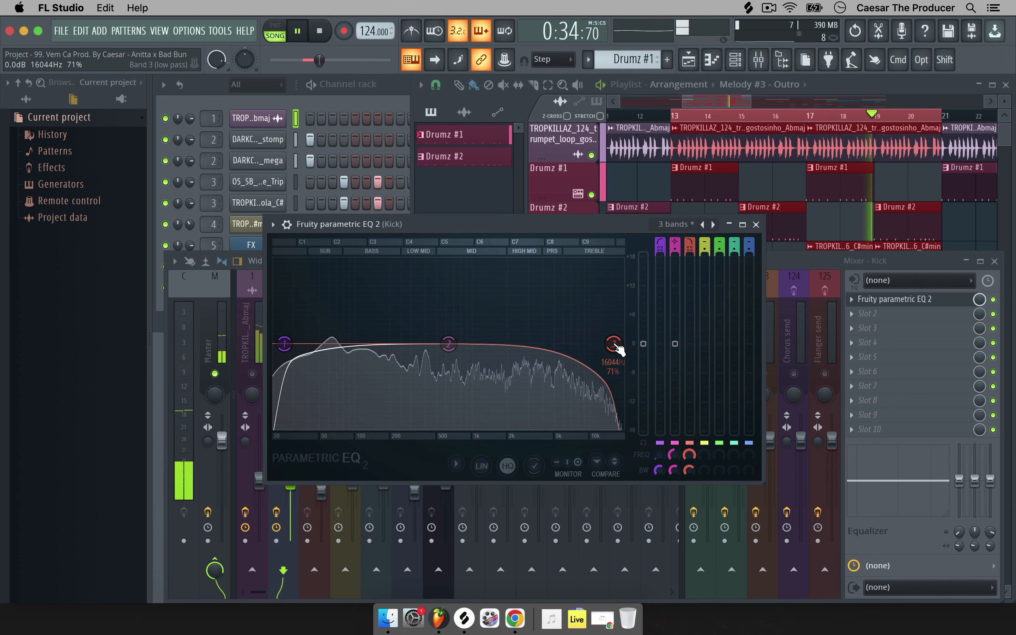
scroll(616, 345, "up", 4)
scroll(615, 345, "down", 3)
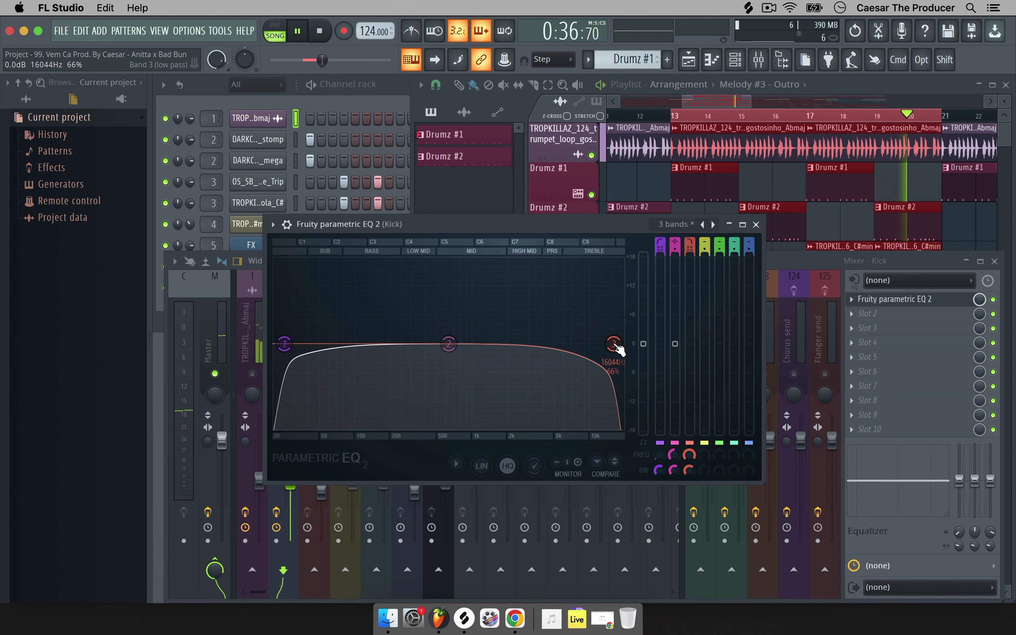
scroll(615, 345, "up", 3)
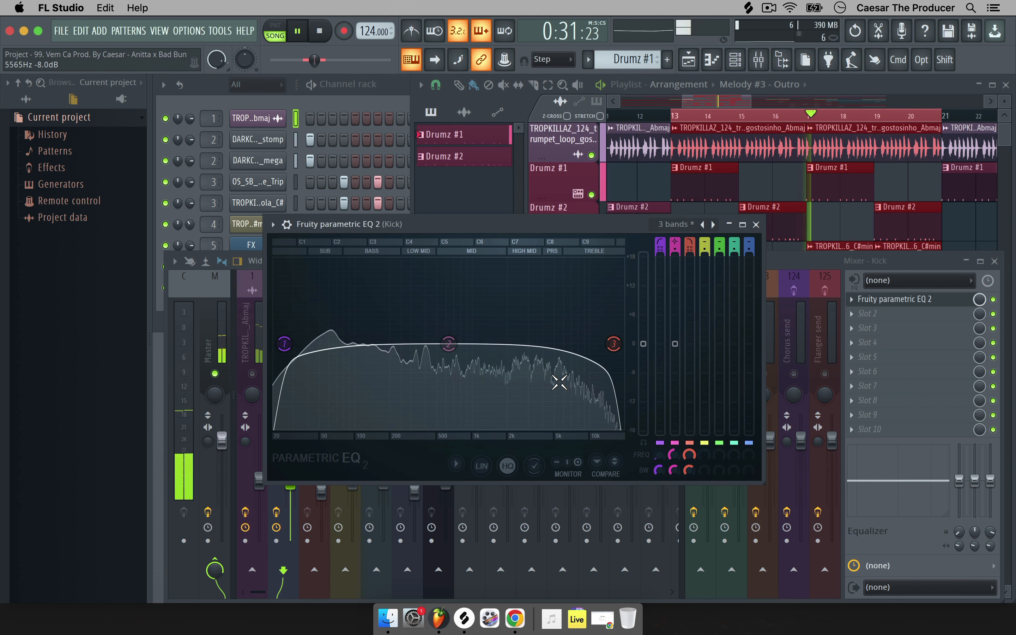
left_click(755, 225)
Load the TR5 EQP-1A into slot 2 of the Kick track
left_click(912, 302)
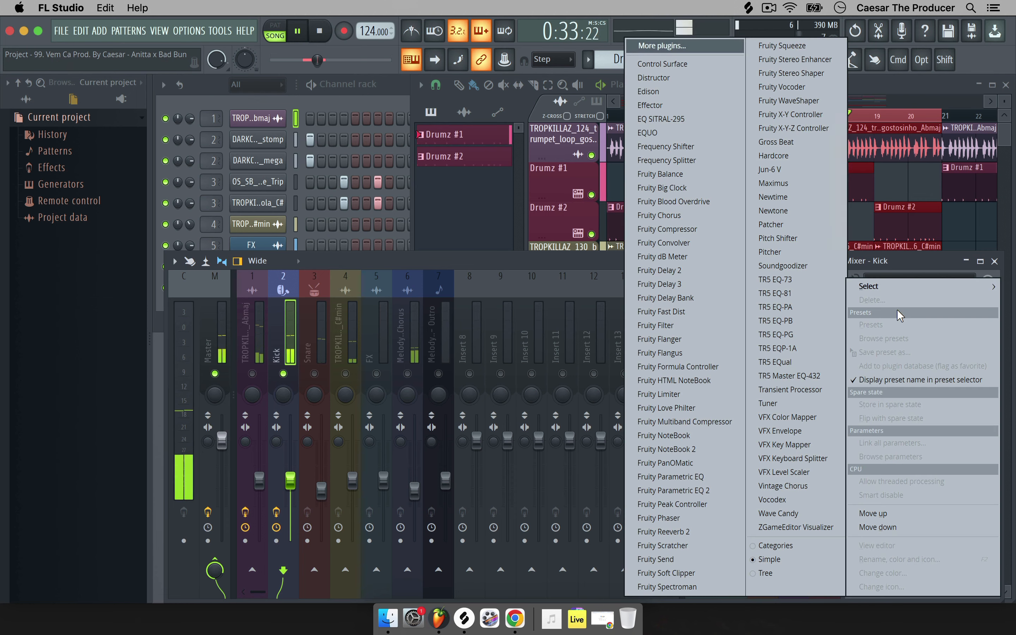
mouse_move(893, 287)
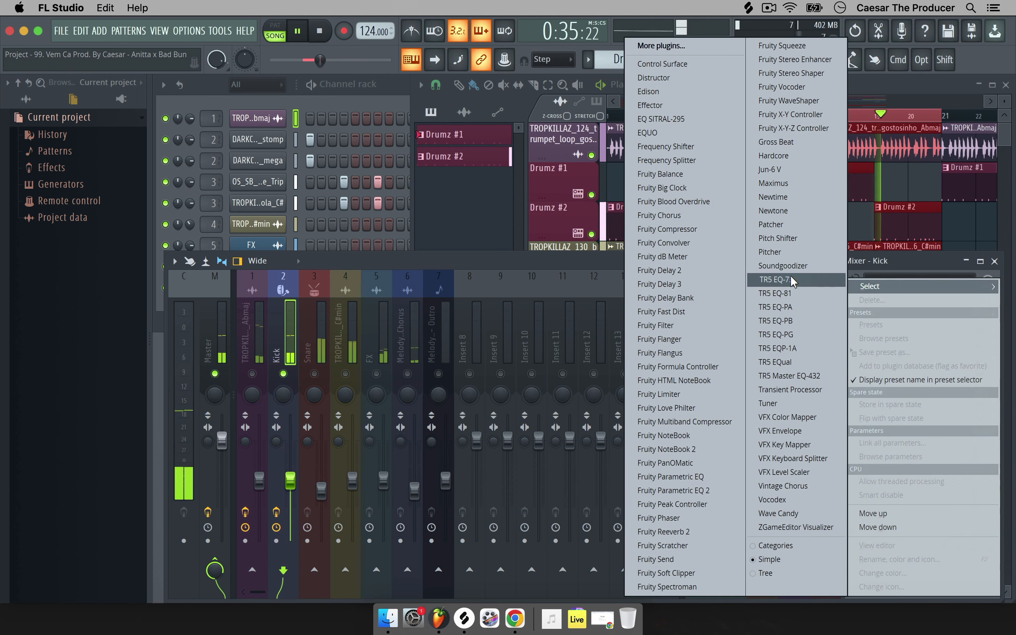
left_click(790, 348)
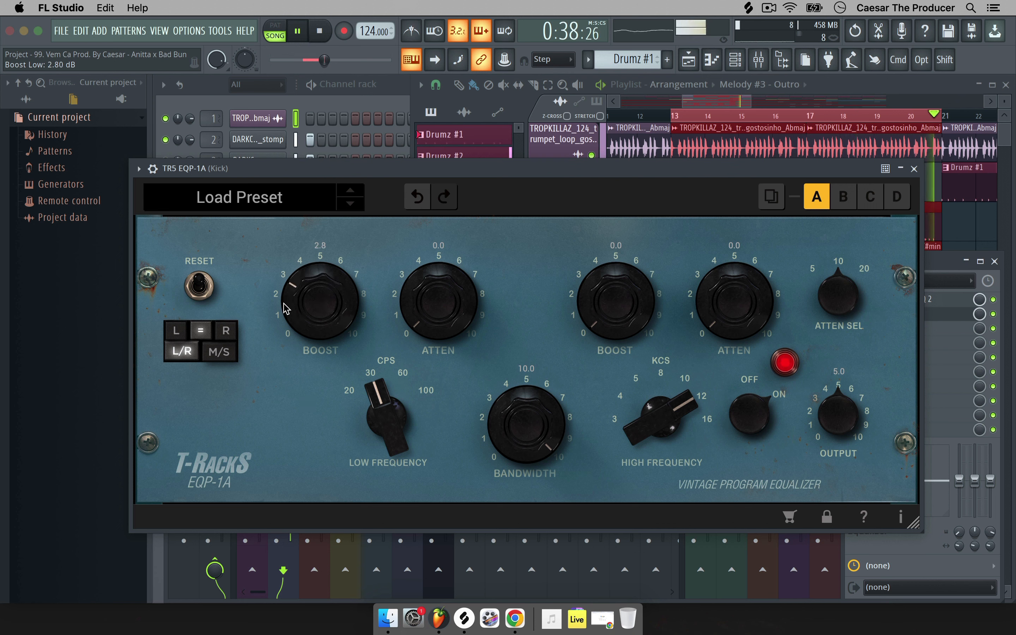
Raise the EQP-1A's low boost to about 3.5 dB, compare other low-frequency positions, and leave the selector at 30 CPS
left_click_drag(285, 308, 286, 303)
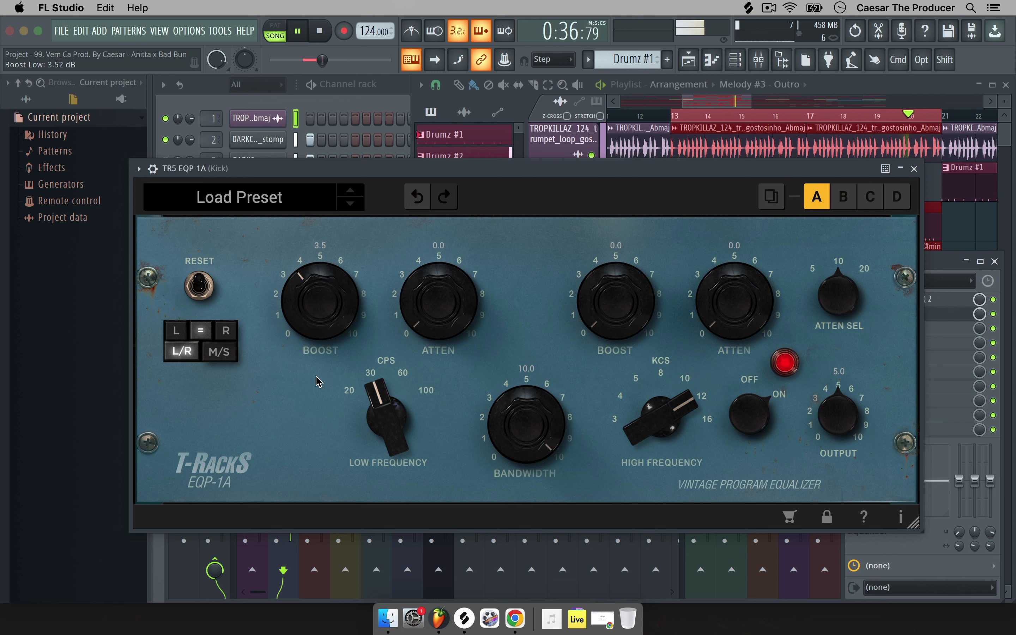
left_click_drag(390, 426, 372, 375)
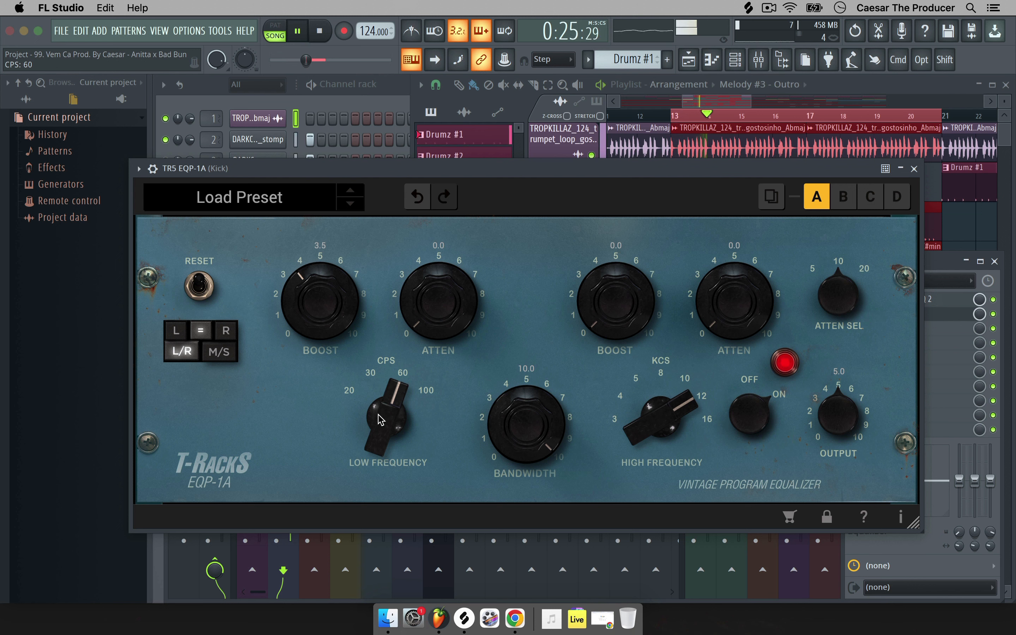
left_click_drag(381, 419, 372, 351)
left_click_drag(380, 418, 380, 489)
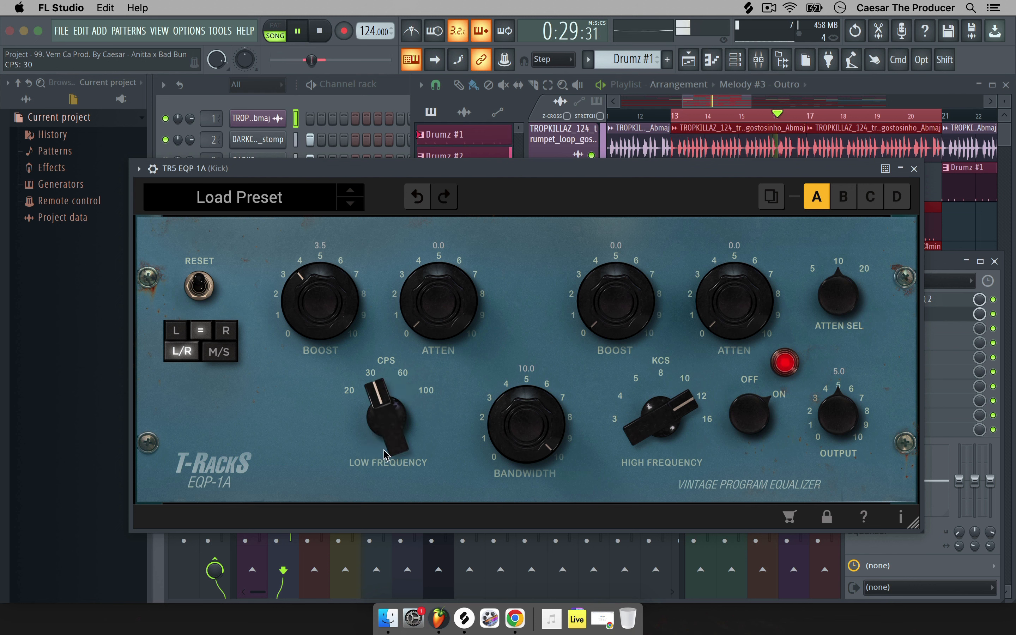
left_click_drag(389, 421, 354, 402)
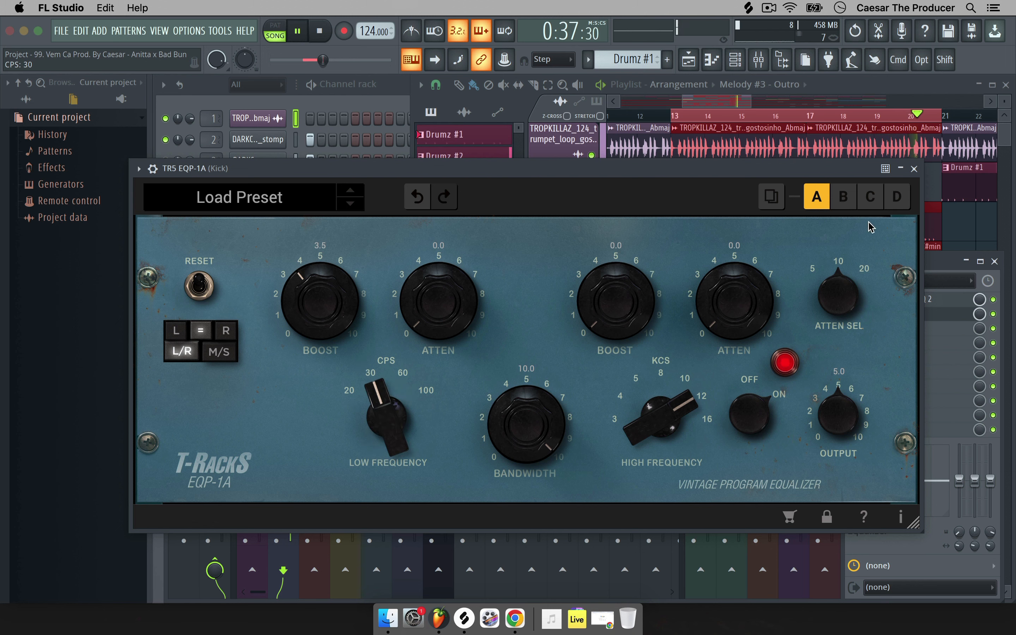
Close the EQP-1A and compare the Kick track with its effect slots bypassed and enabled
left_click(914, 169)
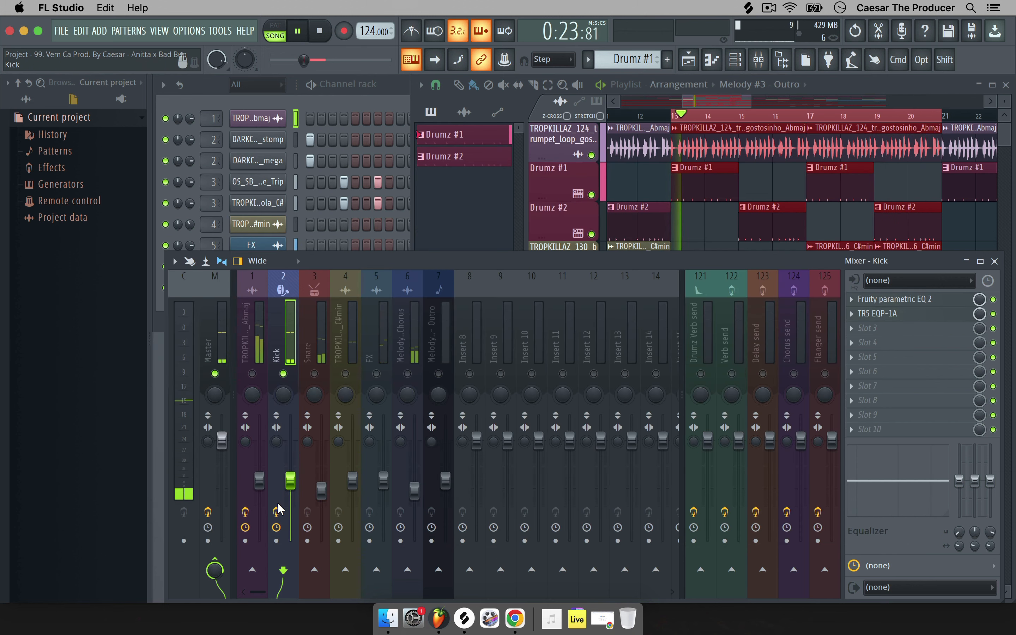
left_click(276, 511)
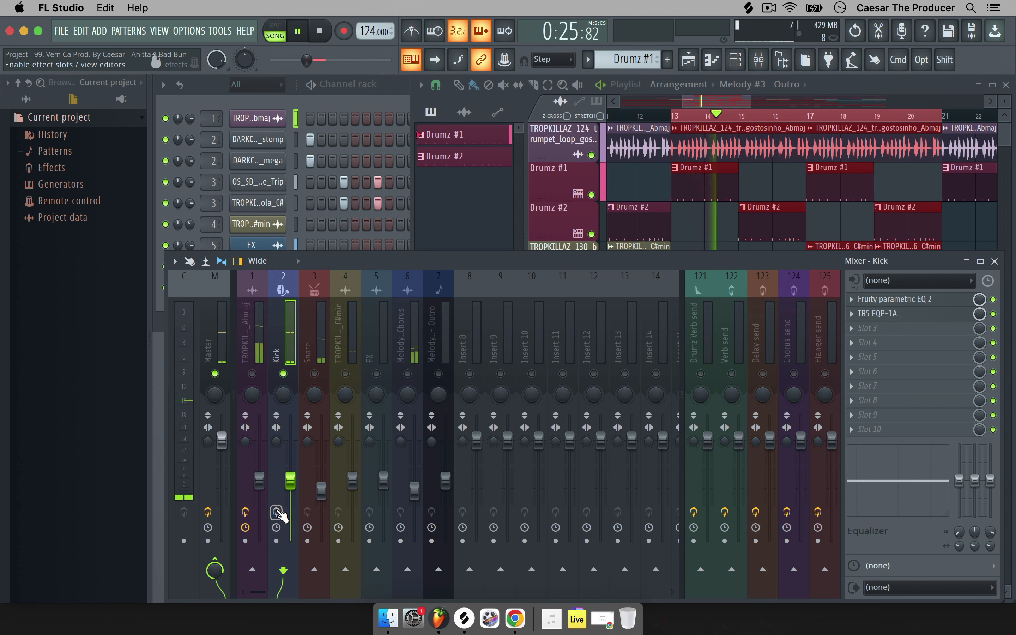
left_click(277, 512)
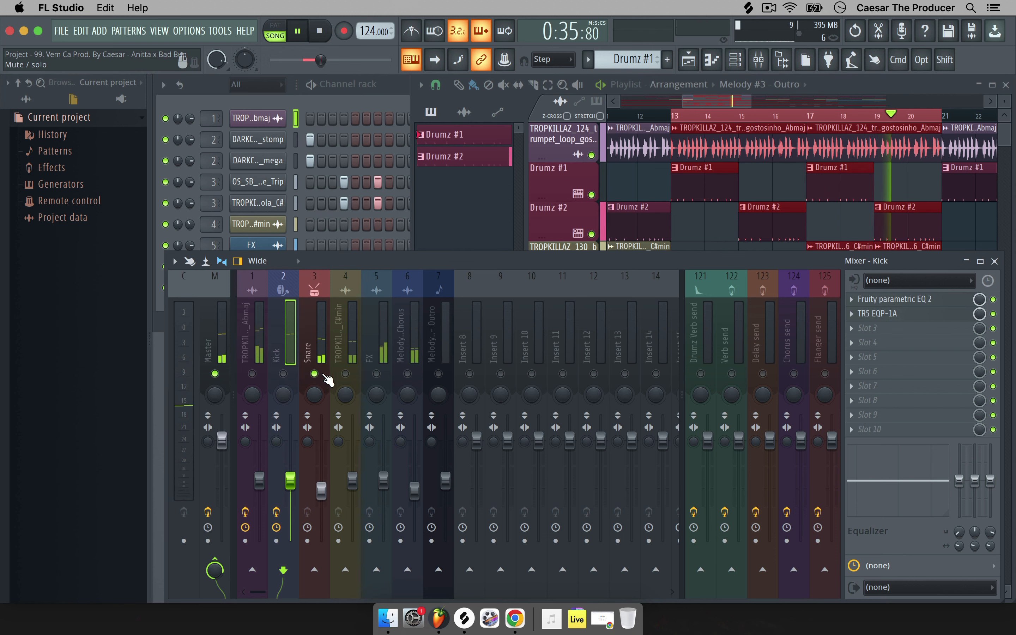
Select the Snare track, load Fruity parametric EQ 2 into slot 1, and apply its 3 bands preset
left_click(323, 338)
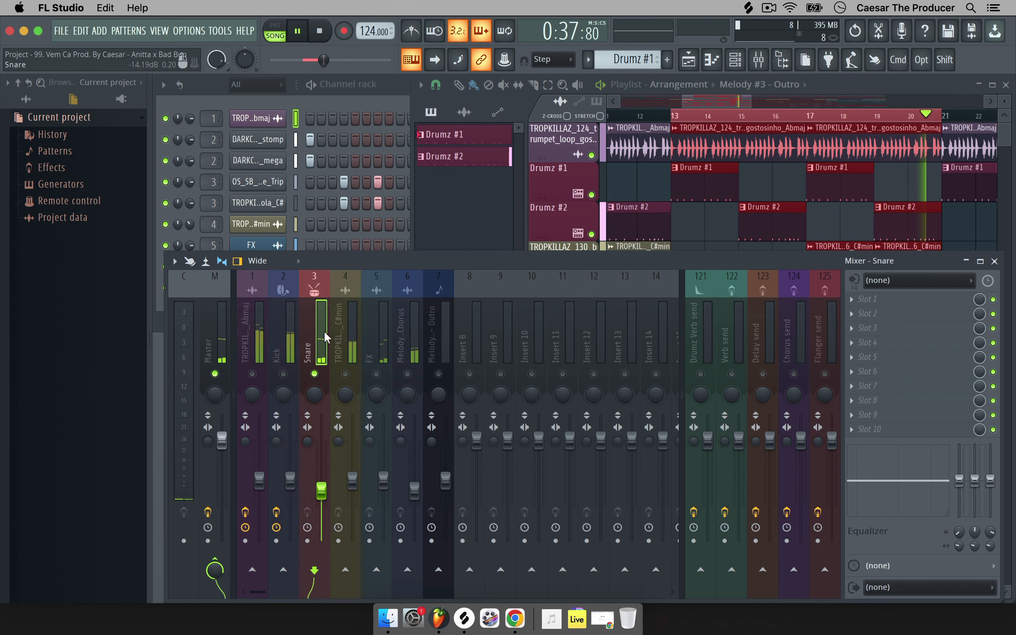
left_click(877, 299)
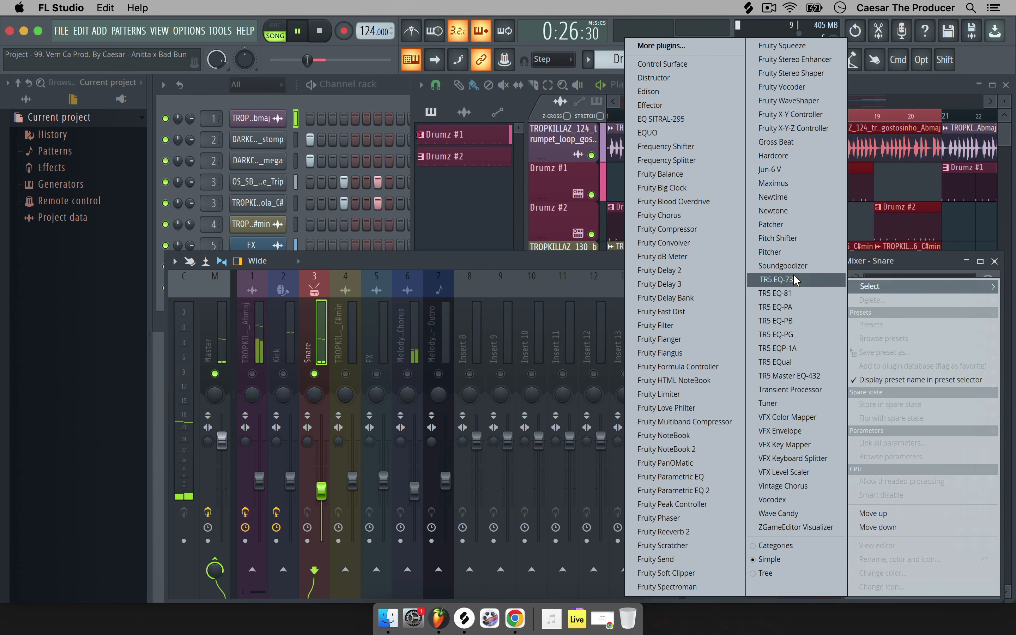
left_click(672, 490)
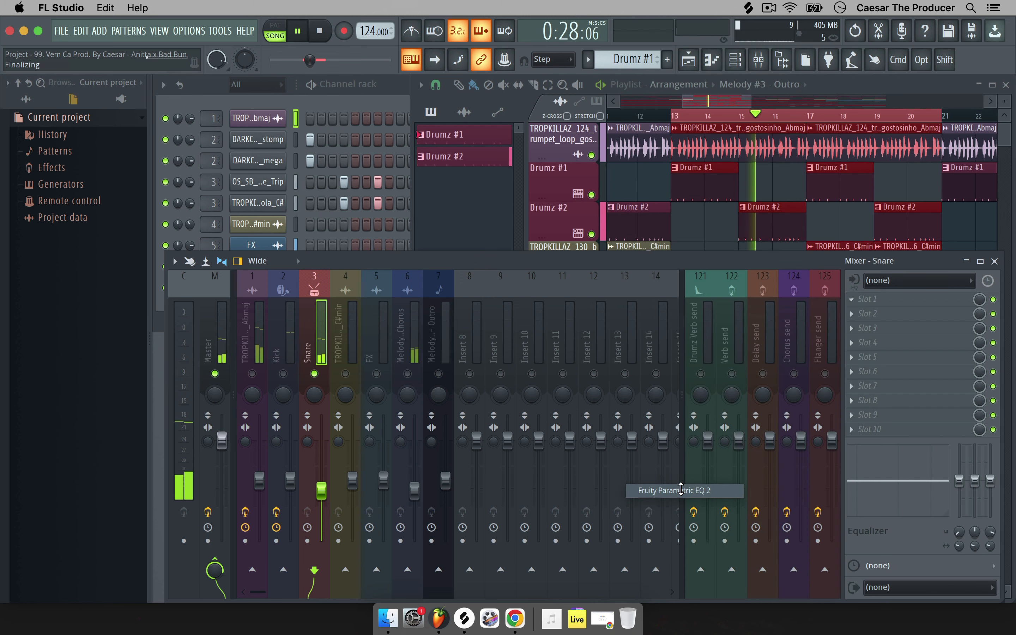
left_click(163, 114)
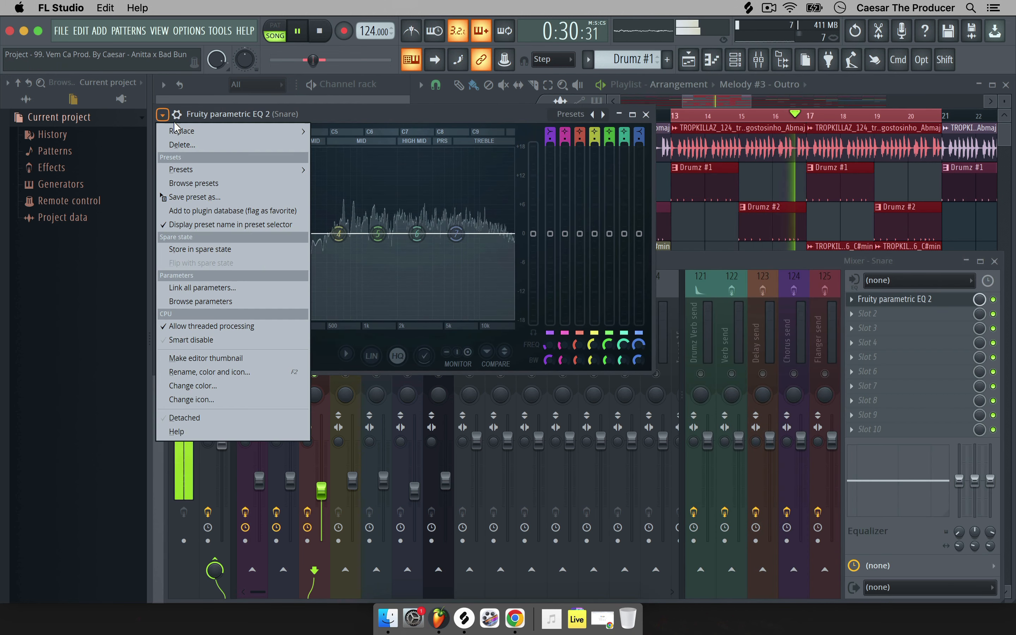
mouse_move(246, 170)
left_click(336, 194)
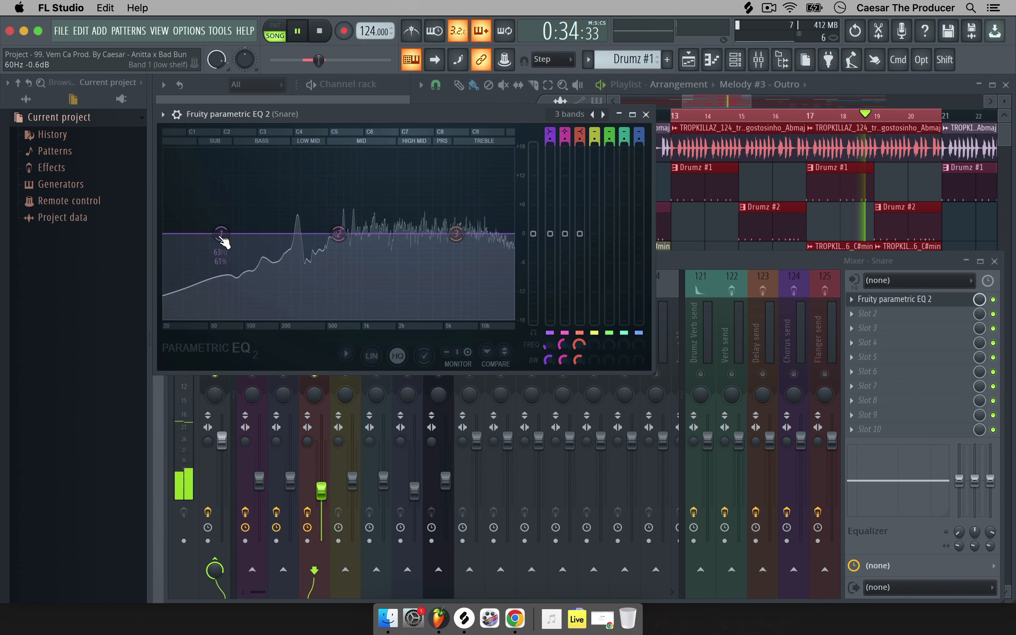
Change band 1 of the snare's EQ to a high-pass filter and raise its cutoff to 133 Hz
right_click(222, 234)
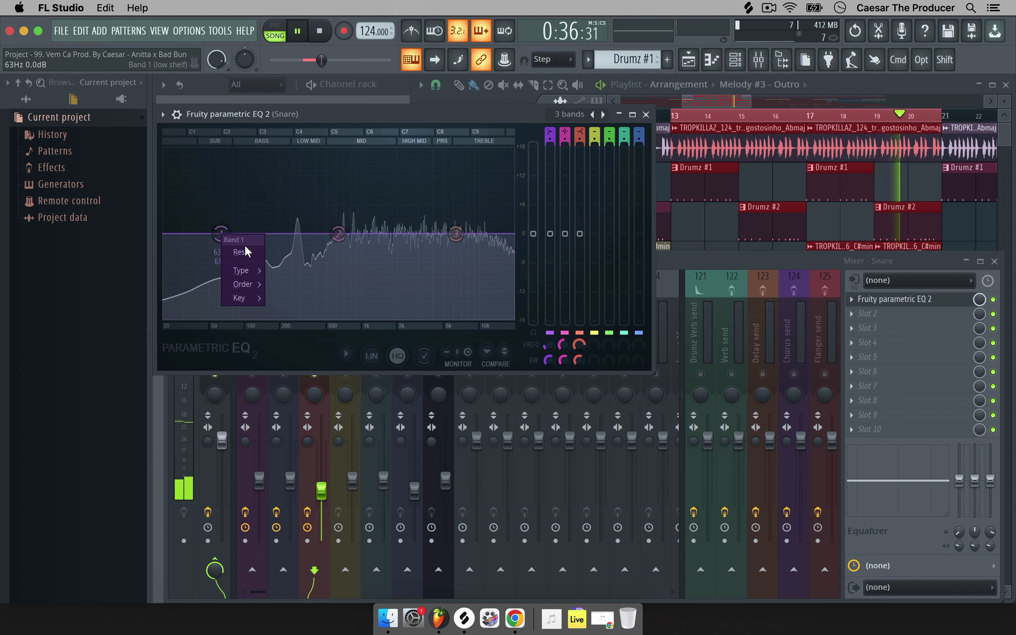
mouse_move(256, 268)
left_click(296, 311)
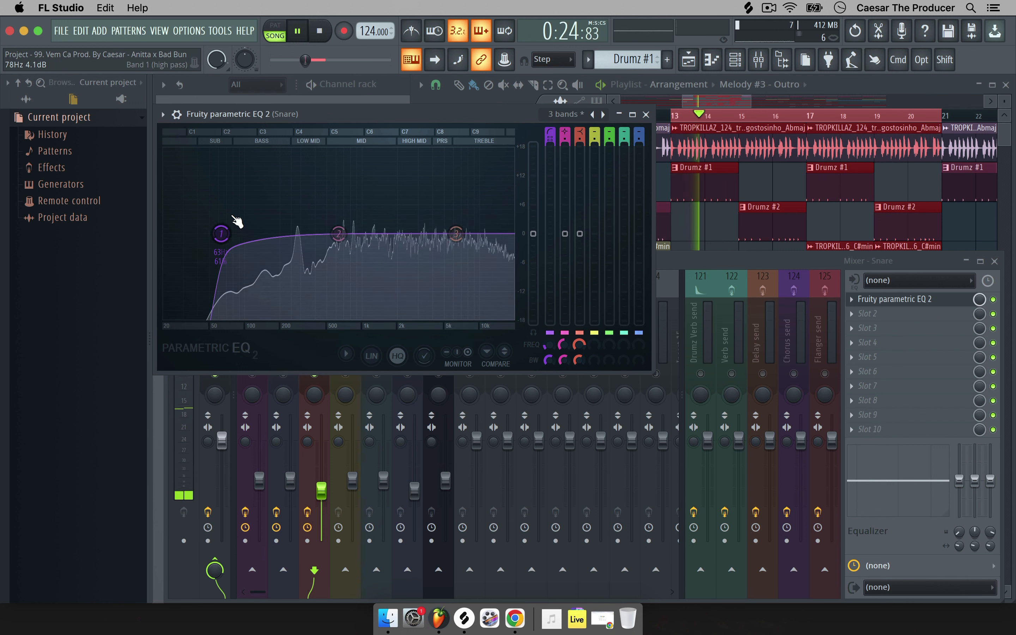
left_click_drag(221, 234, 258, 234)
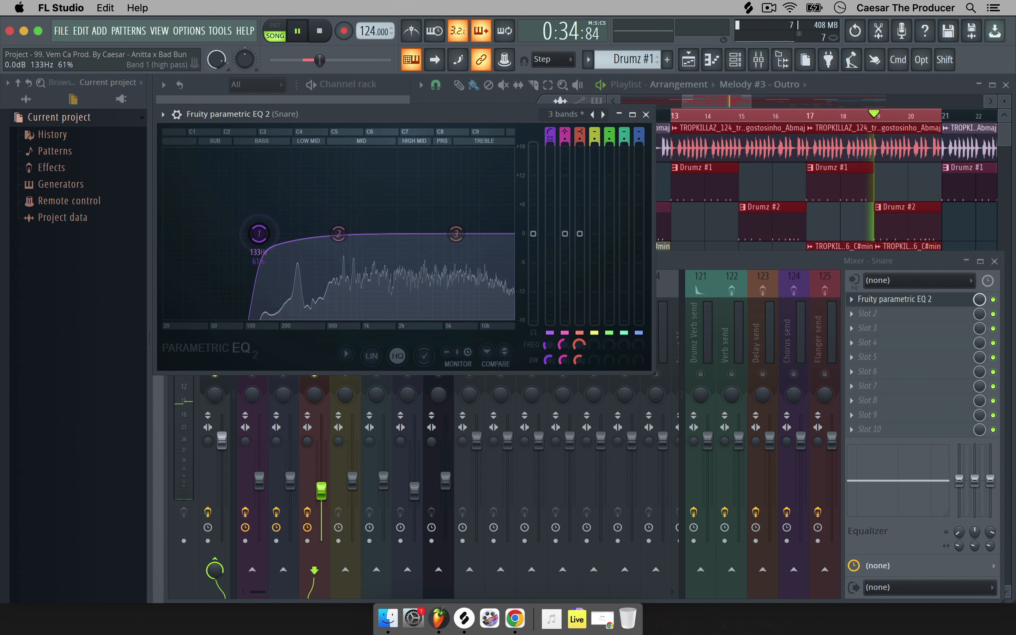
Change band 3 of the snare's EQ to a low-pass filter, raise its cutoff to about 17 kHz, and close the EQ
right_click(477, 240)
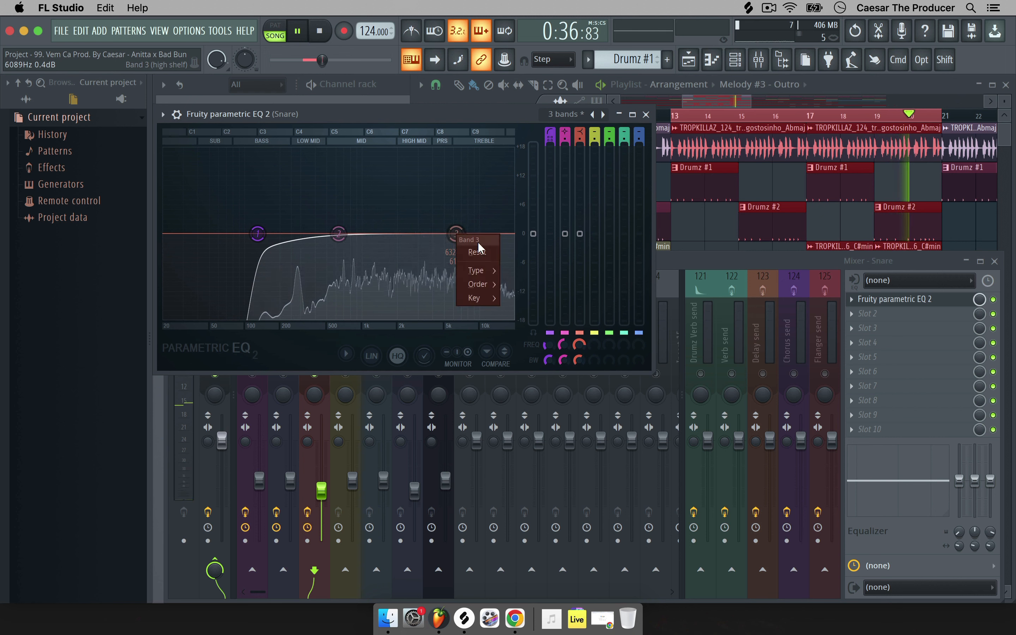
mouse_move(493, 271)
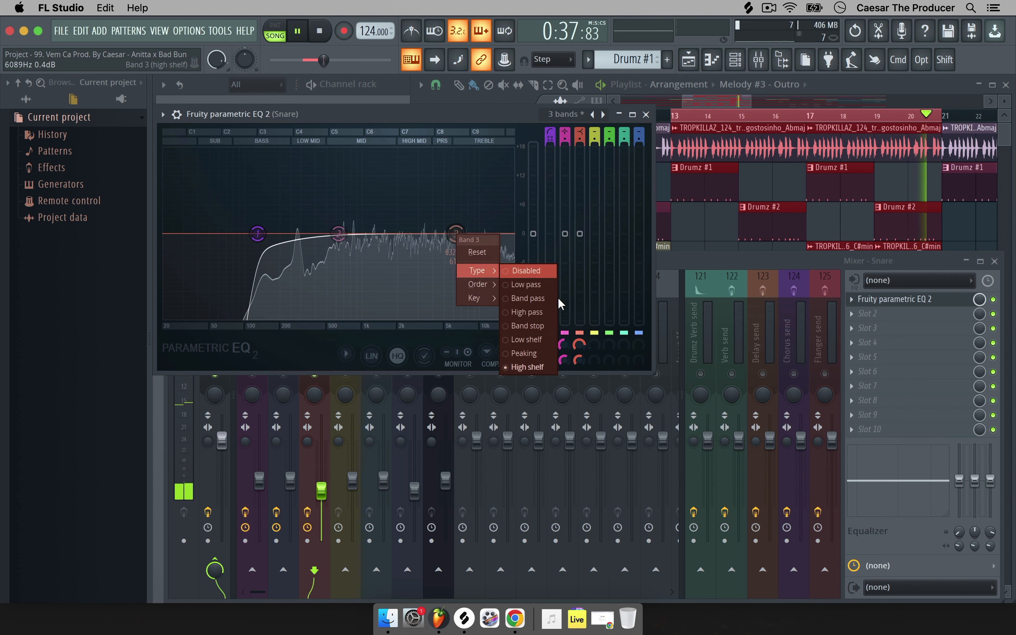
left_click(537, 285)
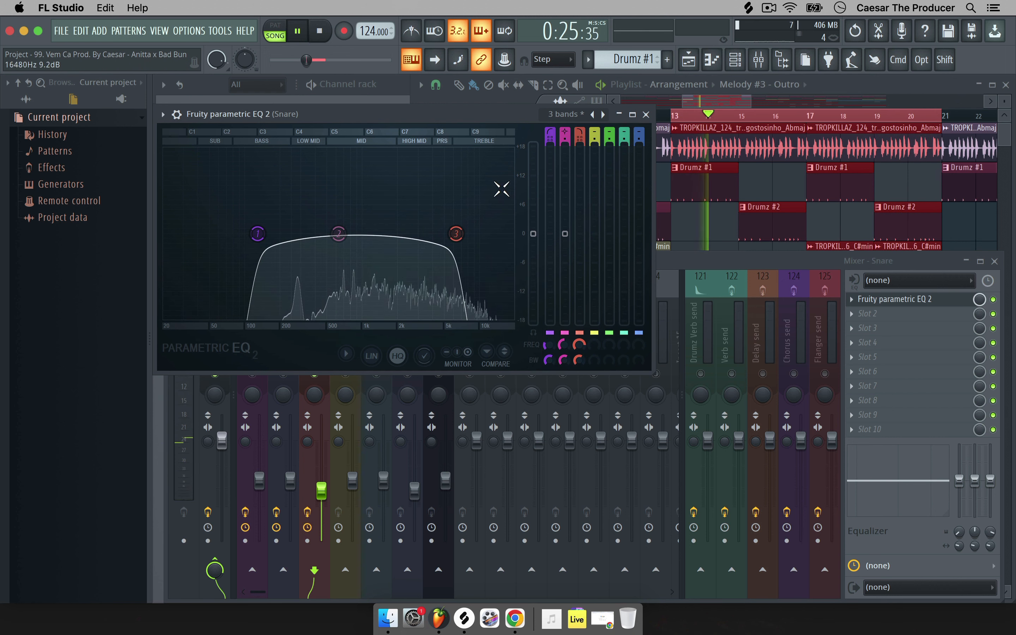
left_click_drag(456, 233, 504, 233)
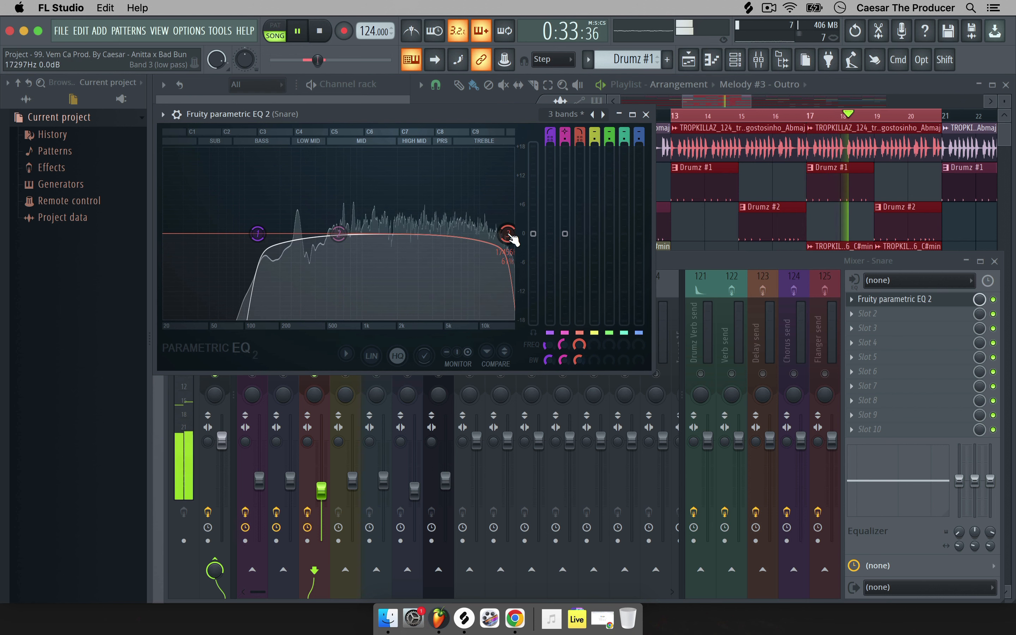
left_click(646, 114)
Load the TR5 EQ-73 into slot 2 of the Snare track
left_click(919, 314)
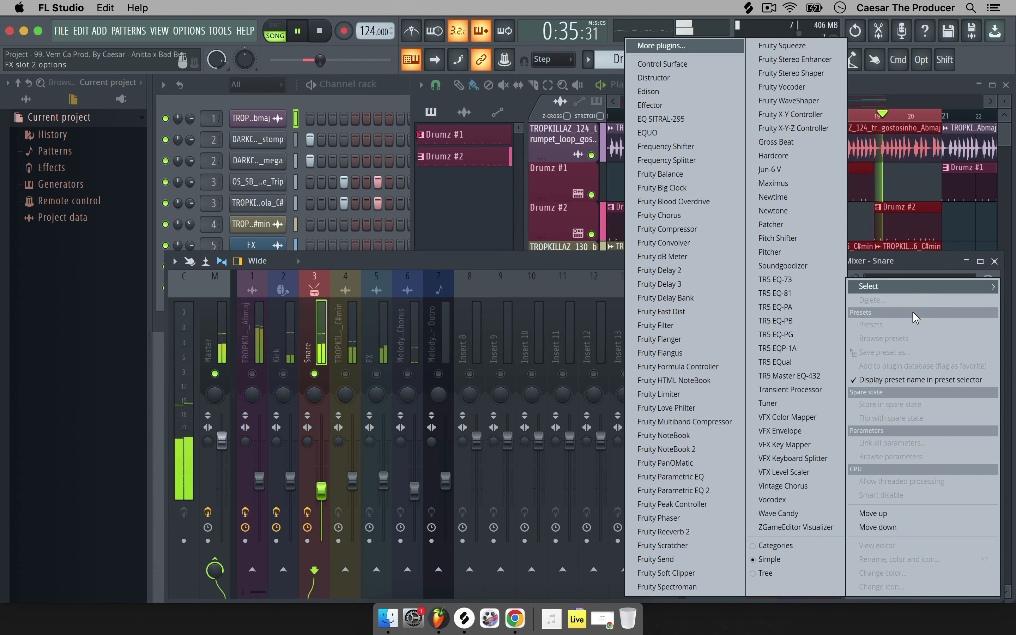
mouse_move(902, 294)
left_click(794, 281)
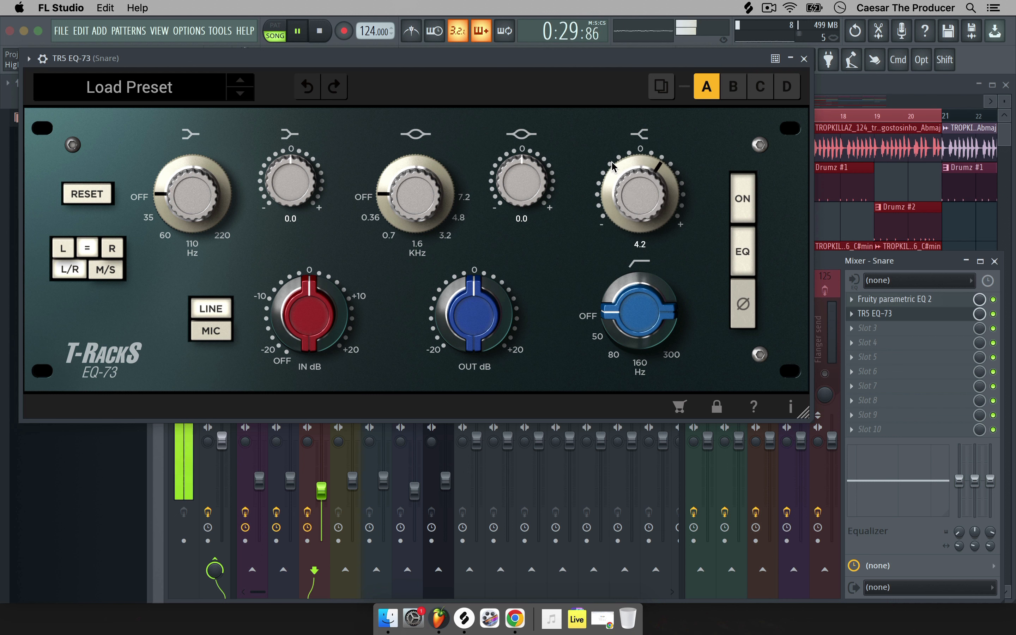
On the snare's EQ-73, set the mid band to 1.6 kHz with a gain of 3.6 and the high-shelf gain to 3.8
left_click_drag(517, 189, 518, 170)
left_click_drag(397, 195, 395, 251)
left_click_drag(407, 195, 386, 204)
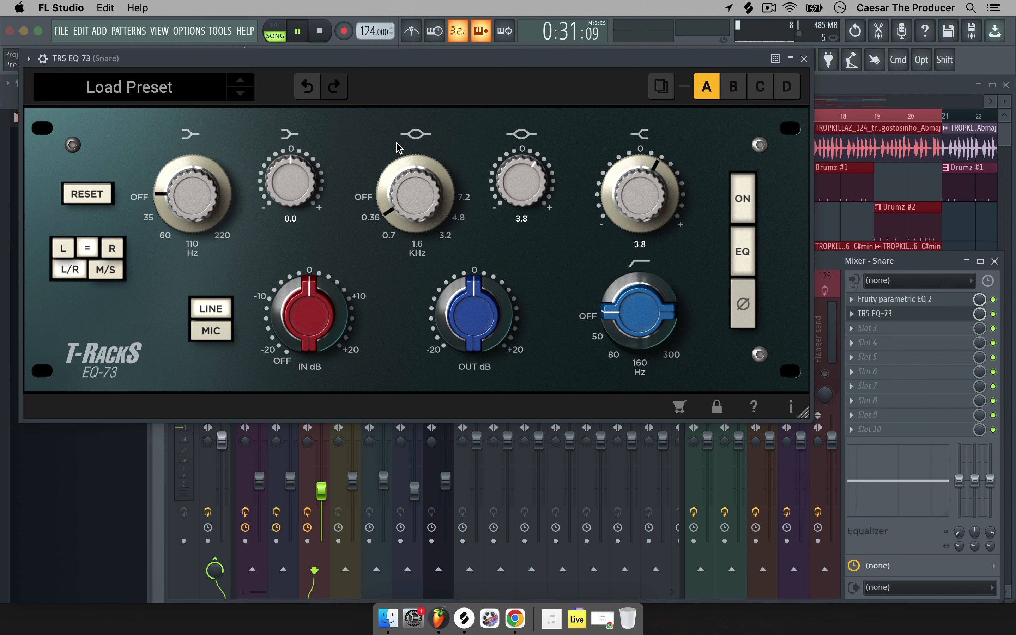
left_click_drag(397, 177, 395, 205)
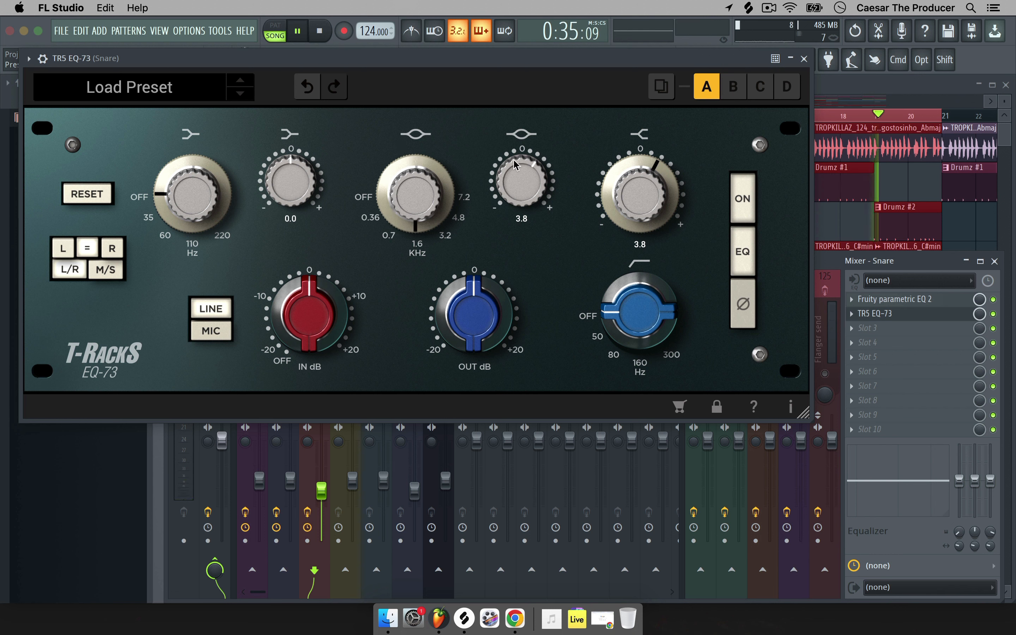
left_click_drag(530, 190, 499, 229)
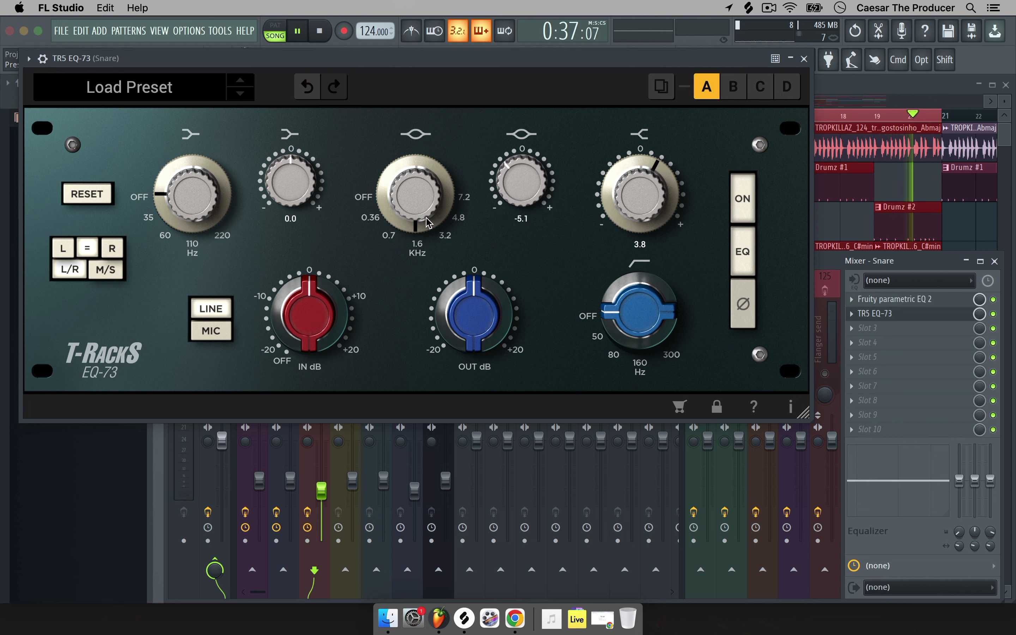
left_click_drag(369, 170, 362, 159)
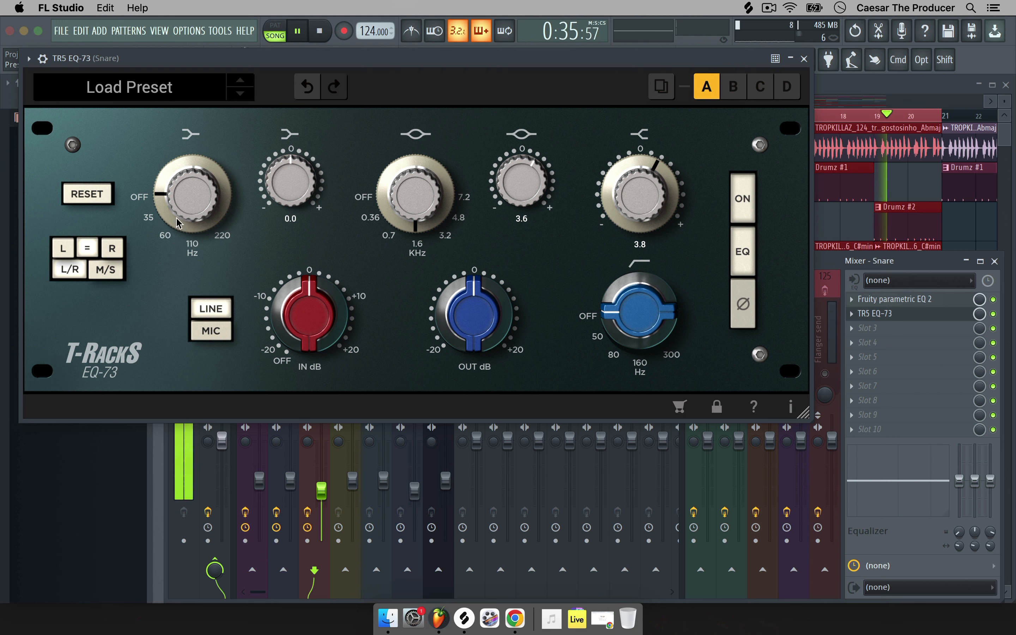
Try a low-band cut of -10.5 at 35 Hz on the snare's EQ-73, returning the gain to 0.0 and the frequency to OFF
left_click_drag(173, 225, 183, 268)
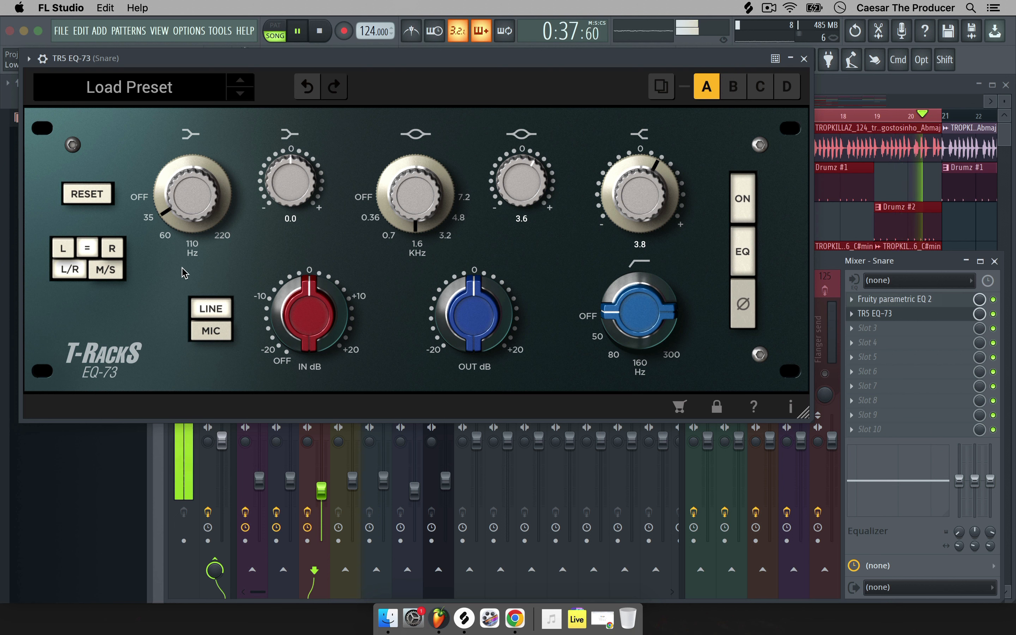
left_click_drag(289, 175, 280, 53)
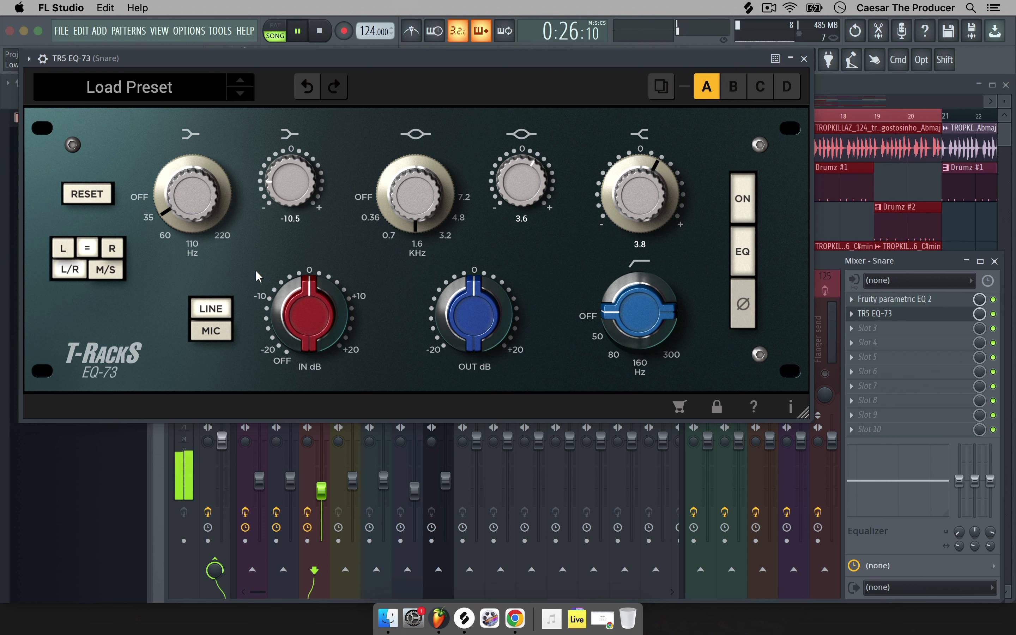
left_click_drag(246, 159, 301, 194)
left_click_drag(167, 206, 172, 134)
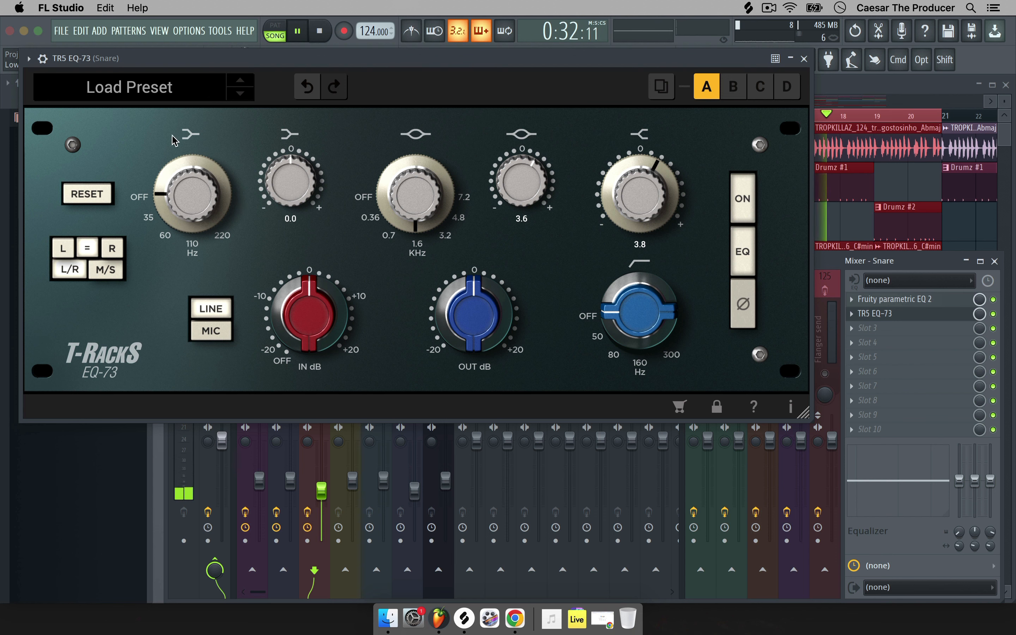
Close the snare's EQ-73, unmute the Kick track, and compare kick and snare with their effects bypassed and enabled
left_click(804, 58)
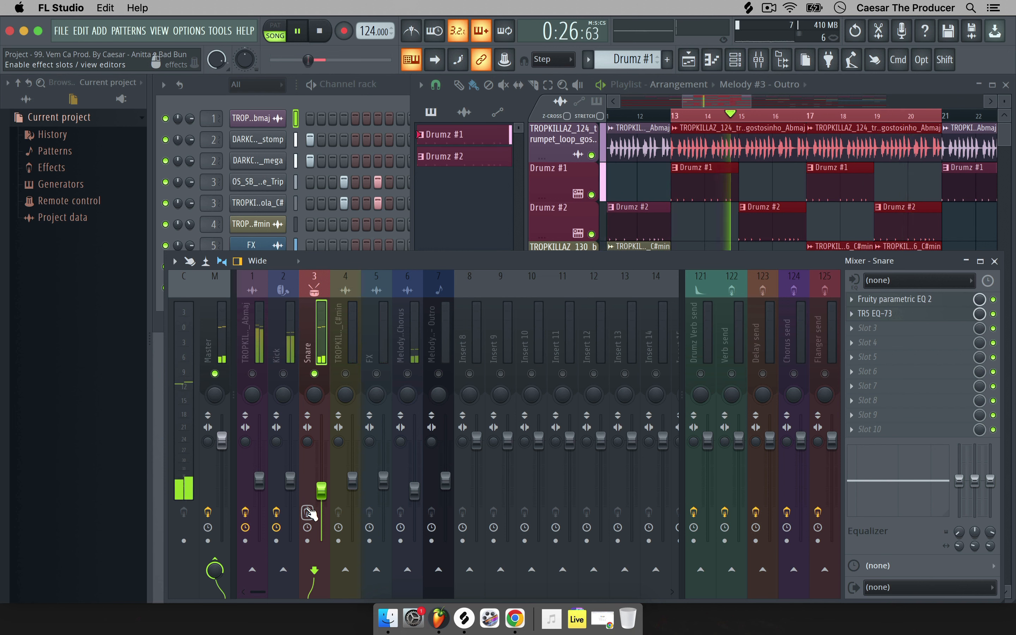
left_click(283, 373)
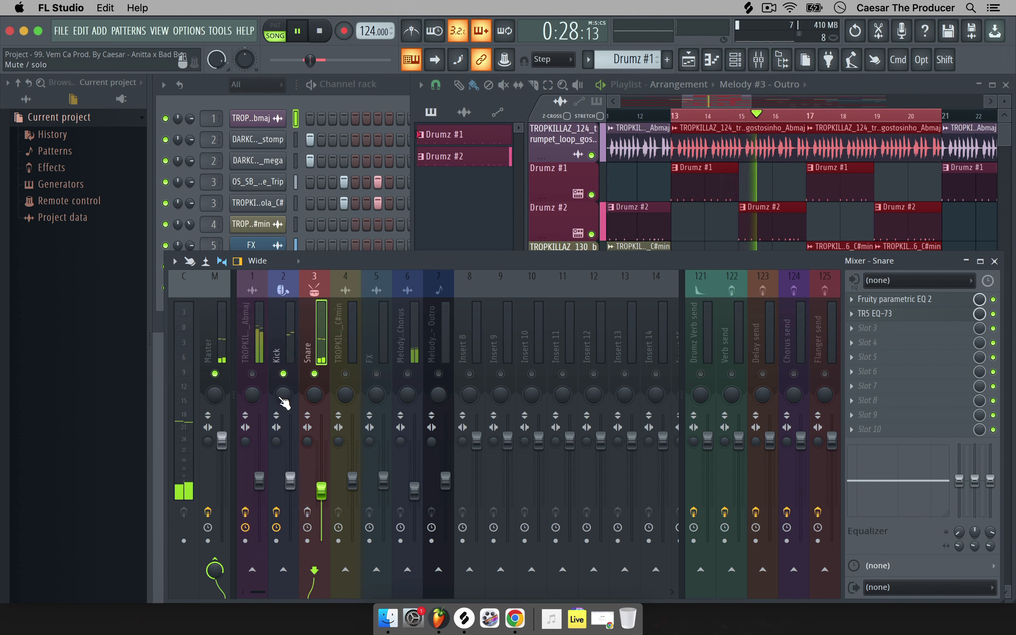
left_click(276, 512)
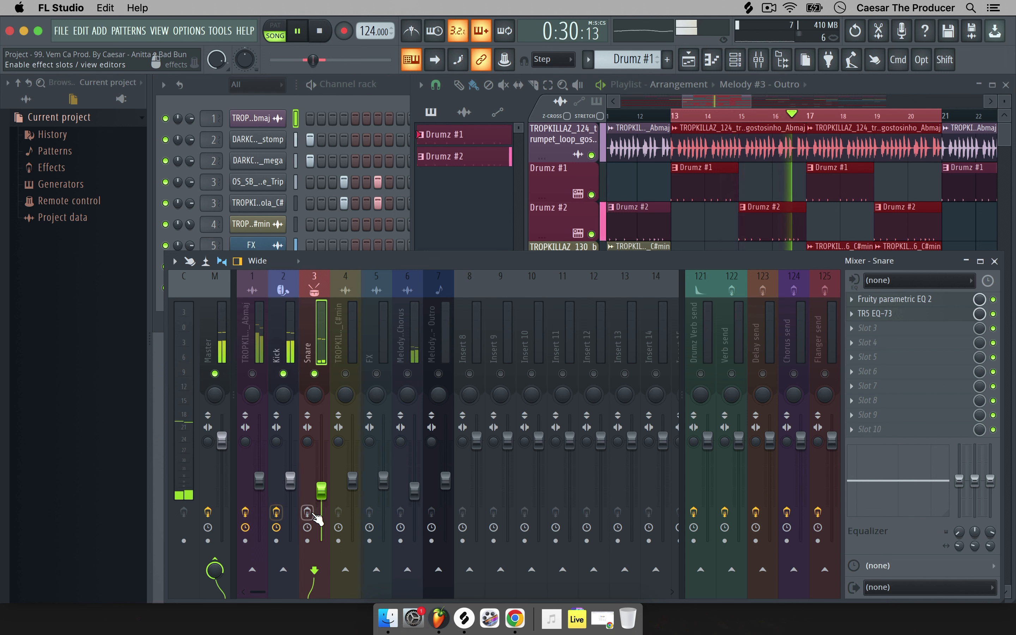
left_click(276, 512)
left_click(307, 512)
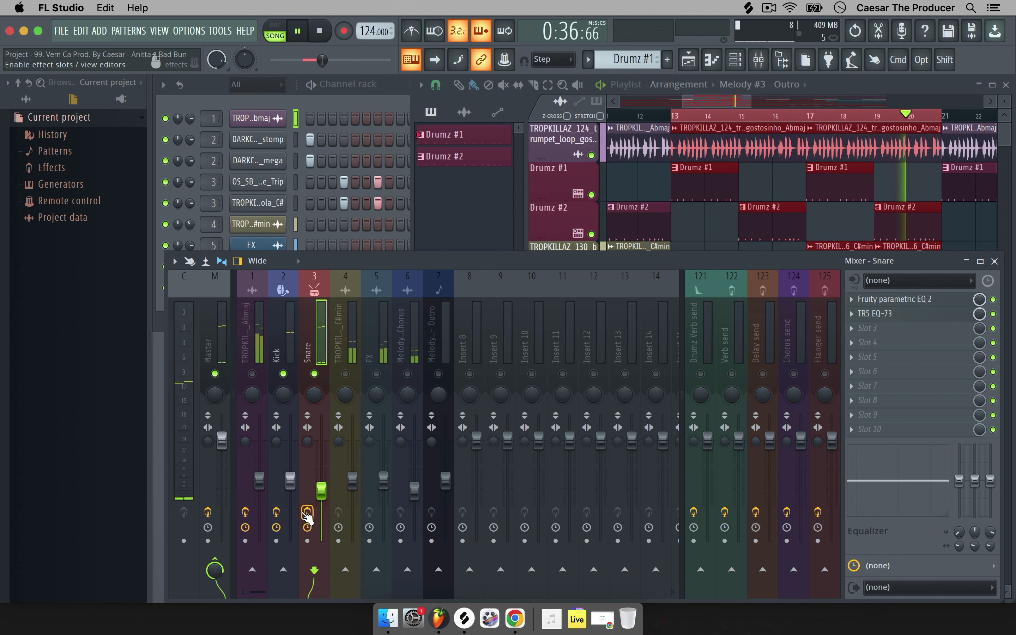
left_click(276, 512)
left_click(307, 512)
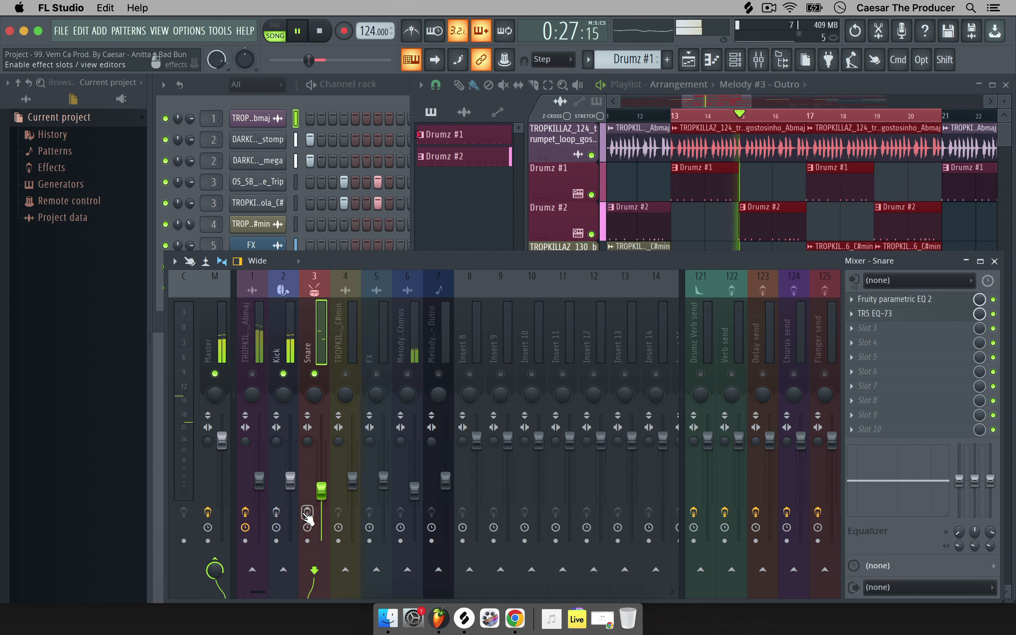
left_click(307, 513)
left_click(276, 512)
Solo and select the TROPKILLAZ beatbox loop's mixer track, and loop the playlist from bar 17 to bar 21
left_click(314, 374)
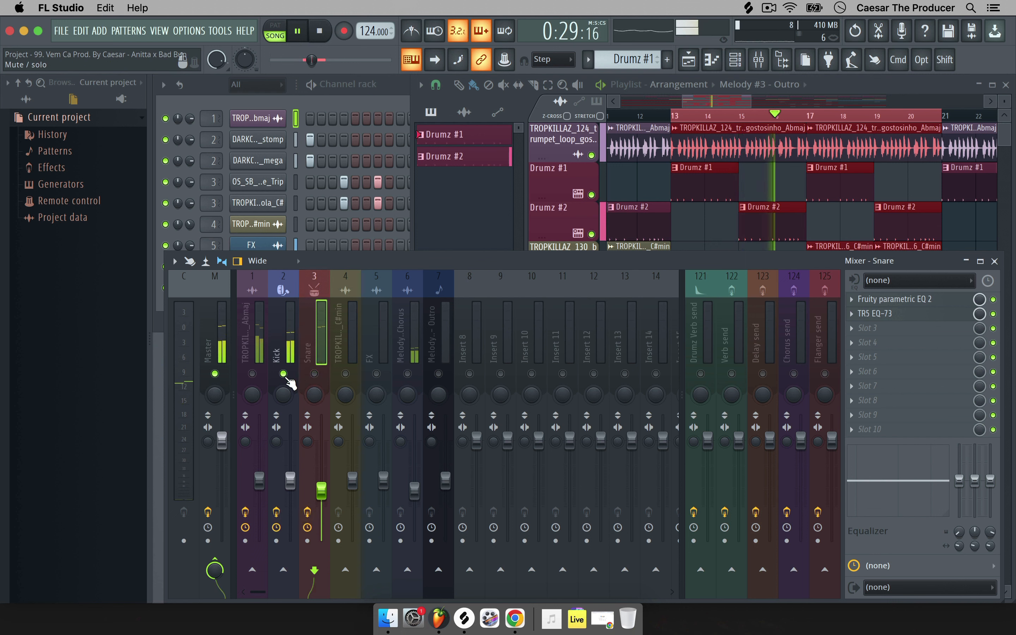
right_click(345, 374)
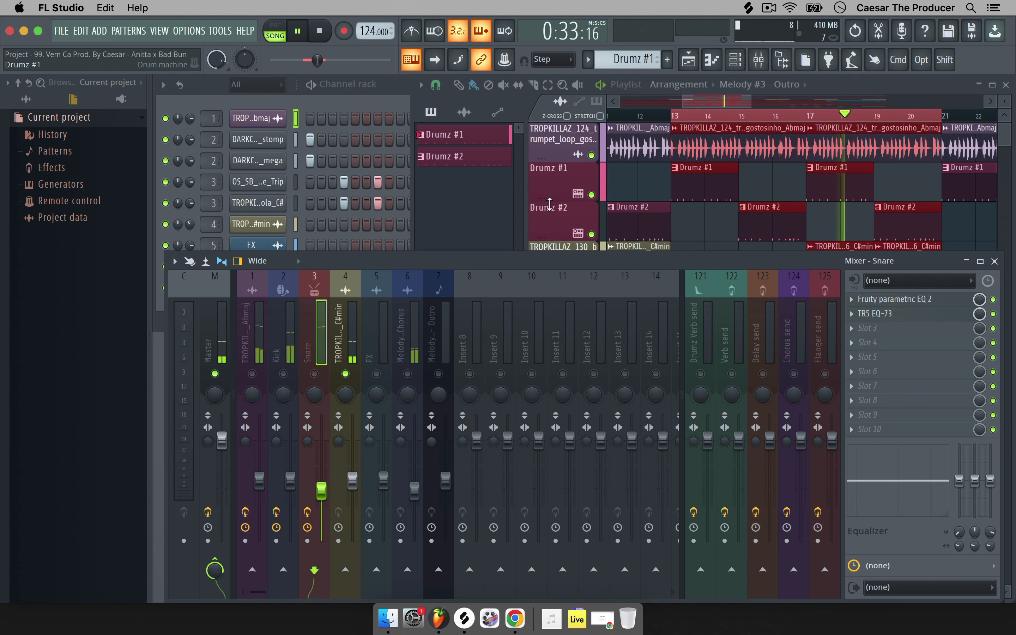
left_click(487, 218)
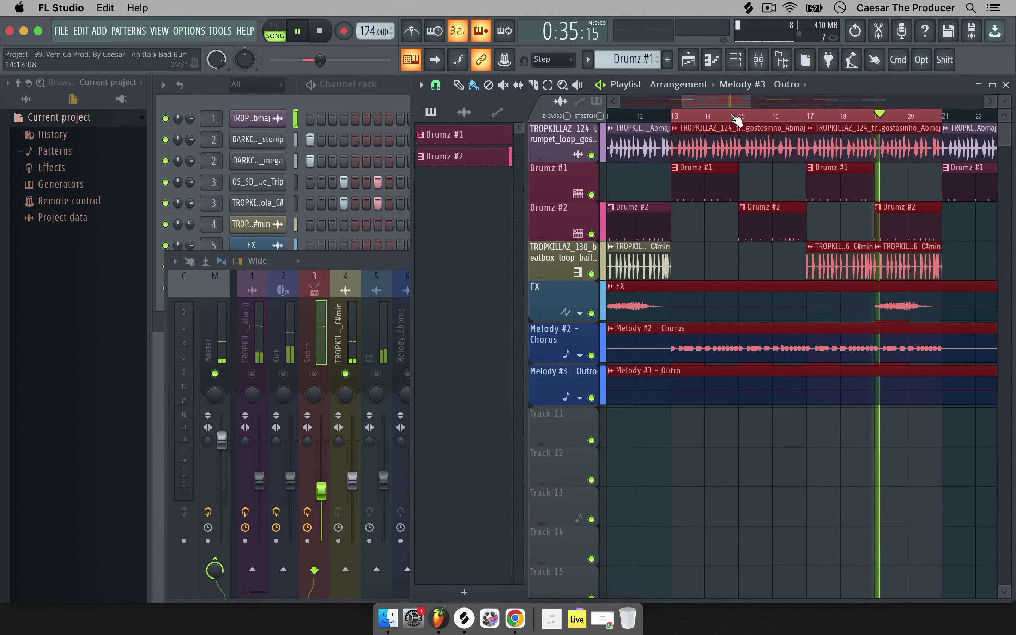
right_click(790, 116)
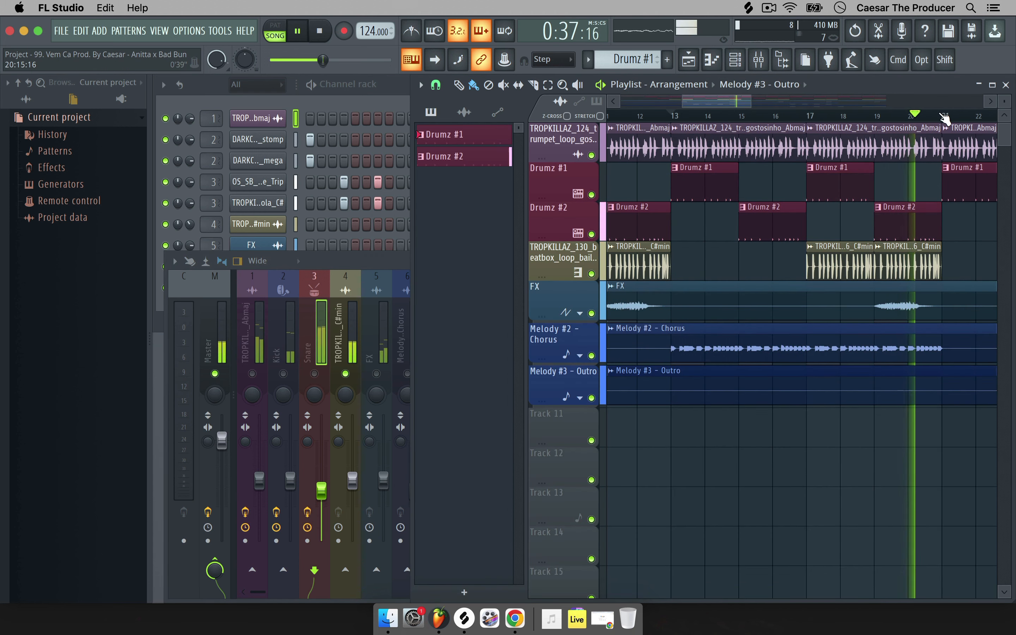
left_click_drag(940, 114, 810, 112)
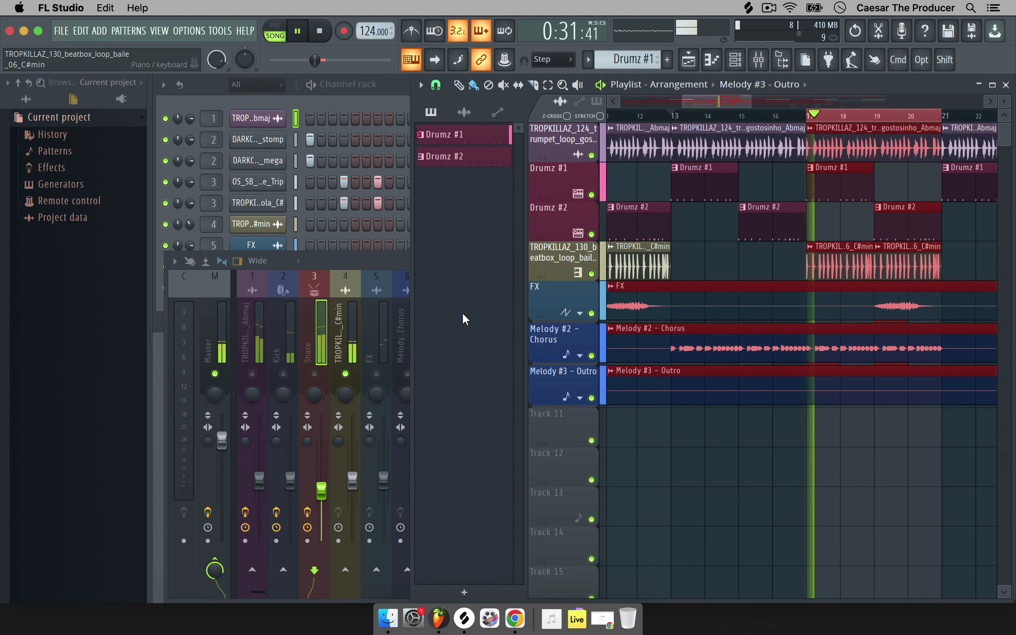
left_click(378, 268)
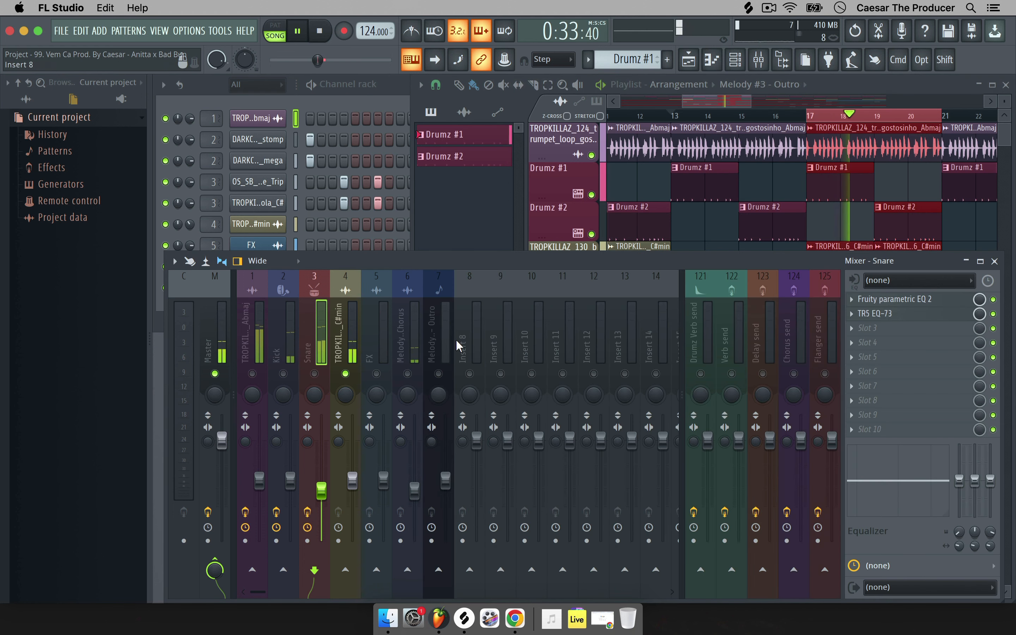
left_click(342, 336)
left_click(867, 299)
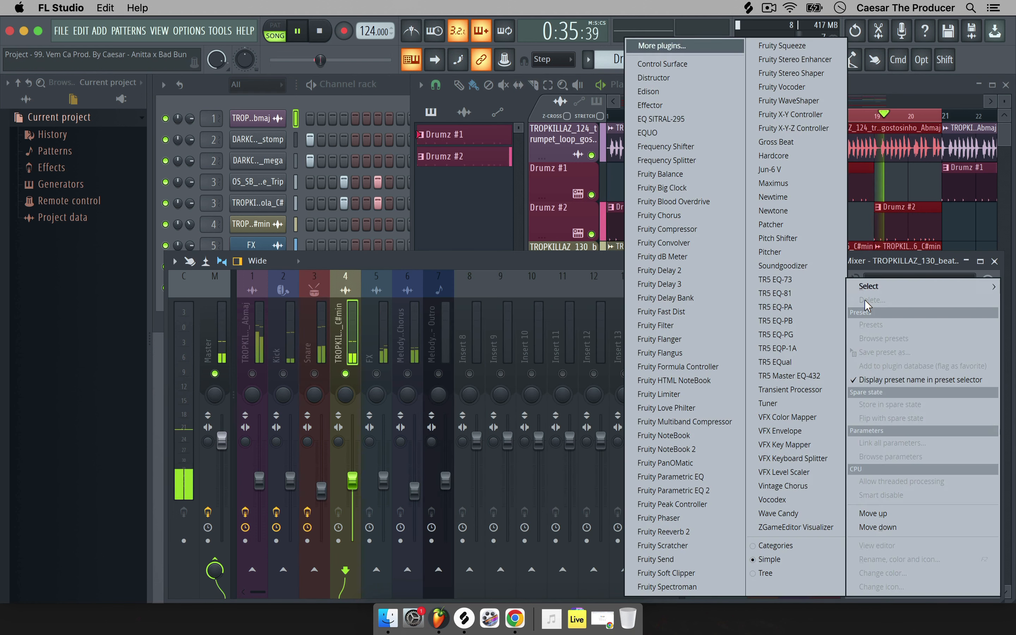
left_click(693, 504)
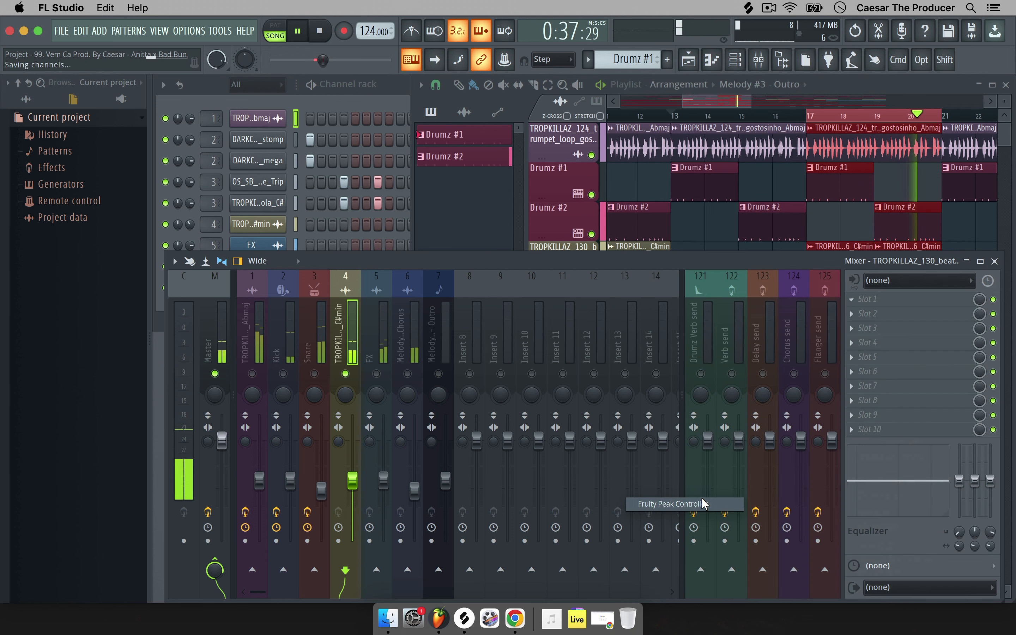
left_click(557, 152)
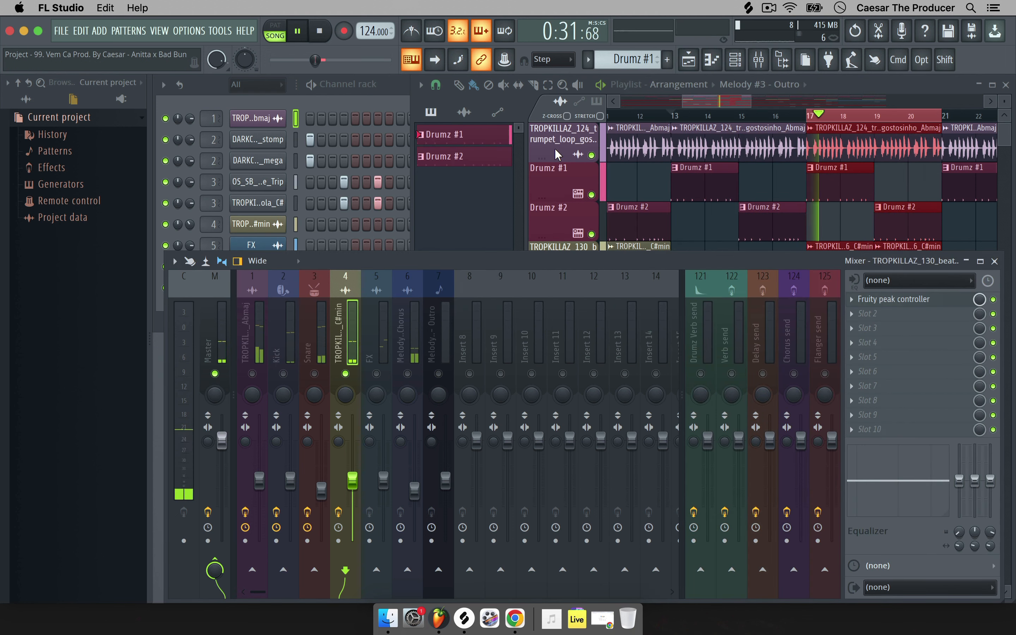
right_click(865, 299)
left_click(865, 286)
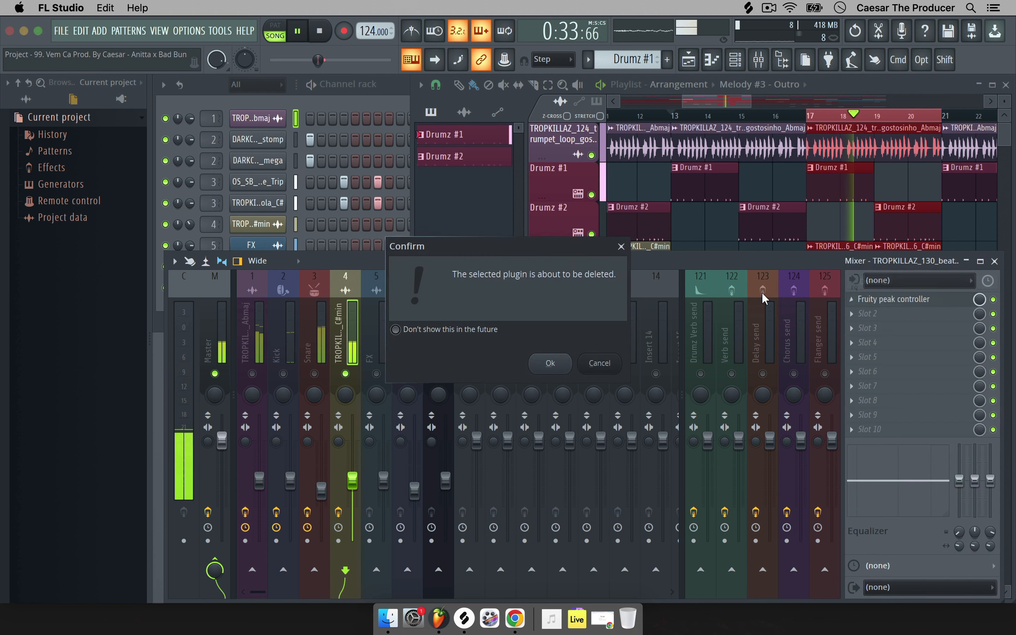
left_click(546, 363)
left_click(864, 306)
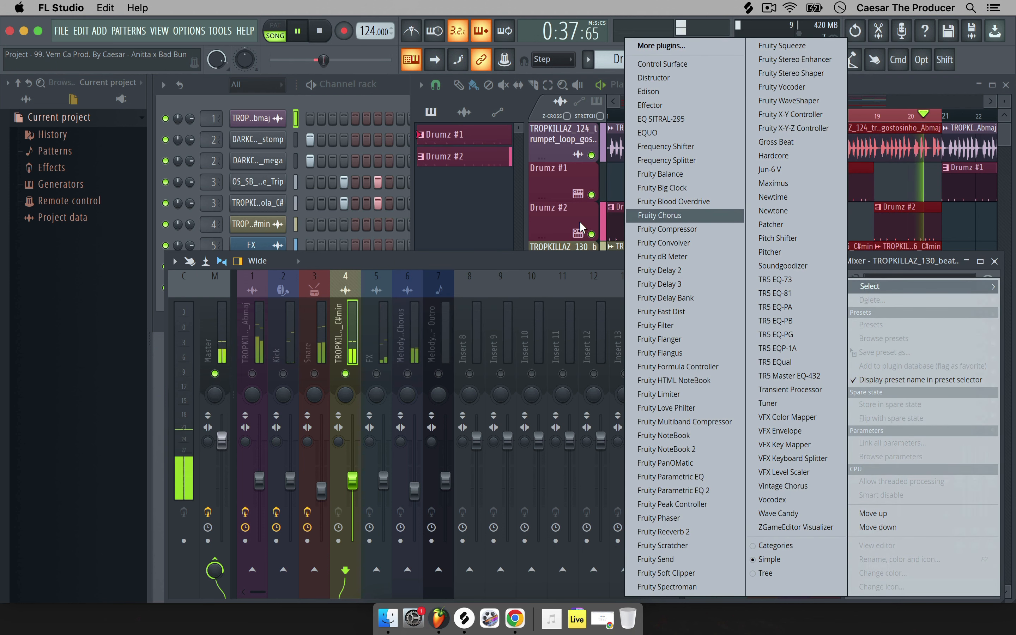
left_click(556, 272)
key("space")
left_click(922, 301)
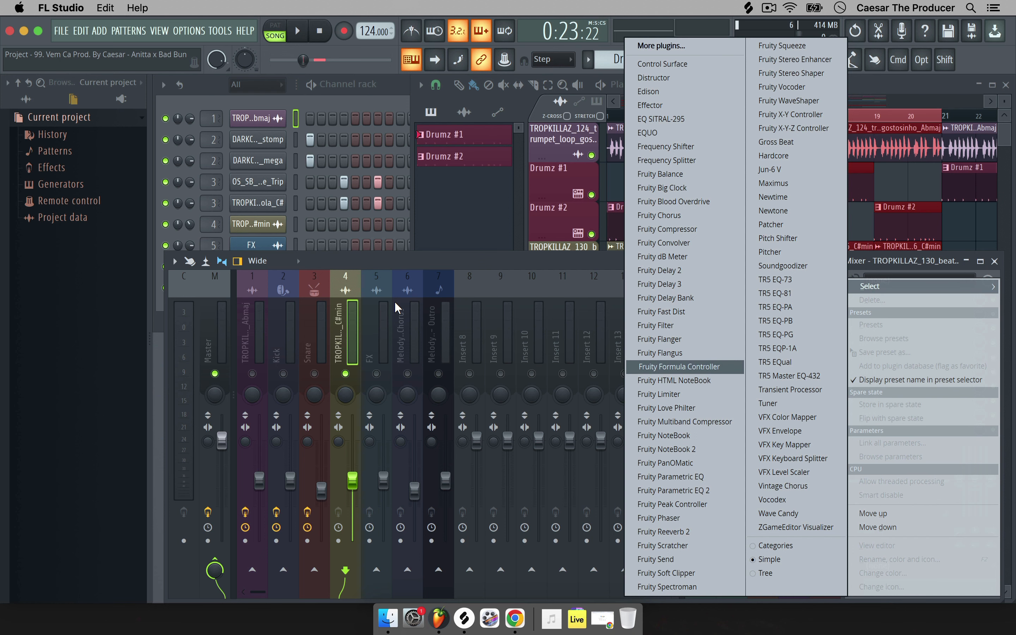
left_click(345, 309)
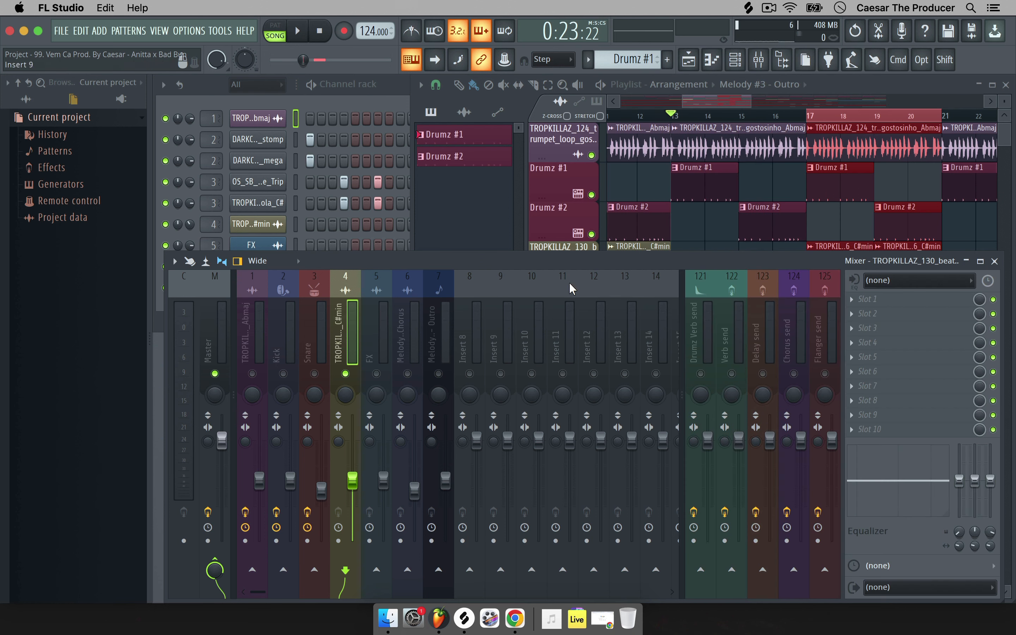
Load Fruity parametric EQ 2 into slot 1 of the beatbox loop track and apply its 3 bands preset
left_click(886, 304)
left_click(884, 302)
left_click(877, 293)
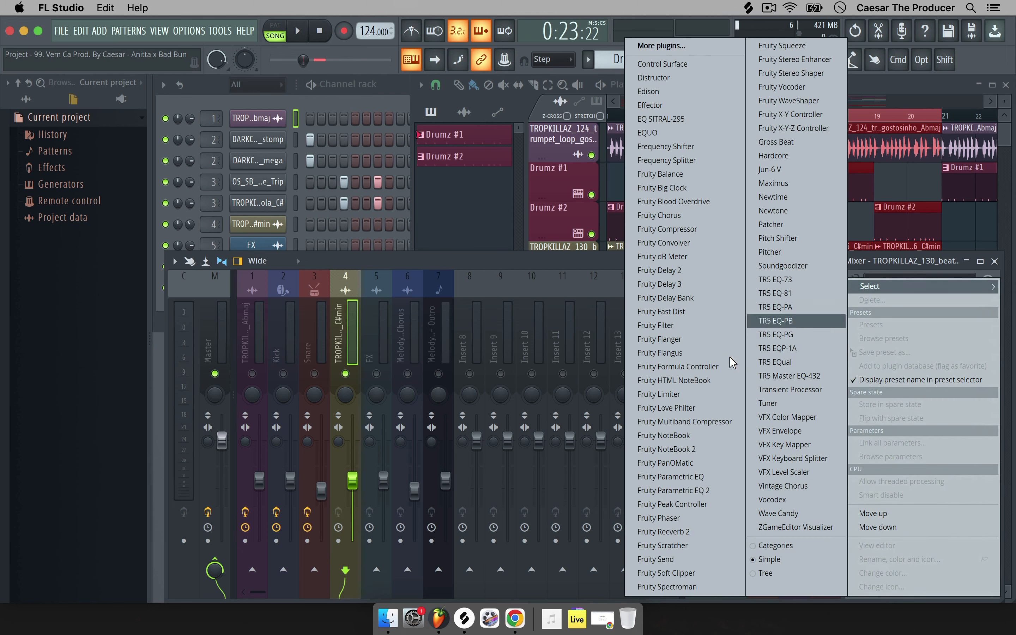
left_click(708, 491)
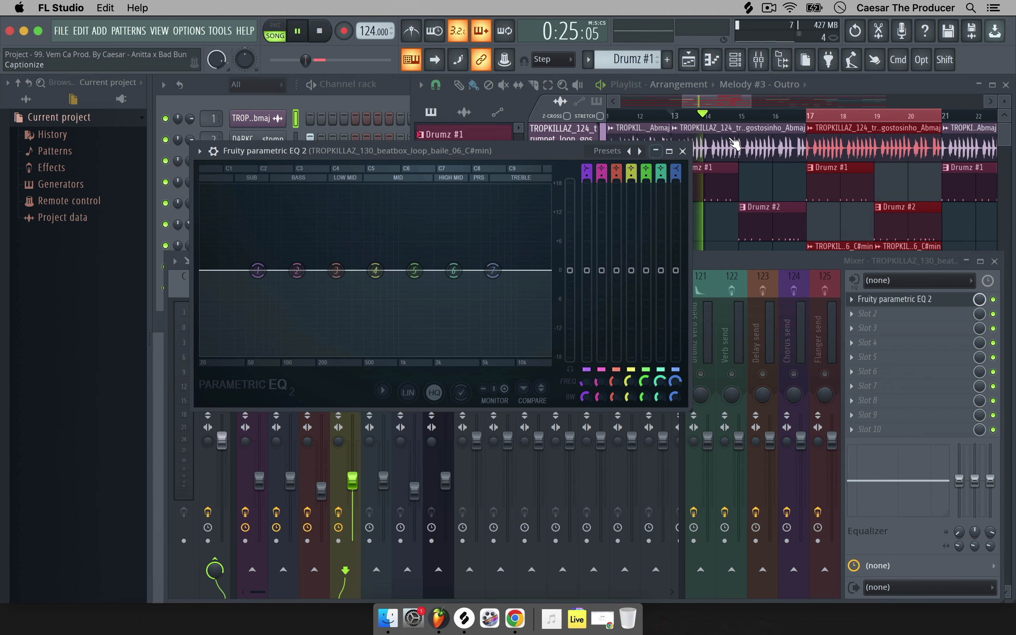
key("F5")
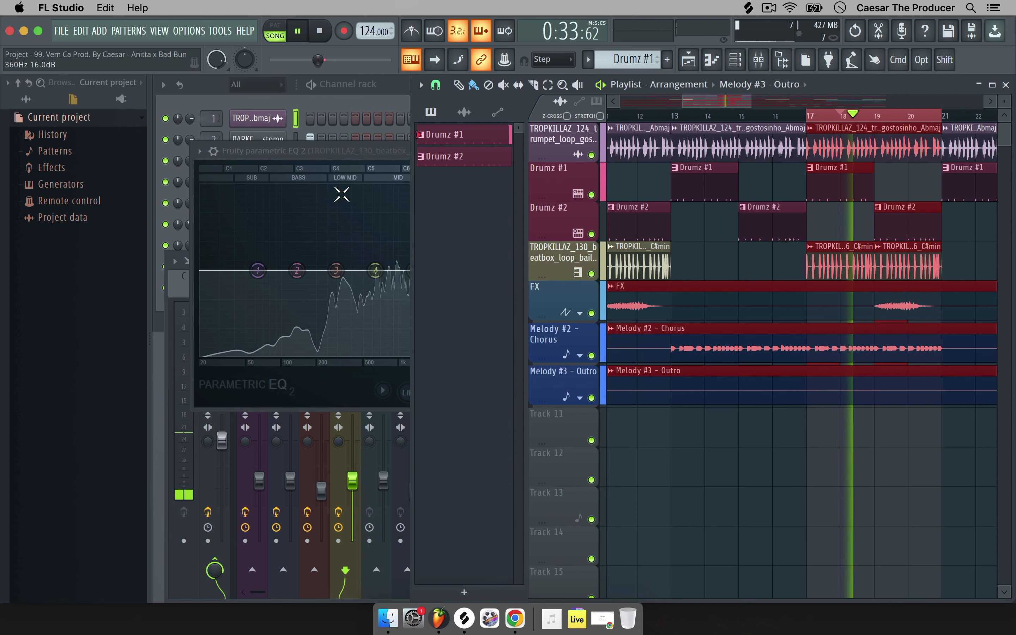
left_click(340, 152)
left_click(199, 150)
mouse_move(256, 206)
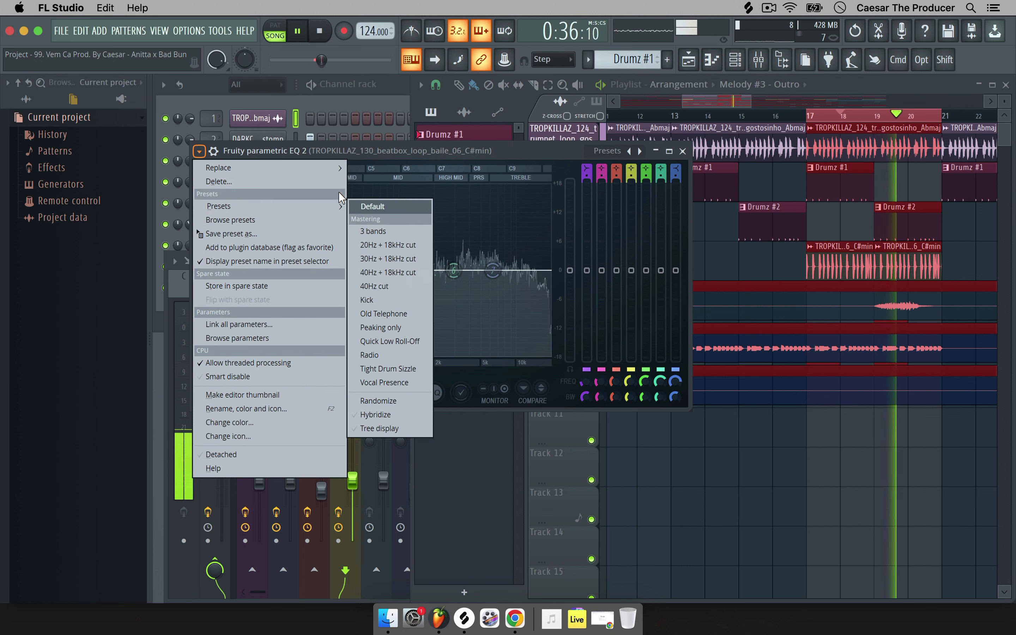
left_click(398, 230)
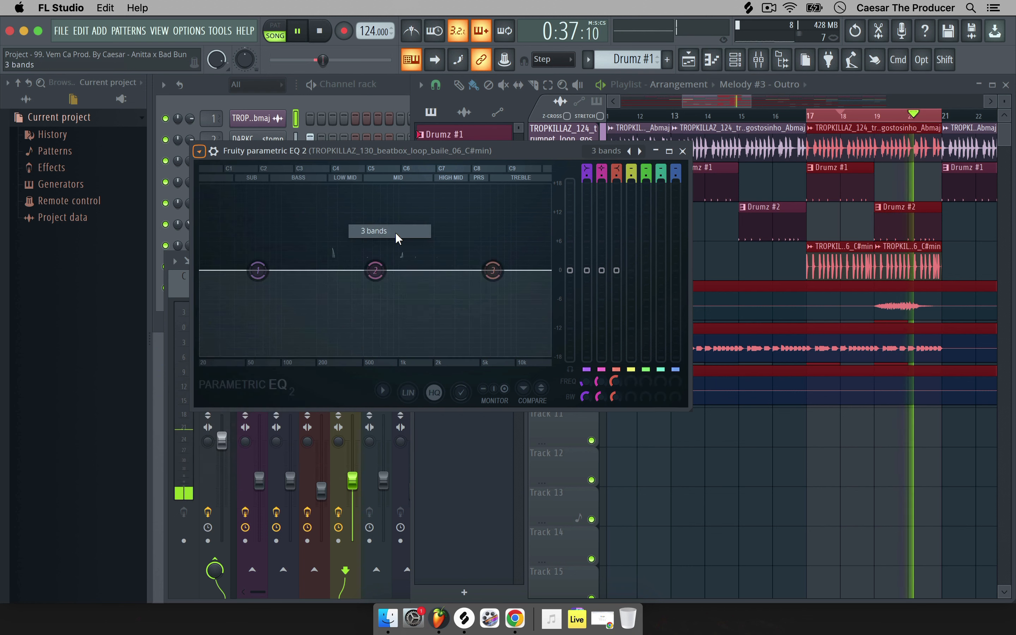
Change band 1 of the beatbox loop's EQ to a Steep 8 high-pass filter and raise its cutoff to about 122 Hz
right_click(258, 270)
mouse_move(279, 308)
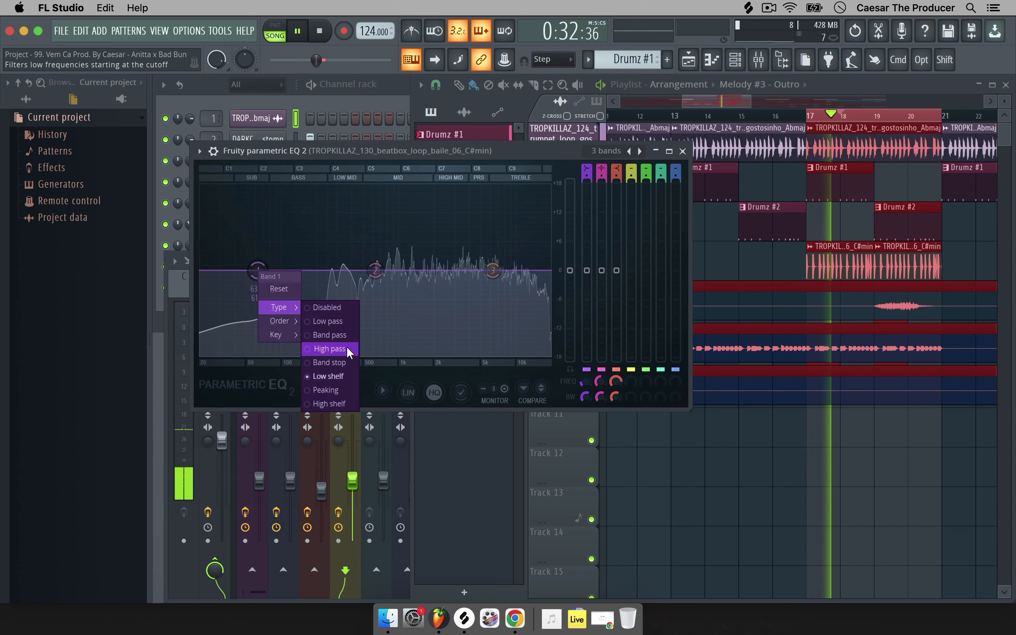
left_click(347, 351)
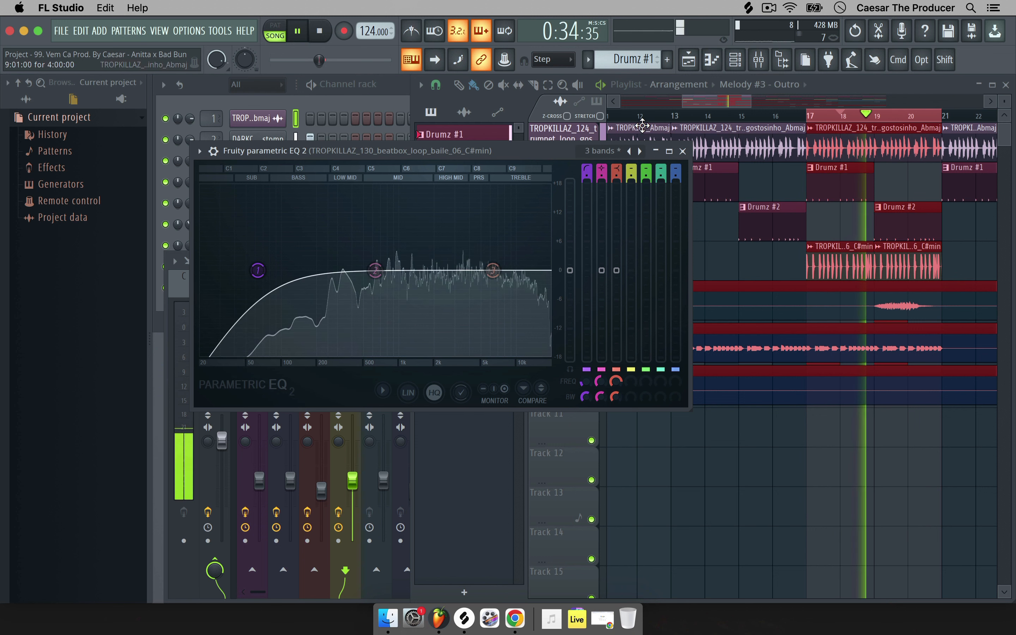
left_click_drag(588, 172, 588, 156)
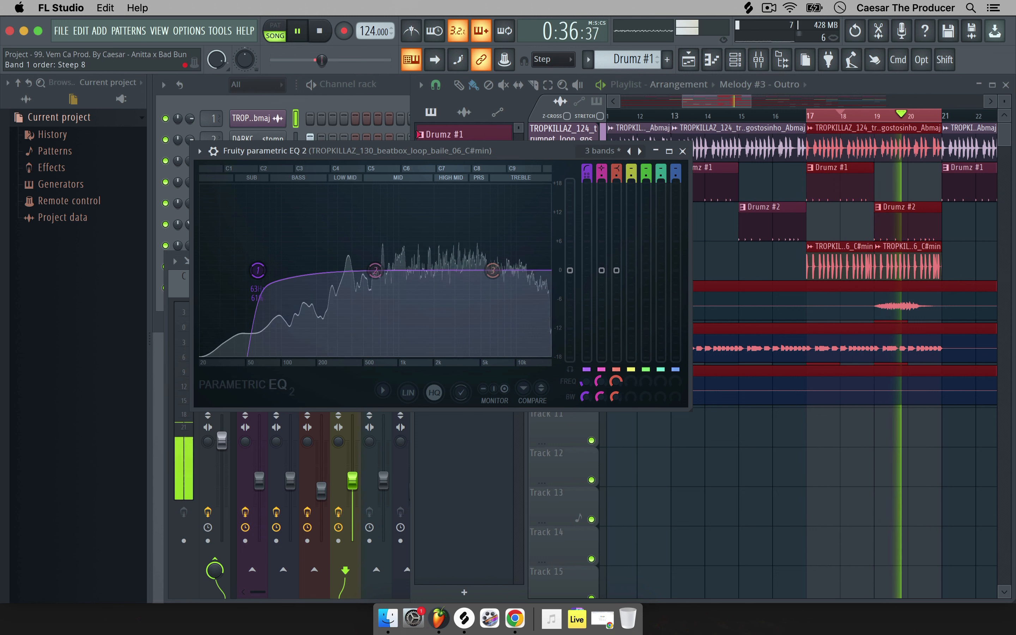
left_click_drag(258, 270, 294, 270)
key("space")
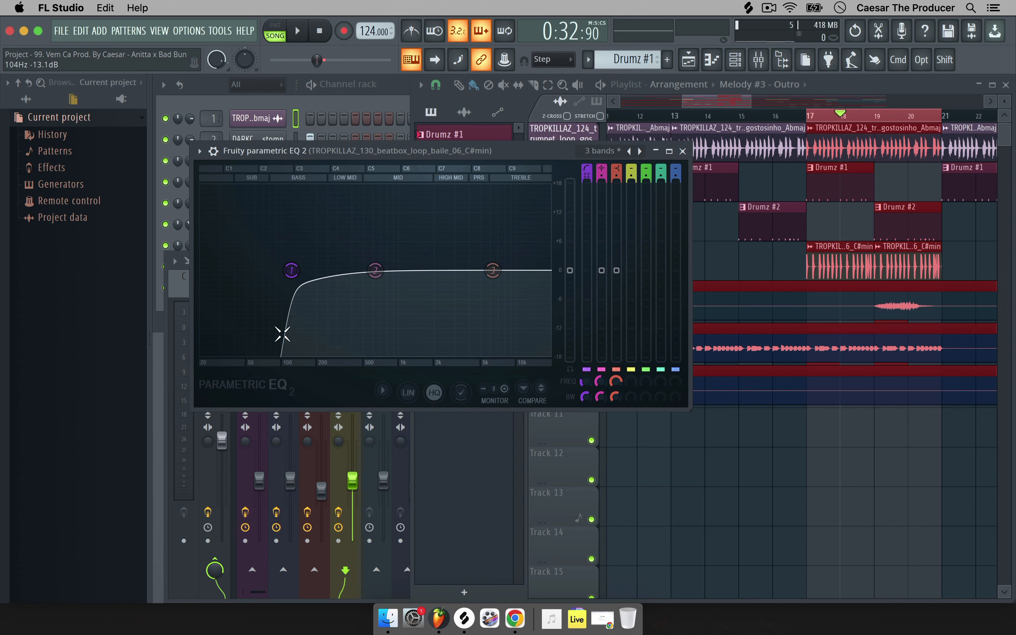
key("space")
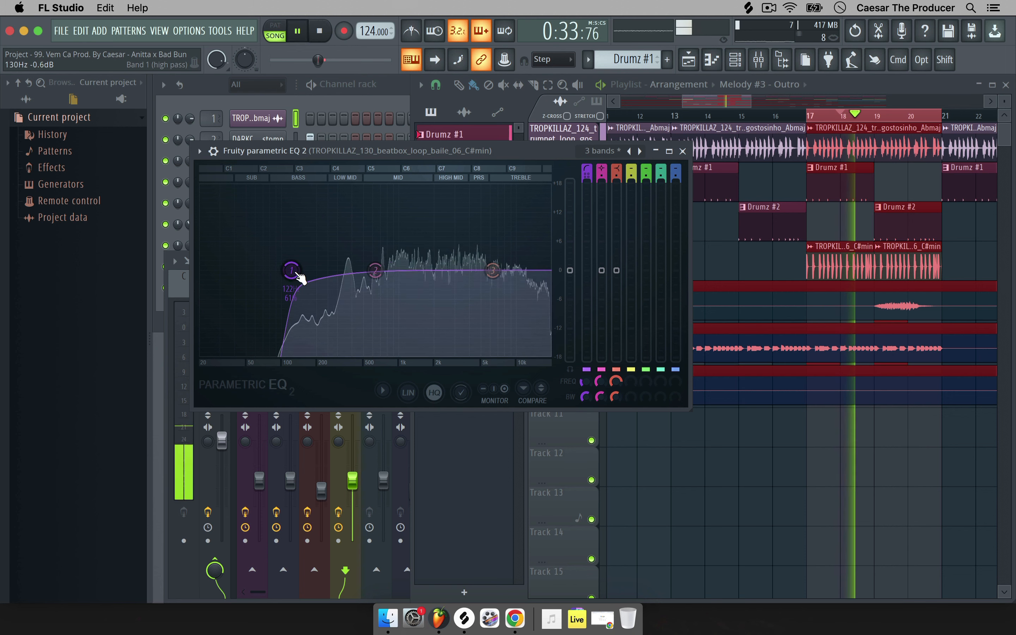
Widen band 1 to 66%, make band 3 a Steep 8 low-pass filter with its cutoff above 10 kHz, and close the EQ
scroll(298, 275, "up", 3)
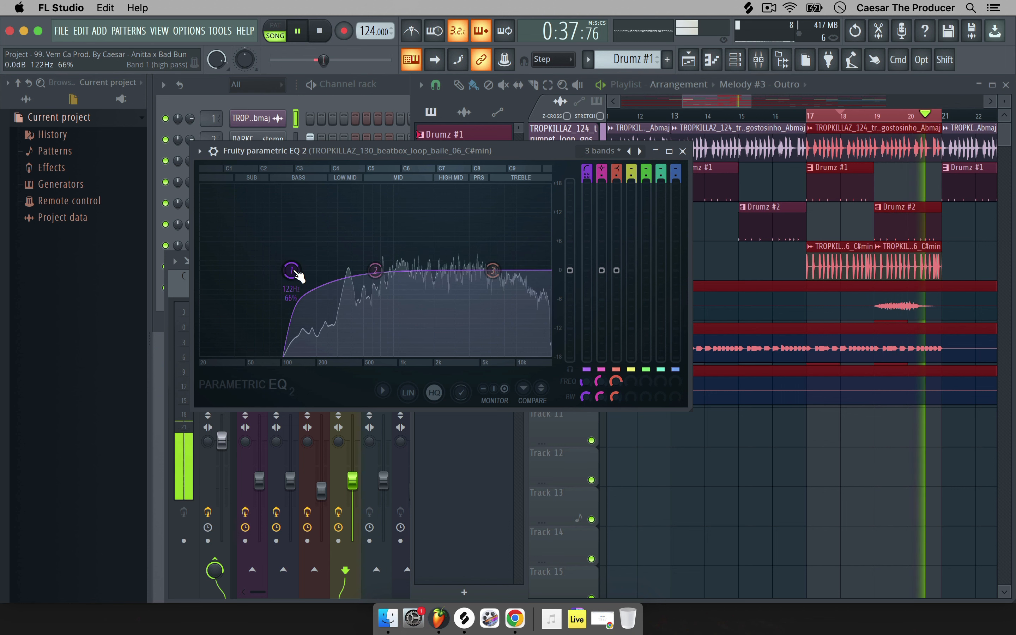
right_click(493, 271)
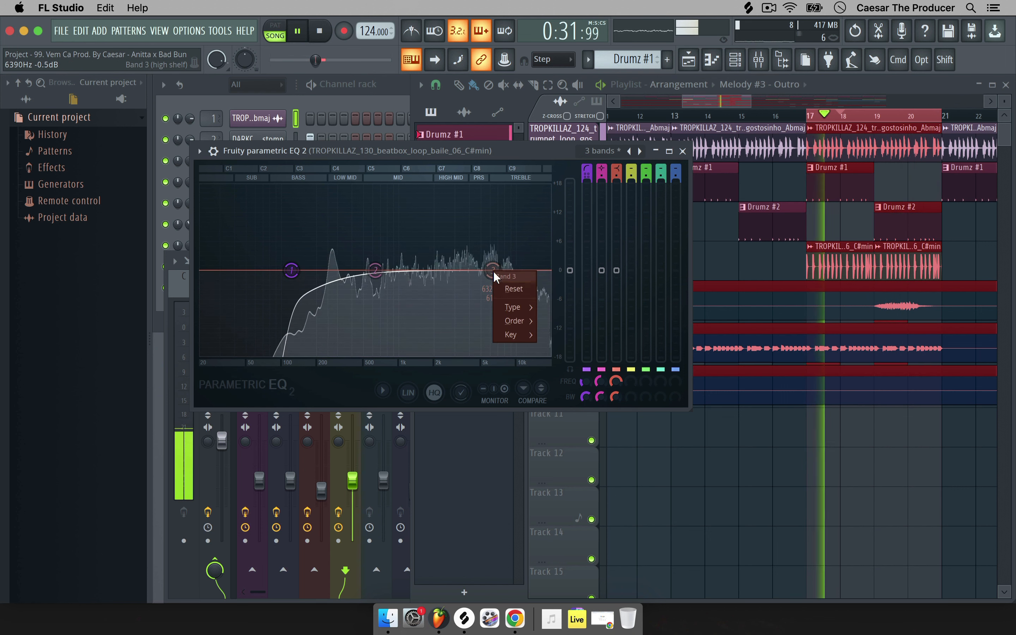
mouse_move(514, 307)
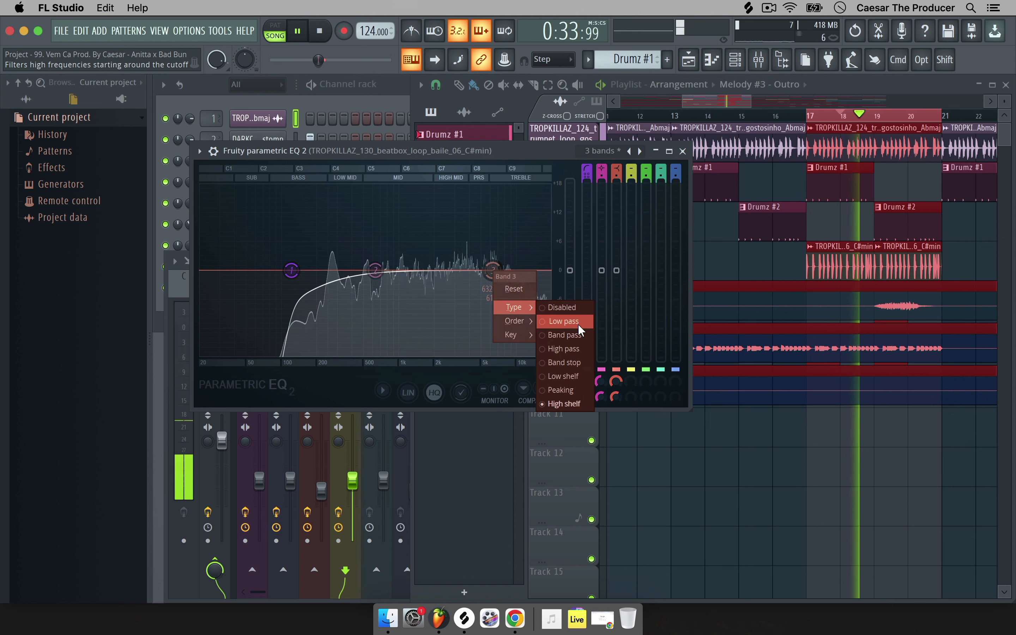
left_click(563, 321)
left_click_drag(616, 175, 616, 160)
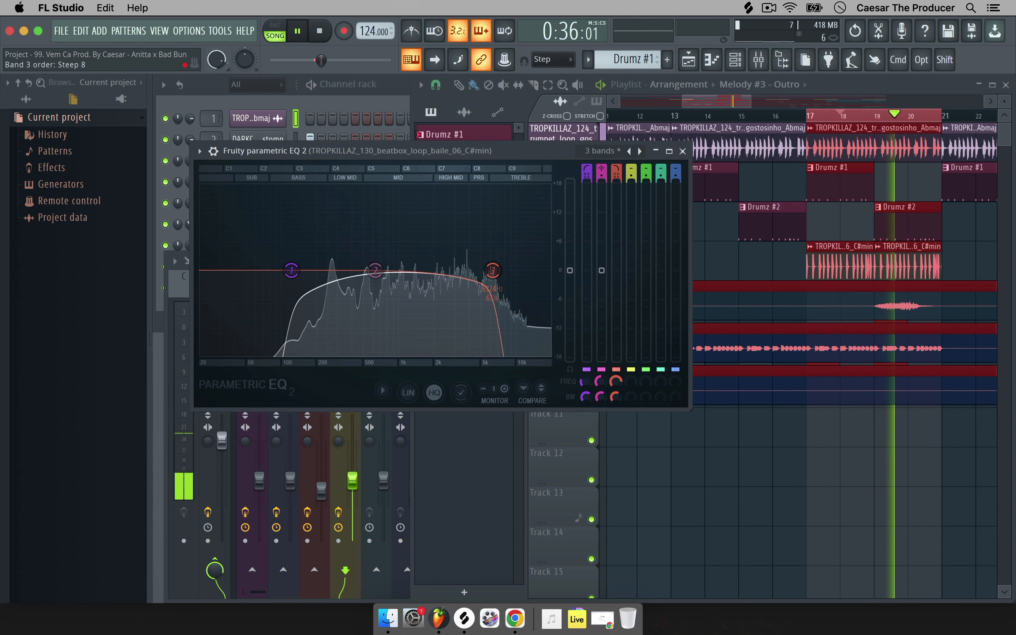
mouse_move(493, 271)
left_mouse_down()
mouse_move(519, 270)
mouse_move(447, 270)
mouse_move(486, 269)
left_mouse_up()
left_click_drag(503, 270, 539, 270)
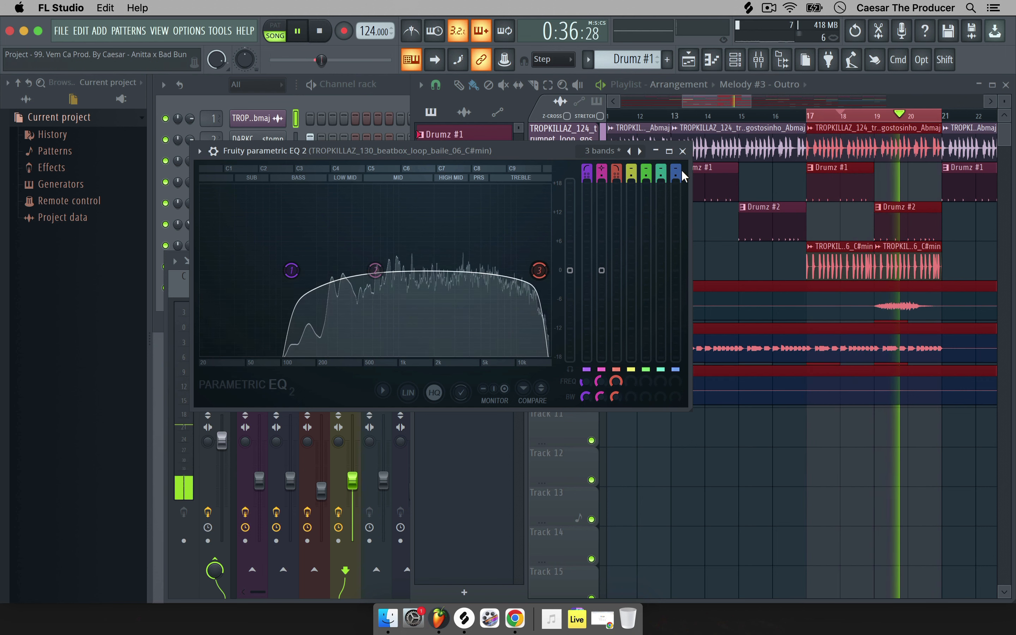
left_click(683, 152)
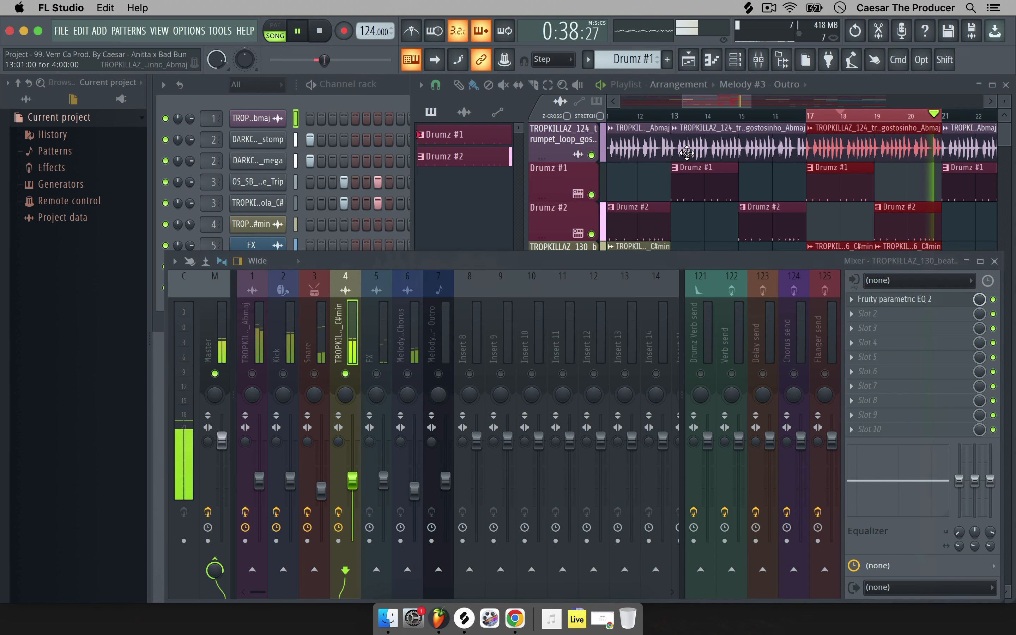
Load TR5 EQ-73 into slot 2 of the beatbox loop track and set its high gain to about 2.6
left_click(934, 294)
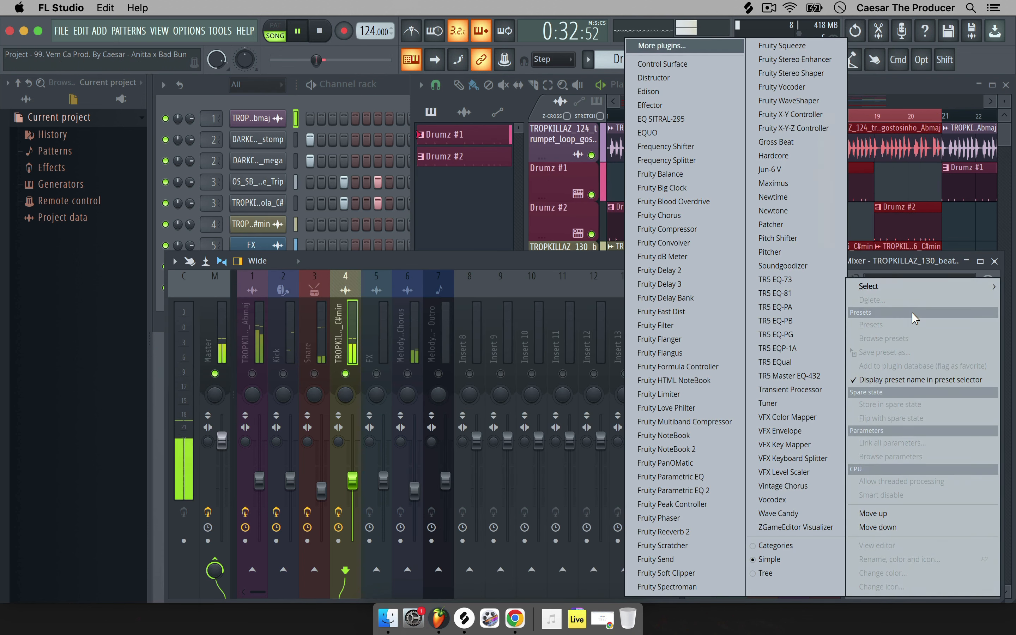
mouse_move(881, 286)
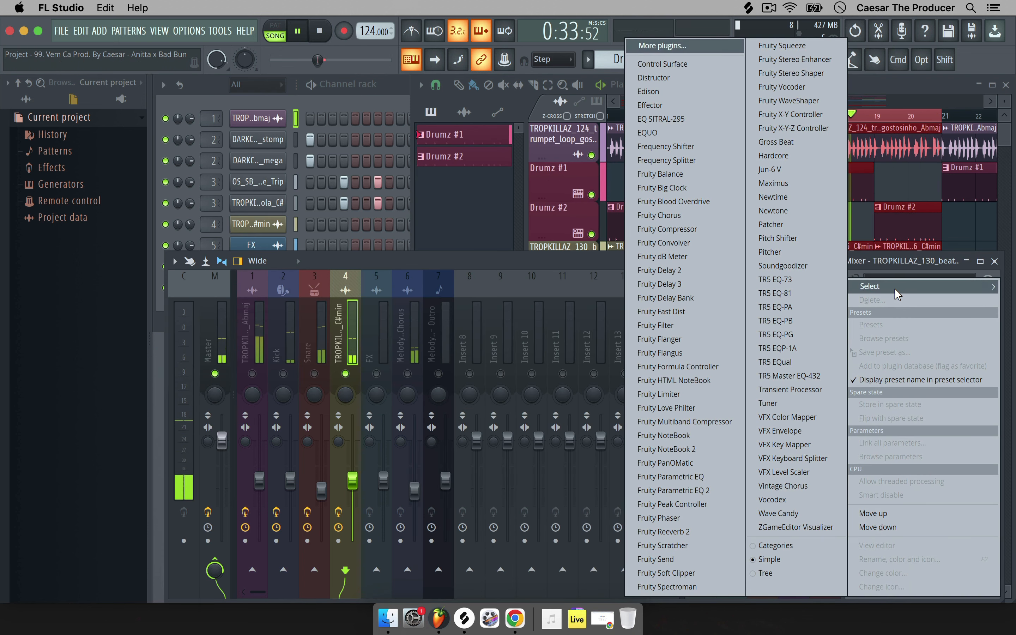
left_click(782, 278)
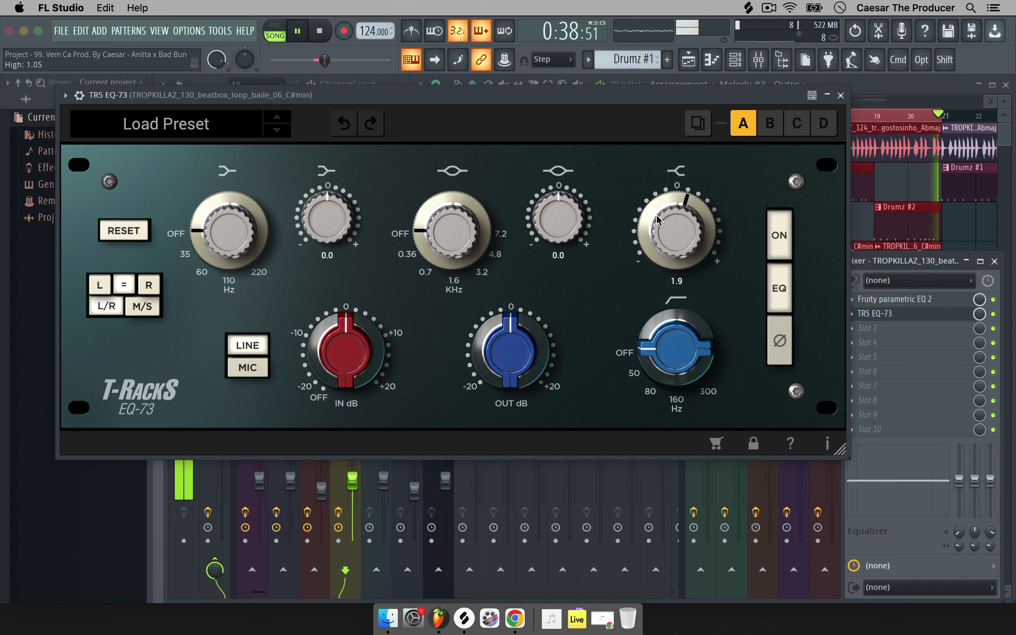
left_click_drag(682, 234, 657, 210)
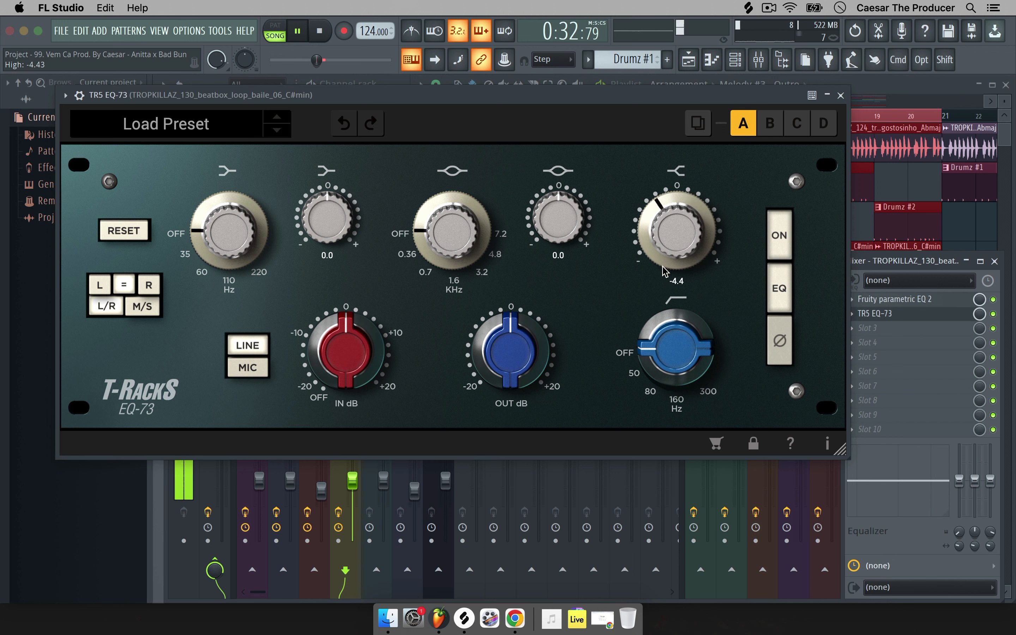
left_click_drag(666, 286, 597, 217)
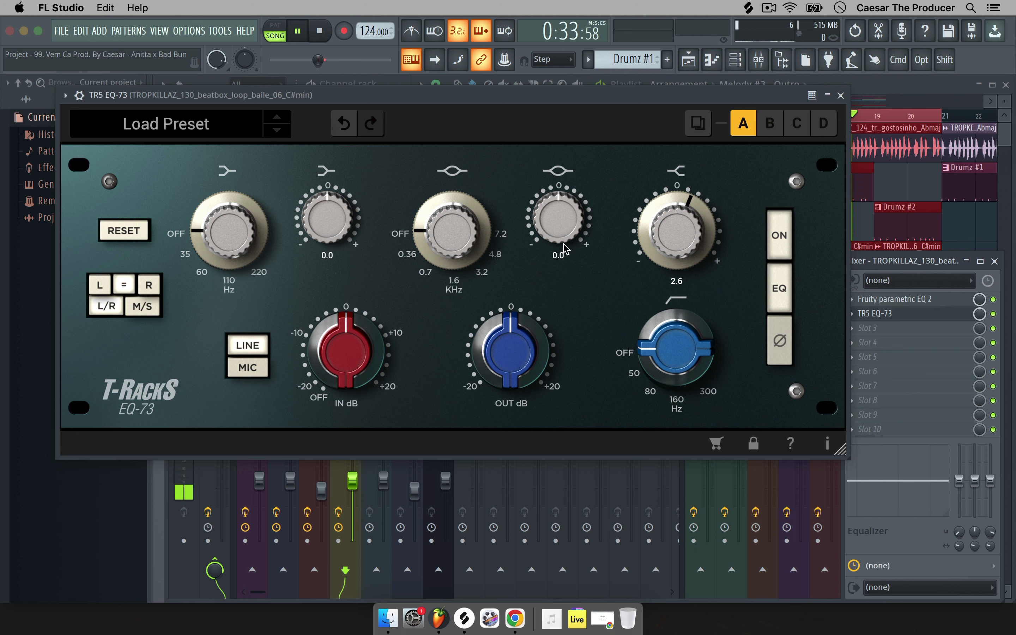
Set the EQ-73's presence gain to about 4.2 at 4.8 kHz and close the plugin
left_click_drag(565, 249, 547, 203)
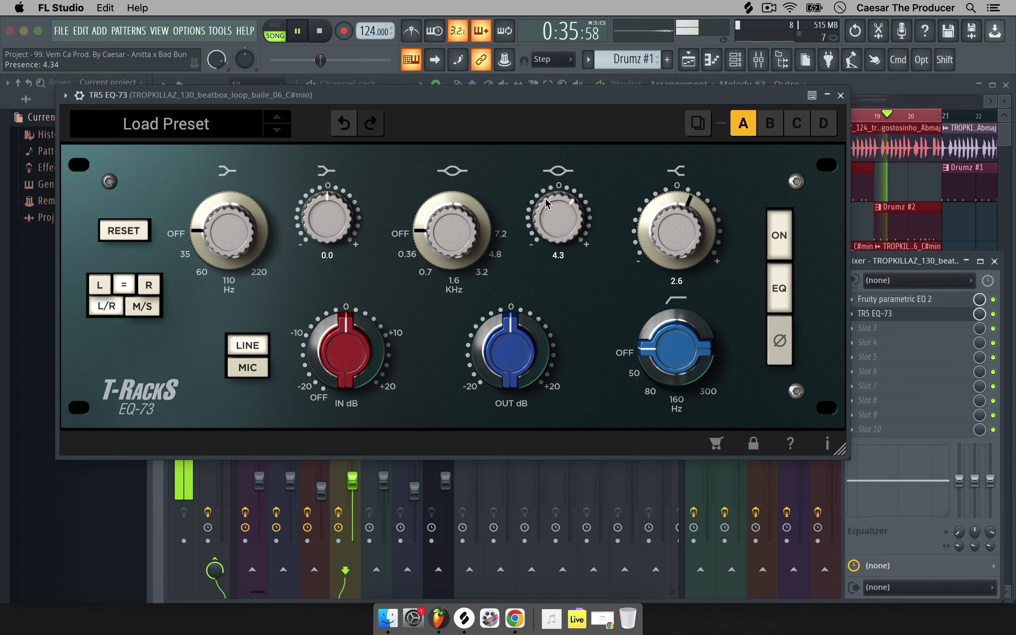
left_click_drag(430, 226, 447, 408)
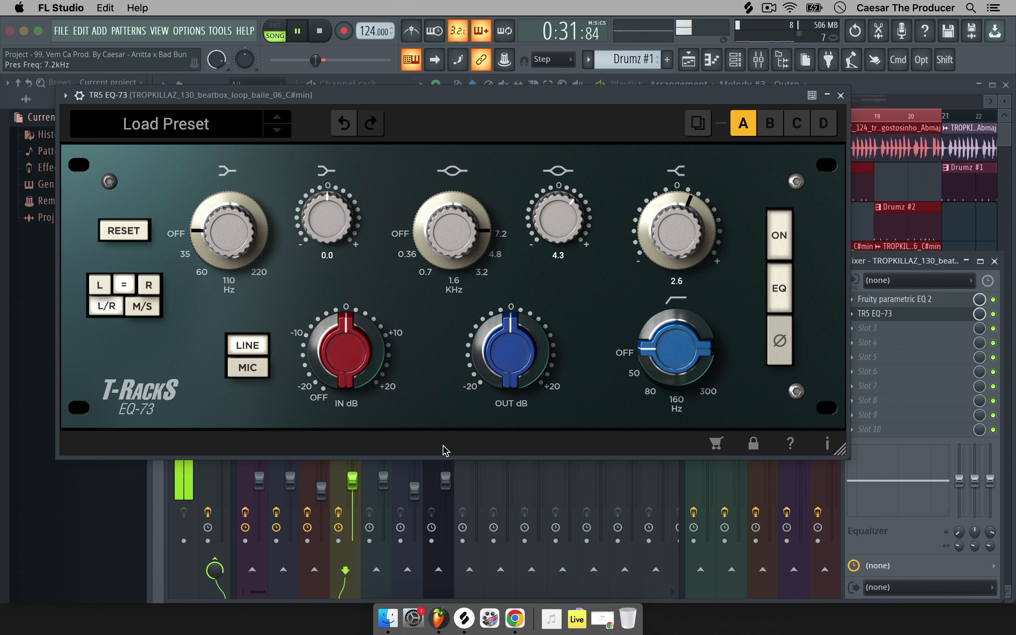
left_click_drag(455, 342, 443, 403)
mouse_move(557, 220)
left_mouse_down()
mouse_move(549, 266)
mouse_move(552, 212)
left_mouse_up()
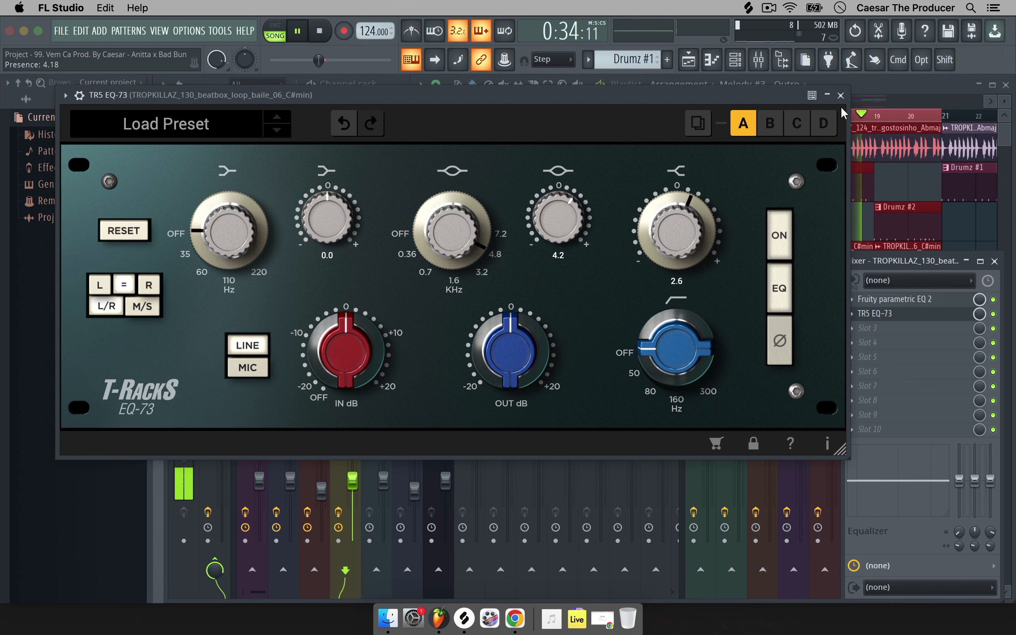
left_click(841, 95)
Load TR5 EQP-1A into slot 3, set the high boost to about 4.9 and high attenuation to about 0.8, and close it
left_click(886, 327)
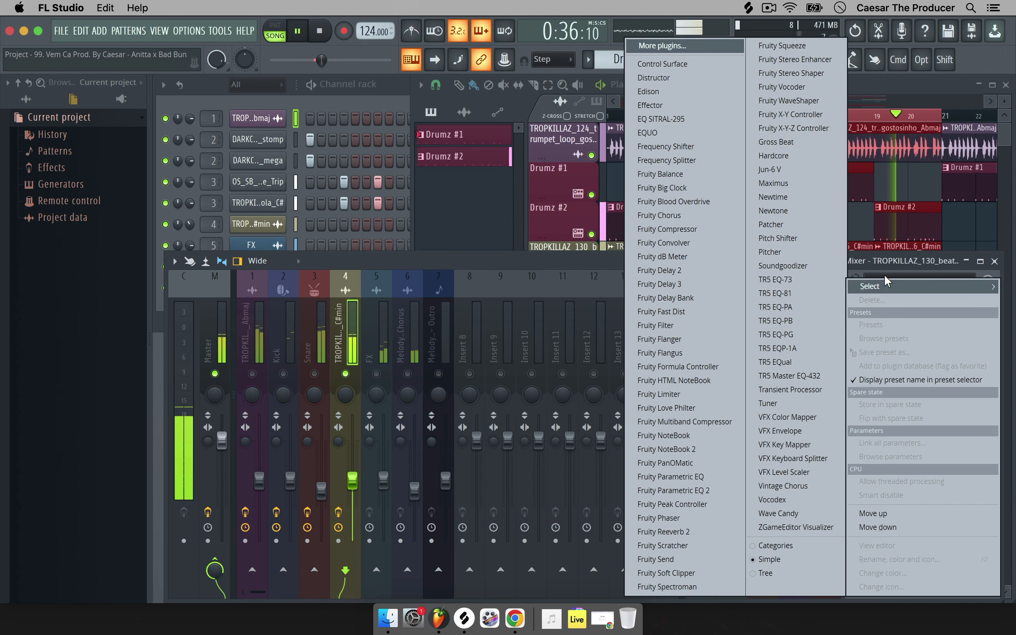
left_click(780, 348)
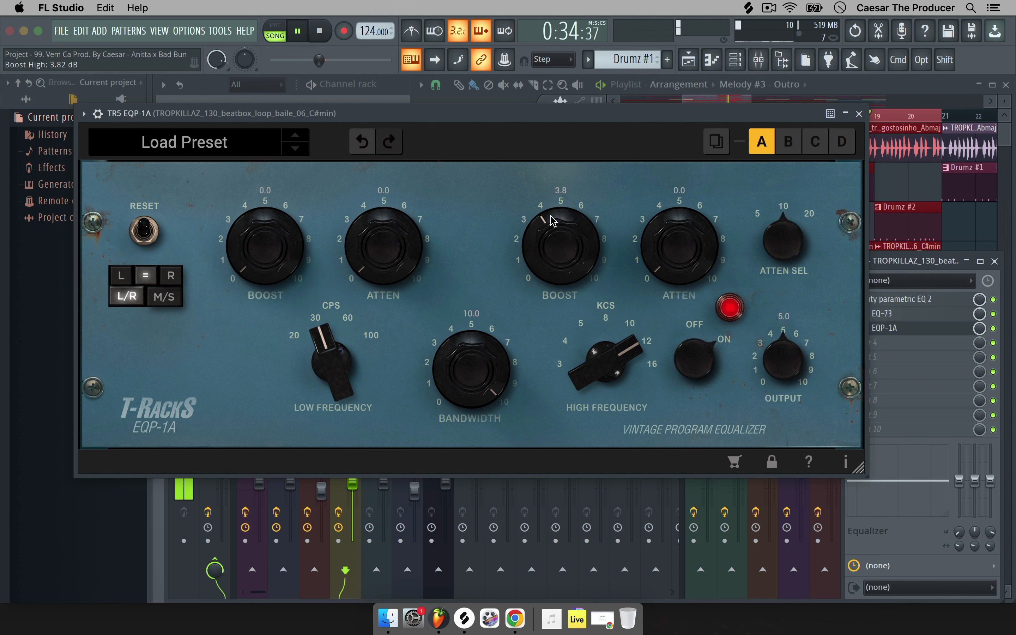
left_click_drag(552, 232, 540, 216)
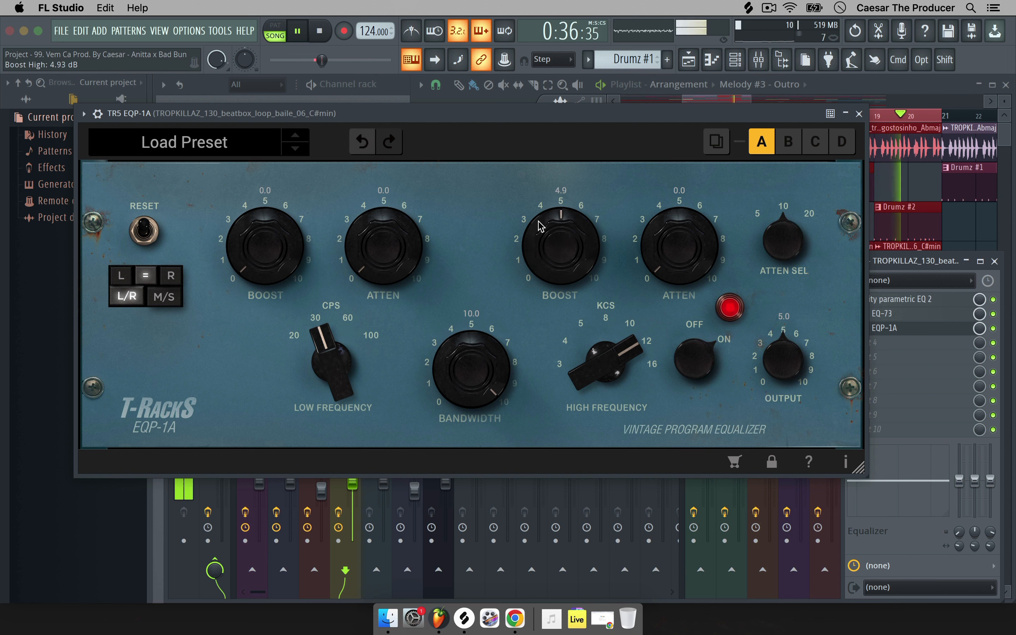
left_click_drag(679, 255, 645, 205)
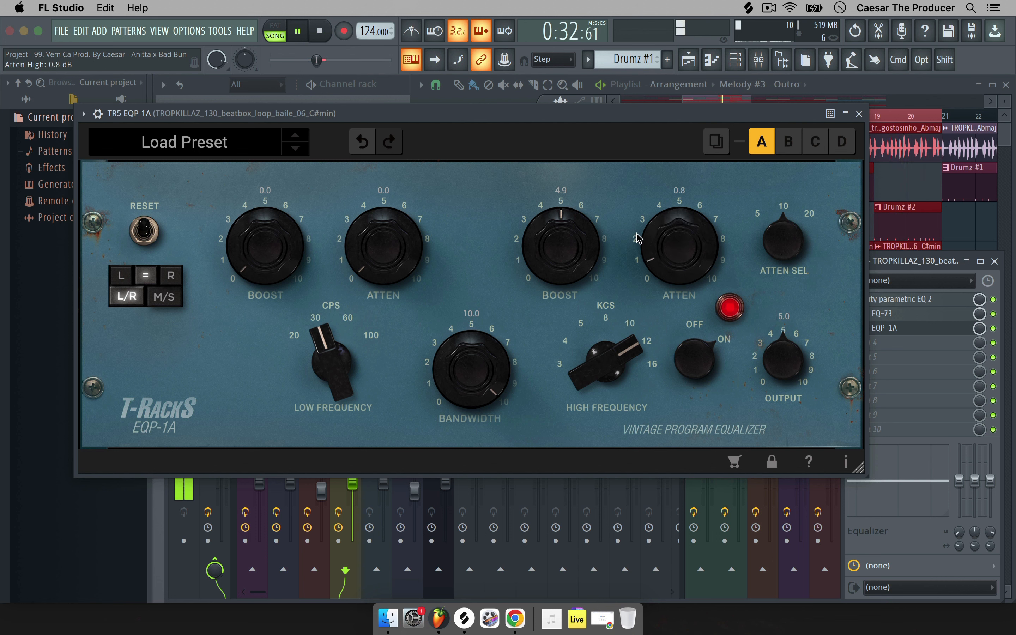
left_click(859, 114)
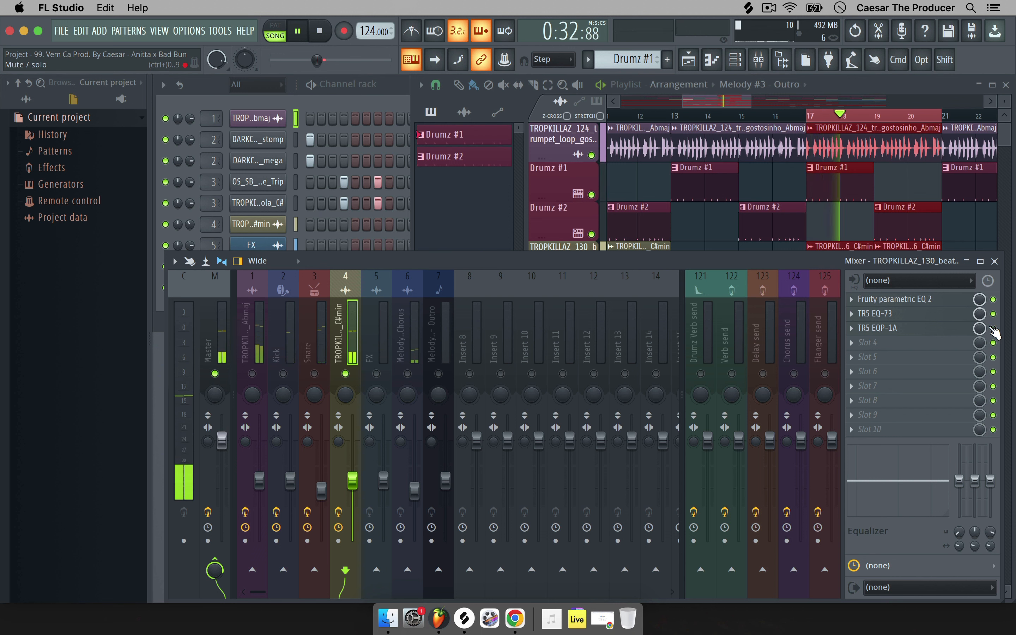
key("space")
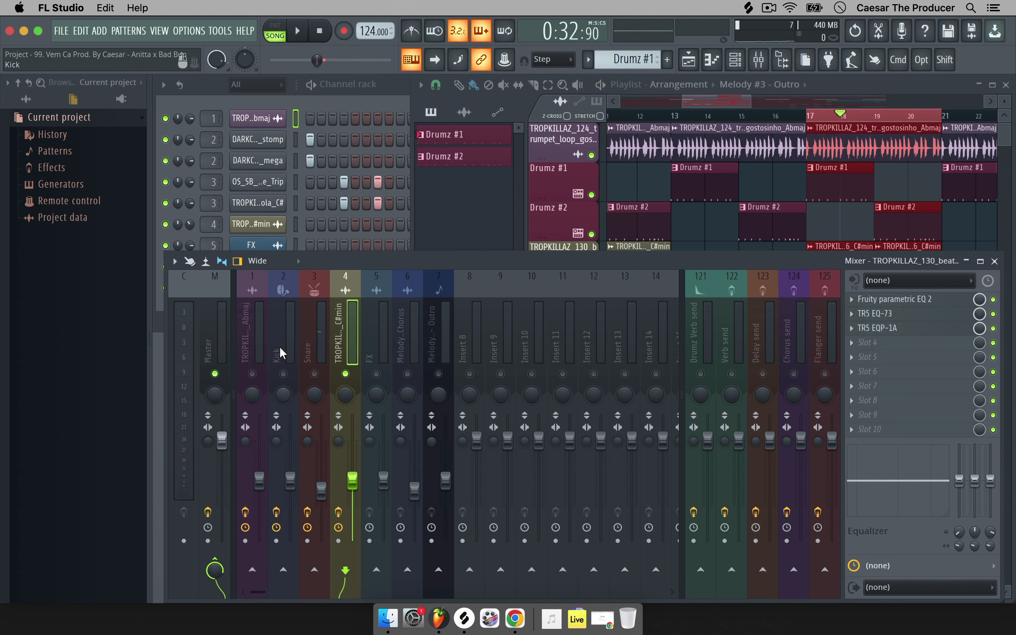
left_click(224, 313)
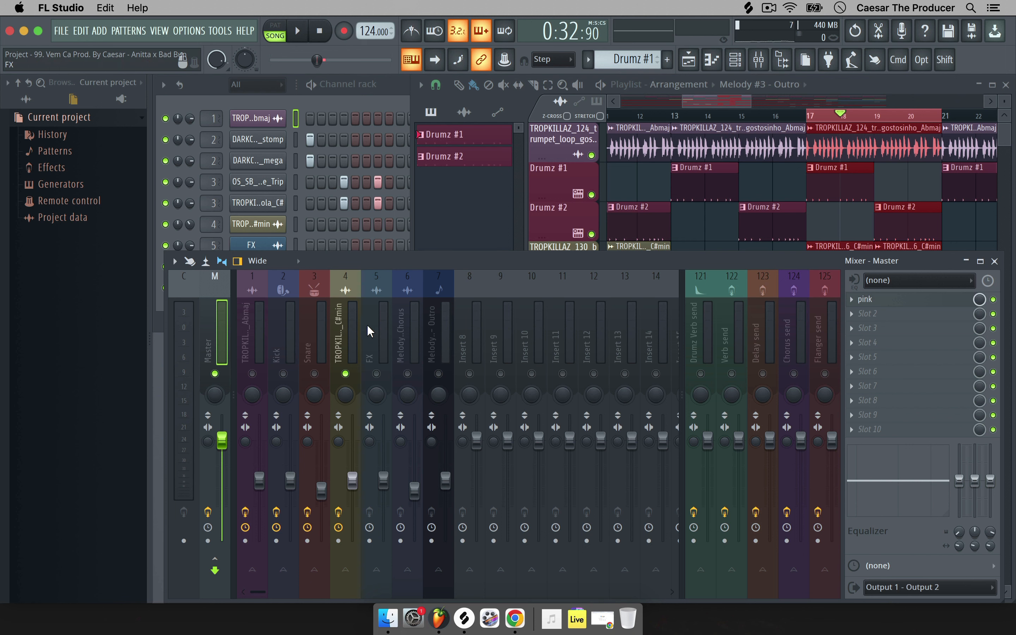
left_click(345, 352)
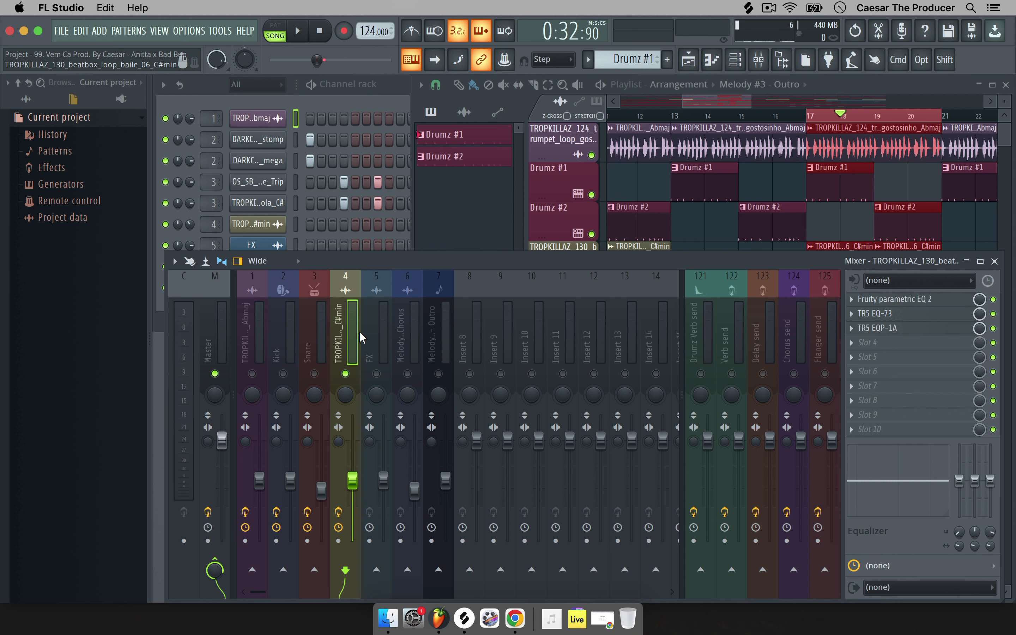
Play the loop with the Snare, Kick and trumpet loop tracks unmuted to hear the beatbox loop in context, then stop playback
key("space")
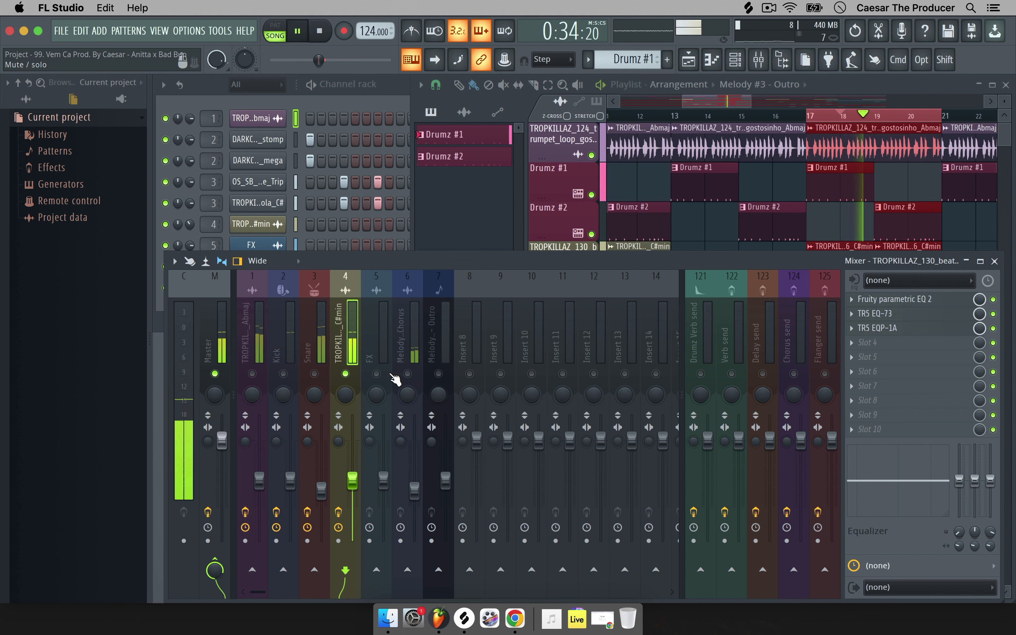
left_click(314, 373)
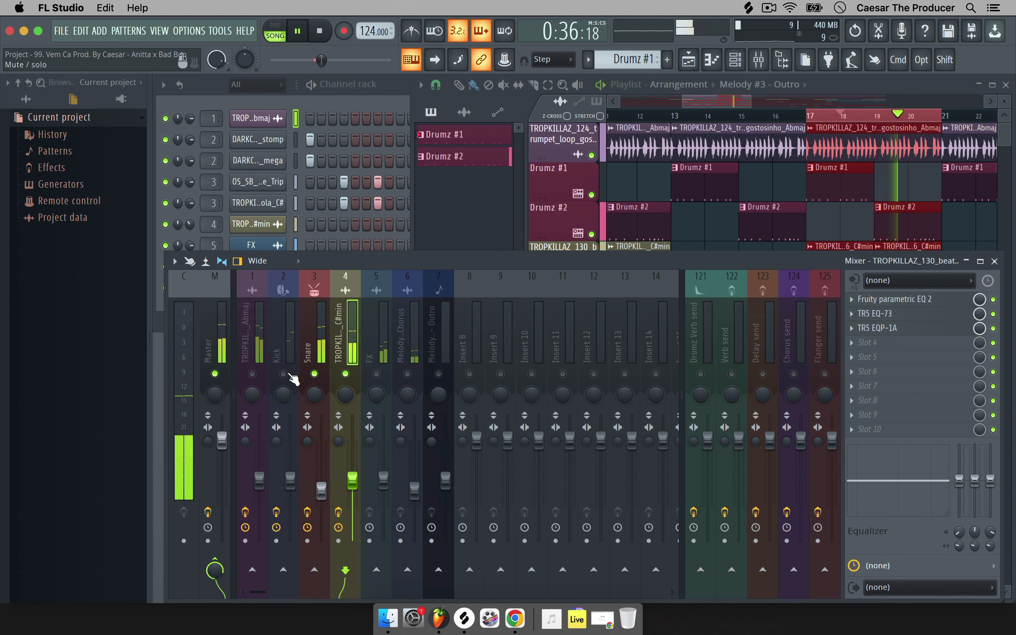
left_click(283, 374)
left_click(252, 374)
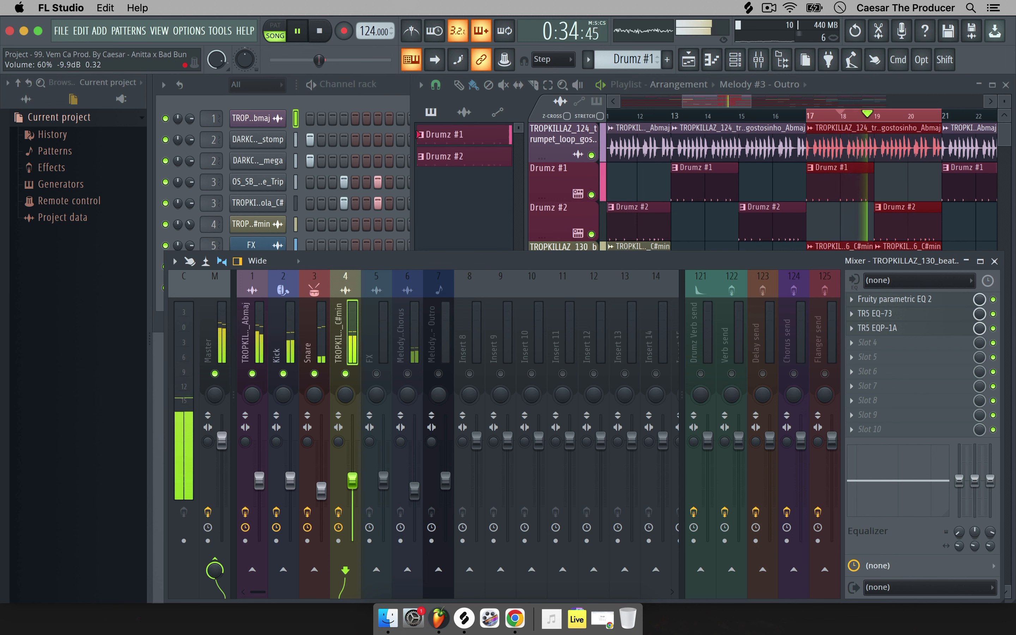
mouse_move(352, 479)
left_mouse_down()
mouse_move(352, 488)
mouse_move(352, 480)
left_mouse_up()
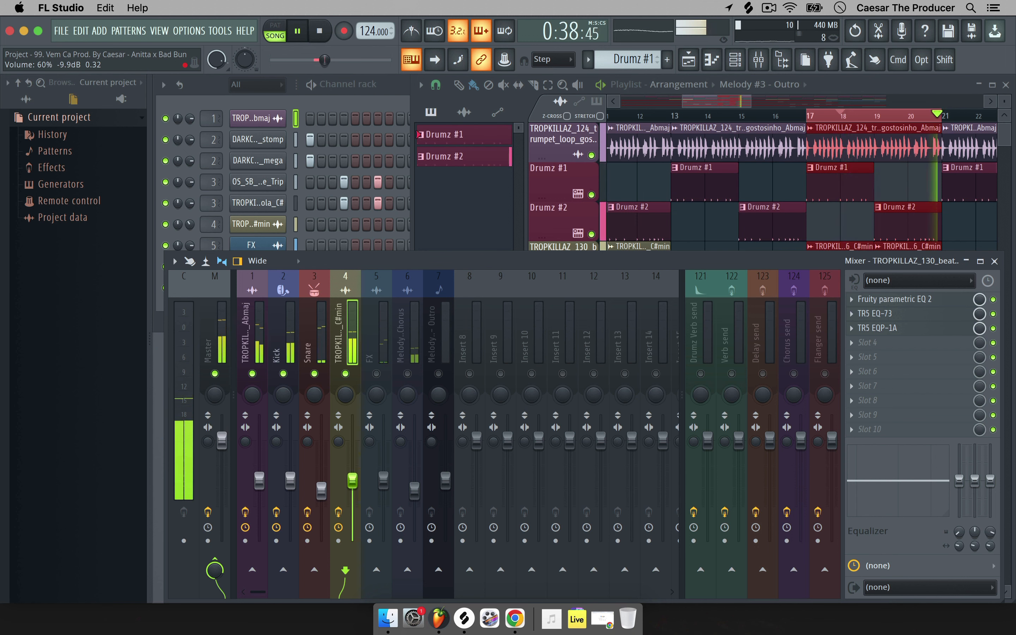
key("space")
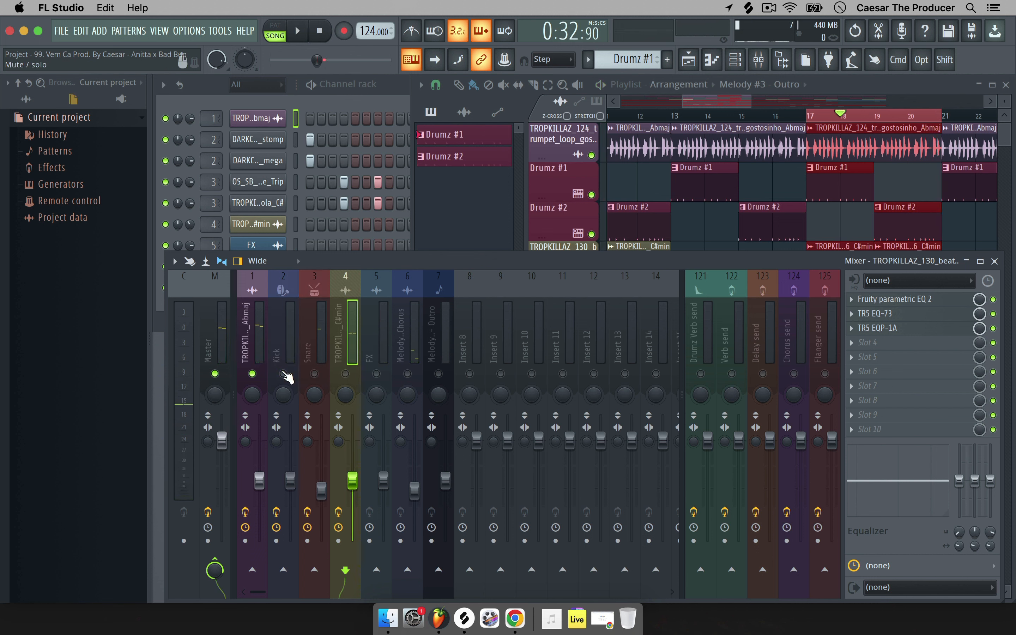
Solo and select the FX mixer track, and loop the playlist from bar 19 to bar 21
left_click(253, 371)
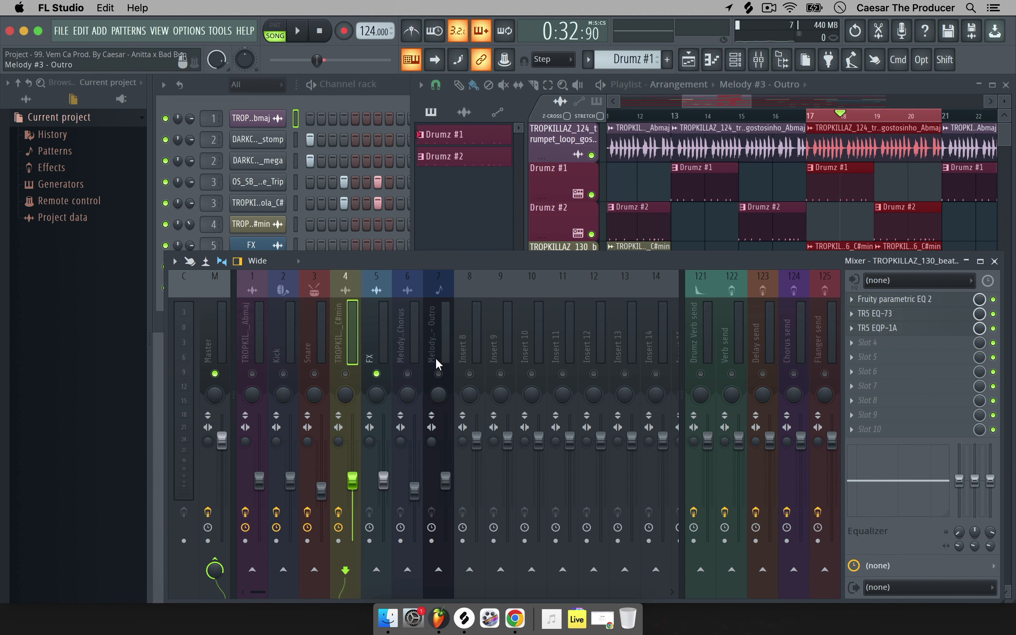
left_click(388, 332)
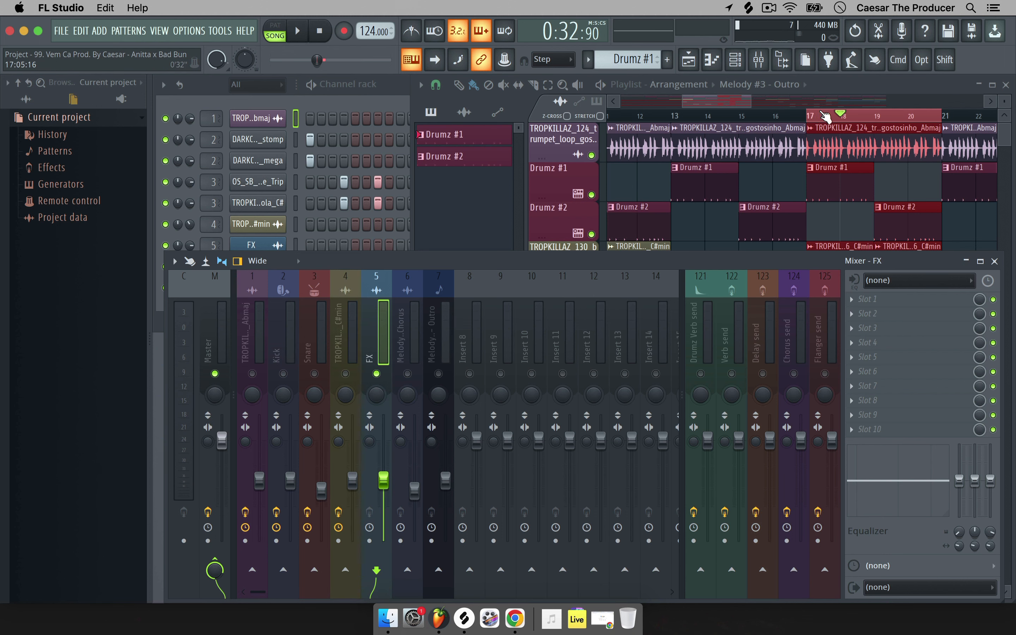
left_click(832, 86)
scroll(884, 199, "right", 4)
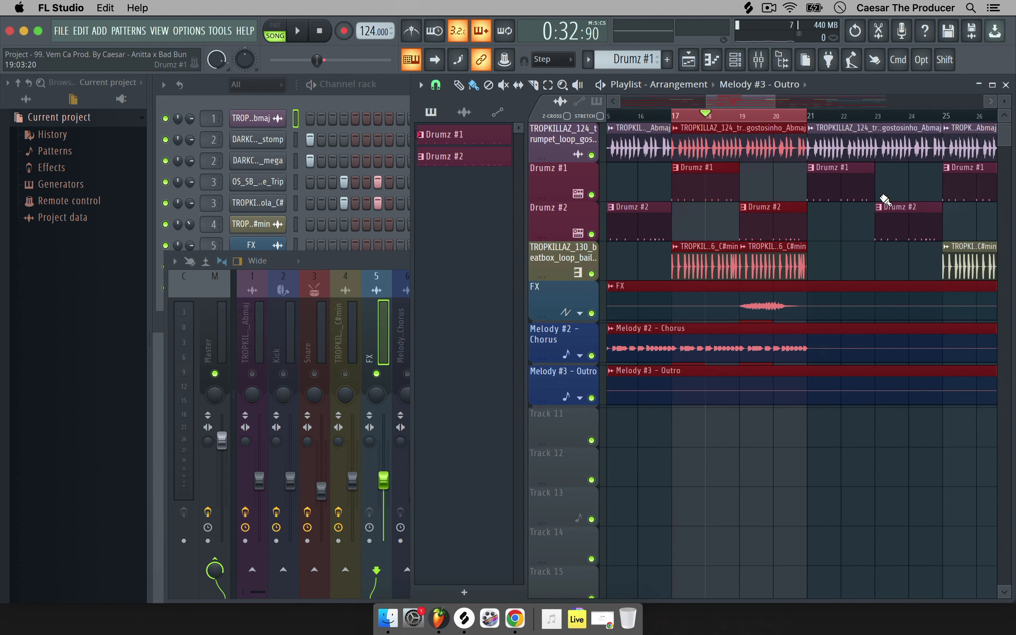
left_click(764, 112)
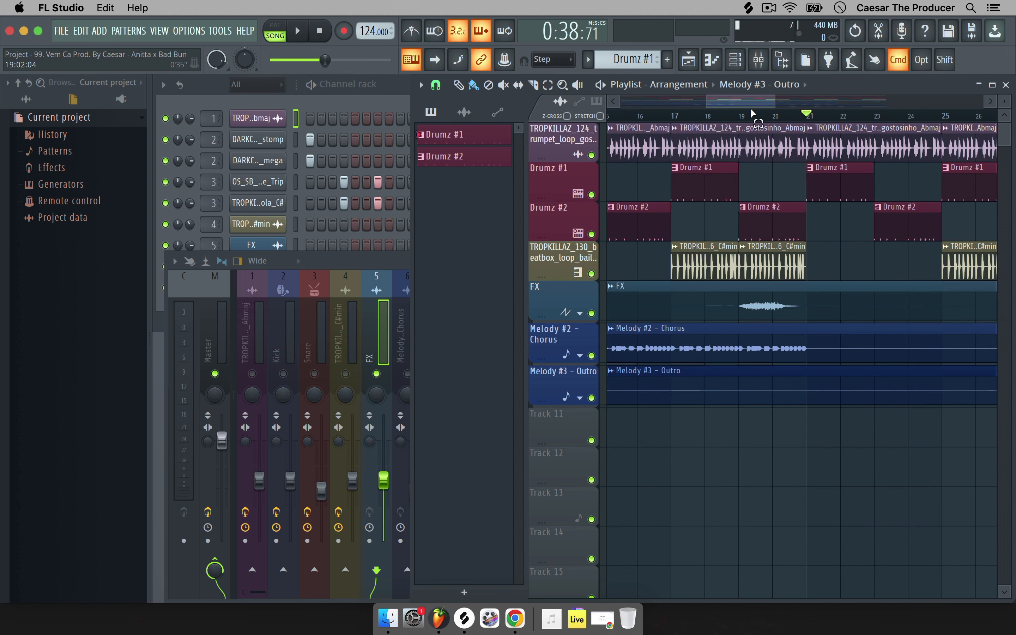
left_click_drag(753, 112, 806, 112)
key("space")
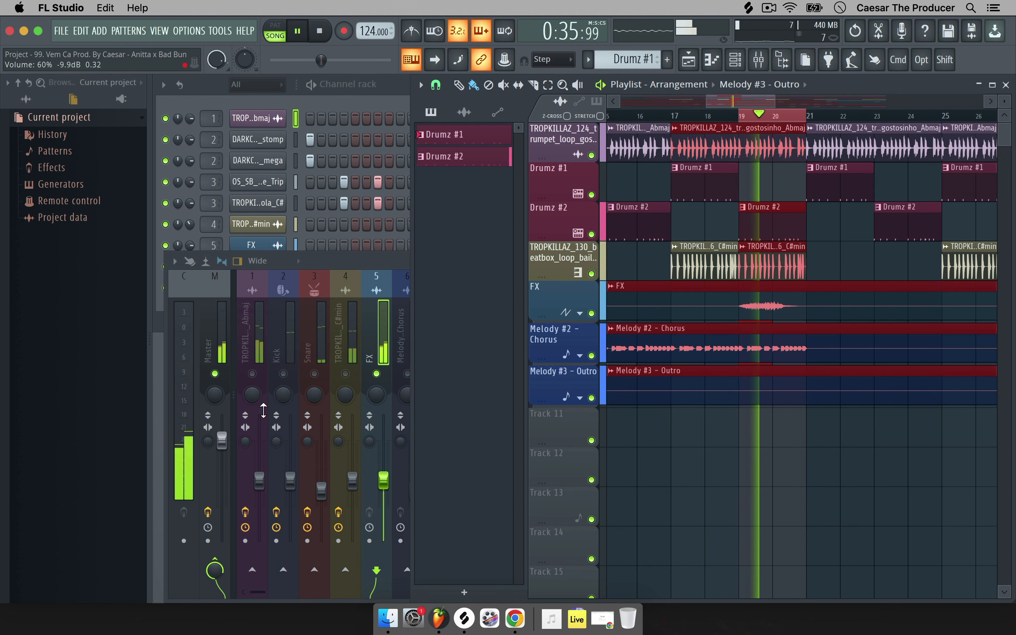
Load Fruity parametric EQ 2 into slot 1 of the FX track
left_click(357, 256)
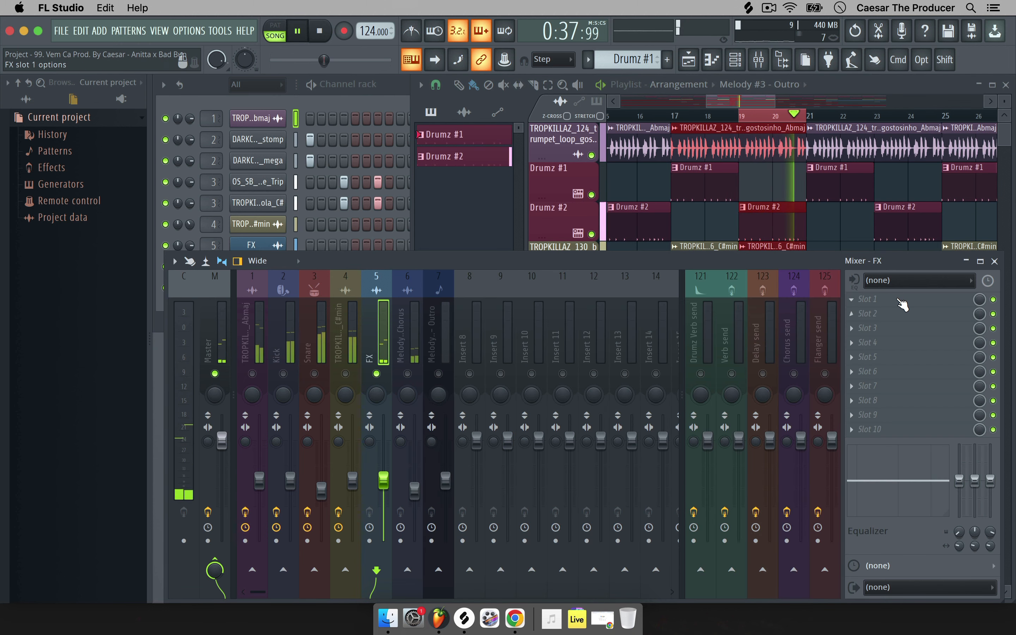
left_click(877, 296)
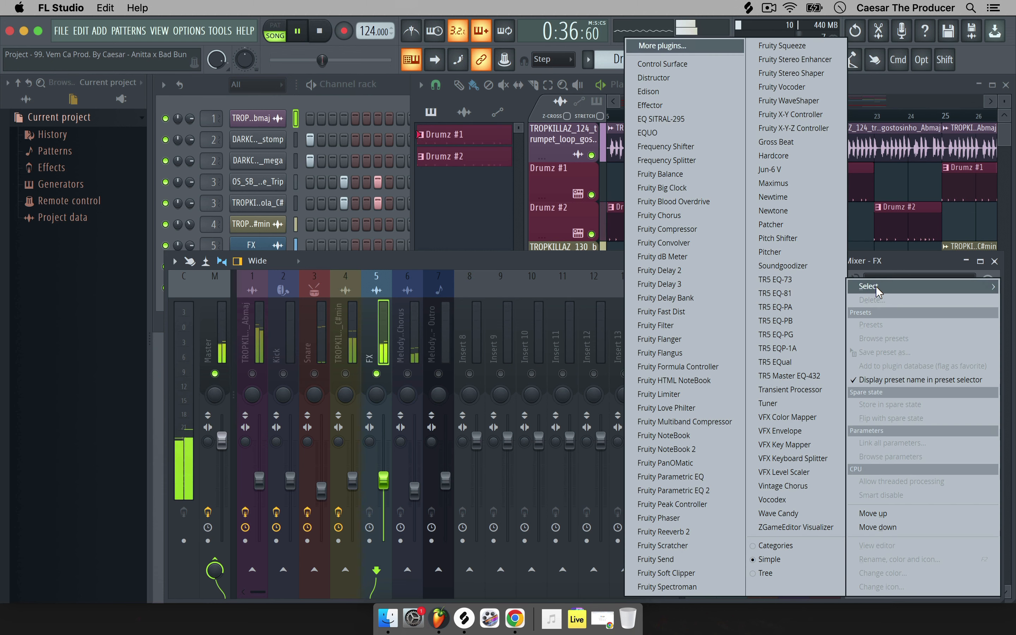
left_click(723, 492)
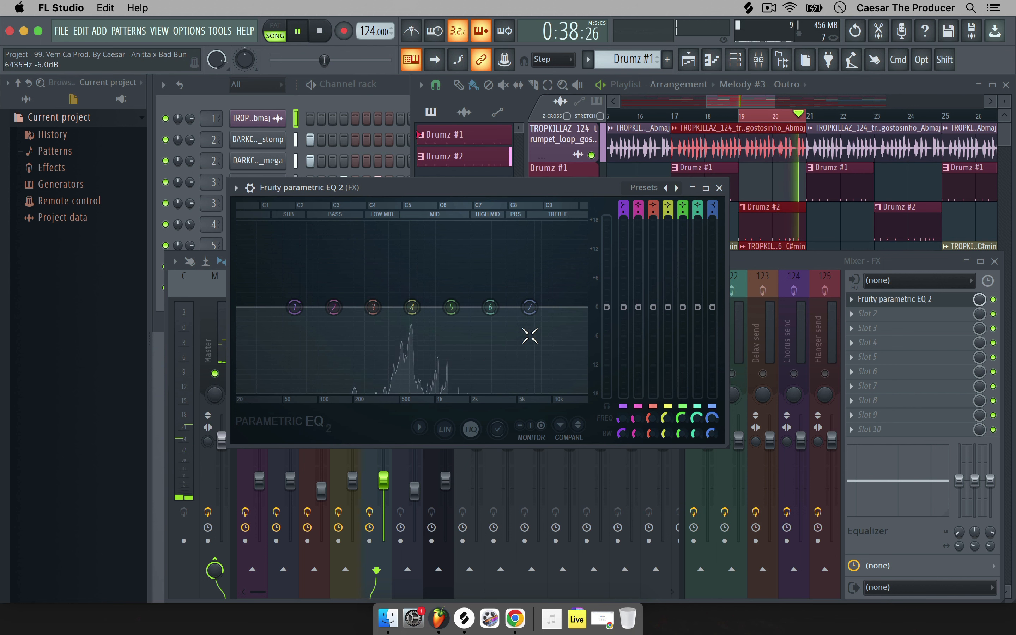
Apply the 3 bands preset to the FX track's Fruity parametric EQ 2 and change band 3 to low pass
left_click(237, 187)
mouse_move(263, 243)
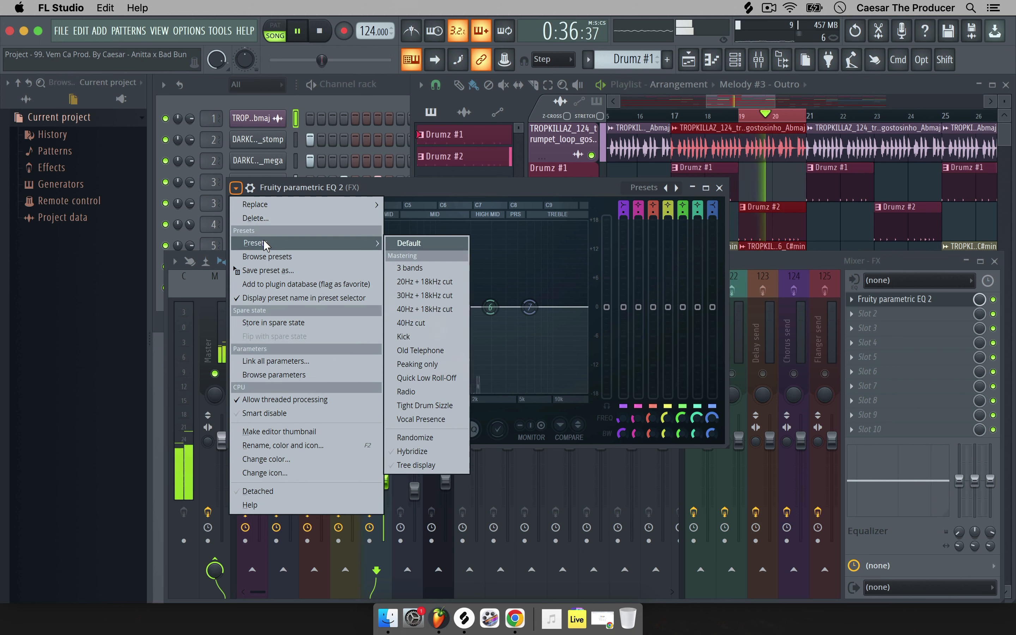
left_click(409, 267)
right_click(530, 306)
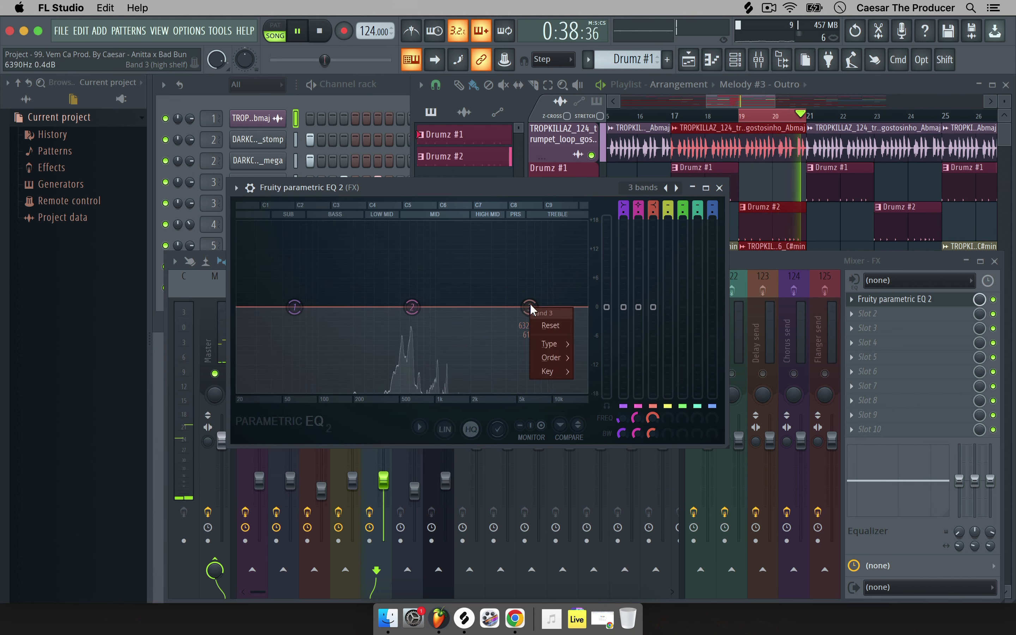
mouse_move(569, 343)
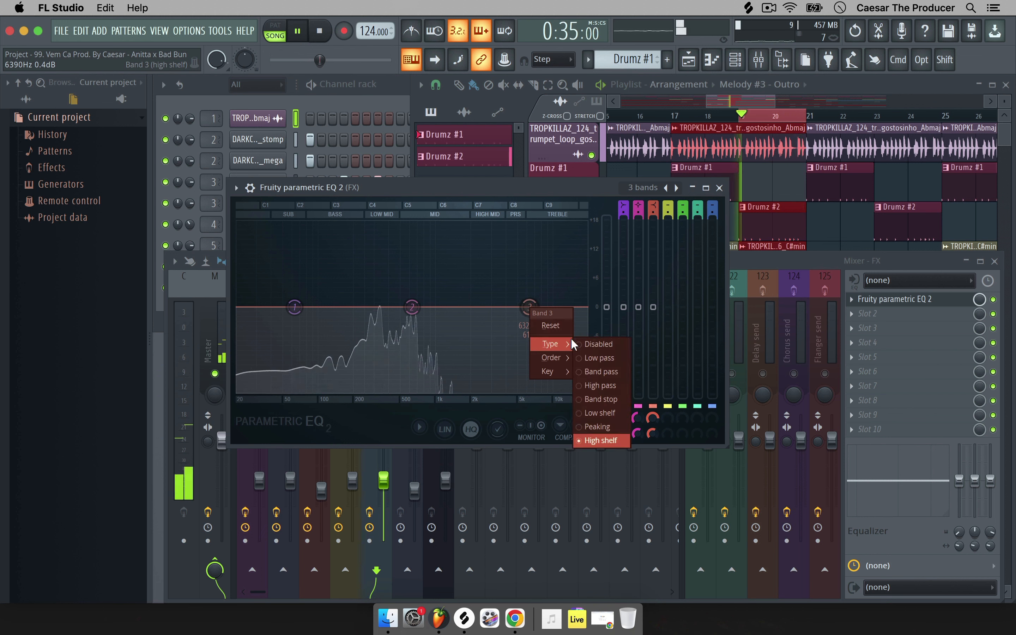
left_click(614, 357)
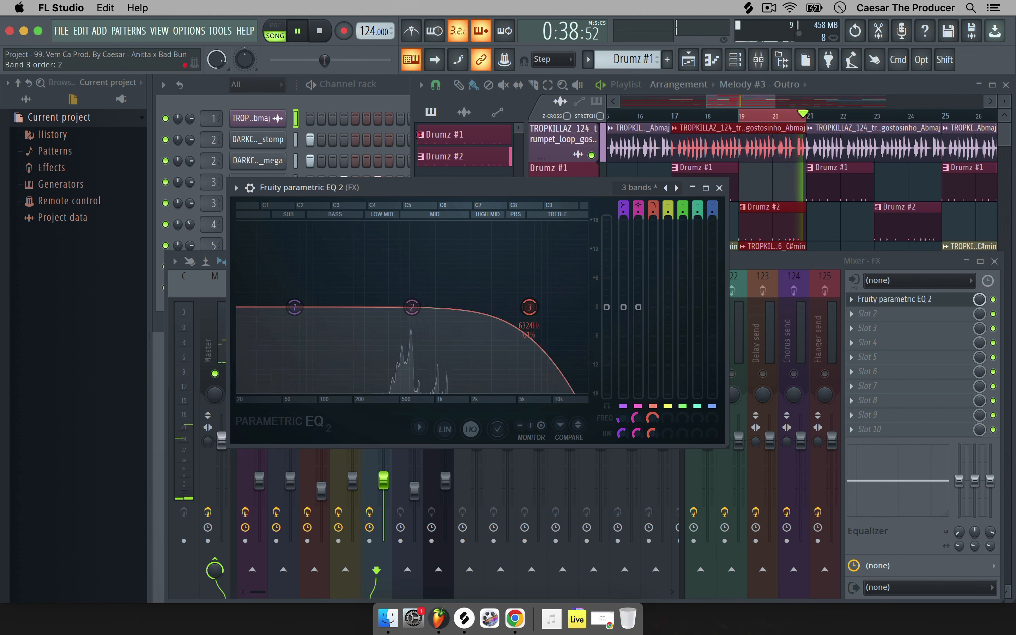
Steepen the band 3 low-pass slope and sweep its cutoff during playback, settling at about 1608 Hz
left_click_drag(529, 307, 462, 306)
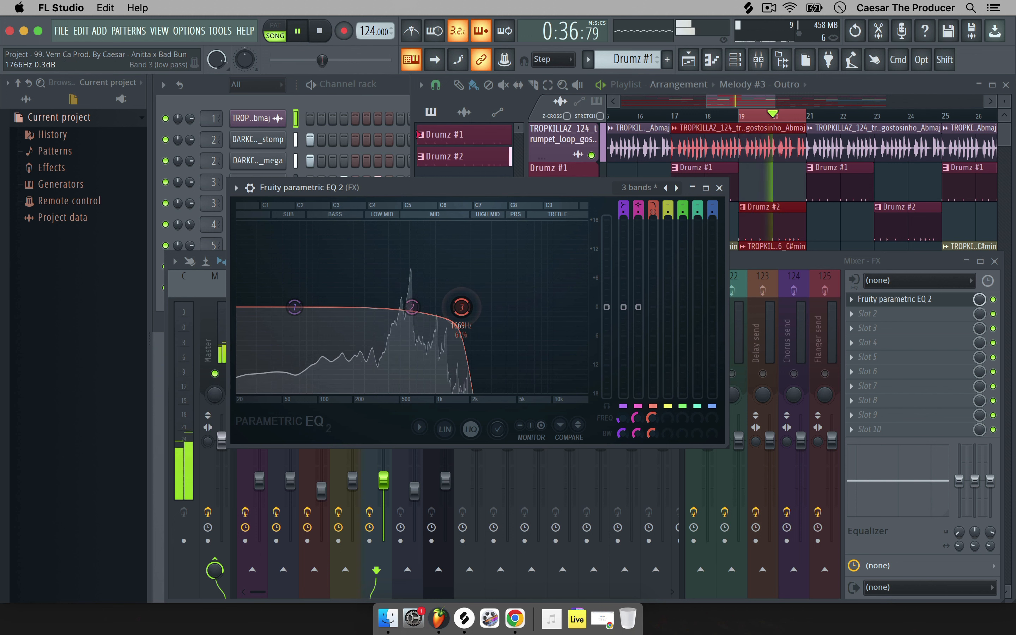
left_click_drag(461, 306, 424, 306)
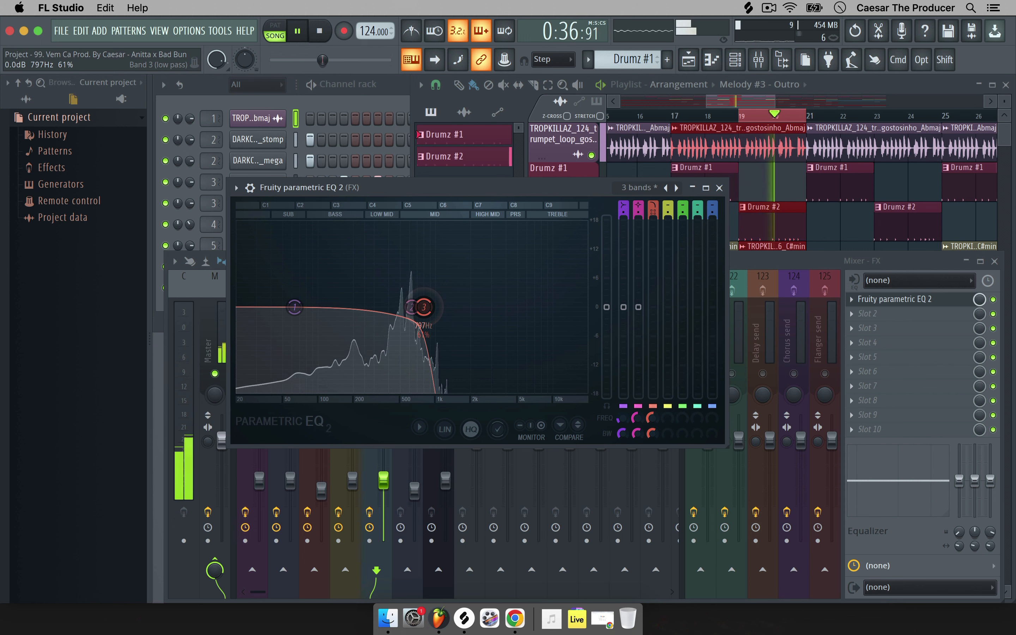
left_click_drag(423, 307, 462, 310)
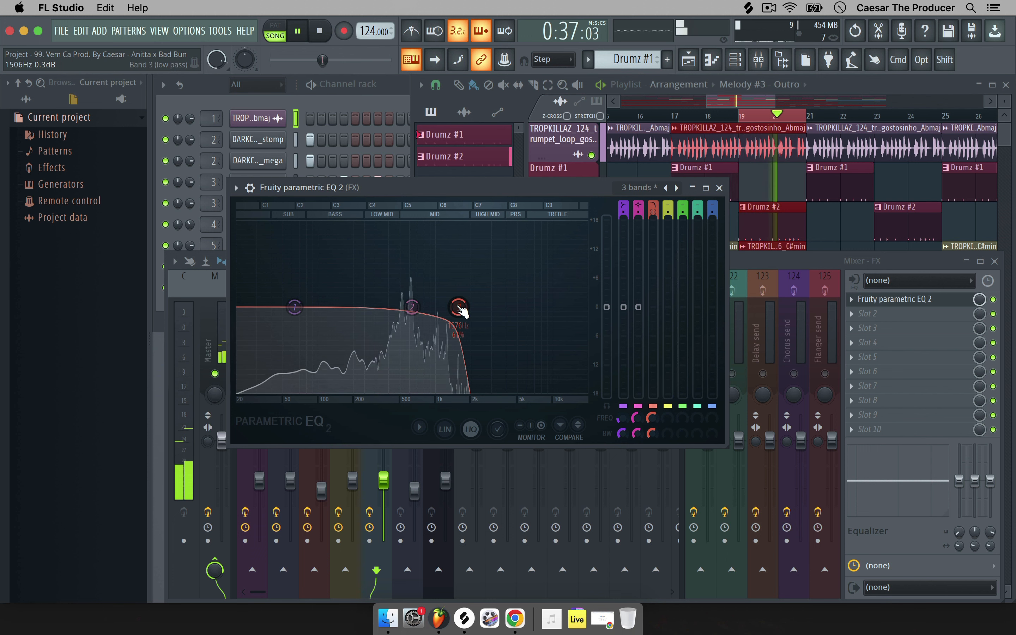
left_click_drag(462, 310, 503, 310)
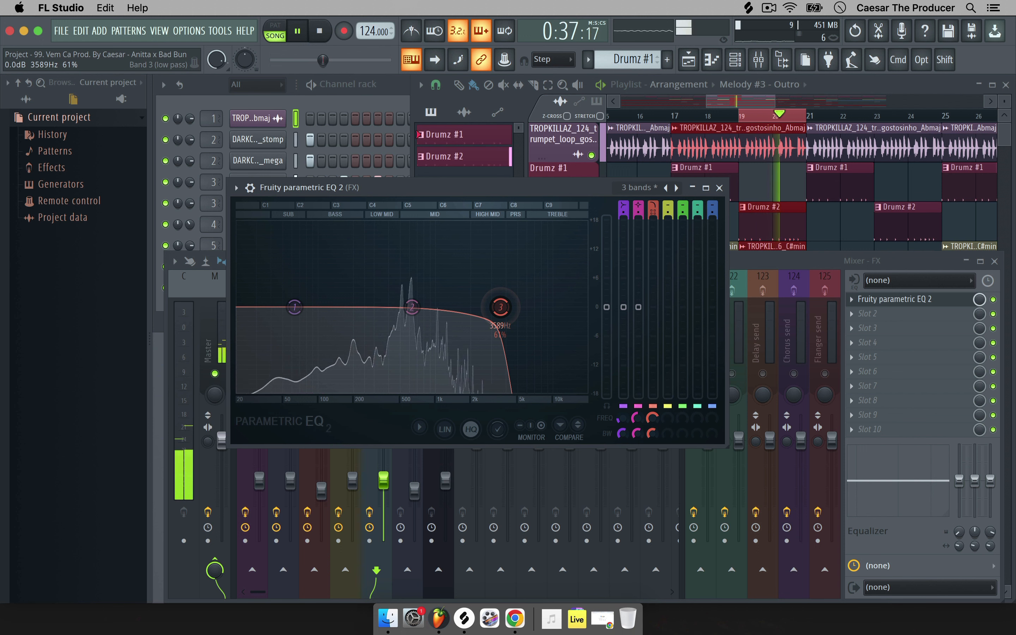
left_click_drag(500, 308, 460, 308)
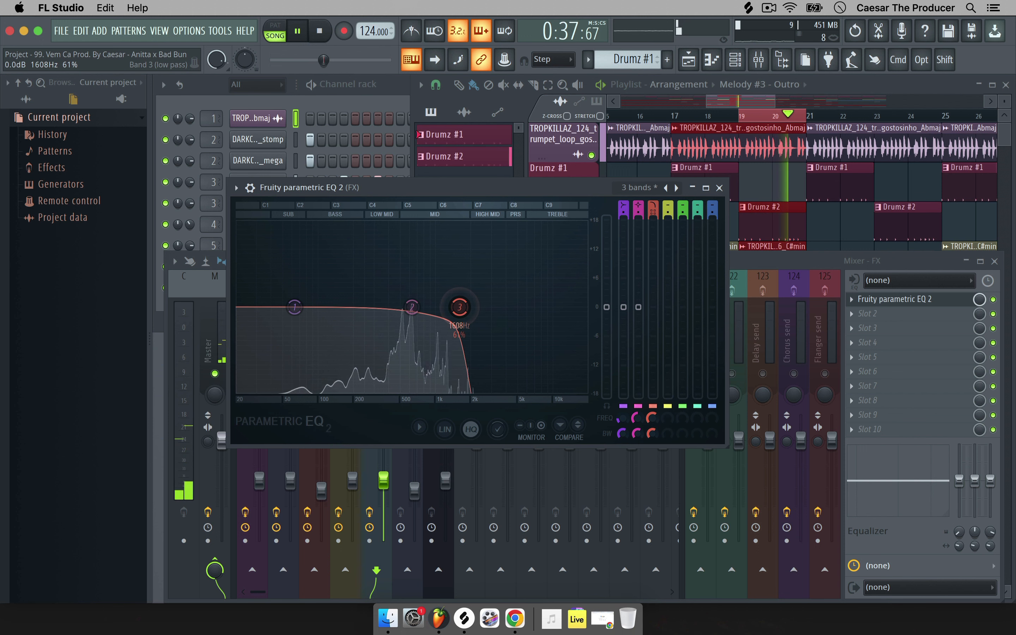
right_click(296, 308)
mouse_move(315, 358)
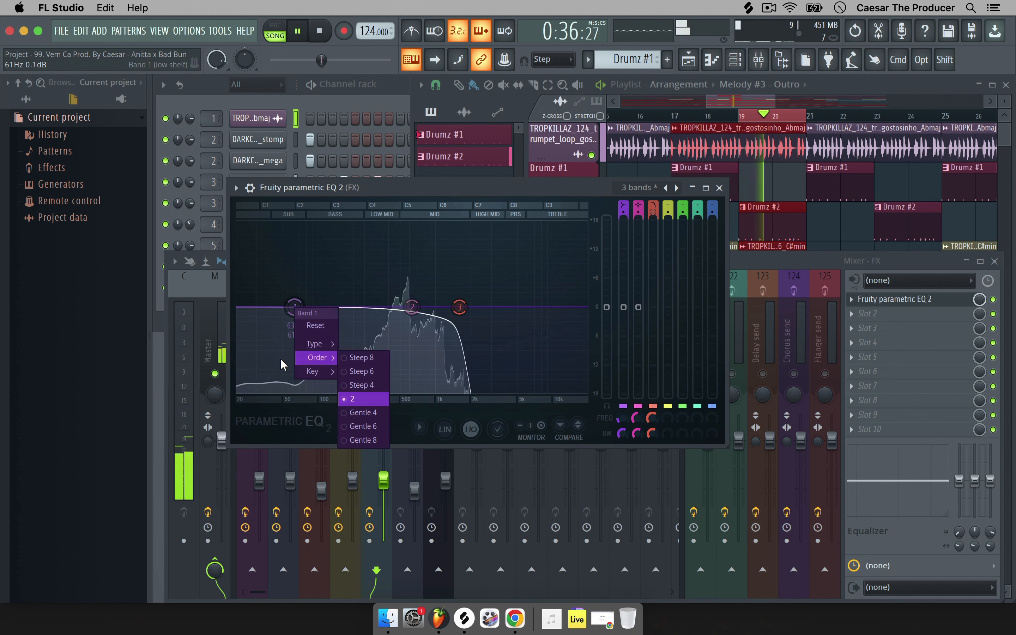
left_click(382, 196)
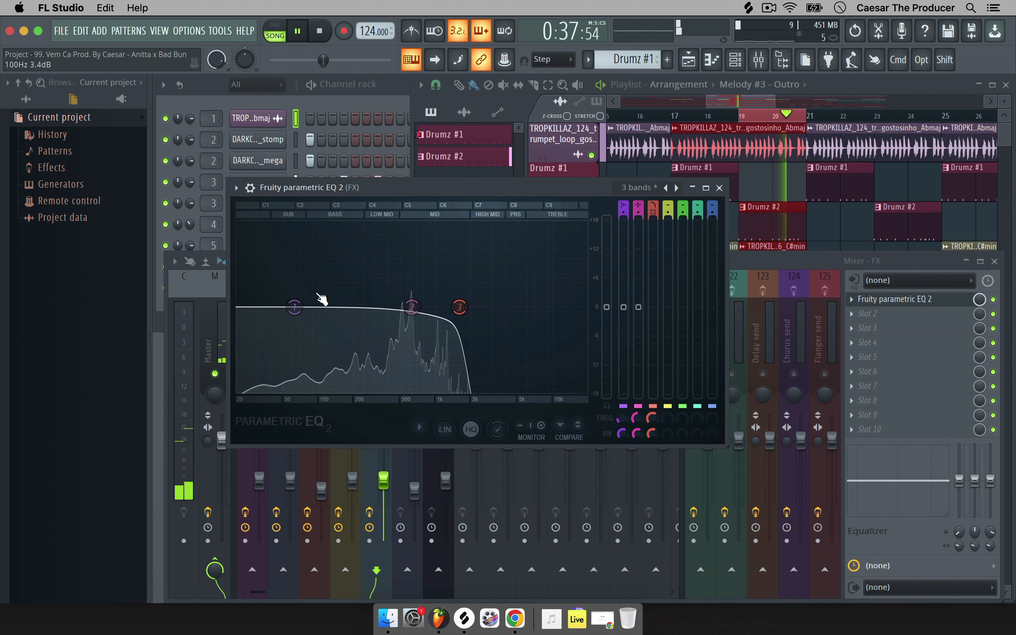
Change band 1 to a steep high pass and raise its cutoff to about 137 Hz
right_click(294, 306)
mouse_move(323, 343)
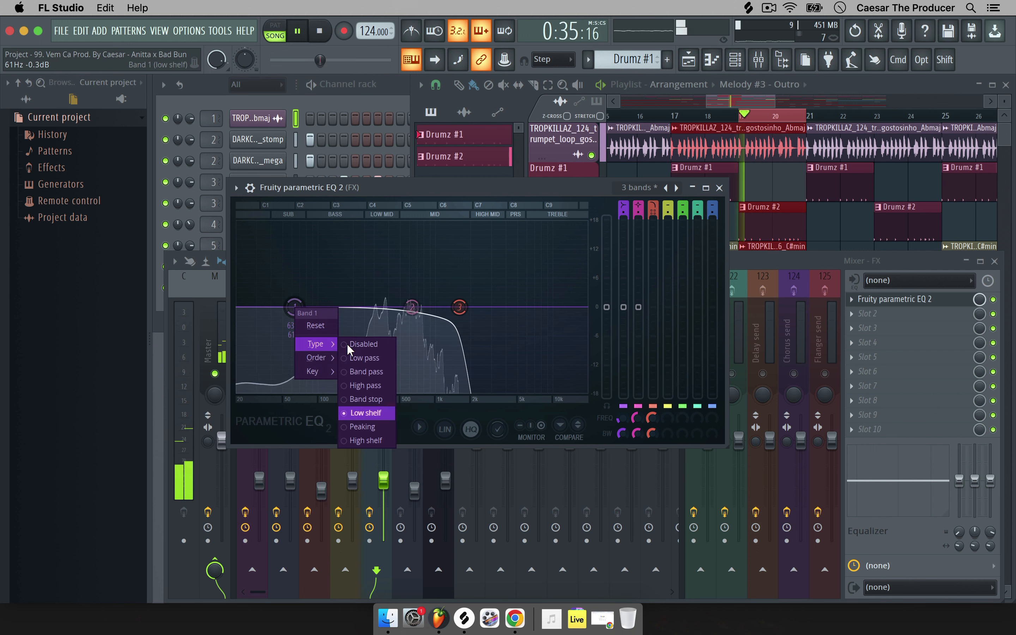
left_click(371, 384)
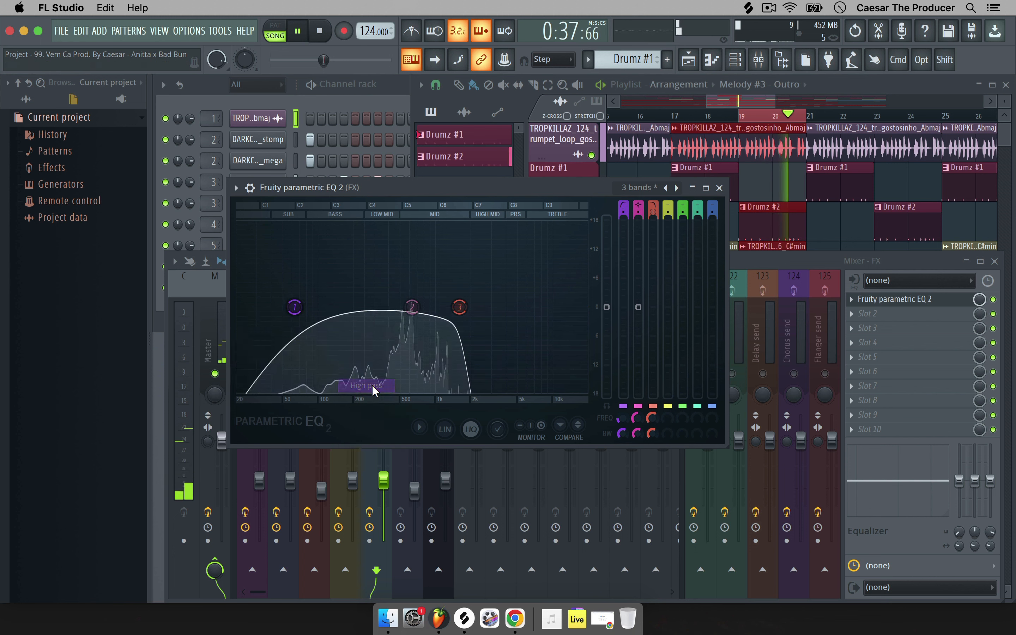
left_click_drag(625, 214, 625, 209)
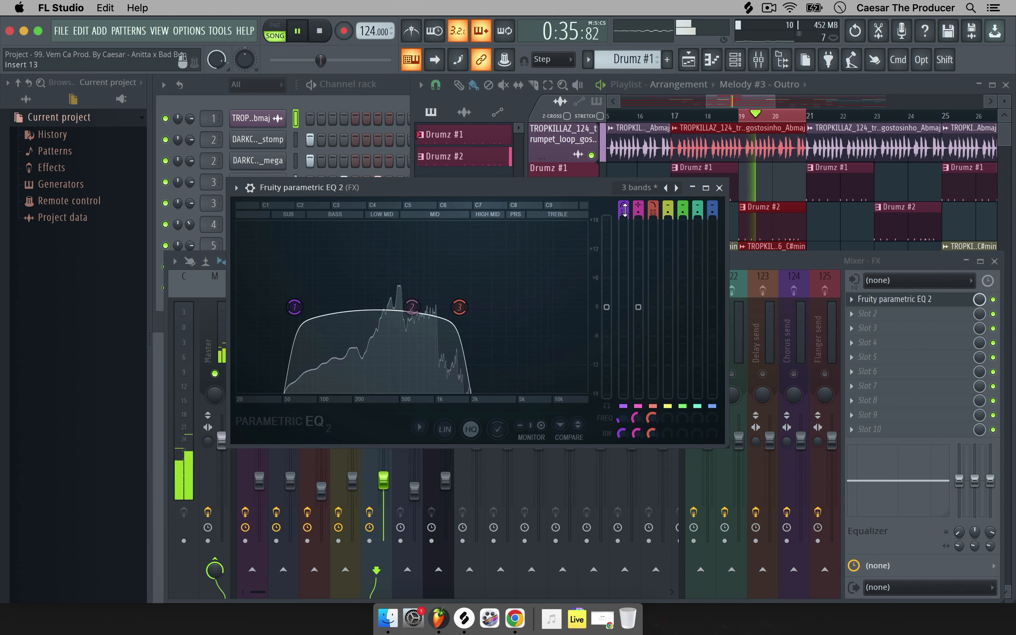
left_click_drag(293, 306, 334, 307)
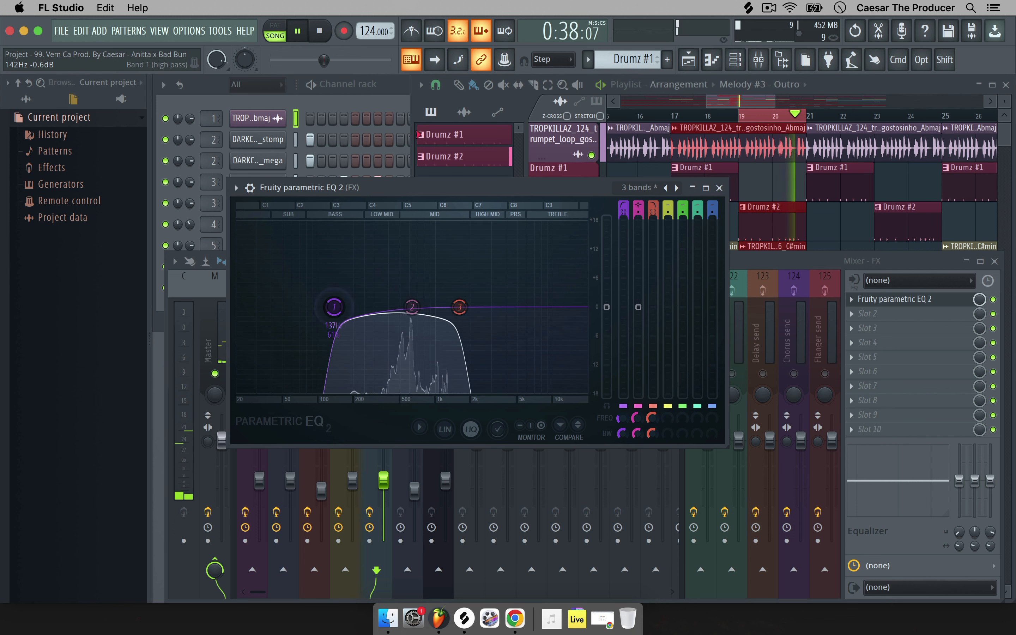
mouse_move(334, 307)
left_mouse_down()
mouse_move(364, 307)
mouse_move(337, 307)
left_mouse_up()
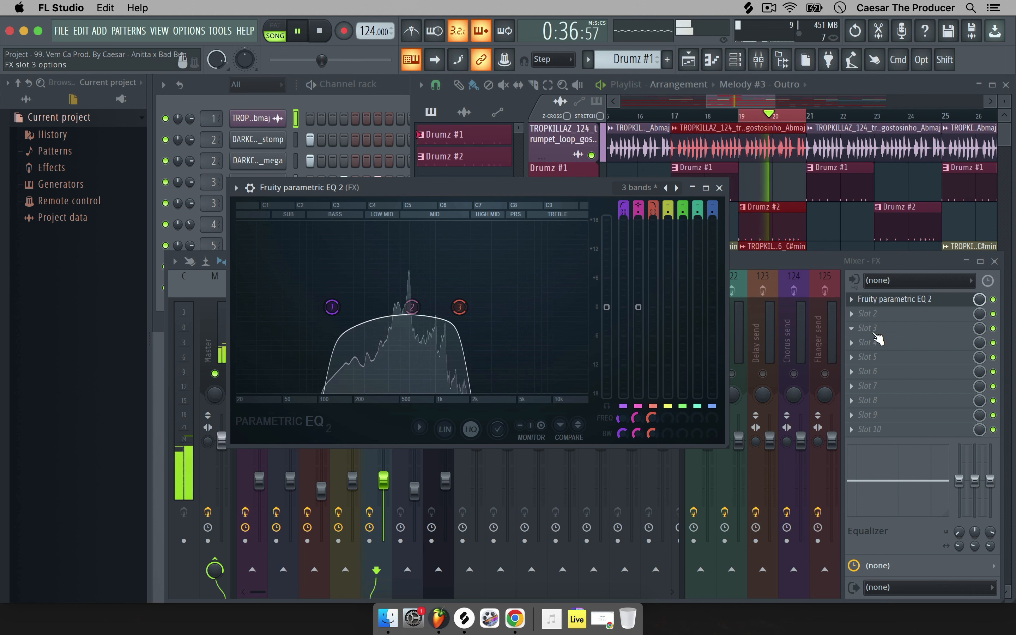
Compare the FX sound with and without Fruity parametric EQ 2, then close the equalizer
left_click(998, 300)
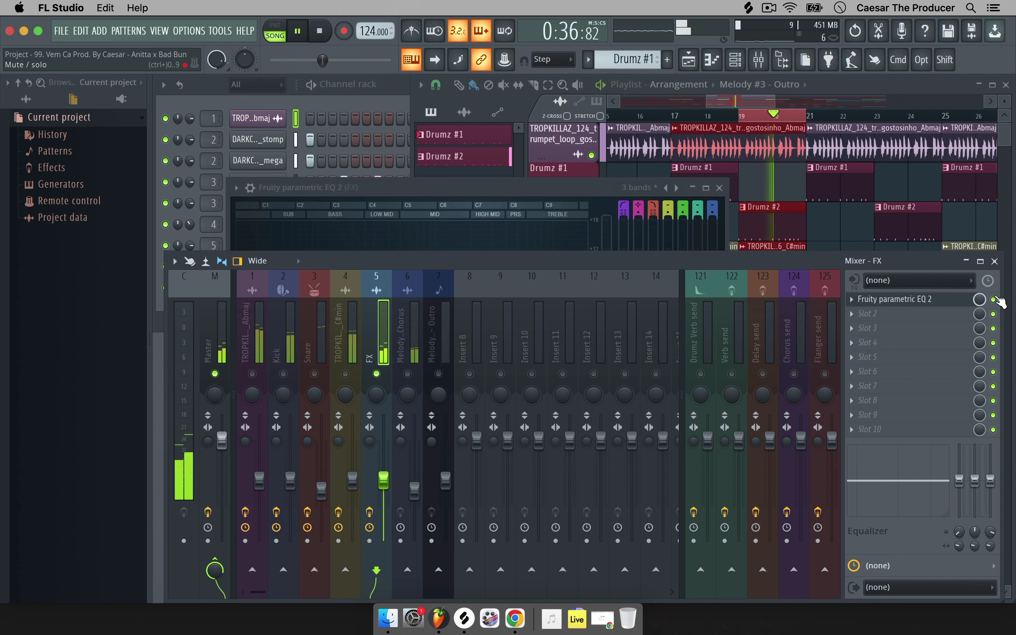
left_click(473, 190)
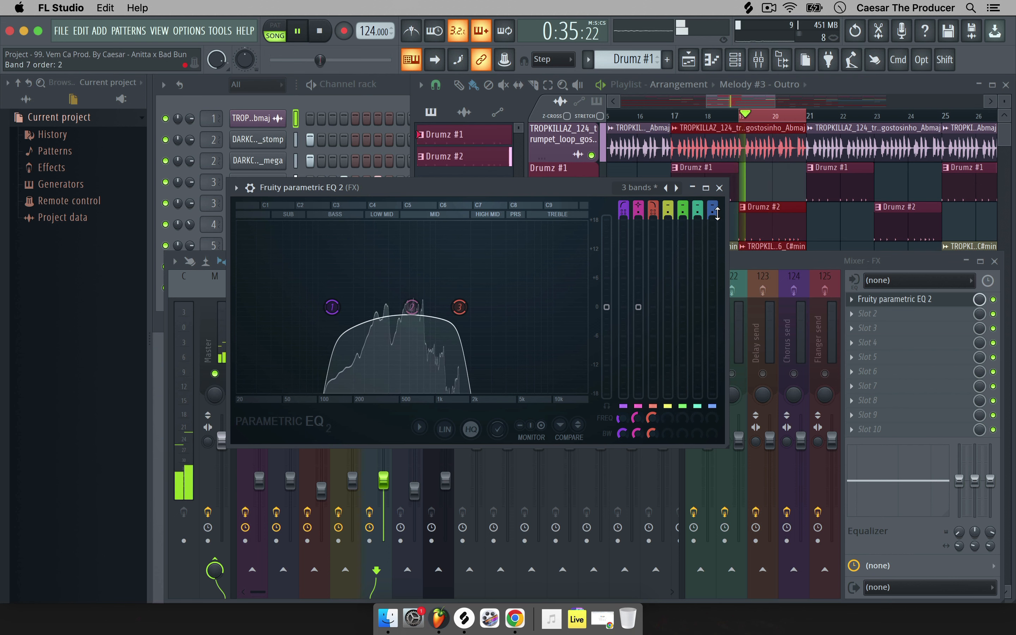
left_click(719, 188)
Load TR5 EQ-73 into slot 2, boost the 0.36 kHz mid band by 5.5, leave the high gain at 0, and close it
left_click(875, 313)
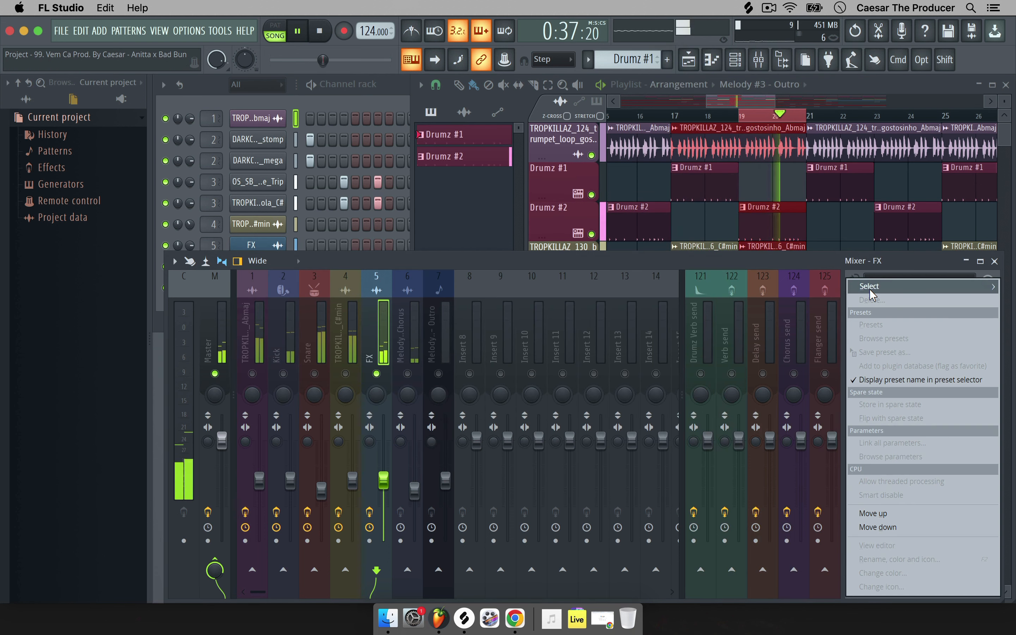
mouse_move(870, 290)
left_click(788, 279)
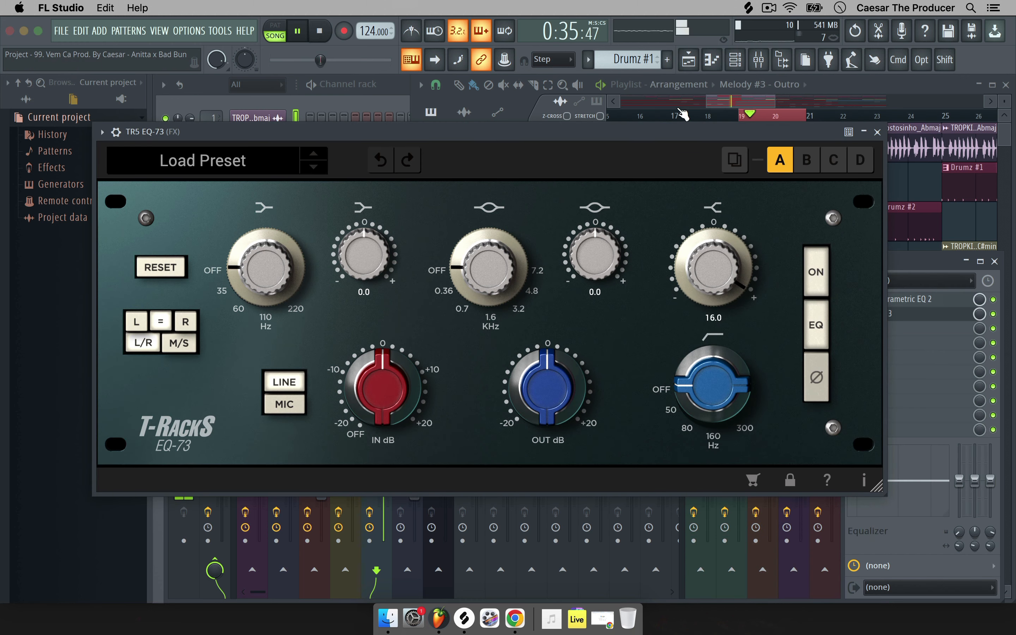
left_click_drag(709, 264, 686, 342)
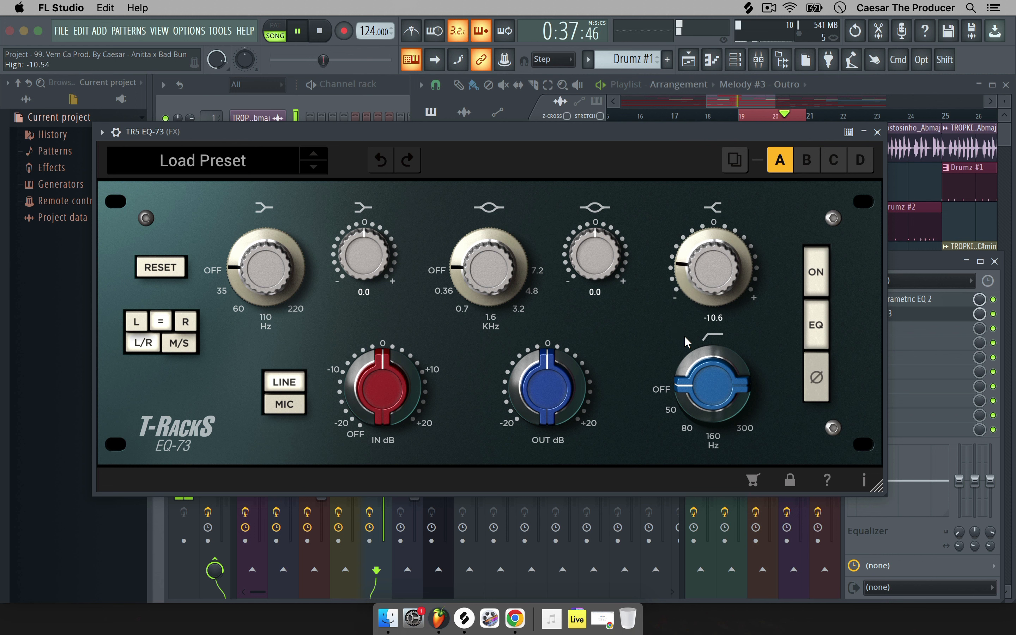
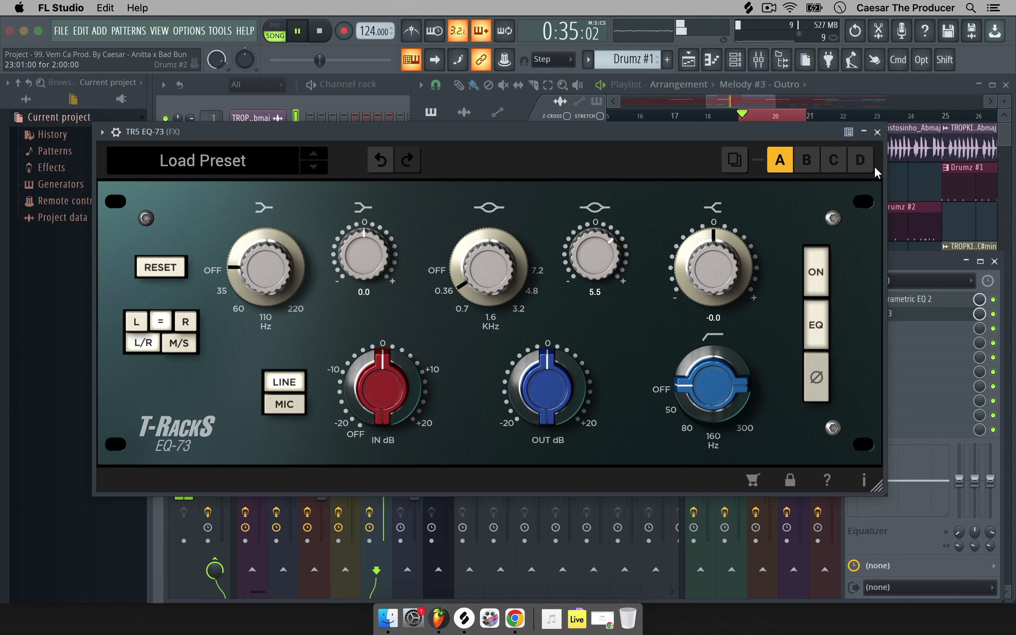
left_click(877, 132)
Review both equalizers on the FX track, close them, and compare the track with its effects bypassed and enabled
left_click(894, 299)
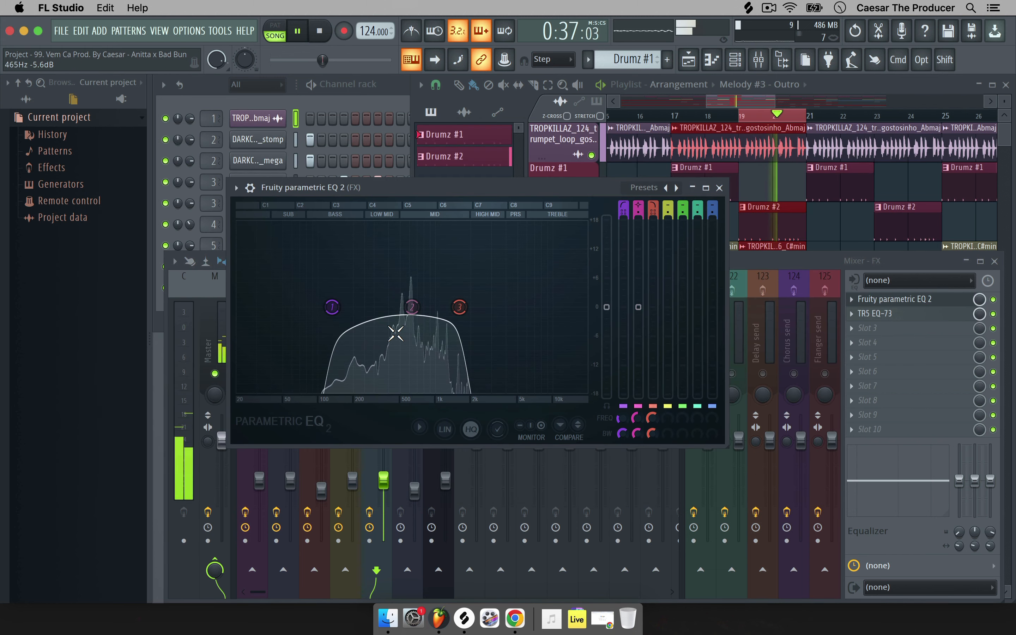
left_click(880, 315)
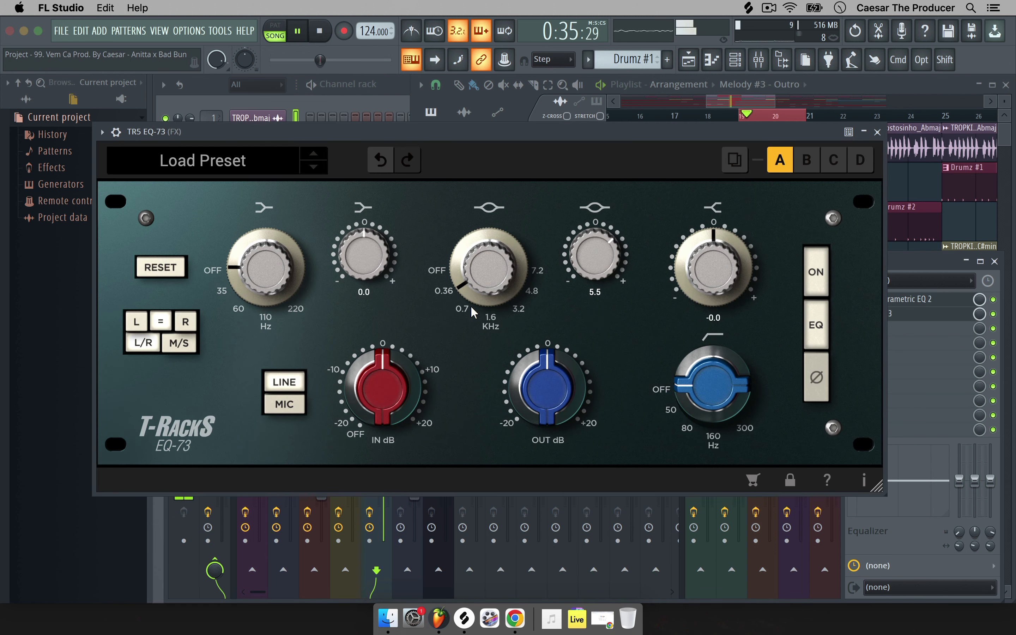
left_click(878, 131)
left_click(504, 183)
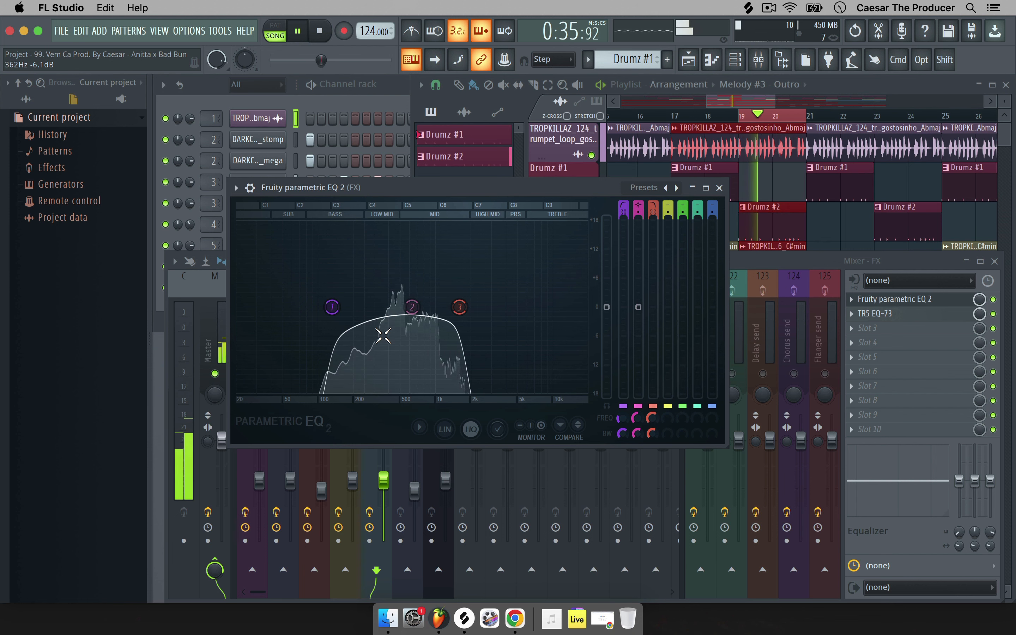
left_click(719, 188)
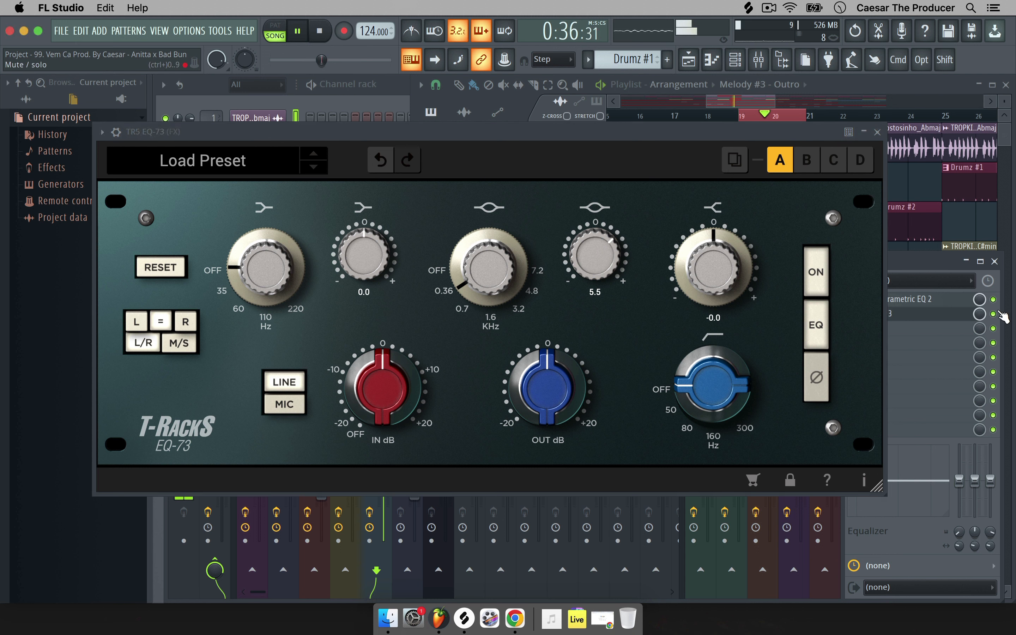
left_click(878, 132)
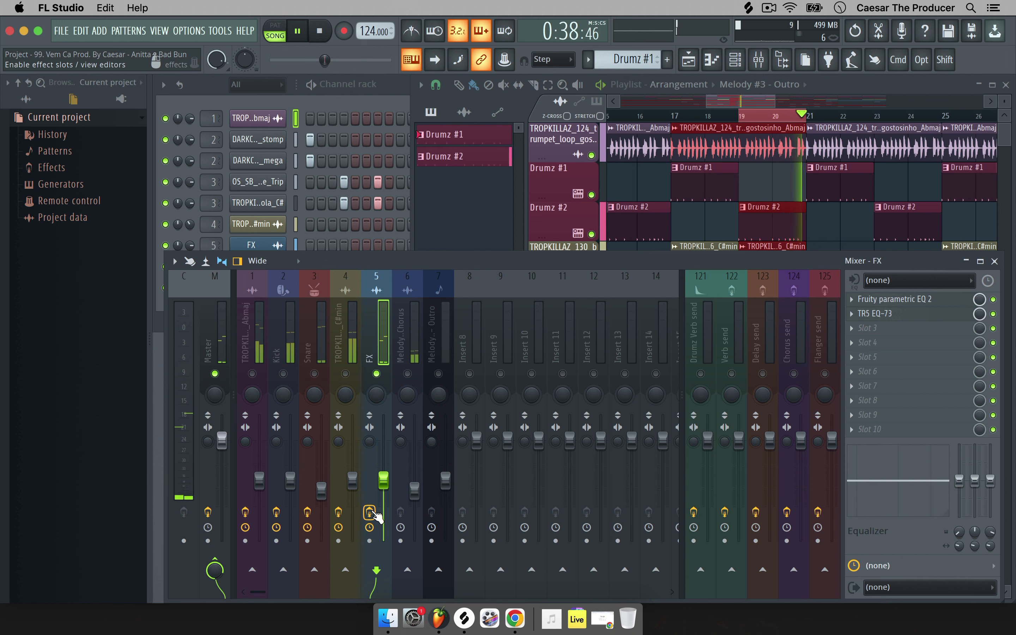
left_click(373, 512)
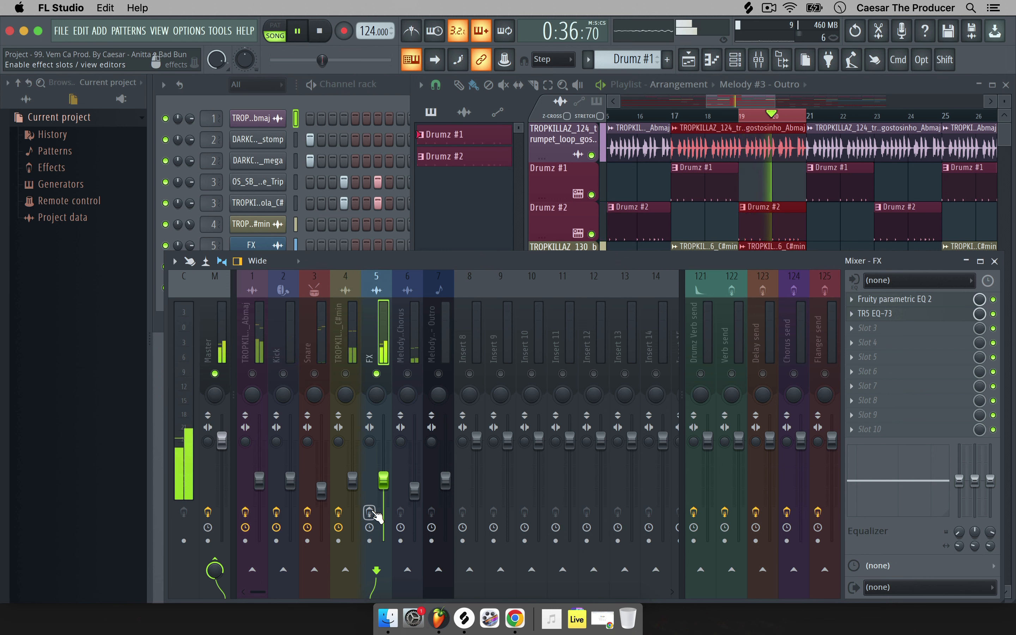
left_click(370, 512)
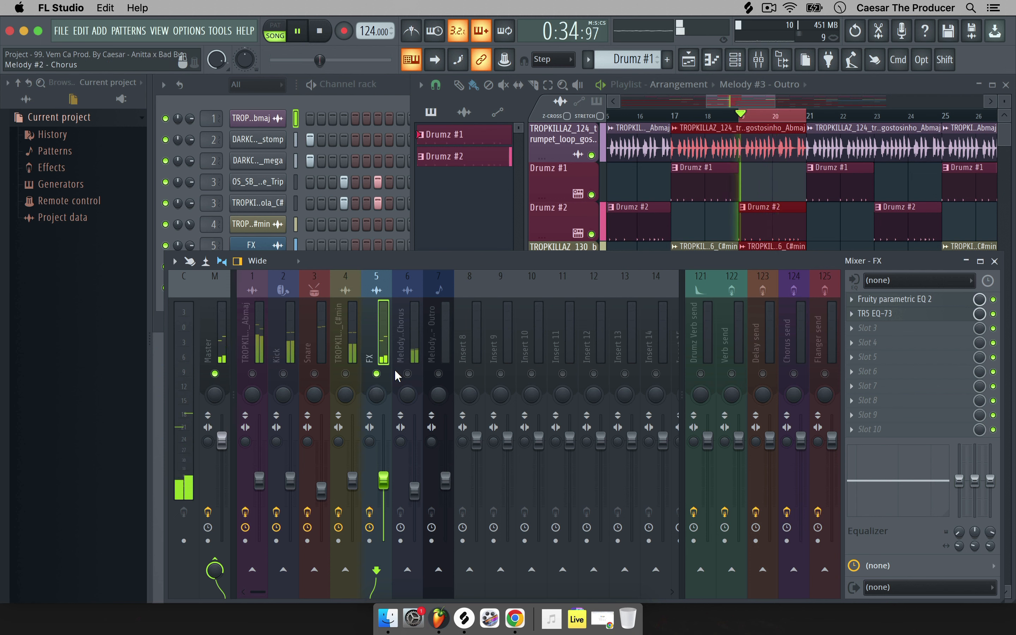
Select and solo the Melody #2 - Chorus mixer track and load Fruity Parametric EQ 2 into its slot 1
left_click(414, 353)
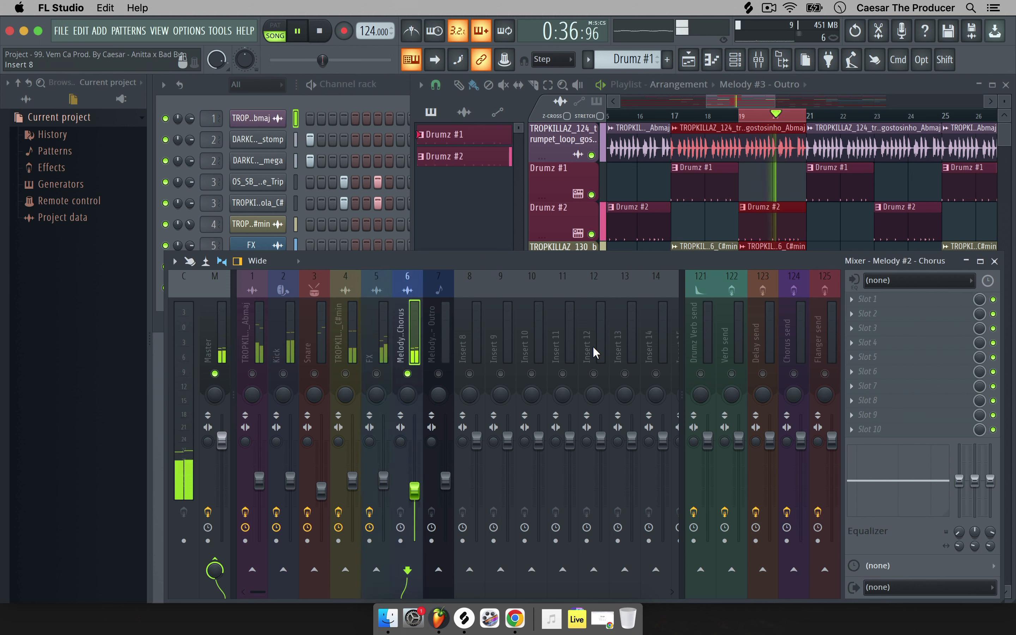
left_click(909, 299)
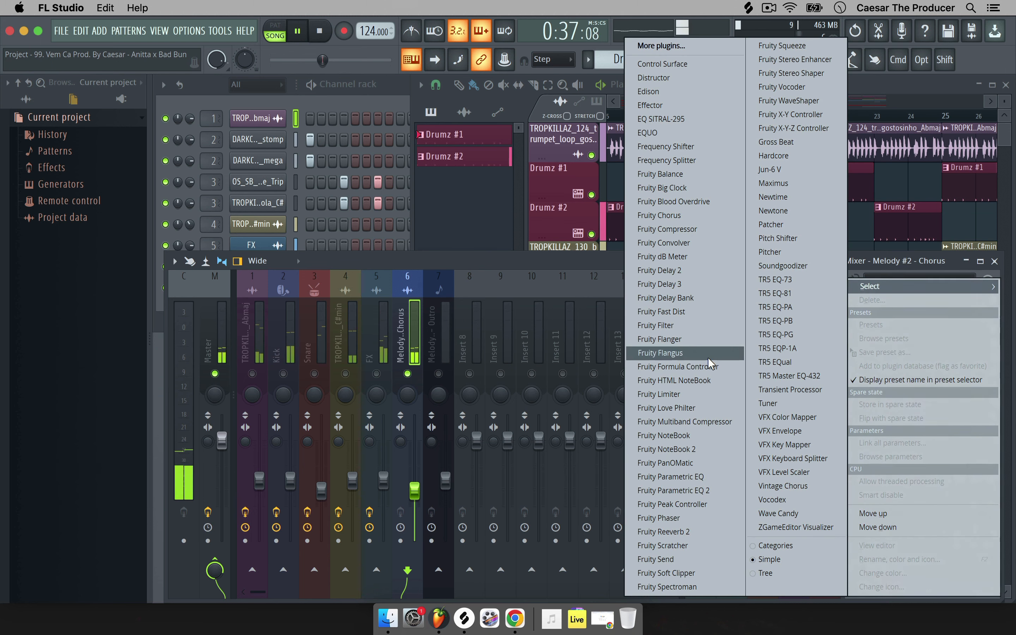
left_click(714, 487)
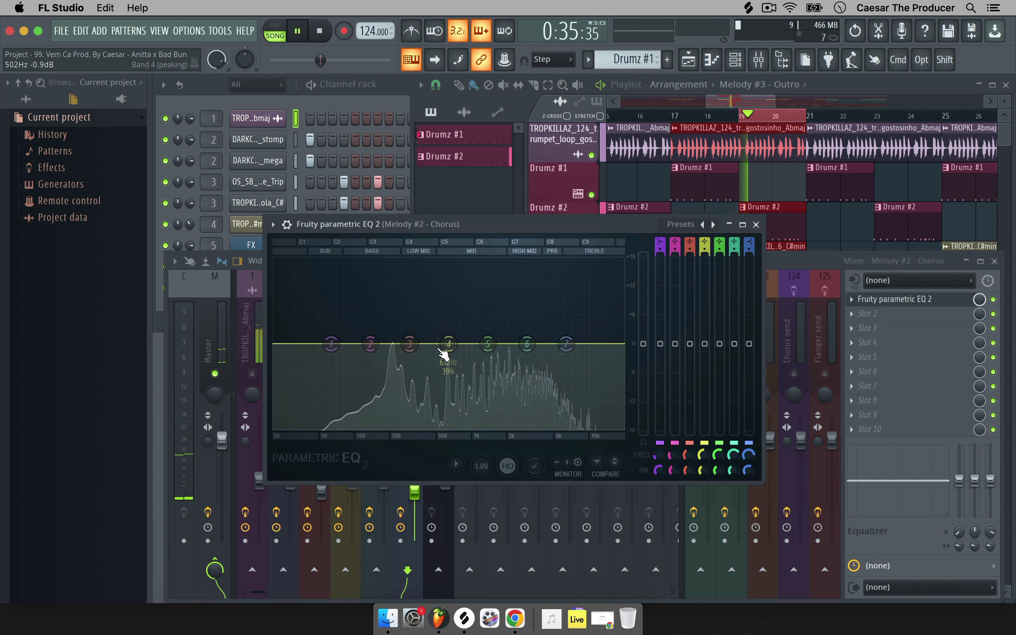
right_click(566, 344)
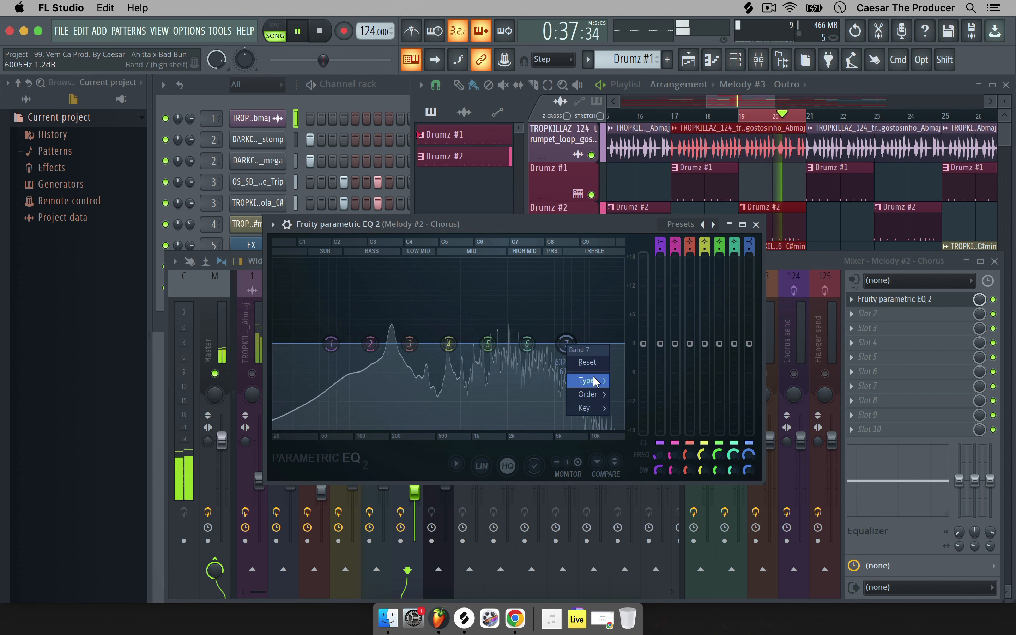
mouse_move(590, 380)
left_click(662, 425)
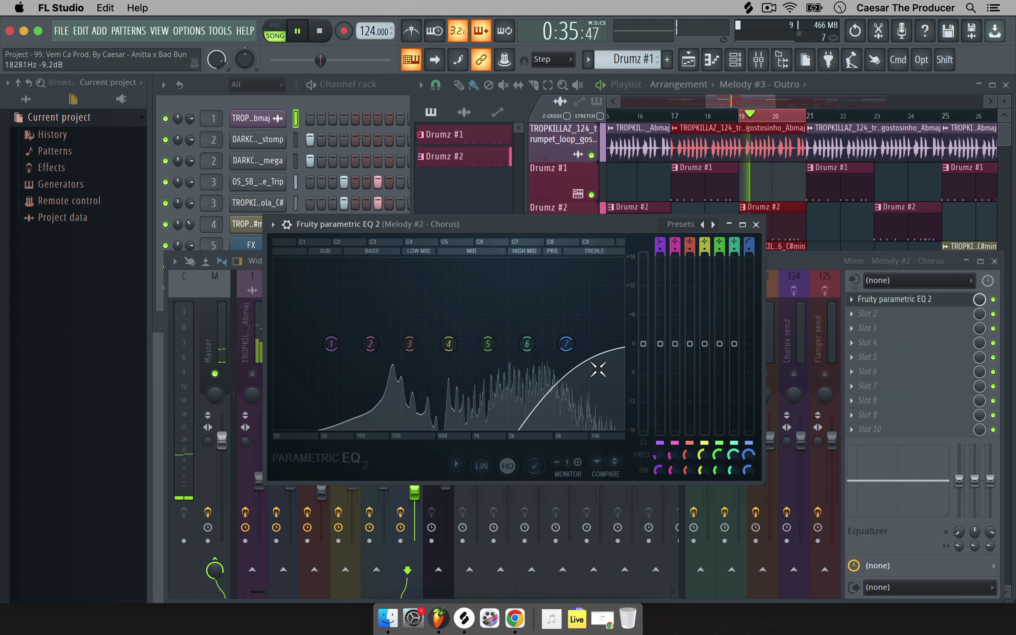
Turn band 7 into a steep low-pass filter and place its cutoff in the upper treble, keeping the bandwidth at 61%
right_click(566, 344)
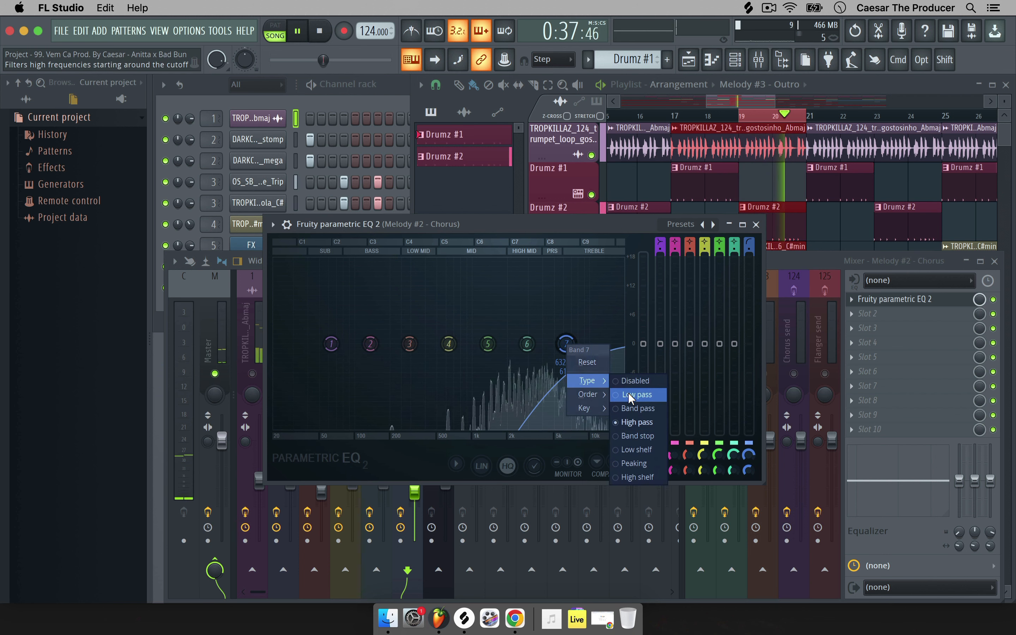
left_click(627, 393)
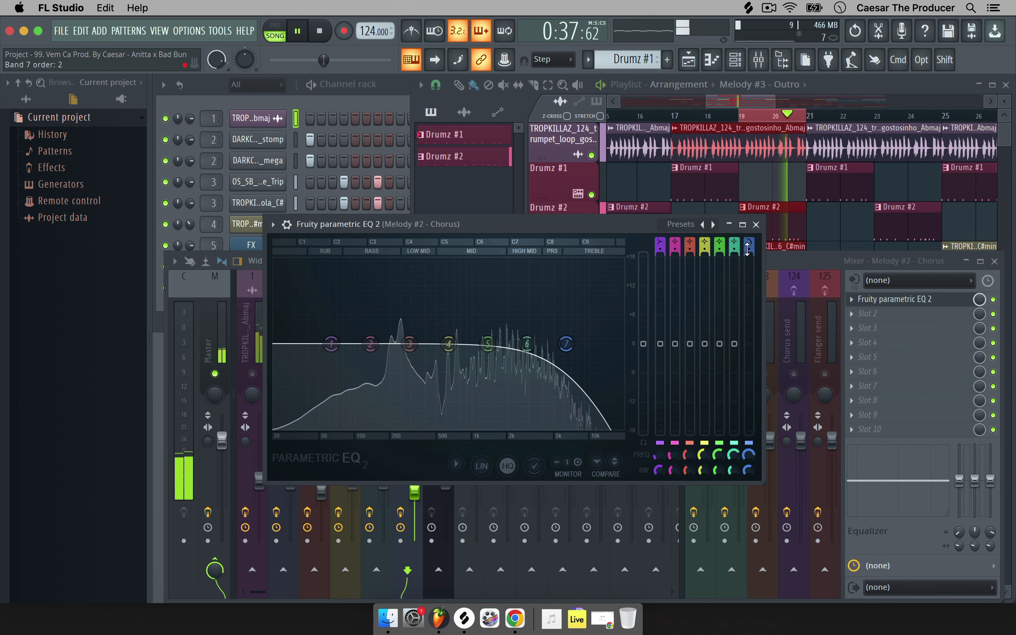
left_click_drag(749, 249, 749, 235)
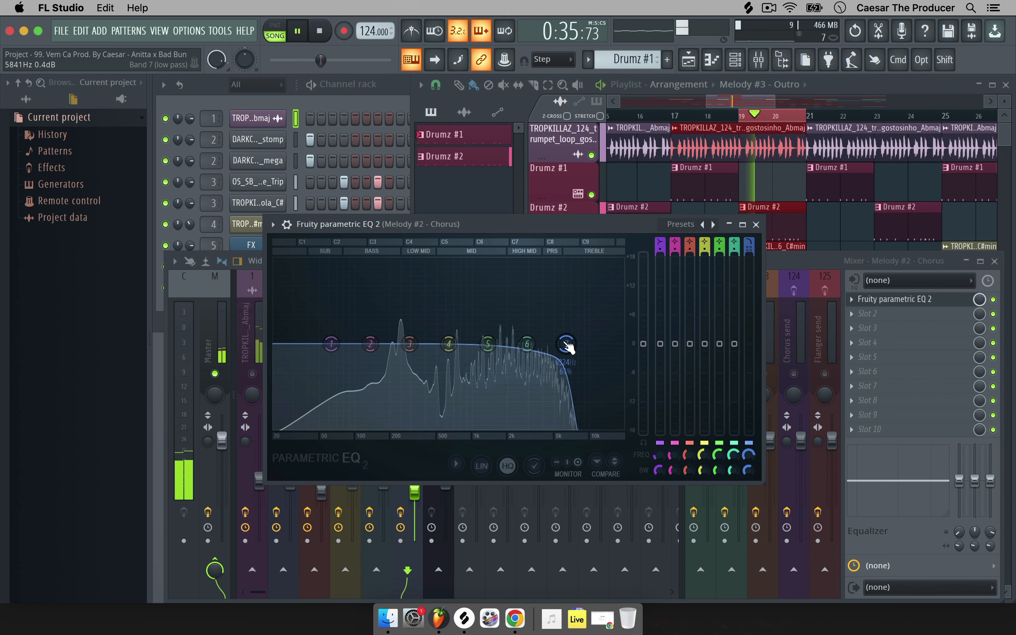
left_click_drag(565, 343, 599, 343)
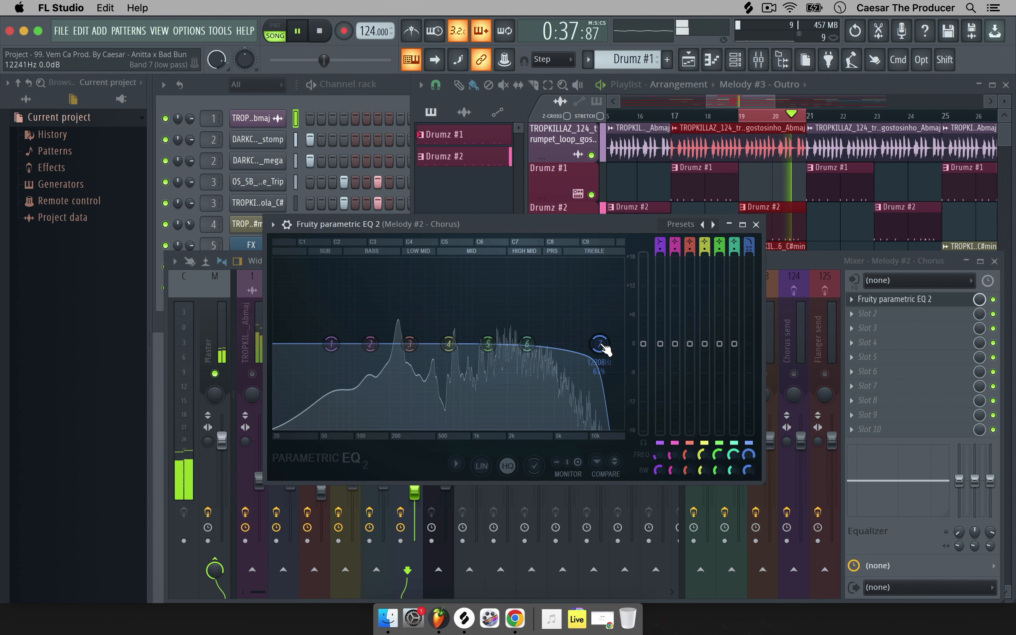
scroll(601, 346, "down", 5)
scroll(602, 346, "up", 8)
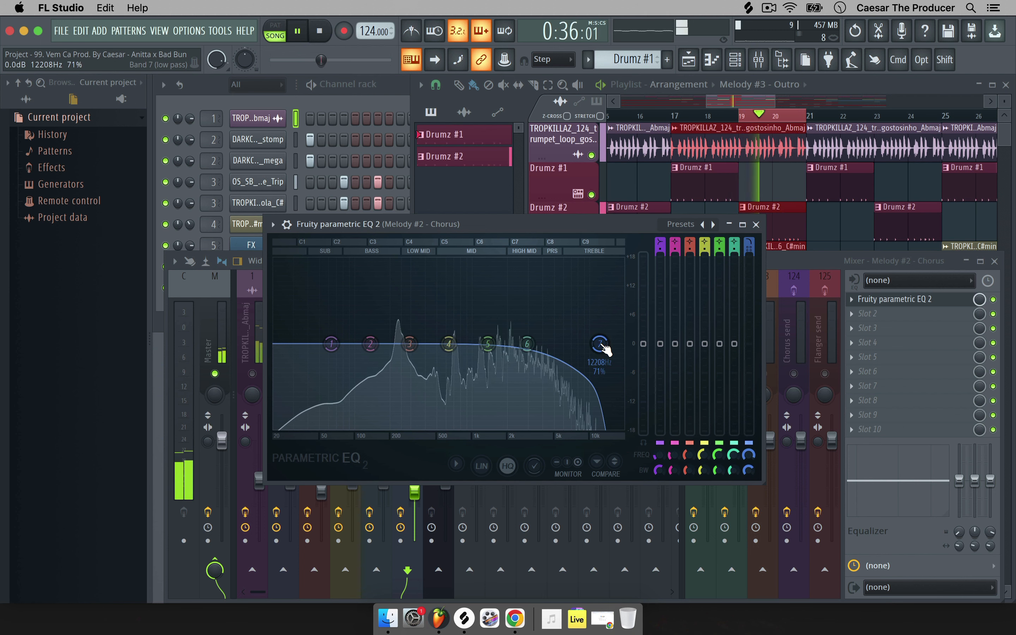
scroll(602, 346, "down", 5)
left_click_drag(601, 345, 607, 345)
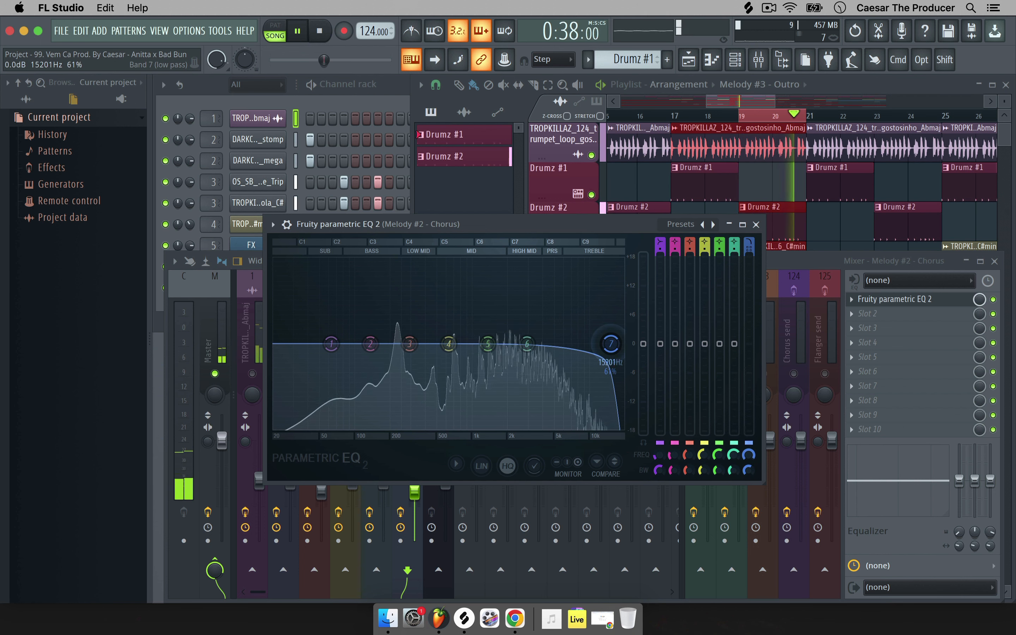
Turn band 1 into a steep high-pass filter at 63 Hz and close the equalizer
right_click(332, 345)
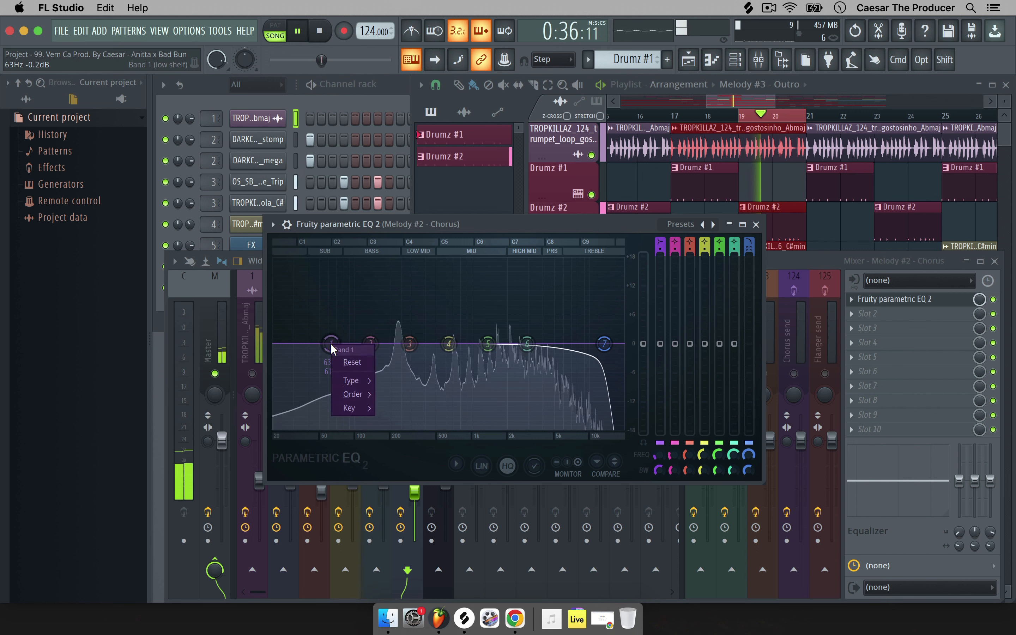
mouse_move(358, 386)
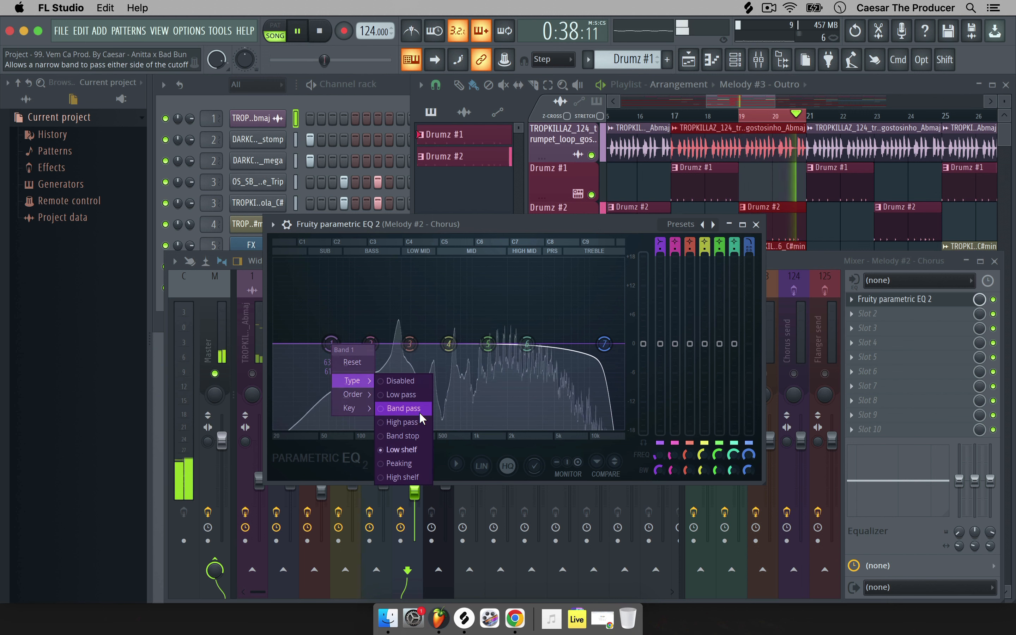
left_click(422, 423)
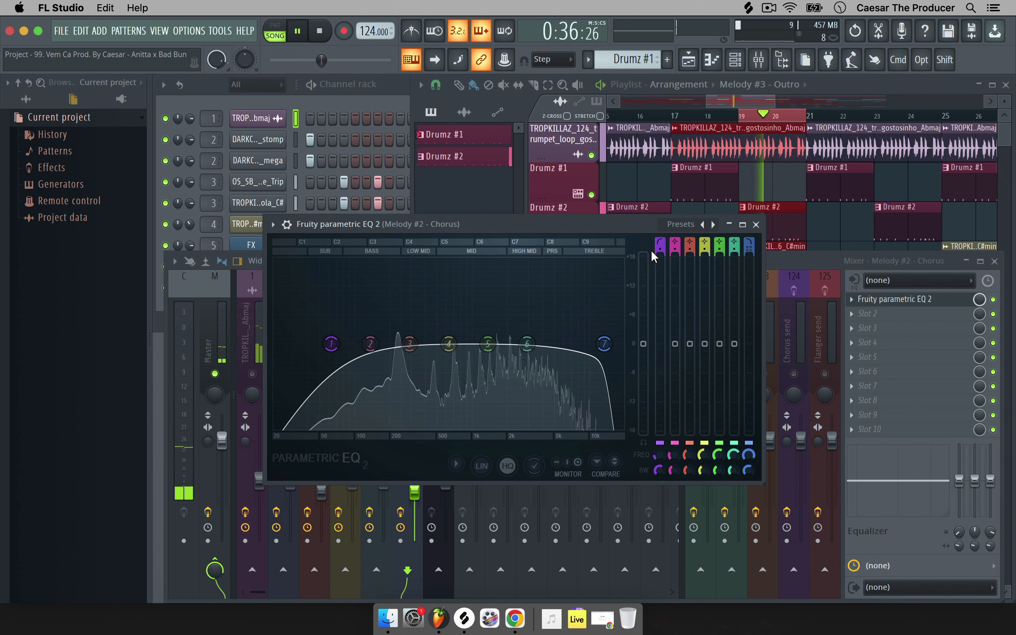
left_click_drag(660, 249, 660, 223)
mouse_move(331, 344)
left_mouse_down()
mouse_move(289, 344)
mouse_move(356, 344)
mouse_move(331, 344)
left_mouse_up()
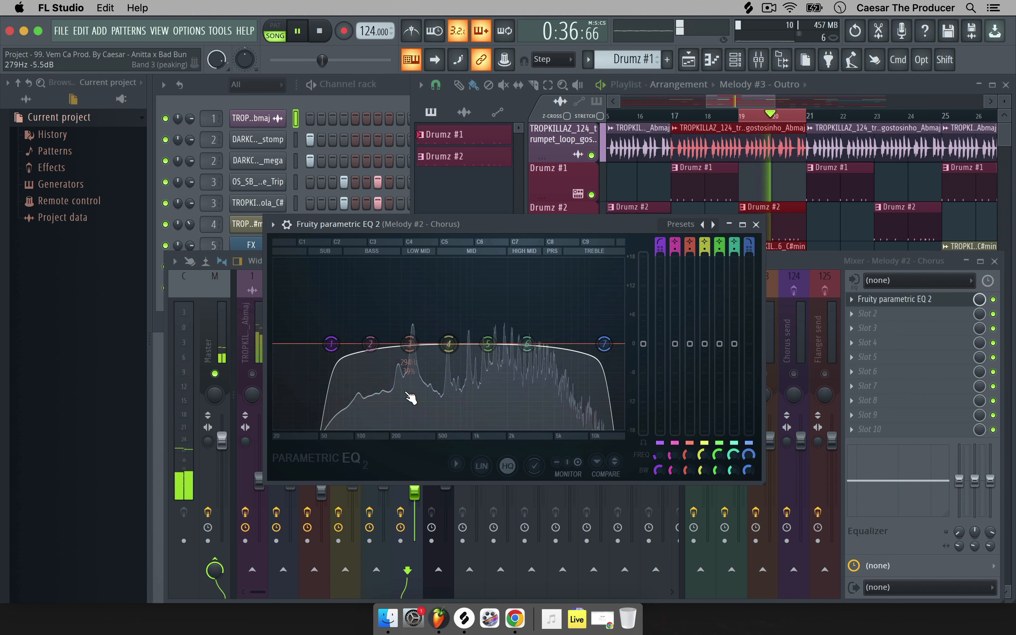
left_click(756, 225)
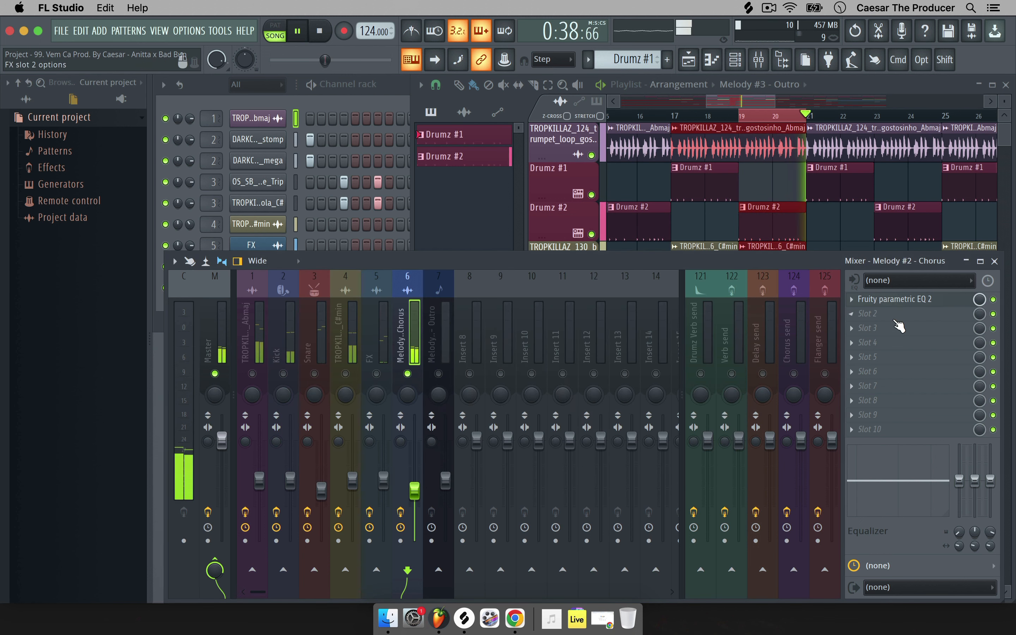
Load TR5 EQ-73 into slot 2, boost the 3.2 kHz mid band by 3.3 and the high band by 4.4, and close it
left_click(892, 299)
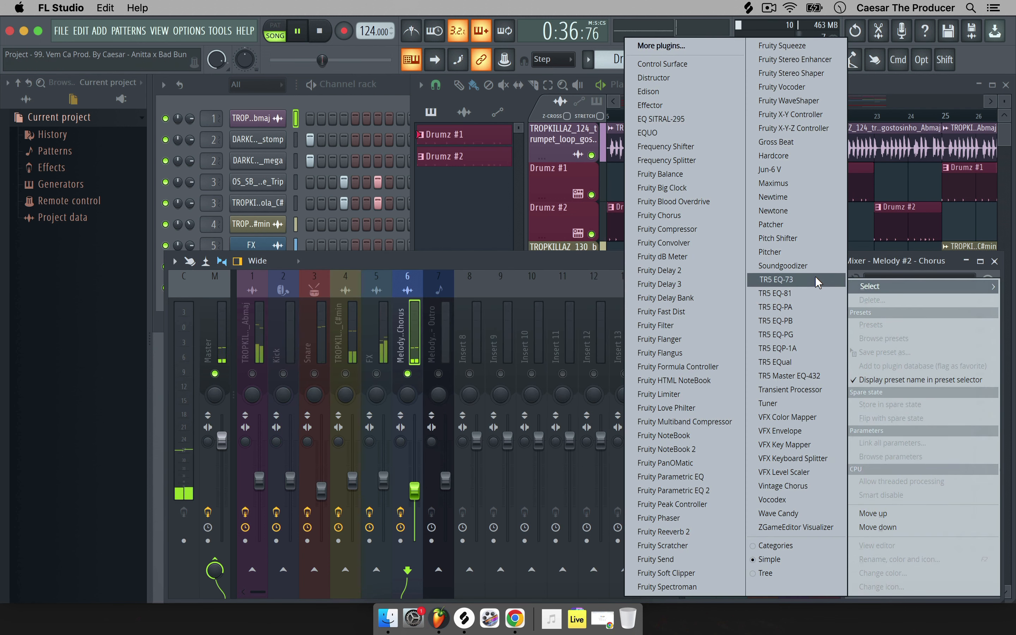
left_click(795, 279)
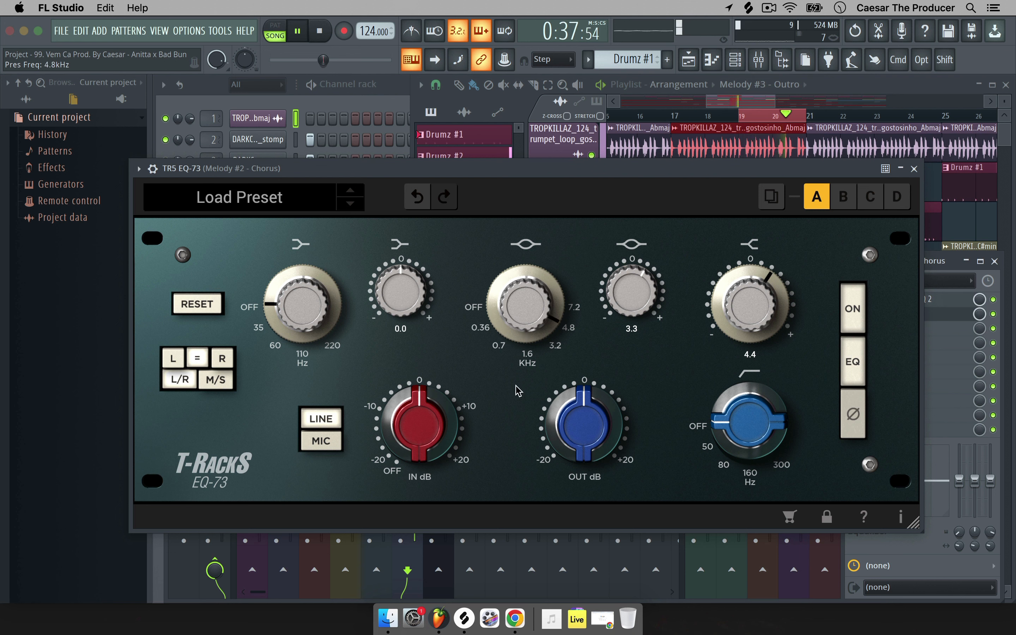
left_click_drag(509, 353, 500, 275)
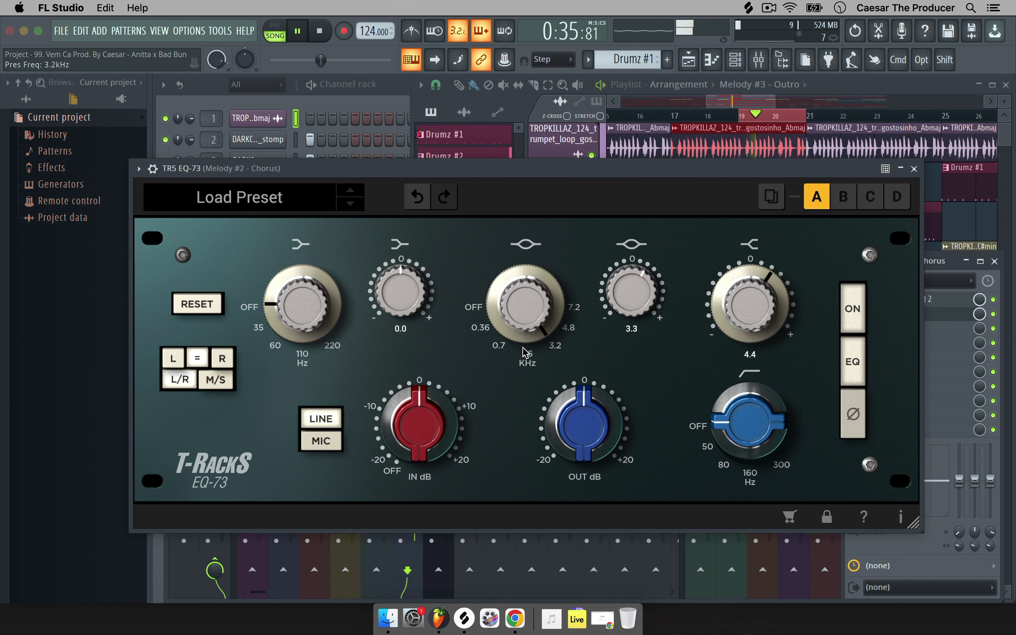
left_click(913, 170)
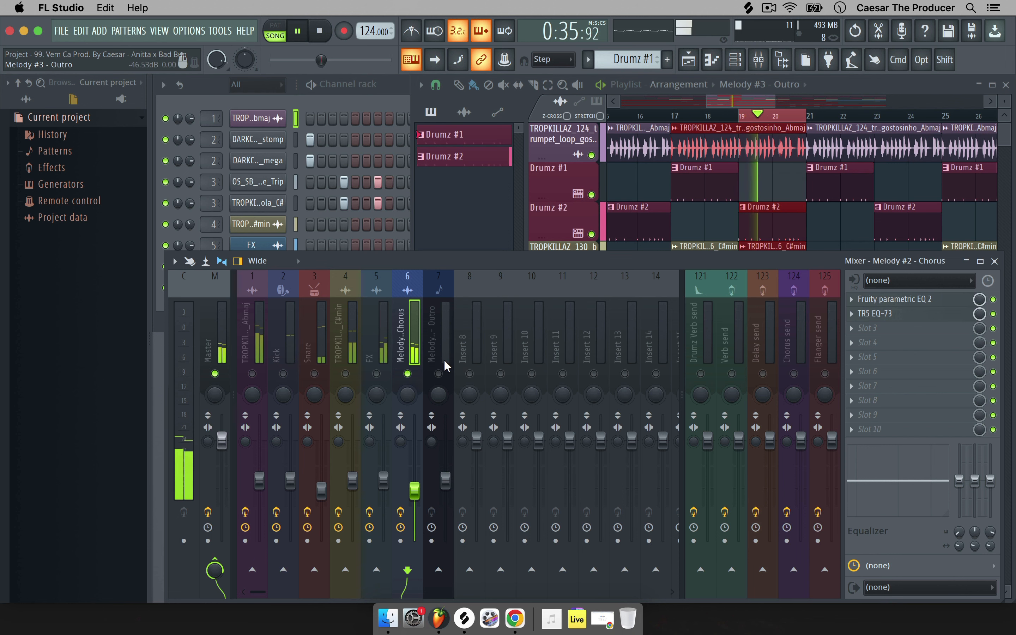
Select and solo the Melody #3 - Outro mixer track, and set the playlist time selection to bars 41 to 45
left_click(444, 345)
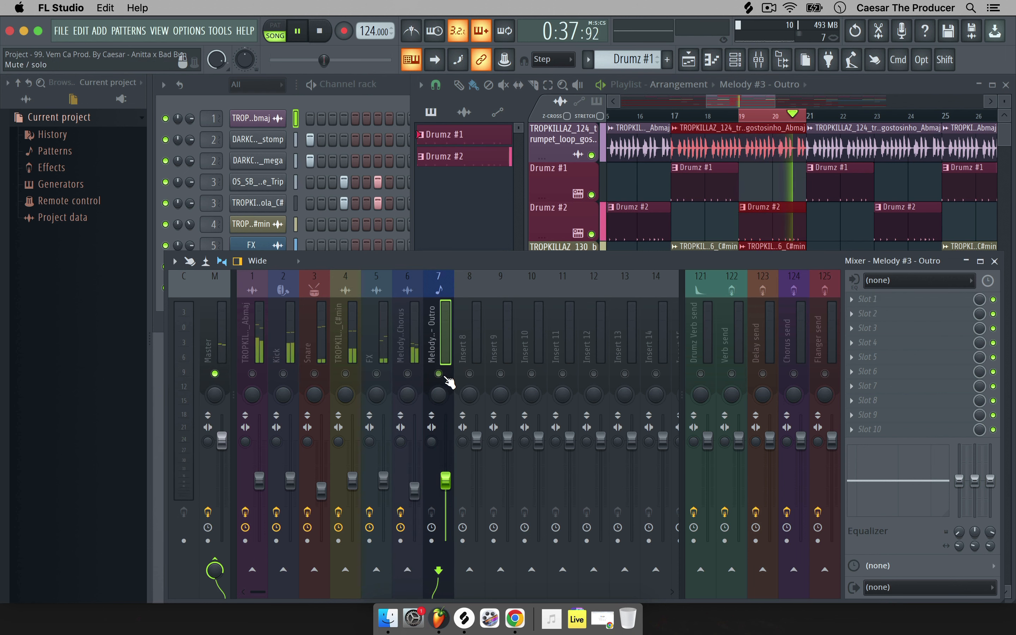
left_click(881, 86)
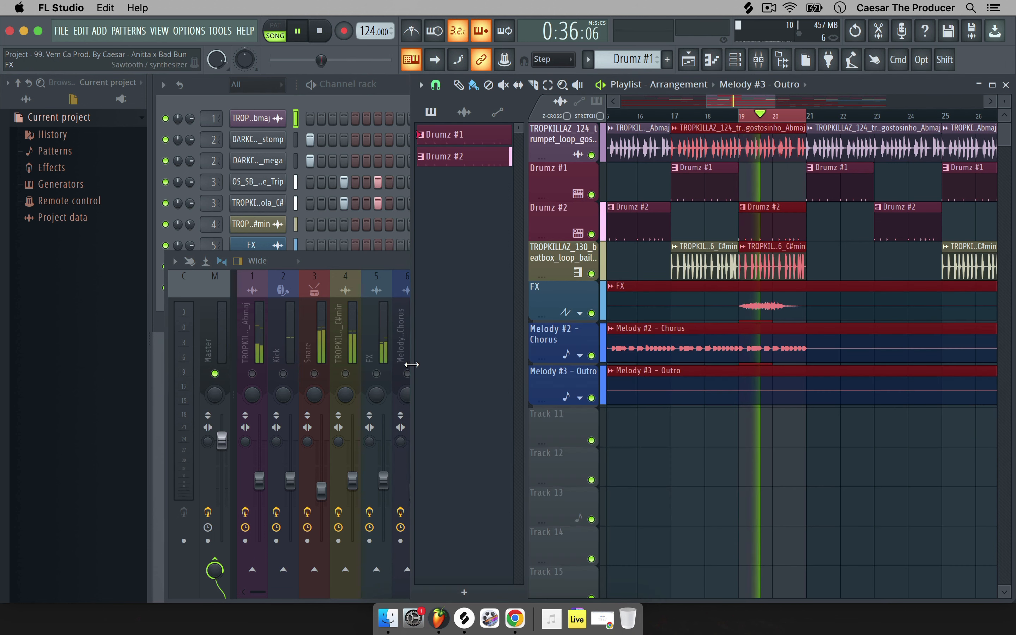
key("Return")
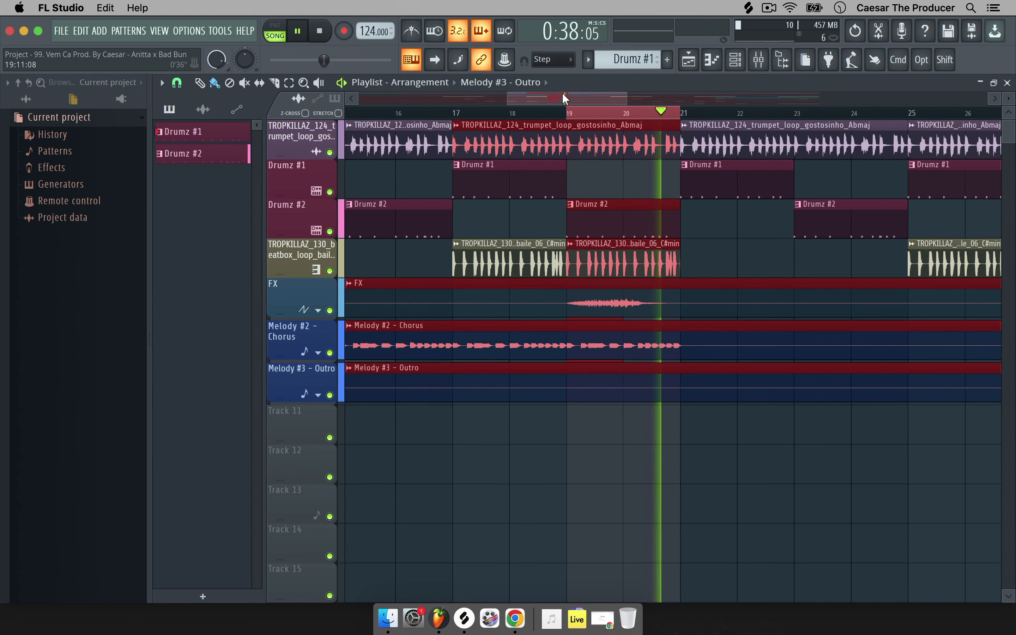
left_click_drag(627, 99, 927, 99)
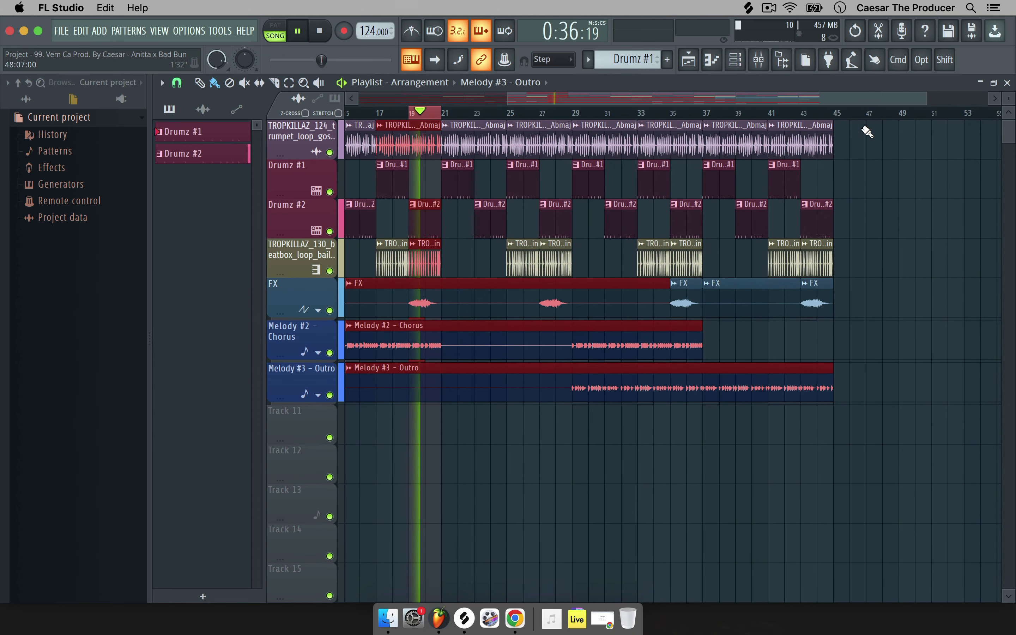
left_click_drag(836, 115, 762, 117)
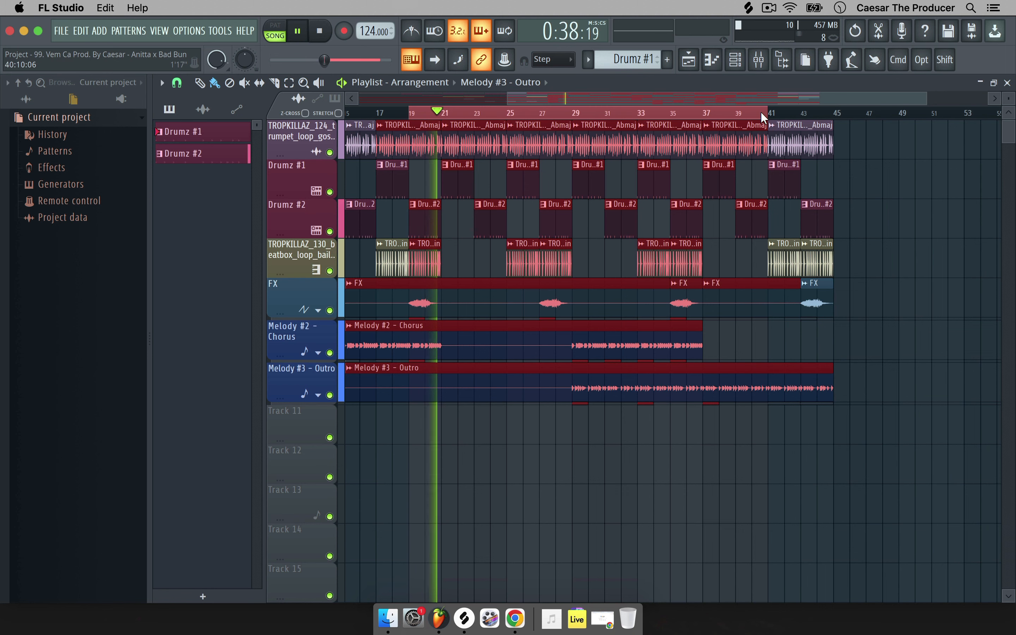
left_click(835, 114, "super")
left_click_drag(837, 115, 767, 115)
double_click(776, 83)
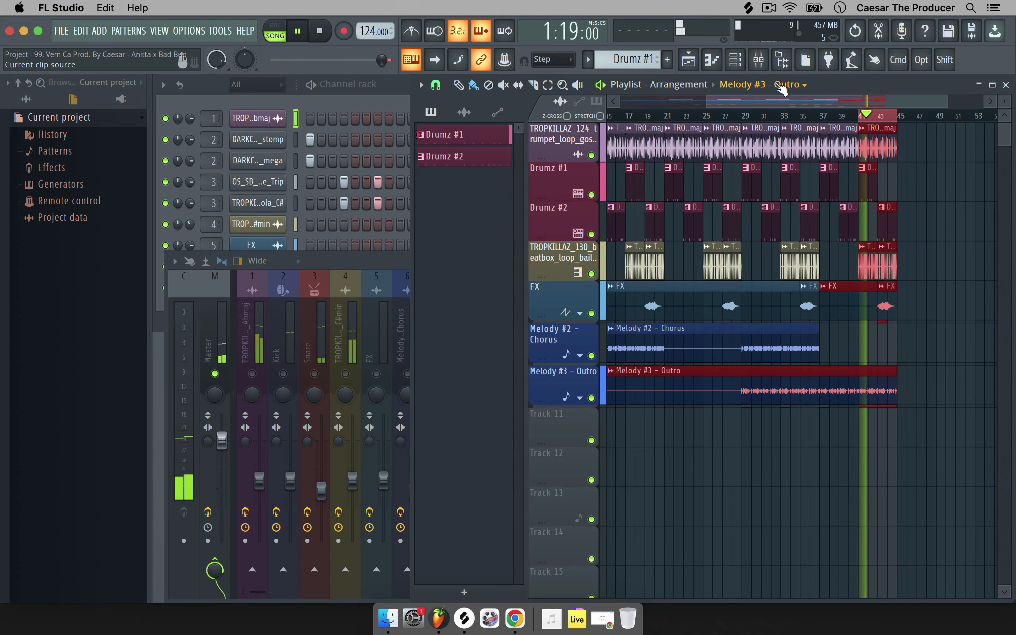
Load Fruity Parametric EQ 2 into slot 1 of the Melody #3 - Outro mixer track
left_click(375, 255)
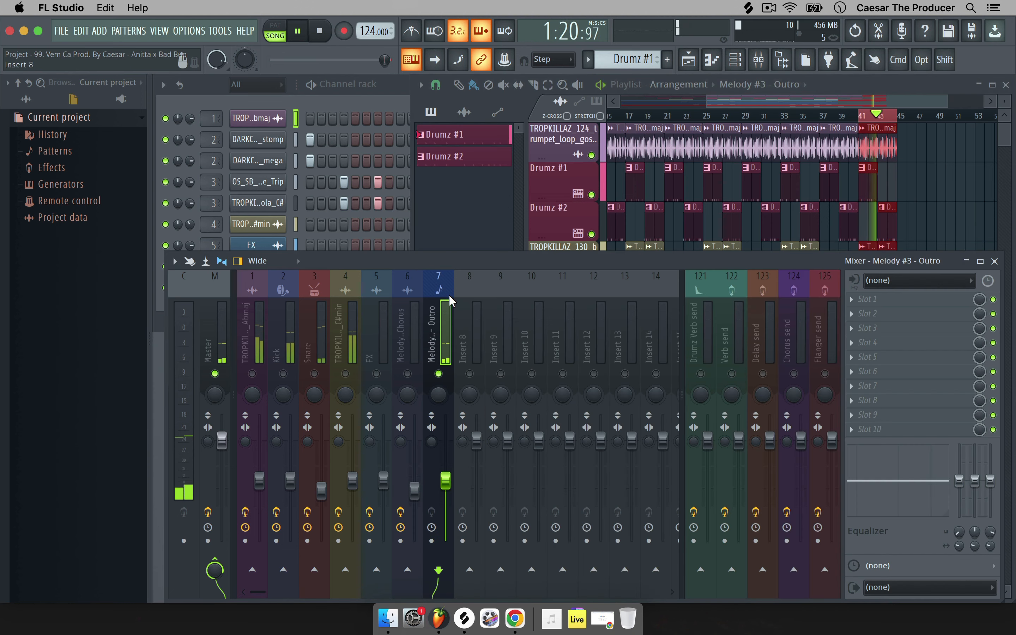
left_click(909, 286)
mouse_move(909, 286)
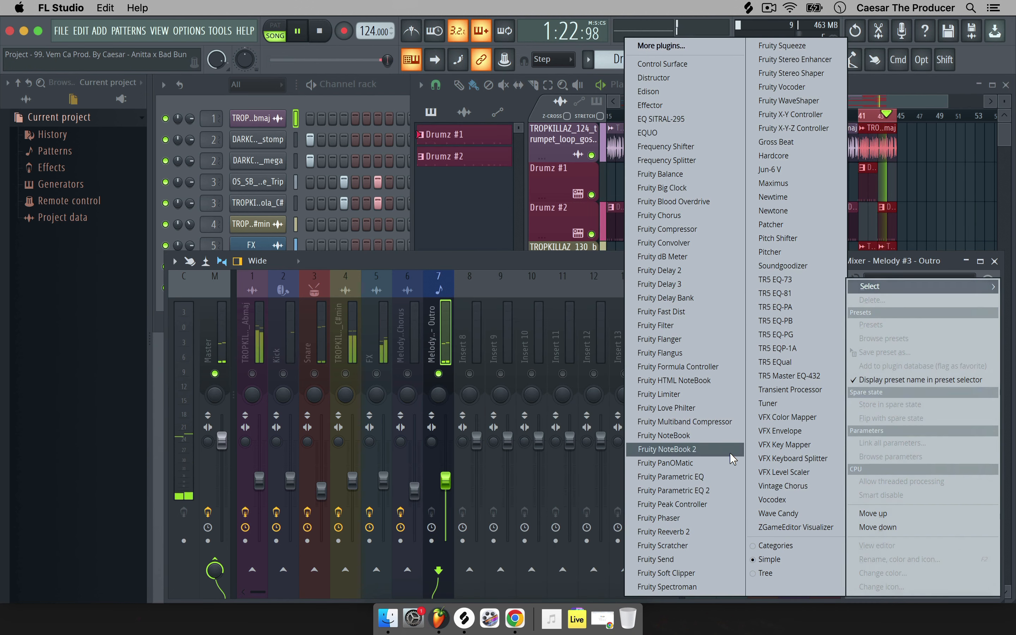
left_click(721, 492)
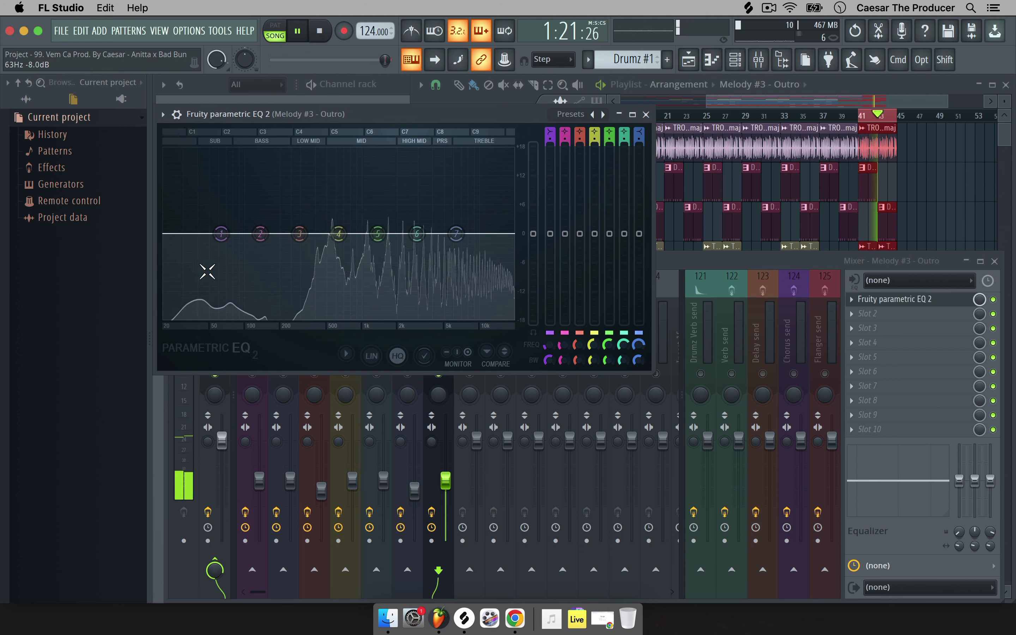
Find the VST version of SPAN among all effect plugins and load it into slot 2 of the Outro track
left_click(886, 316)
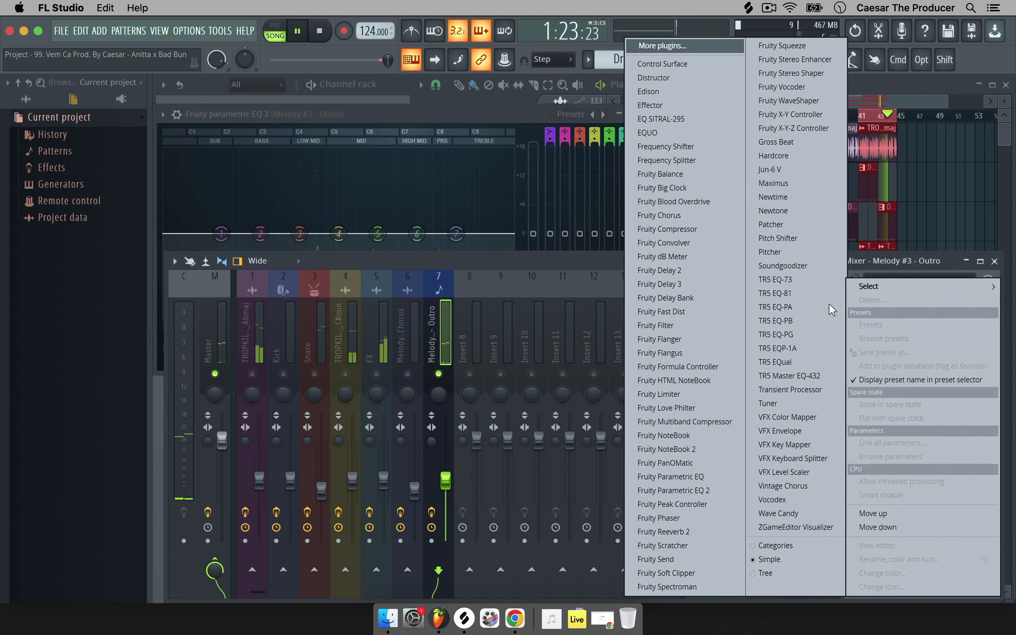
left_click(712, 48)
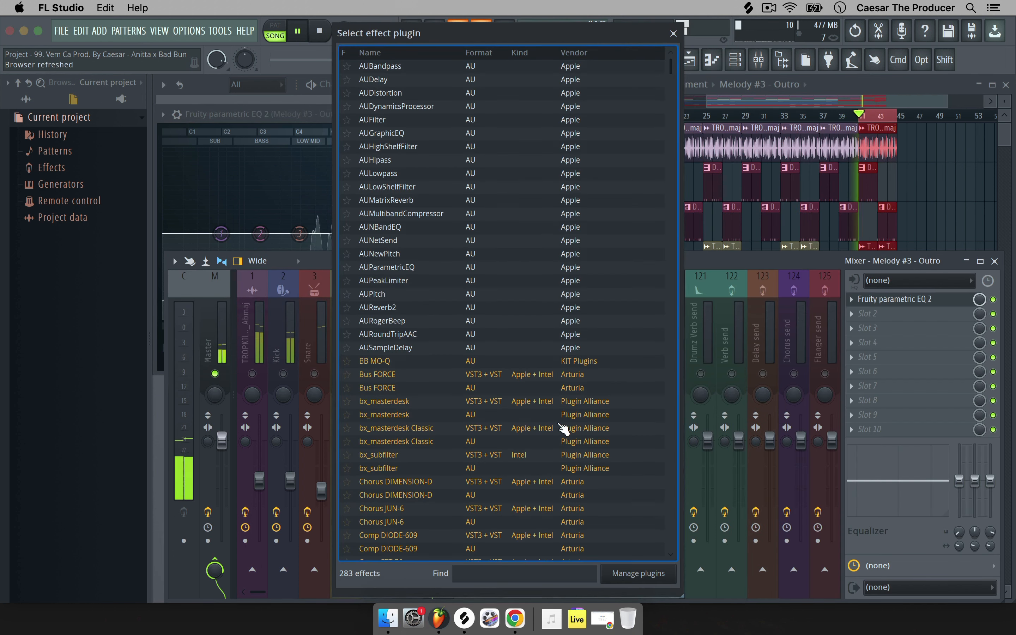
type("spa")
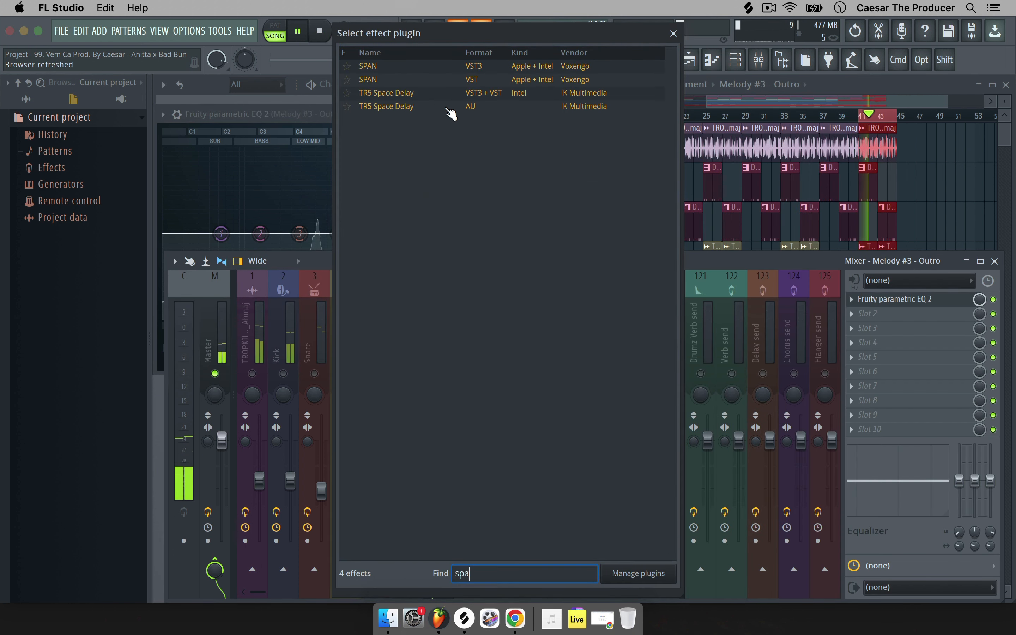
left_click(431, 80)
double_click(432, 81)
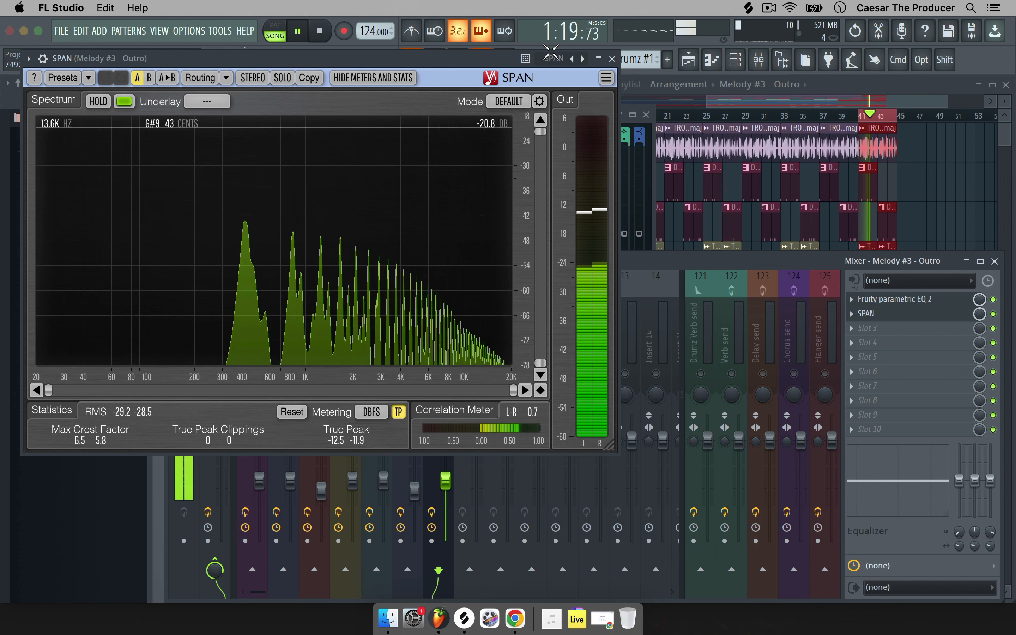
Set the Range Lo of SPAN's spectrum display to -180.0, then close the mode editor and SPAN
left_click(606, 78)
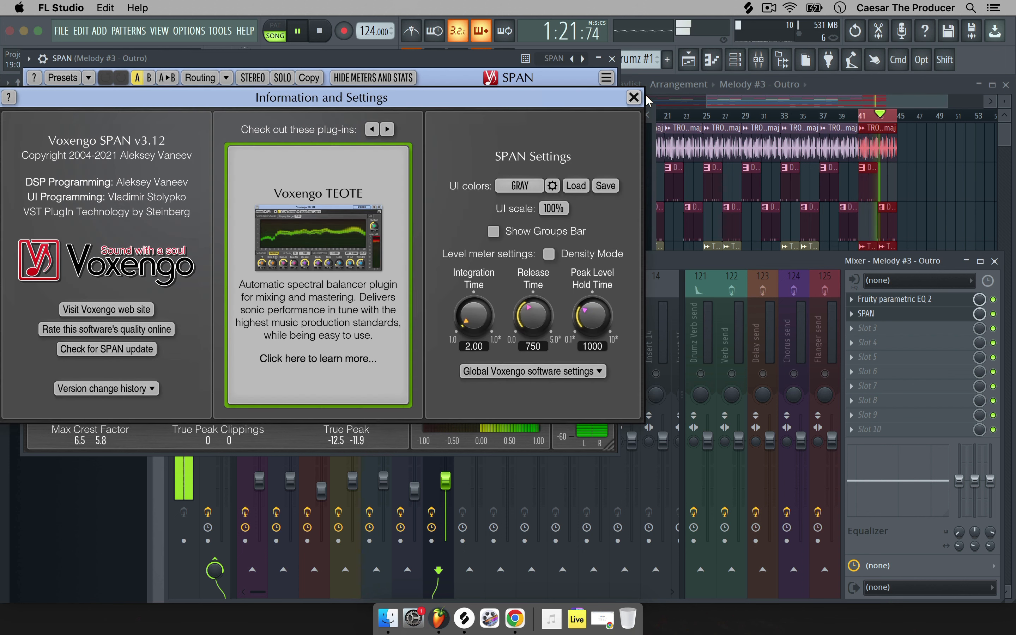
left_click(634, 97)
left_click(539, 101)
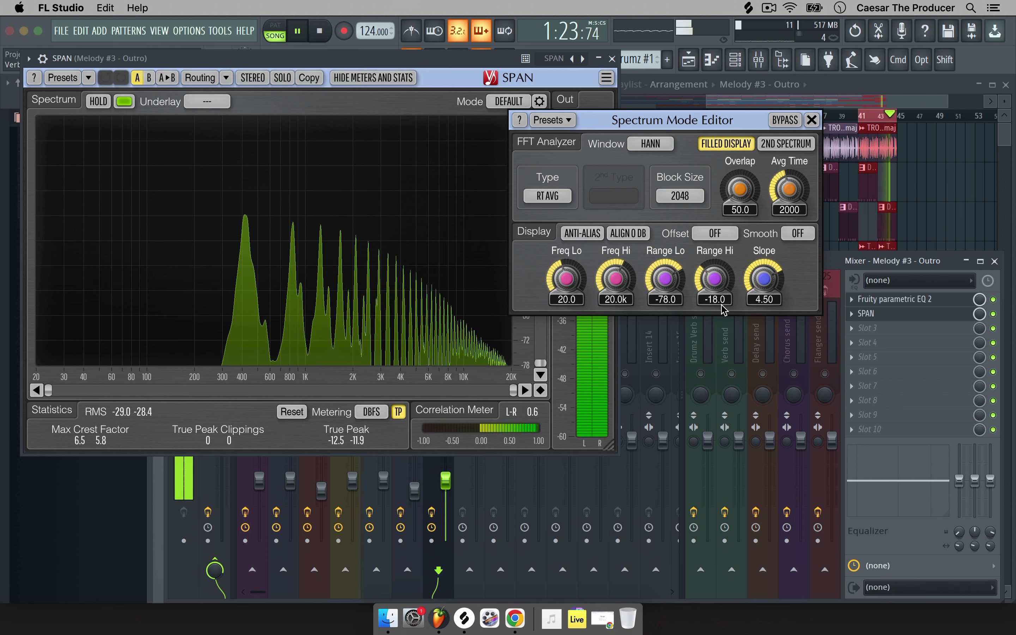
left_click_drag(665, 278, 665, 336)
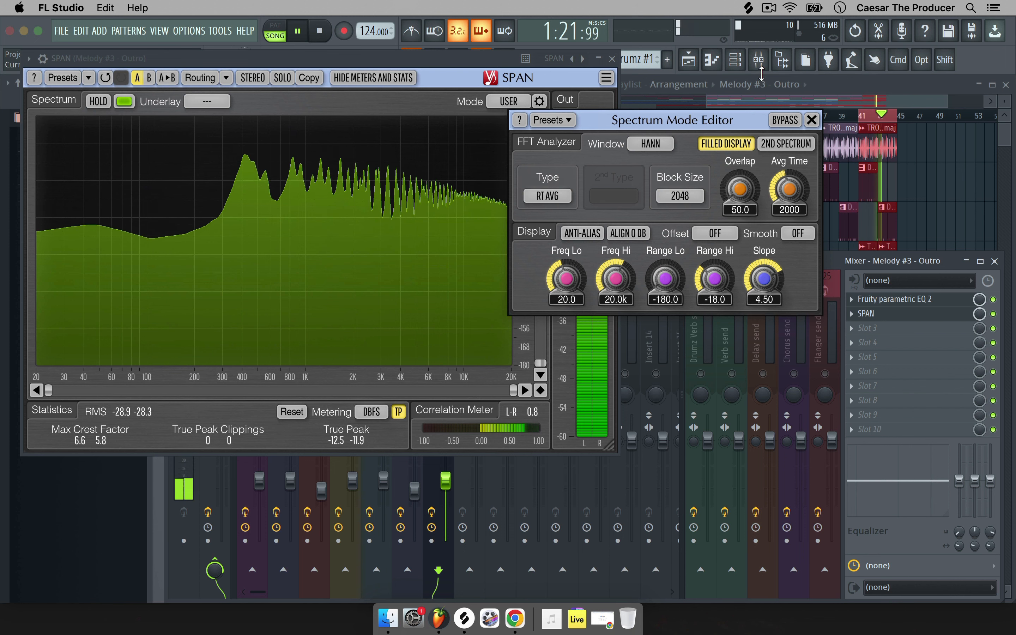
left_click(811, 120)
left_click(612, 59)
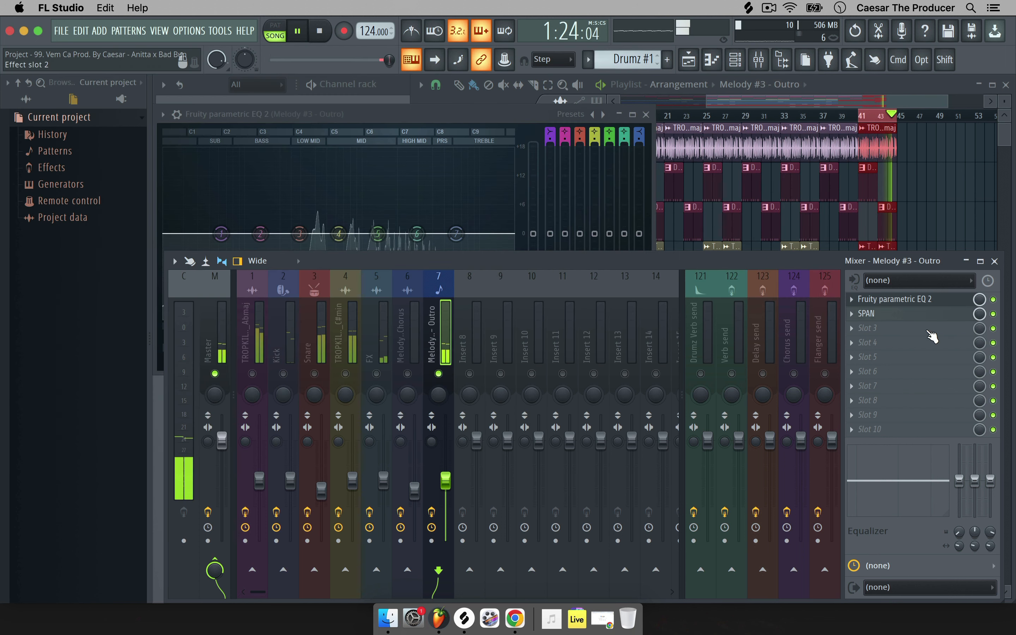
Open Fruity Parametric EQ 2 on the Melody #3 - Outro track and load its 3 bands preset
left_click(913, 299)
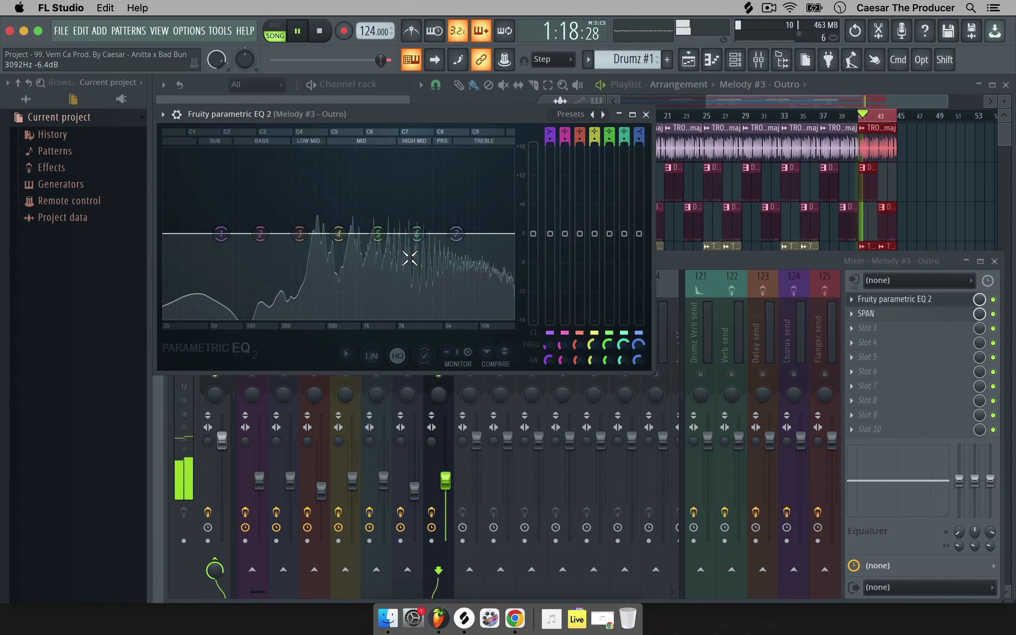
left_click(163, 115)
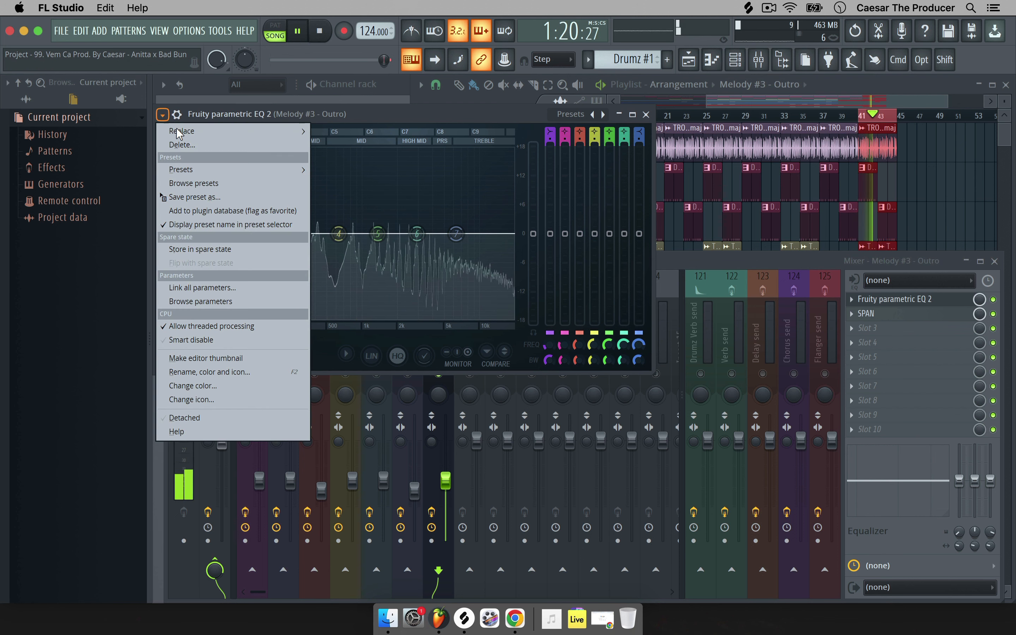
mouse_move(223, 170)
left_click(353, 194)
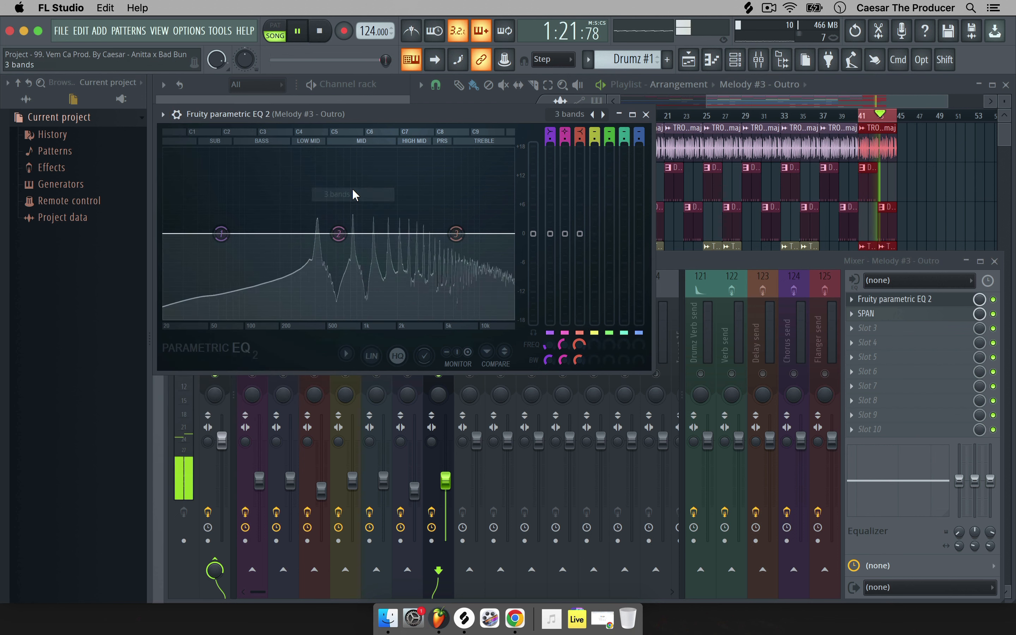
Turn EQ band 1 into a steep high pass filter with a cutoff of about 130 Hz and adjust its bandwidth
right_click(222, 233)
mouse_move(259, 270)
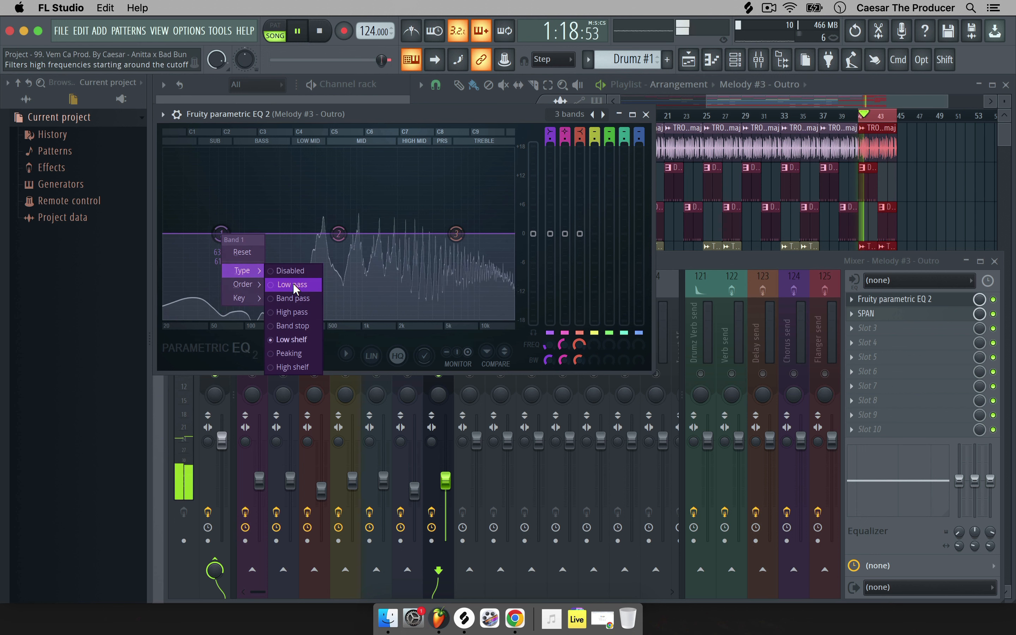
left_click(294, 312)
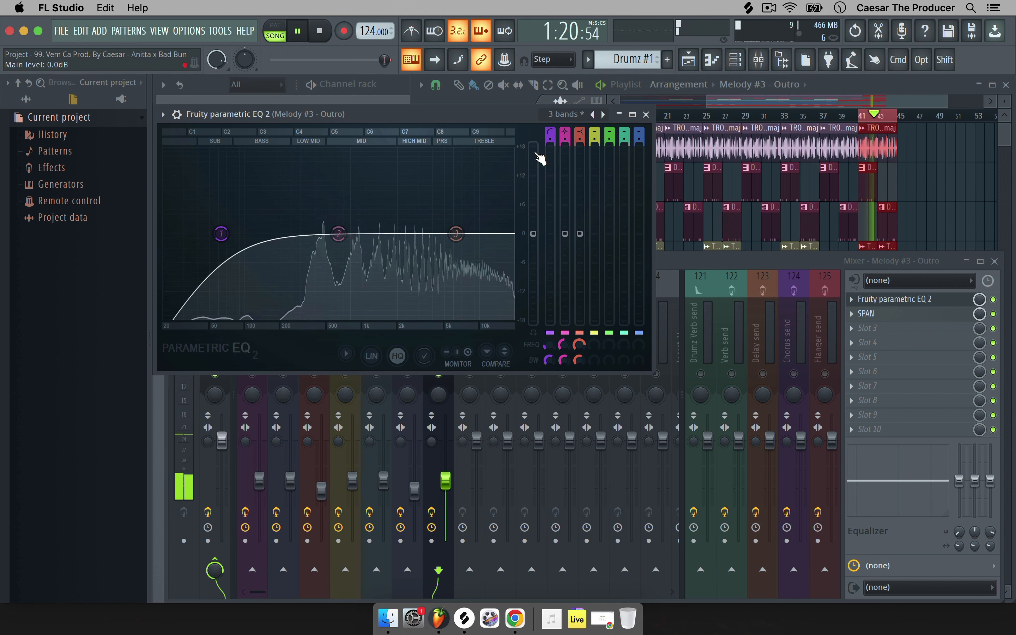
scroll(551, 139, "up", 3)
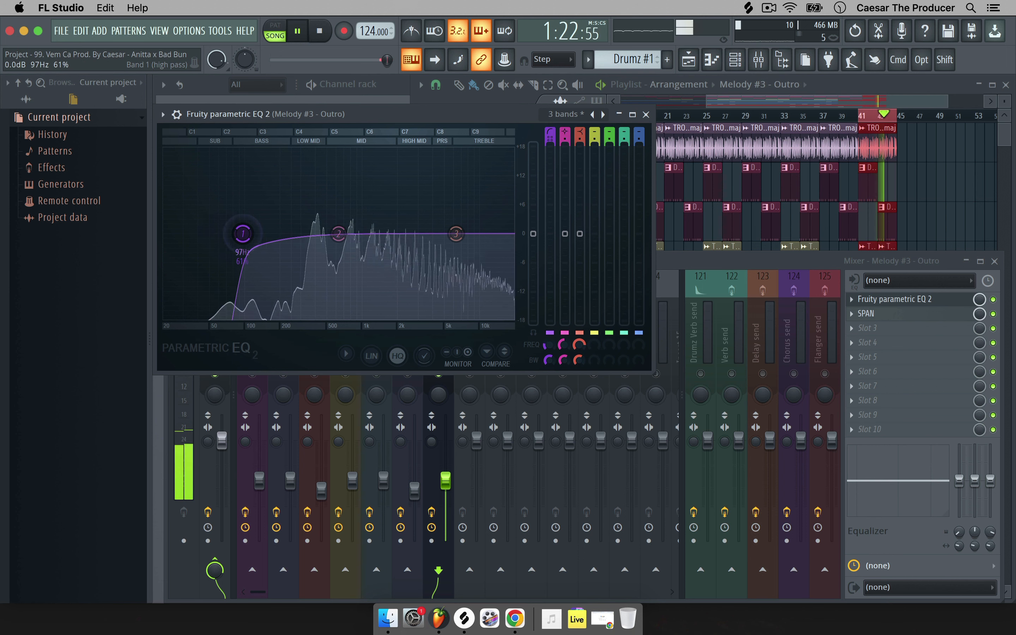
left_click_drag(221, 234, 258, 234)
scroll(260, 237, "up", 3)
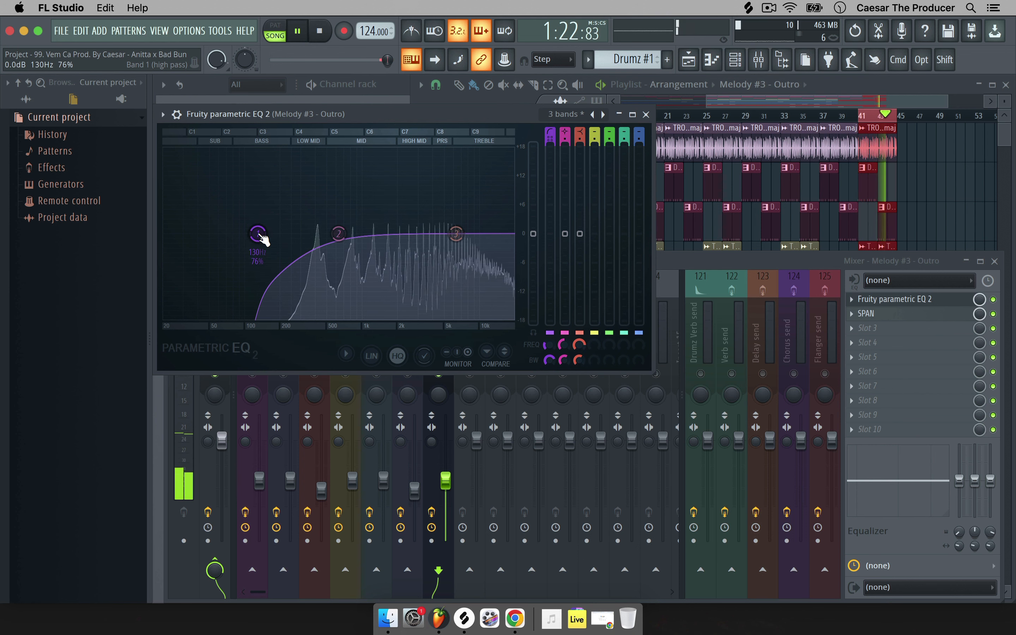
scroll(260, 236, "down", 3)
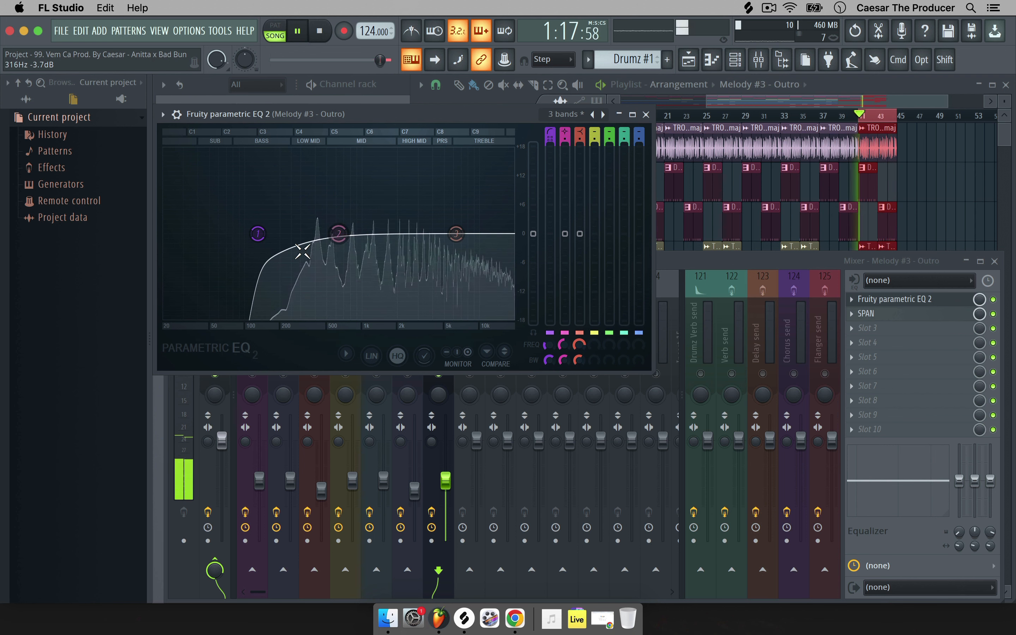
Turn EQ band 3 into a Steep 8 low pass filter, move its cutoff above 10 kHz, and close the EQ
right_click(457, 234)
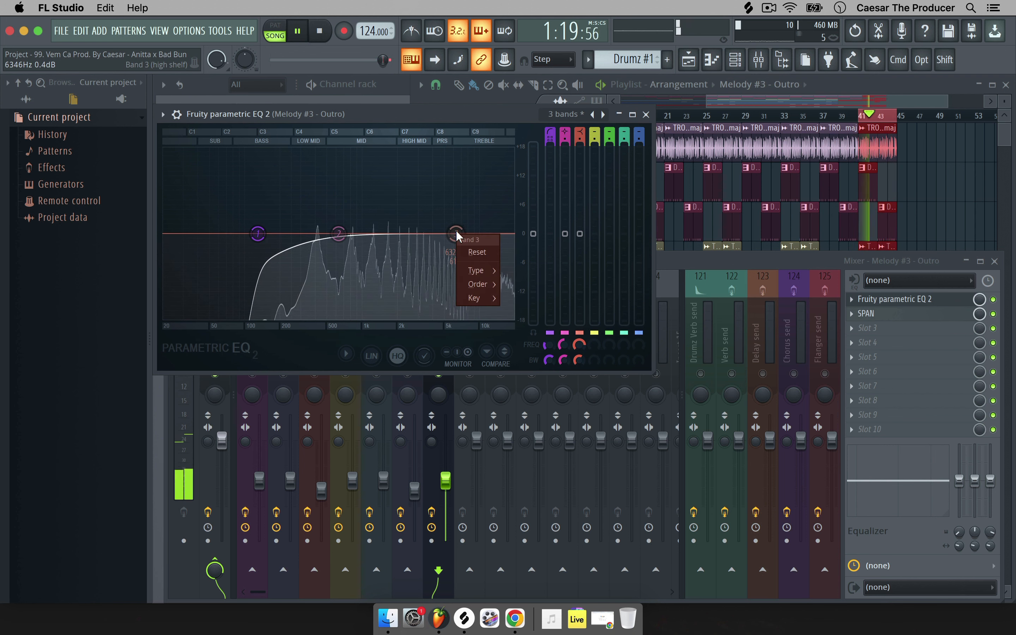
mouse_move(487, 267)
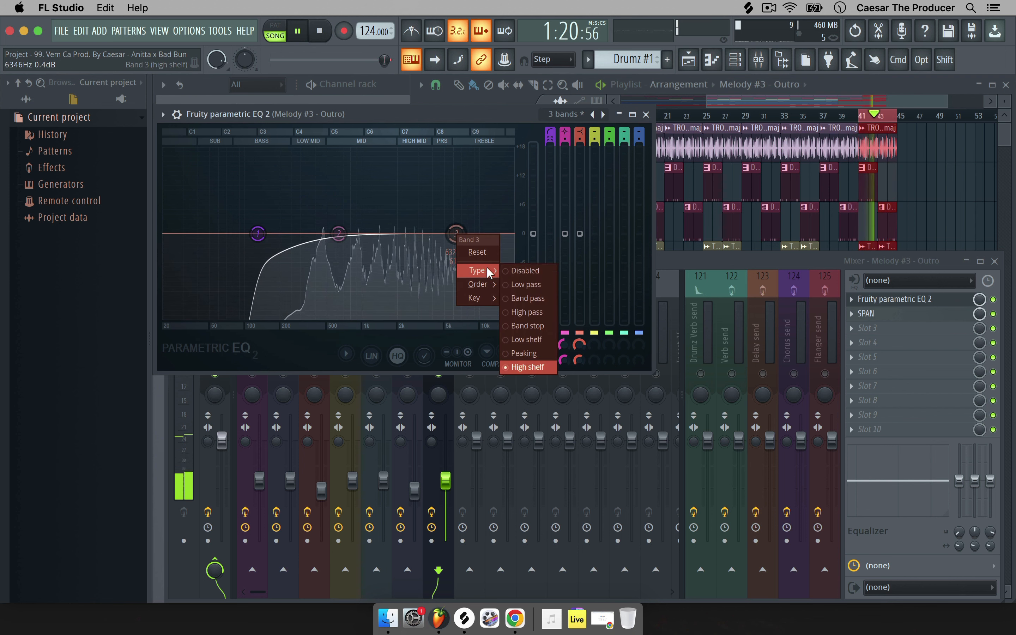
left_click(546, 283)
left_click_drag(580, 139, 579, 121)
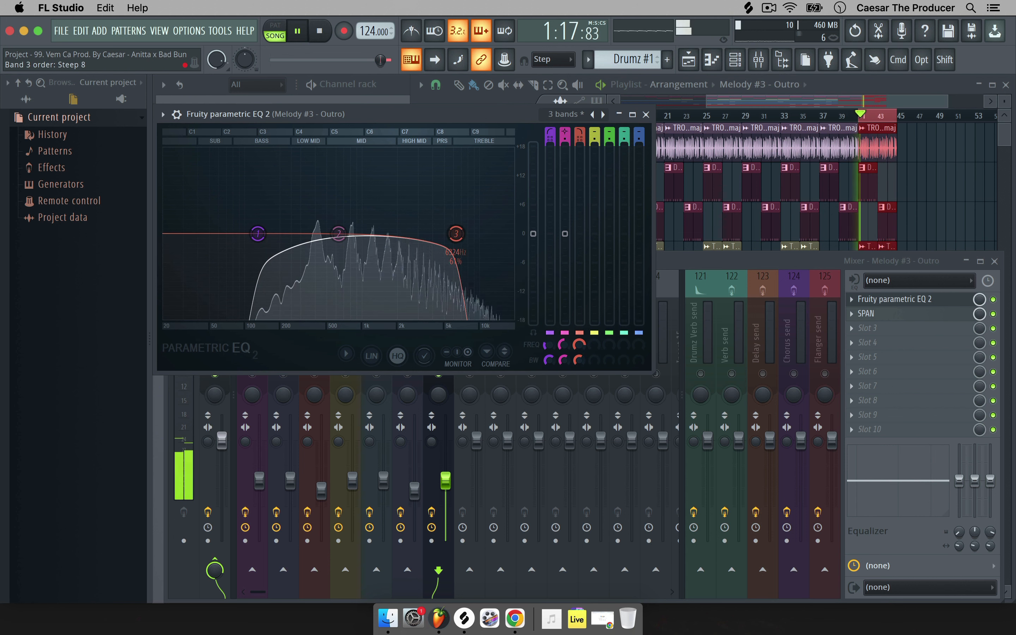
left_click_drag(455, 234, 504, 233)
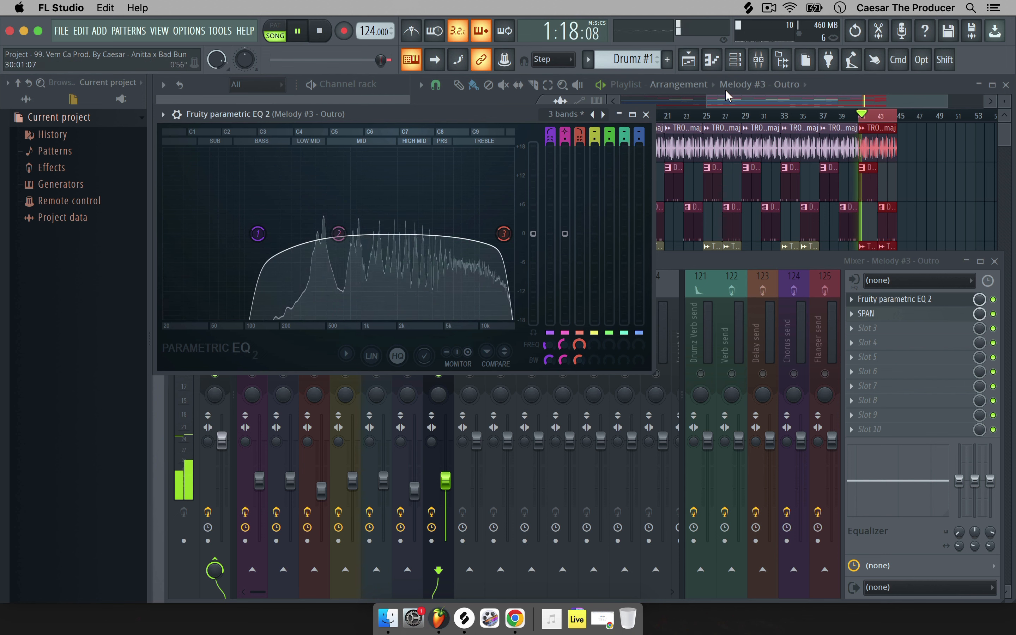
left_click(646, 115)
Load TR5 EQ-73 into slot 3 of the Outro track, set its presence gain to 3.7 and high gain to 4.1, and close it
left_click(851, 318)
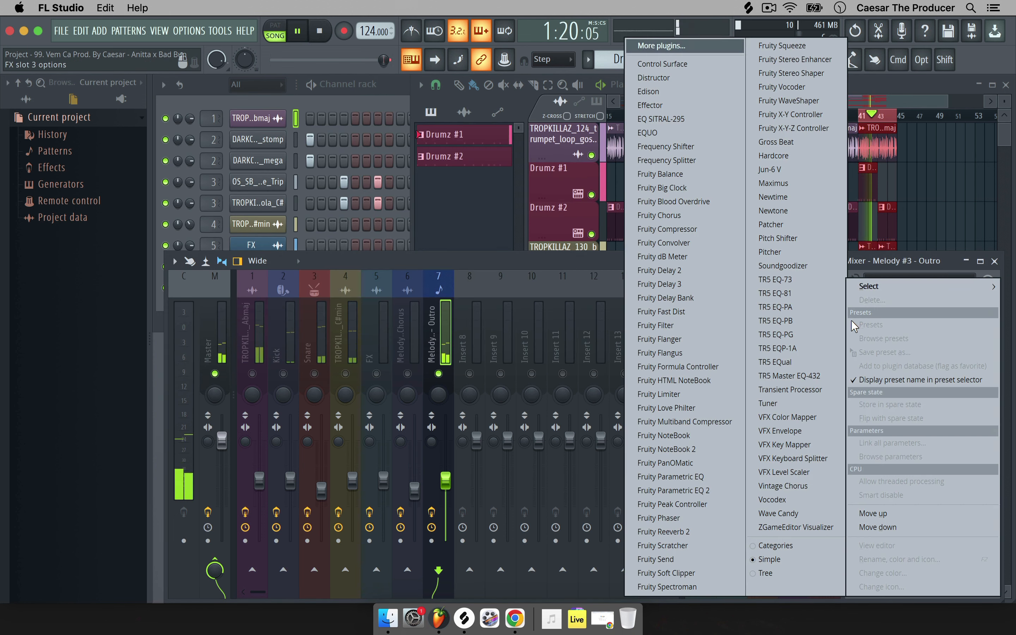
left_click(909, 254)
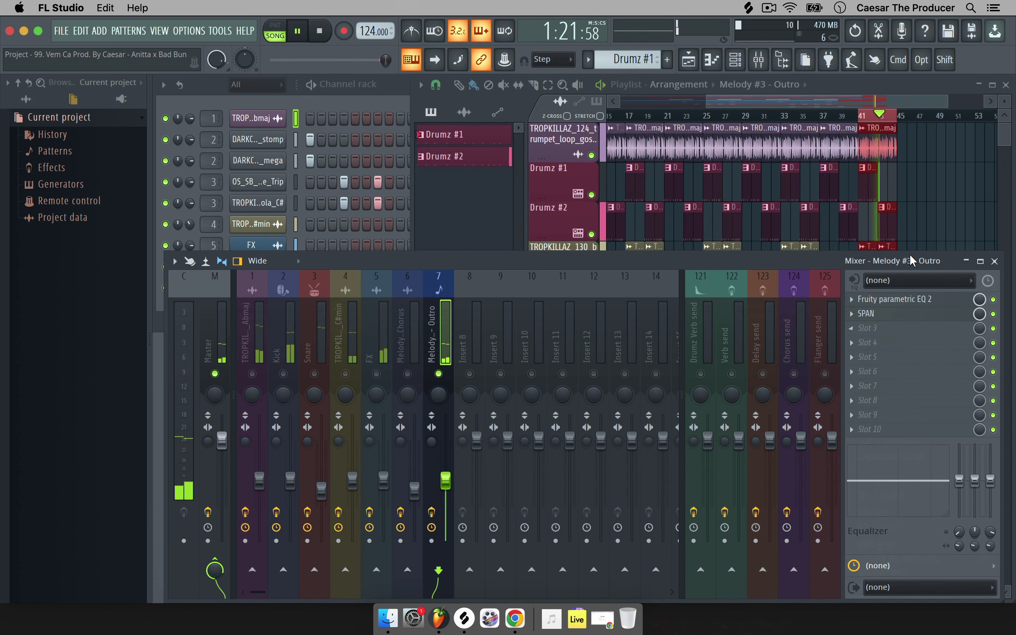
left_click(875, 327)
left_click(789, 280)
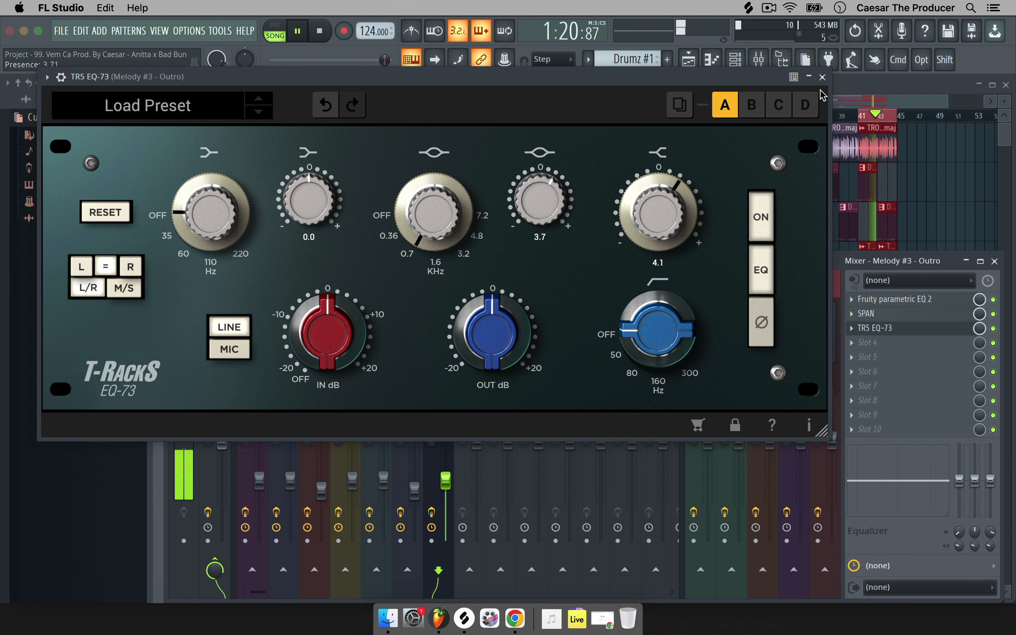
left_click(822, 77)
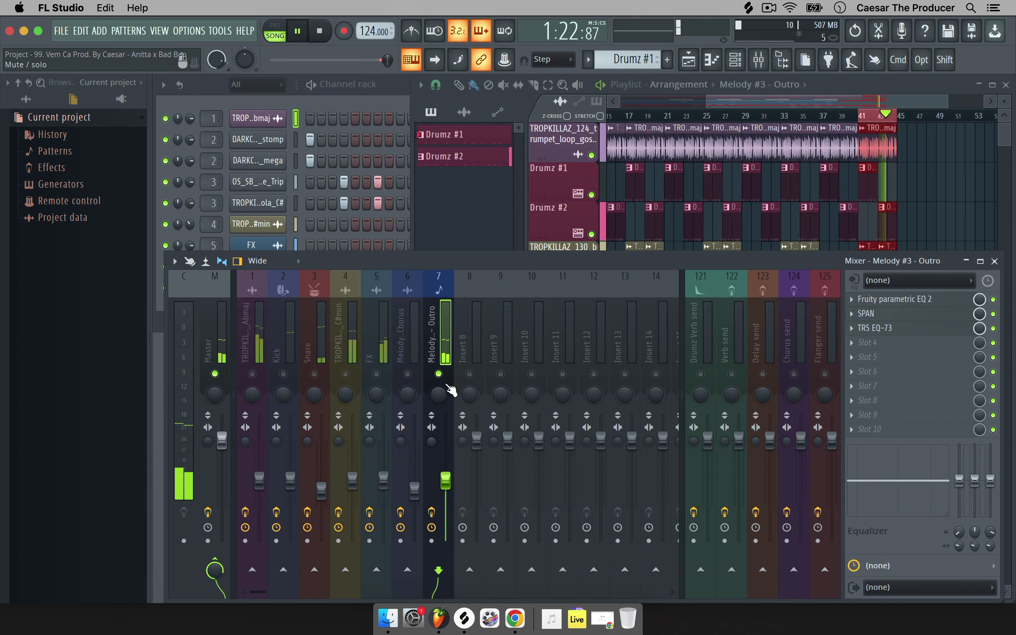
Unmute mixer tracks 1 to 6 so that the whole mix plays together with the Outro melody
left_click(407, 374)
left_click(376, 373)
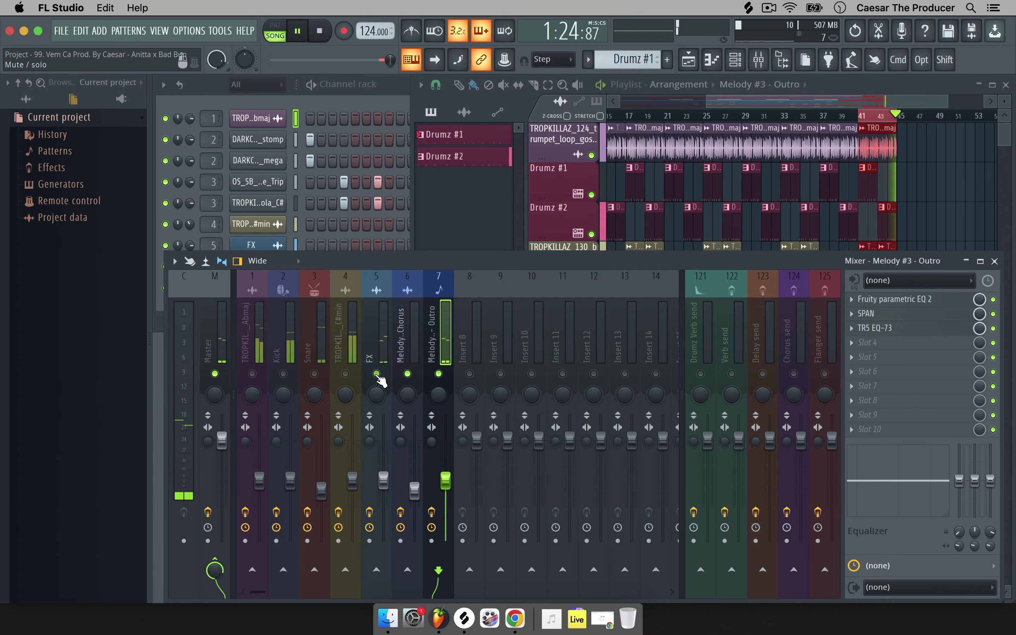
left_click(345, 373)
left_click(314, 373)
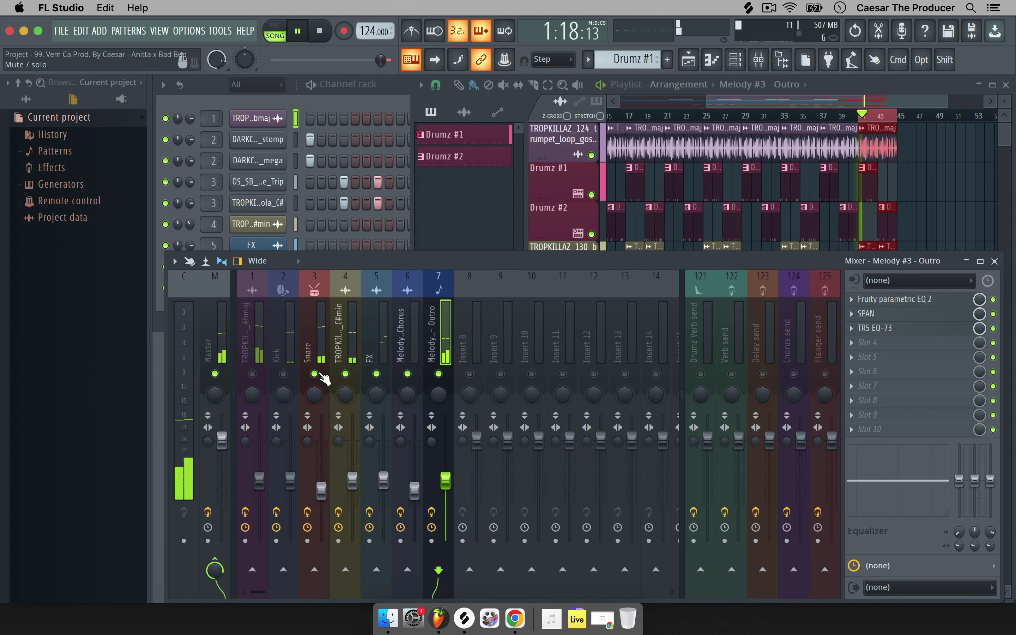
left_click(283, 374)
left_click(252, 373)
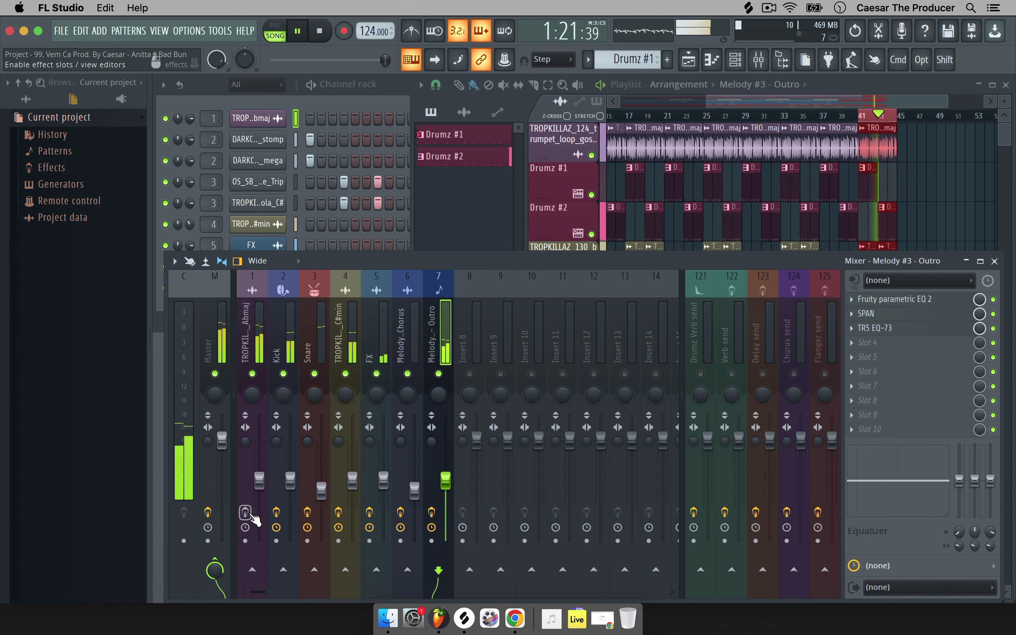
Compare the mix with the effect slots of tracks 1 to 7 bypassed and re-enabled
left_click(338, 513)
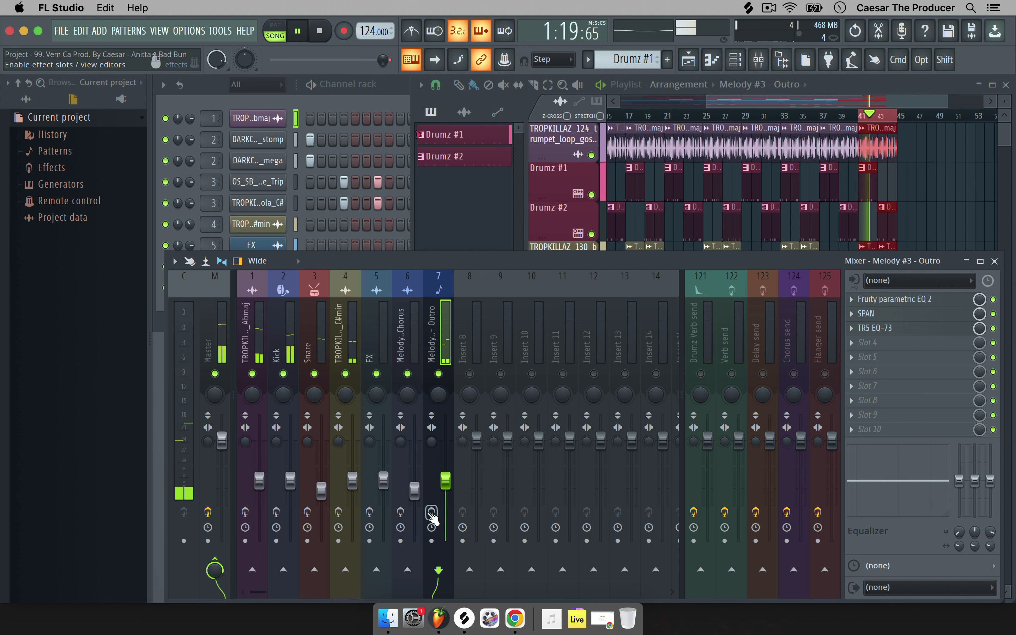
left_click(401, 513)
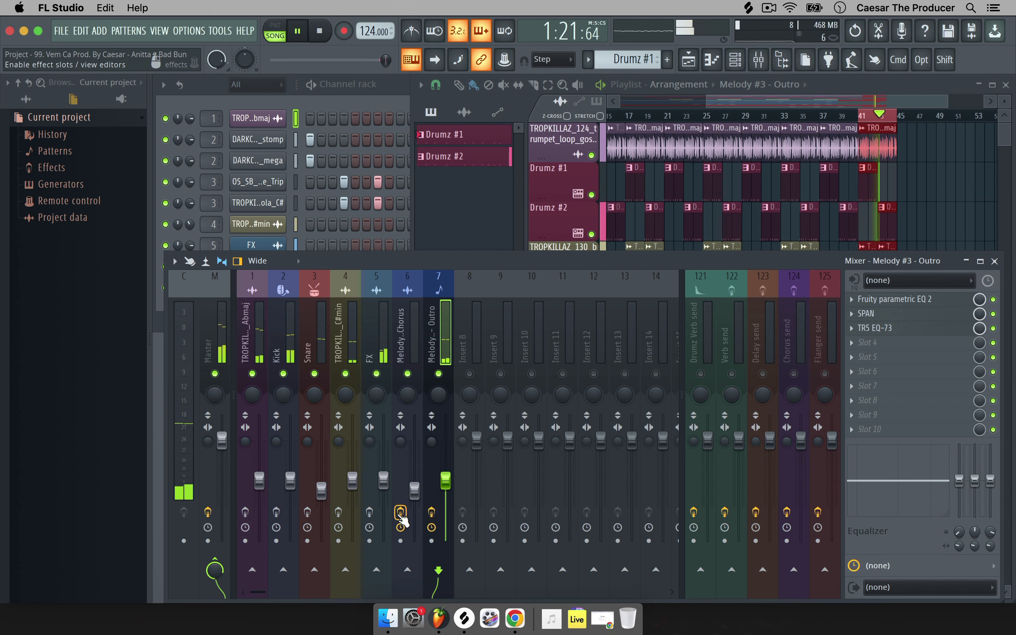
left_click(340, 512)
left_click(307, 513)
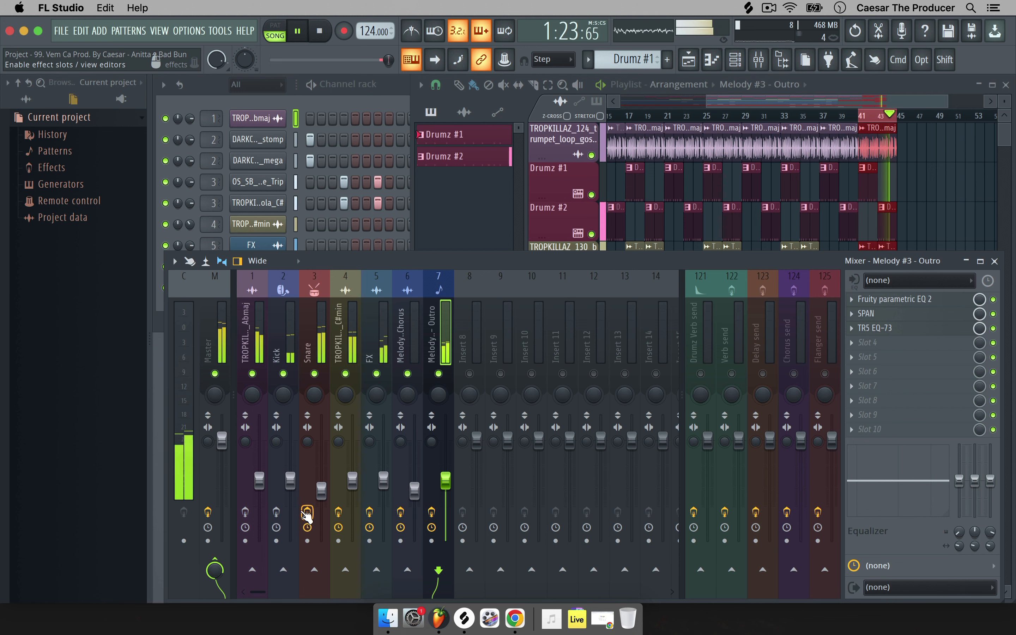
left_click(245, 513)
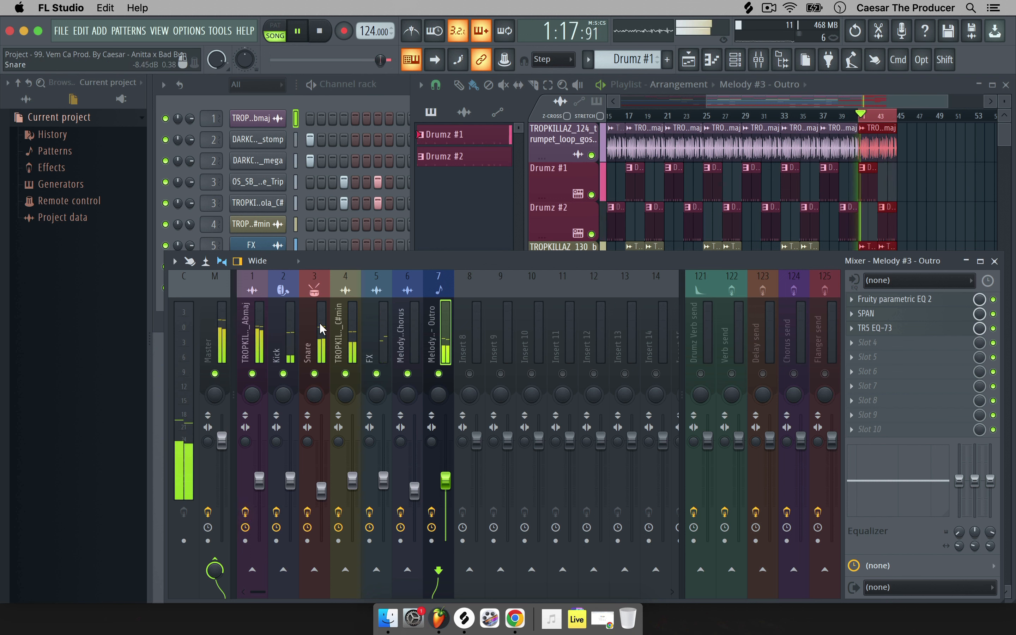
Select the Snare mixer track, bypass its effect slots, and restart playback
left_click(294, 326)
key("space")
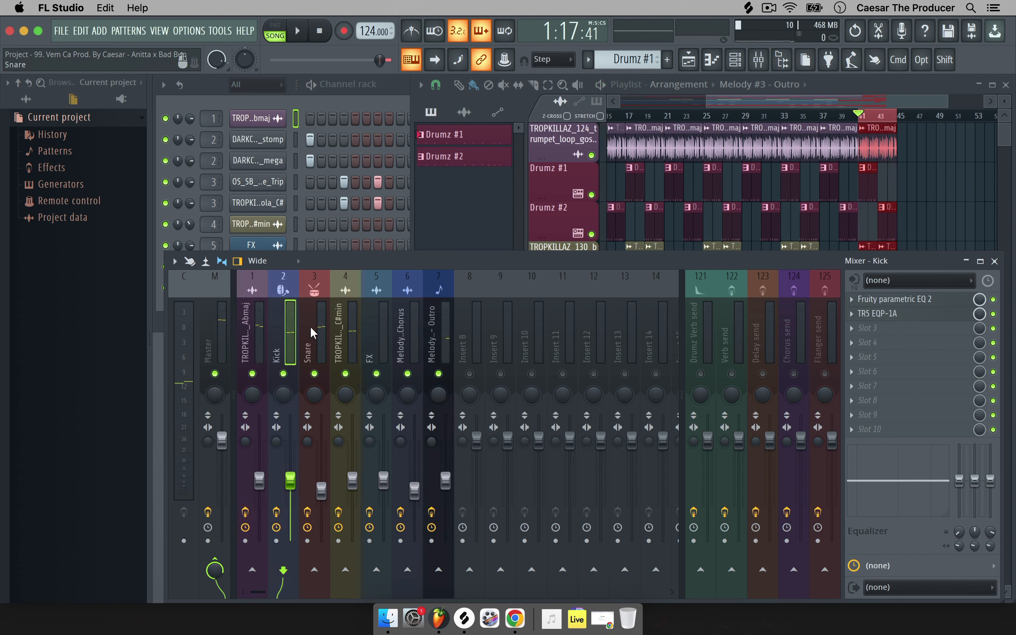
left_click(313, 324)
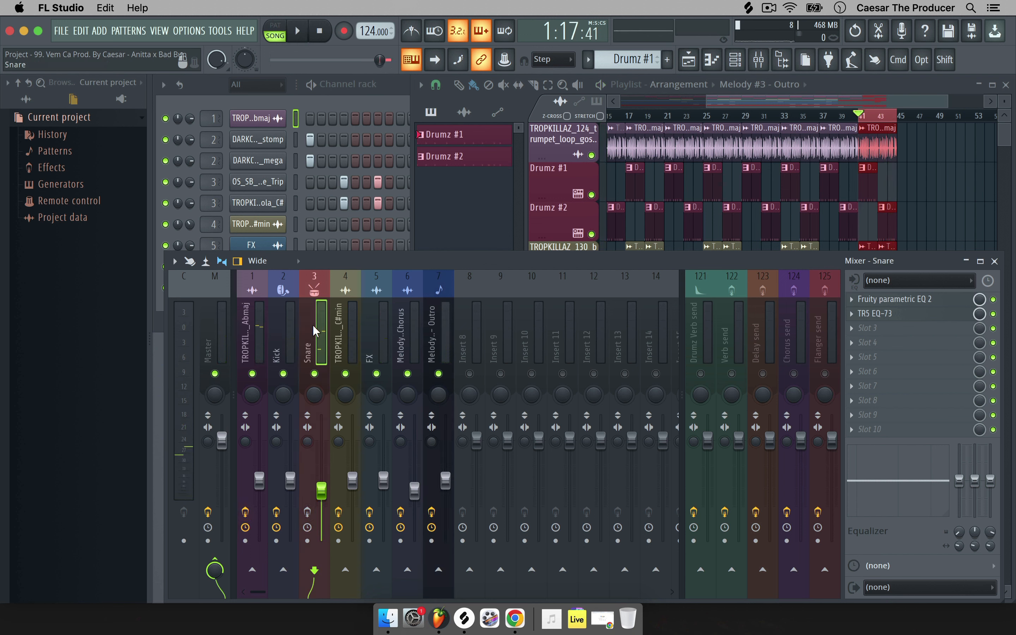
key("space")
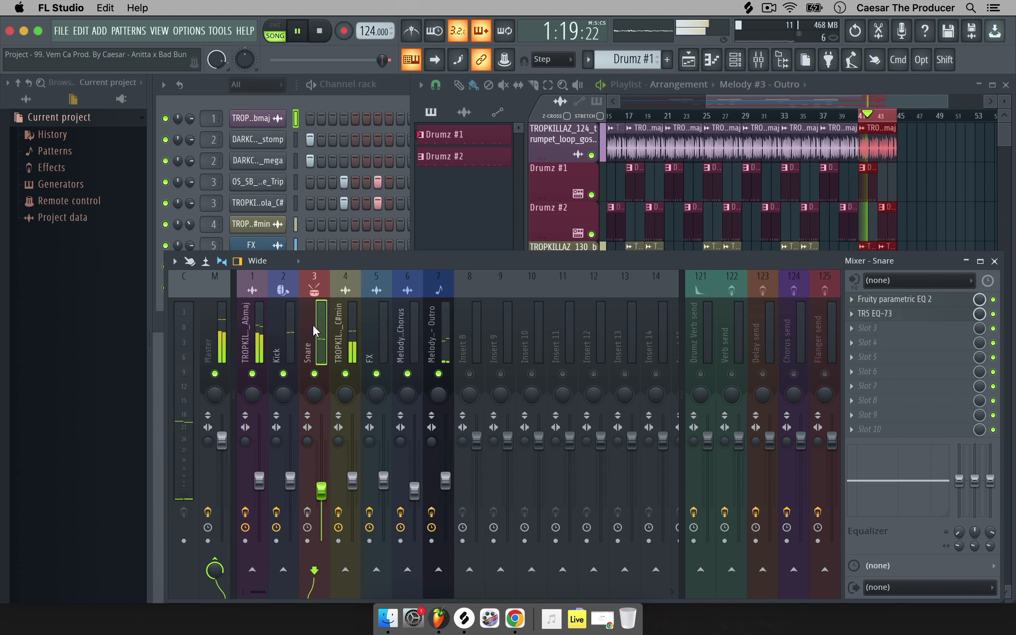
Clear the playlist time selection at bars 41 to 45, select bars 29 to 33 instead, and play them
left_click(733, 118)
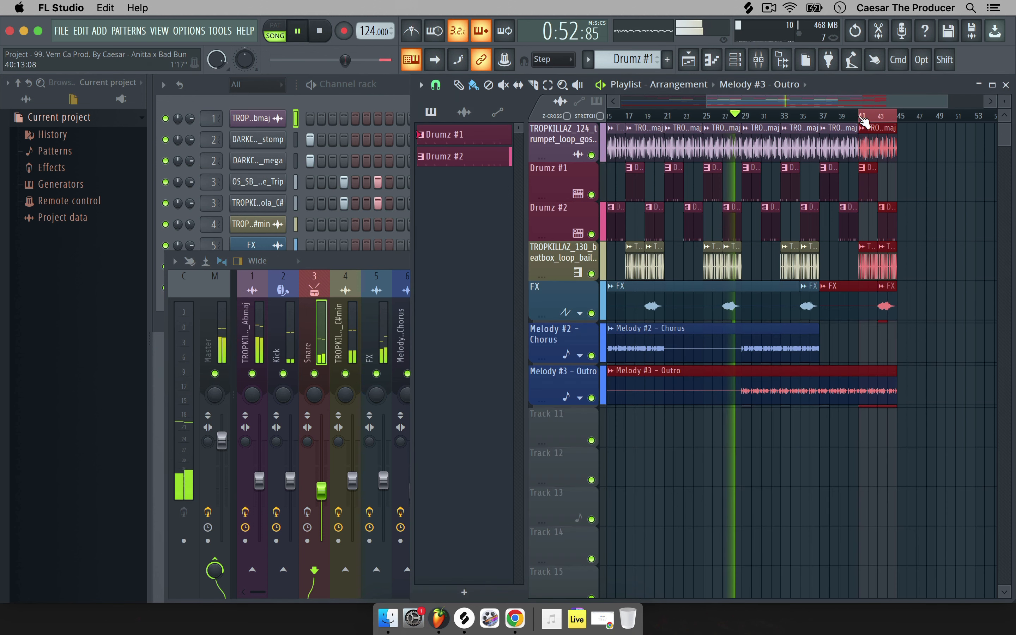
left_click(874, 119, "super")
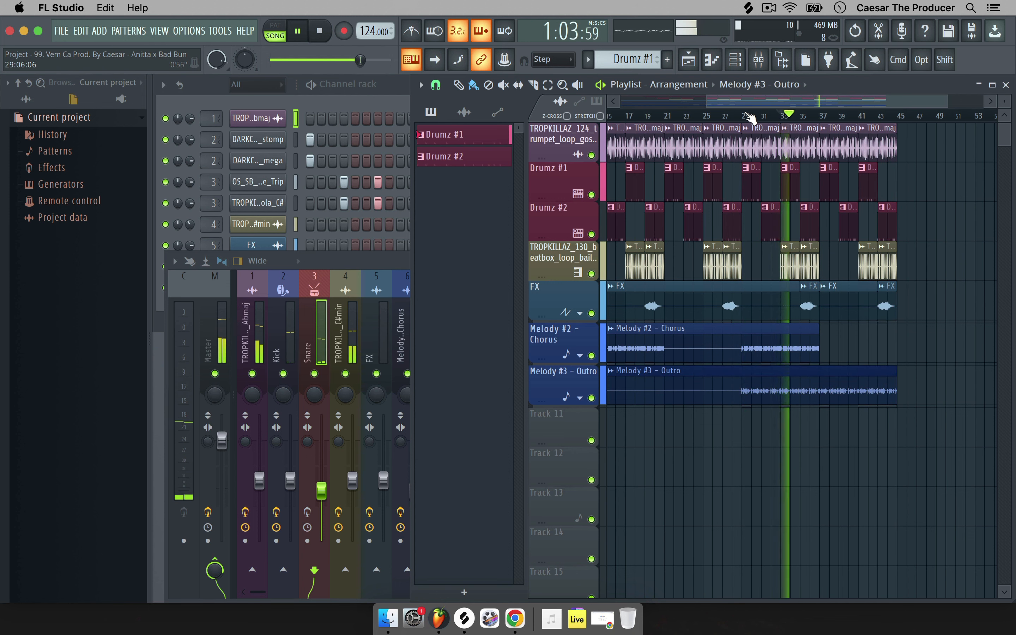
key("space")
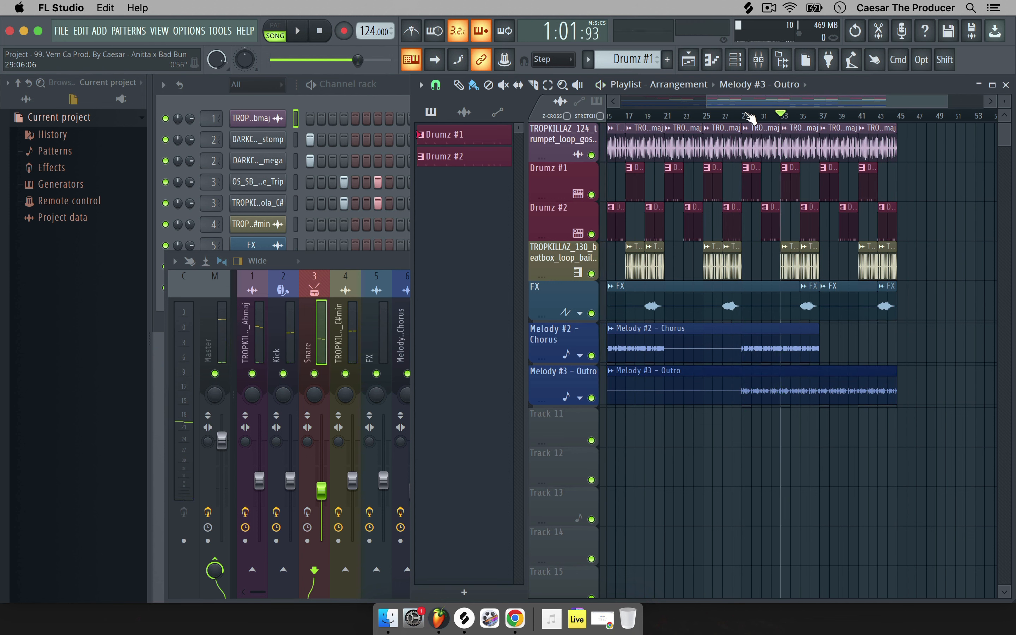
left_click_drag(741, 115, 780, 121)
key("space")
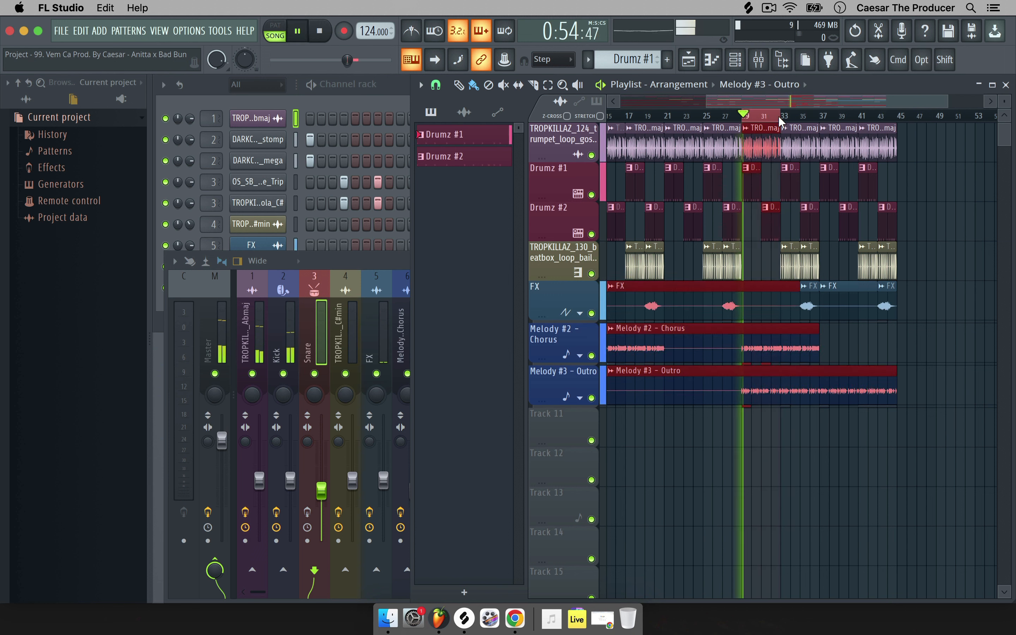
Bring the mixer back to the front and compare the Snare track with its effect slots enabled and bypassed
left_click(344, 261)
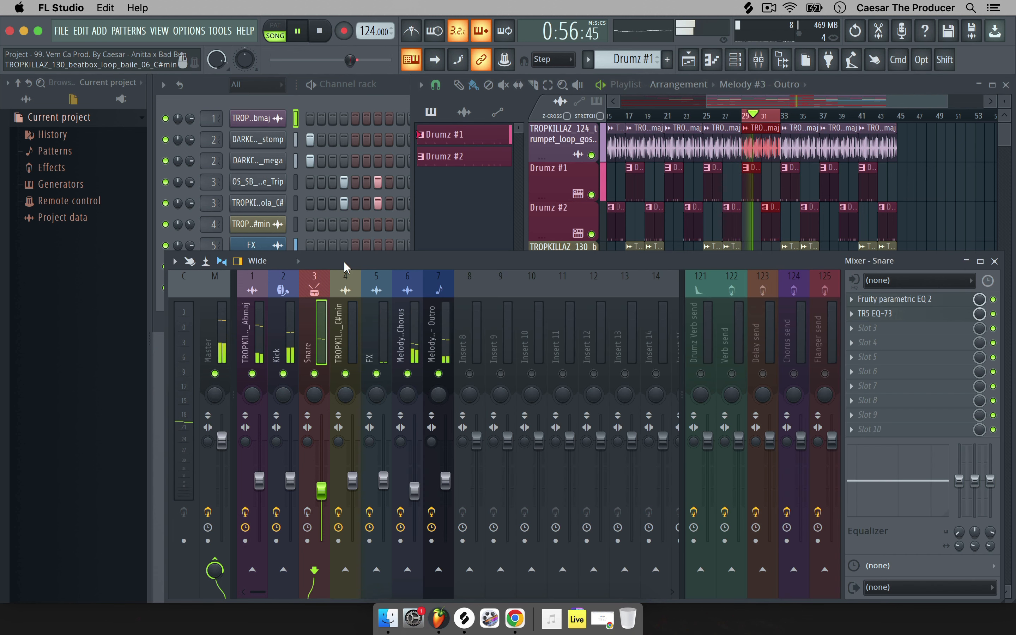
key("space")
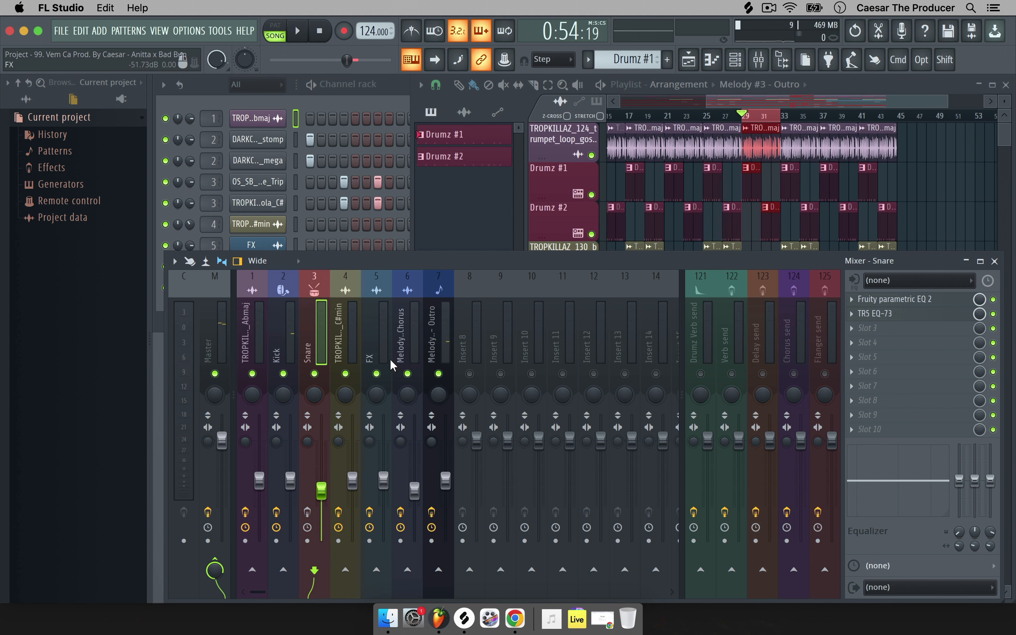
key("space")
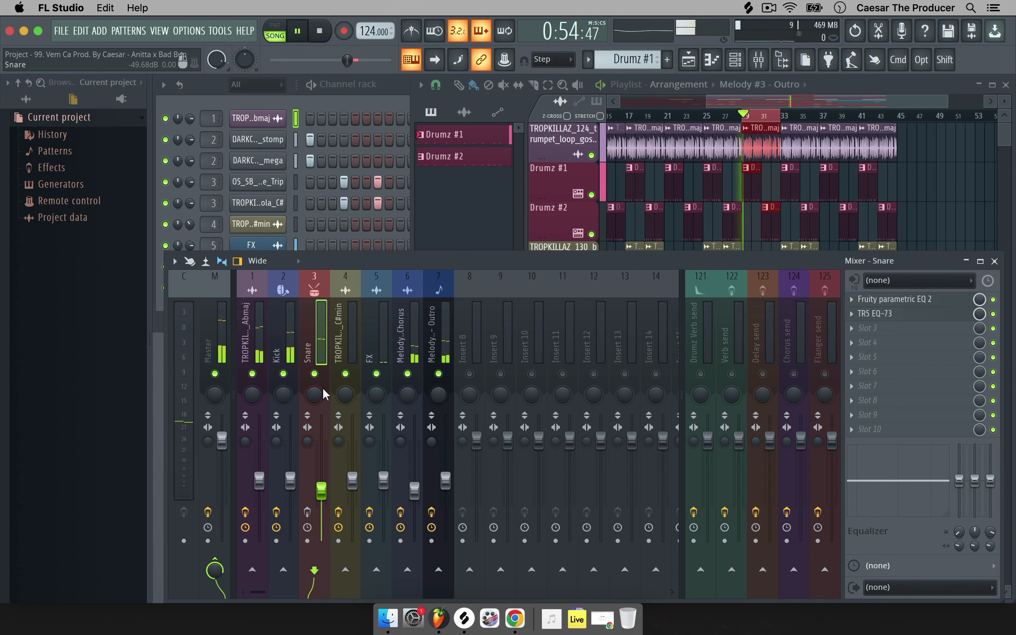
left_click(307, 513)
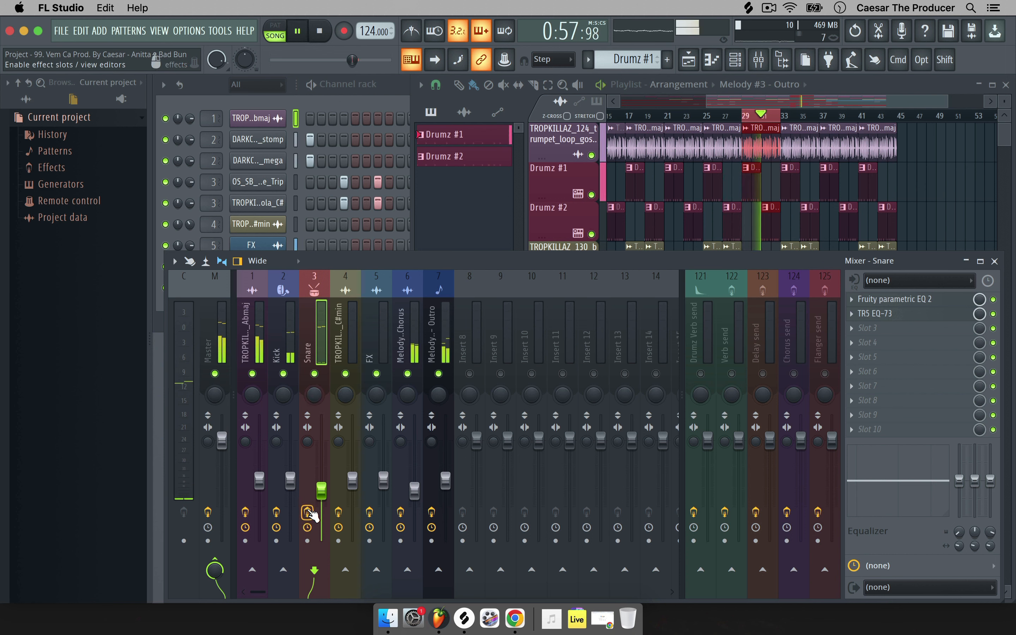
left_click(307, 513)
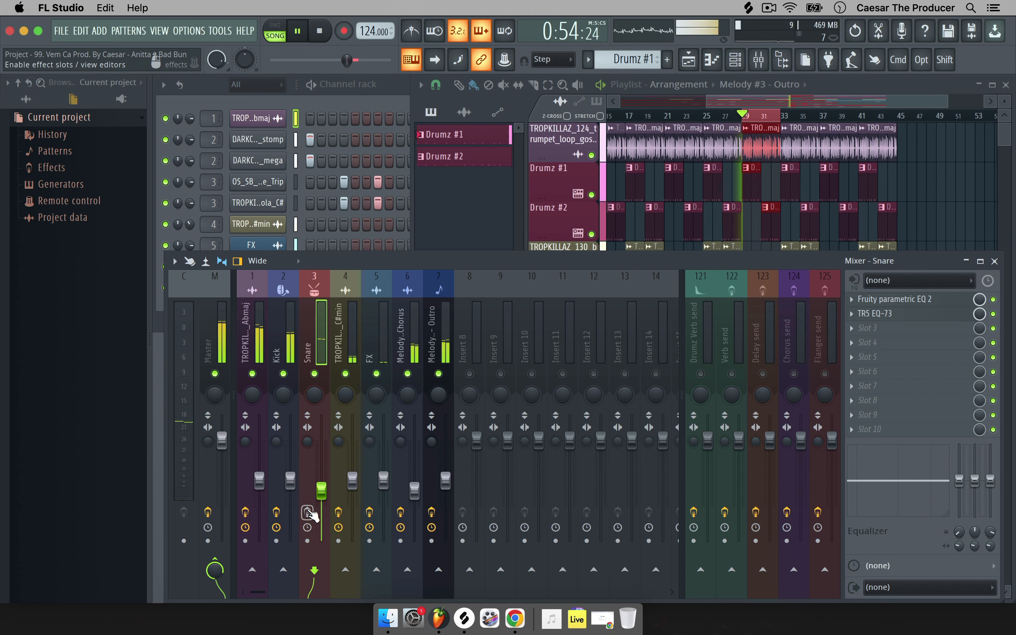
Re-enable the Snare track's effect slots and stop playback after listening to the mix
left_click(308, 513)
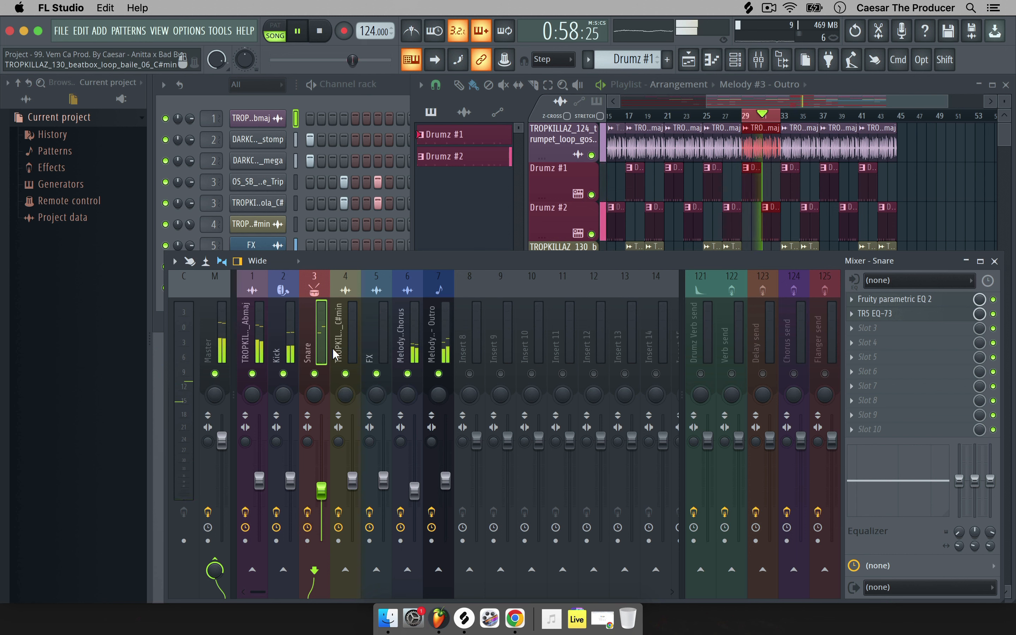
left_click(277, 513)
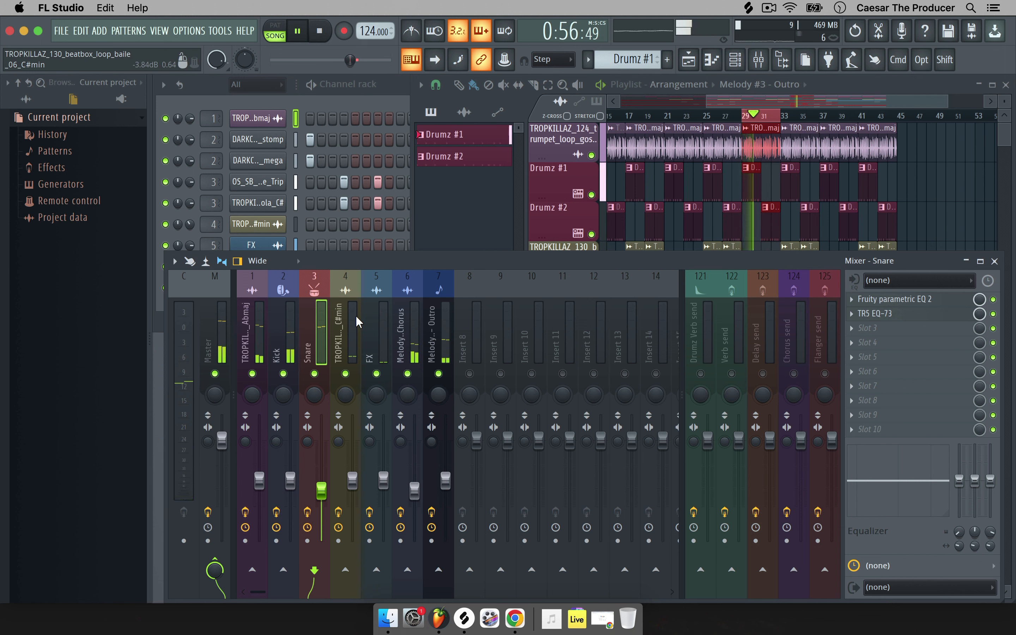
key("space")
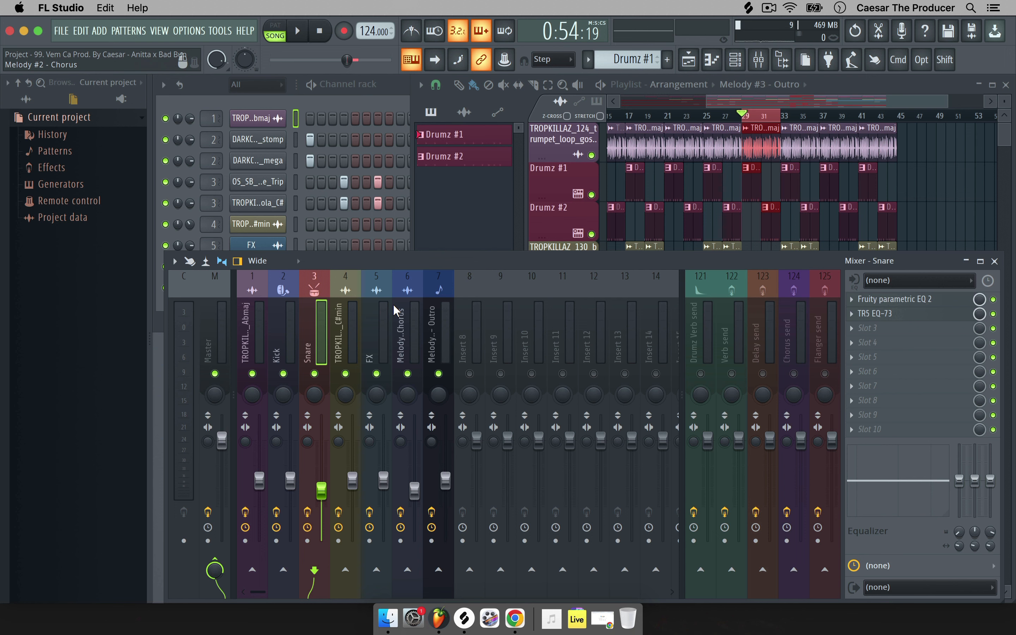
Open the plugin performance monitor, enlarge it to review the CPU load of all effects, and close it
left_click(756, 33)
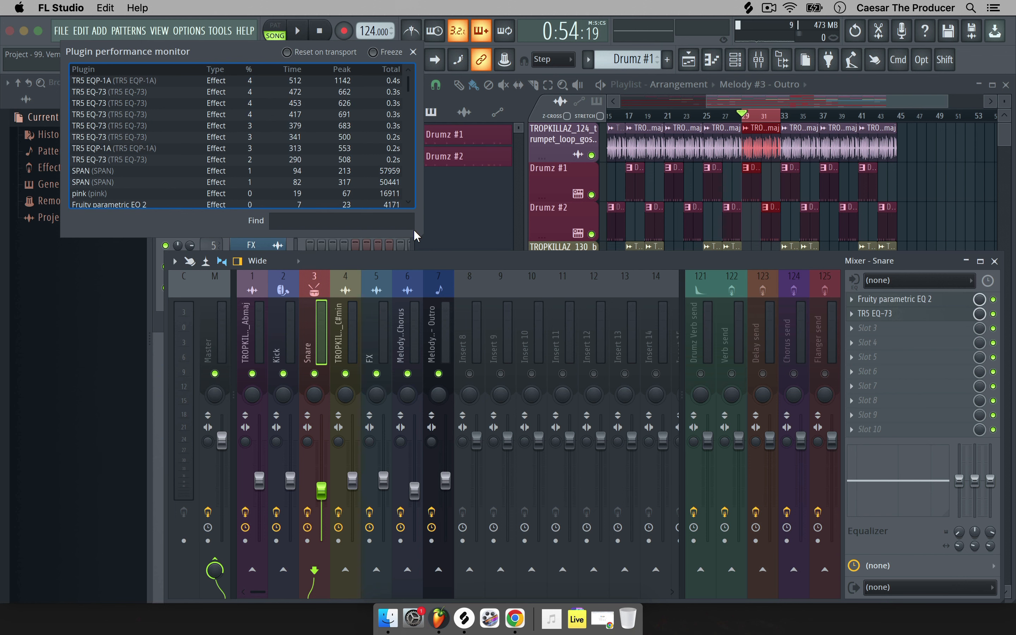
left_click(420, 236)
left_click_drag(420, 236, 650, 493)
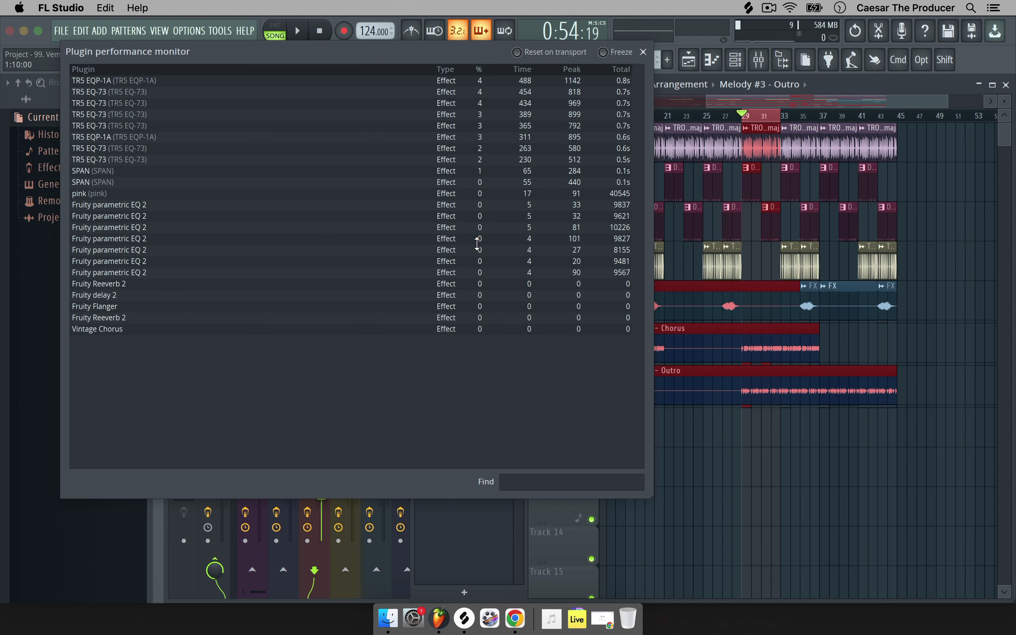
left_click(643, 52)
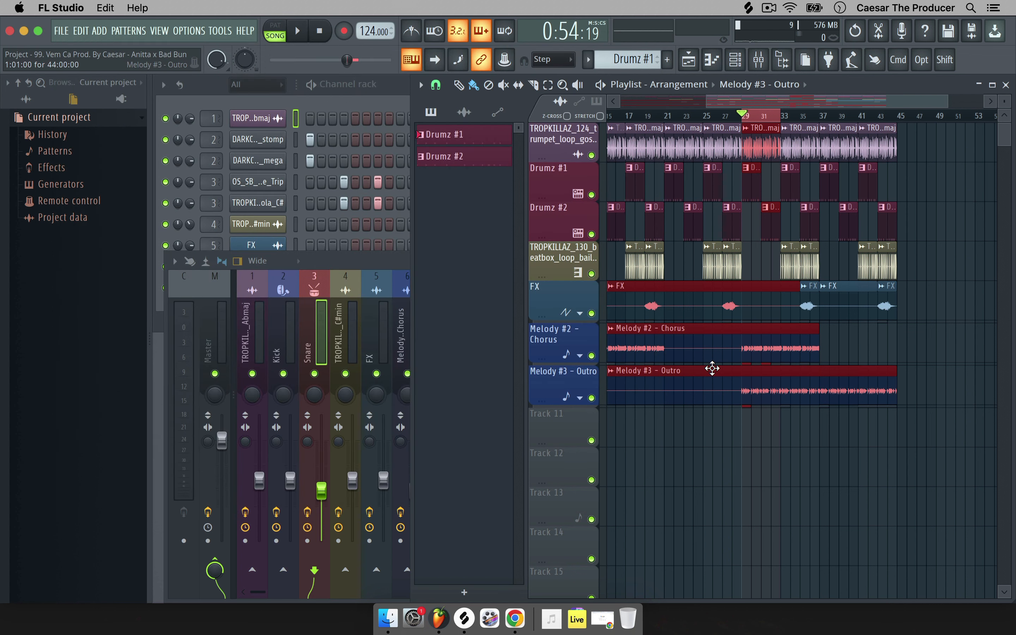
left_click(331, 260)
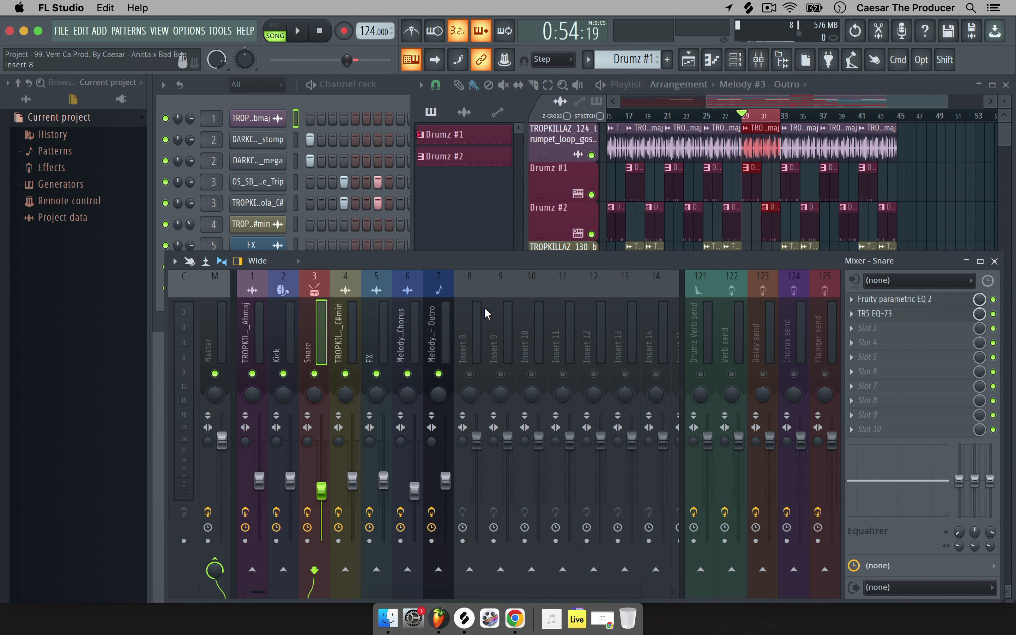
left_click(480, 194)
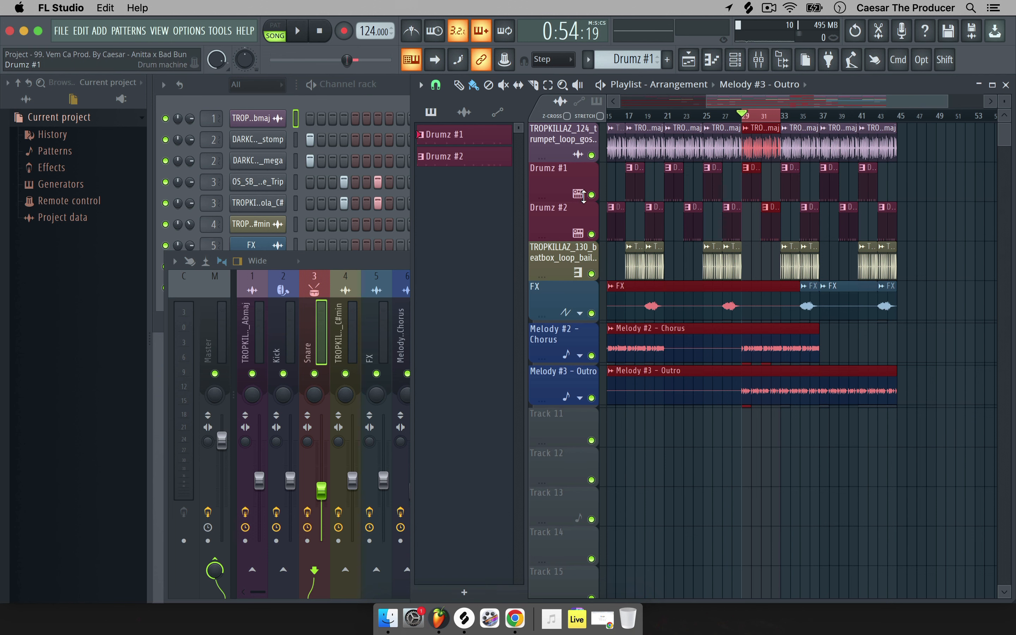
left_click(318, 263)
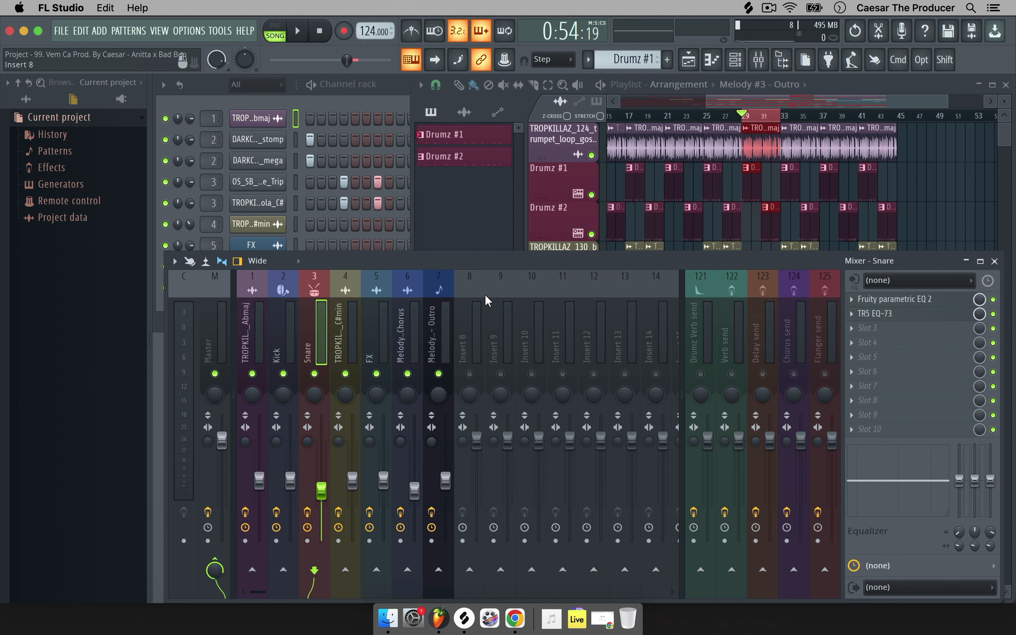
left_click(470, 202)
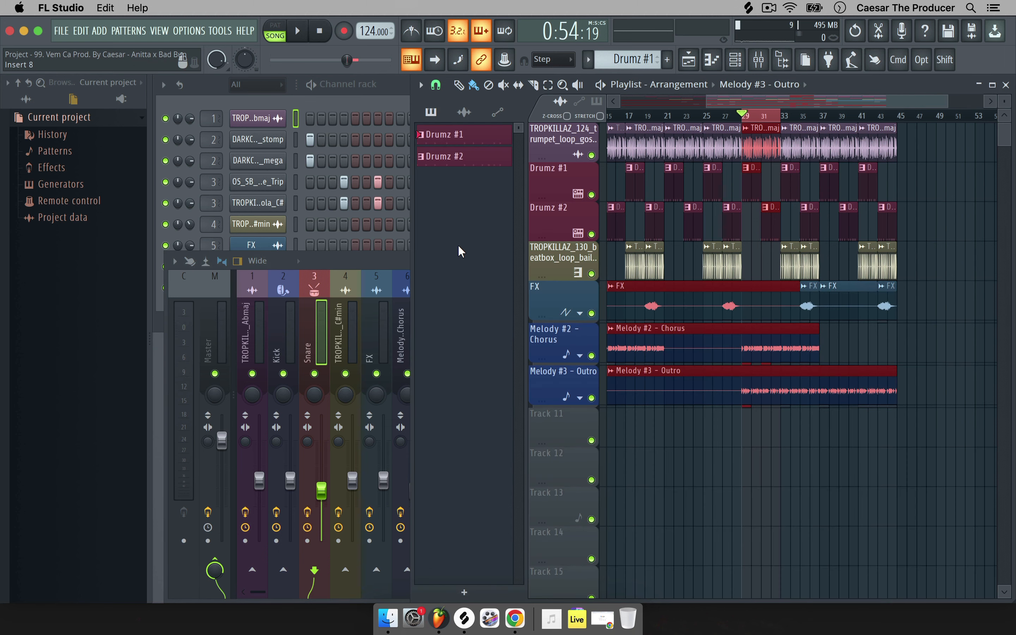
Review the Fruity Parametric EQ 2 curve on the Melody #2 - Chorus mixer track, close it, and return to the playlist
left_click(365, 262)
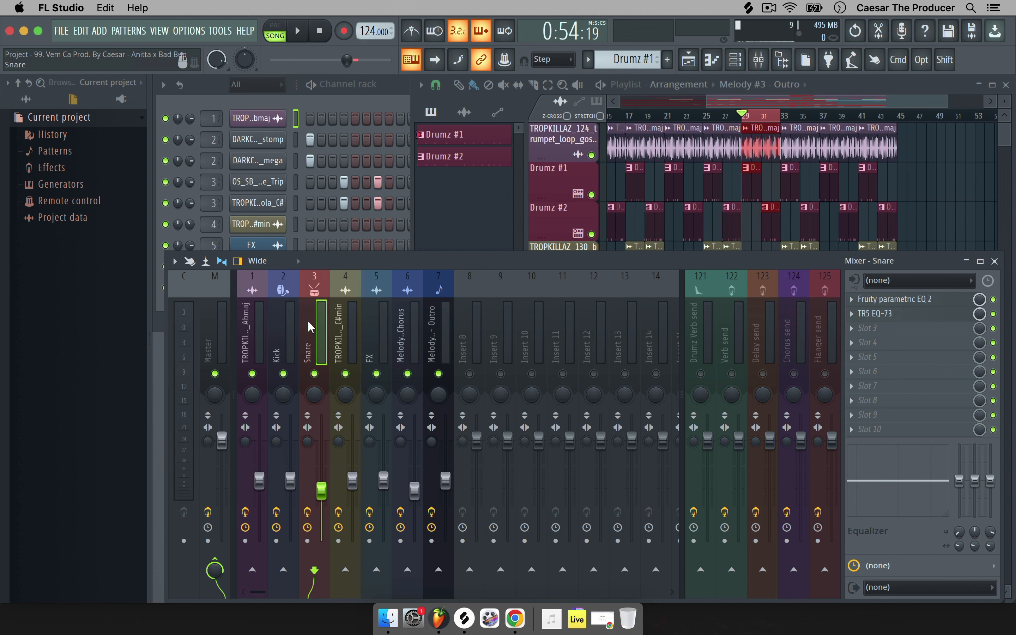
left_click(403, 306)
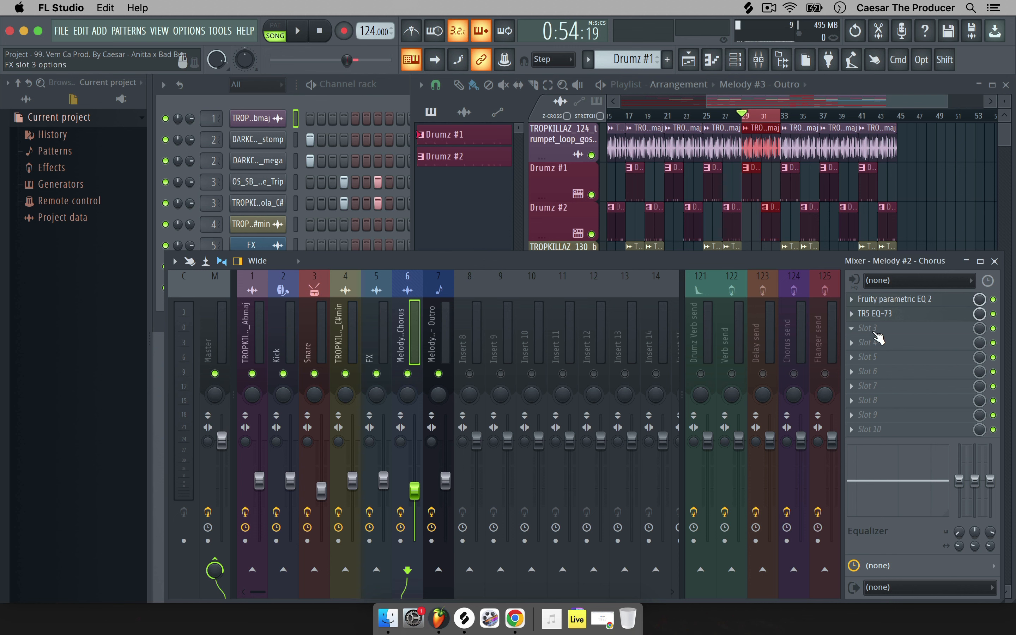
left_click(890, 300)
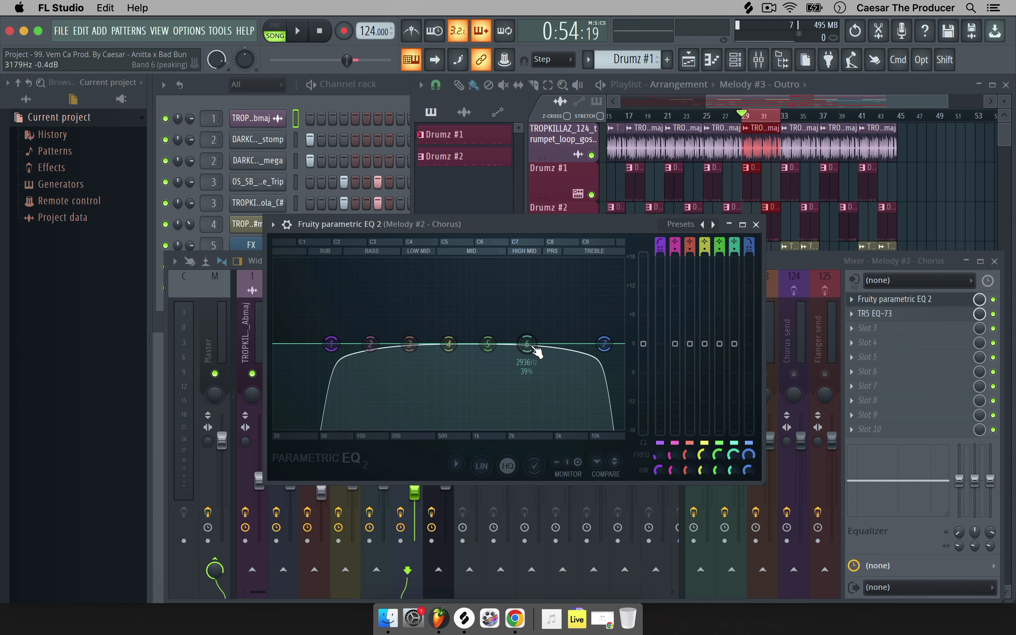
left_click(756, 225)
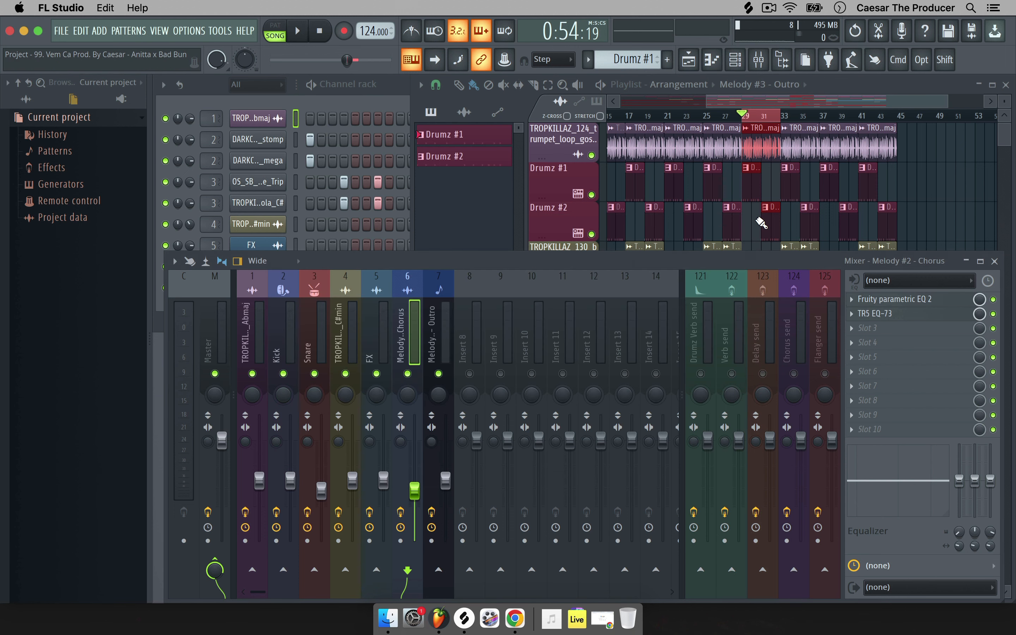
left_click(504, 218)
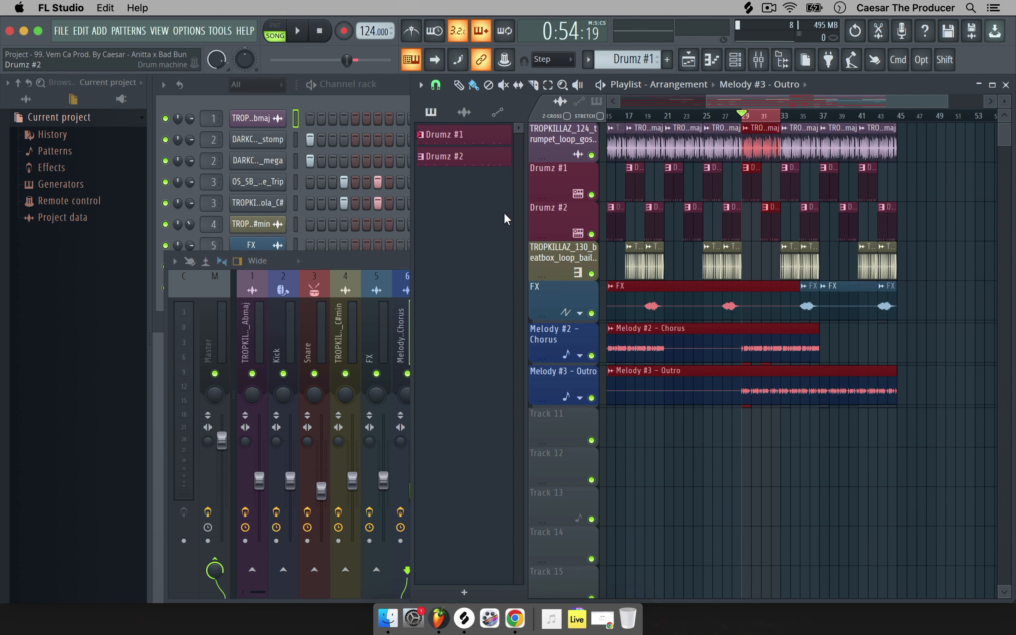